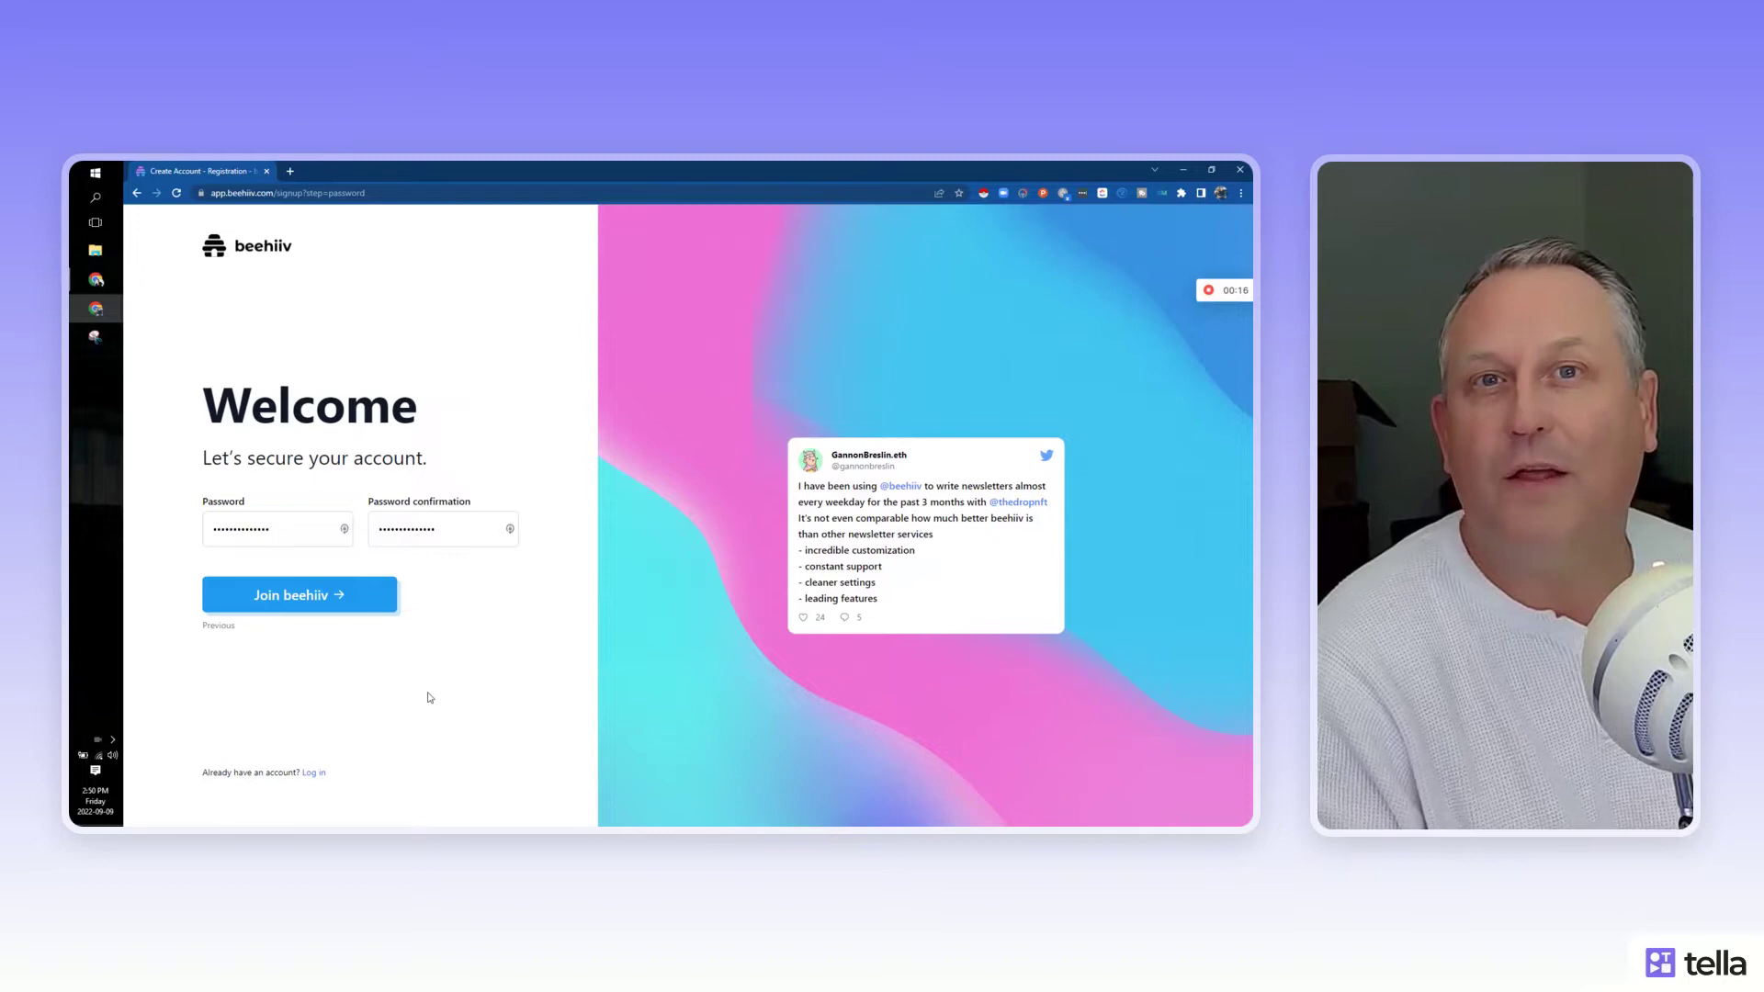
- Create the beehiiv account with the chosen password and confirmation
click(292, 599)
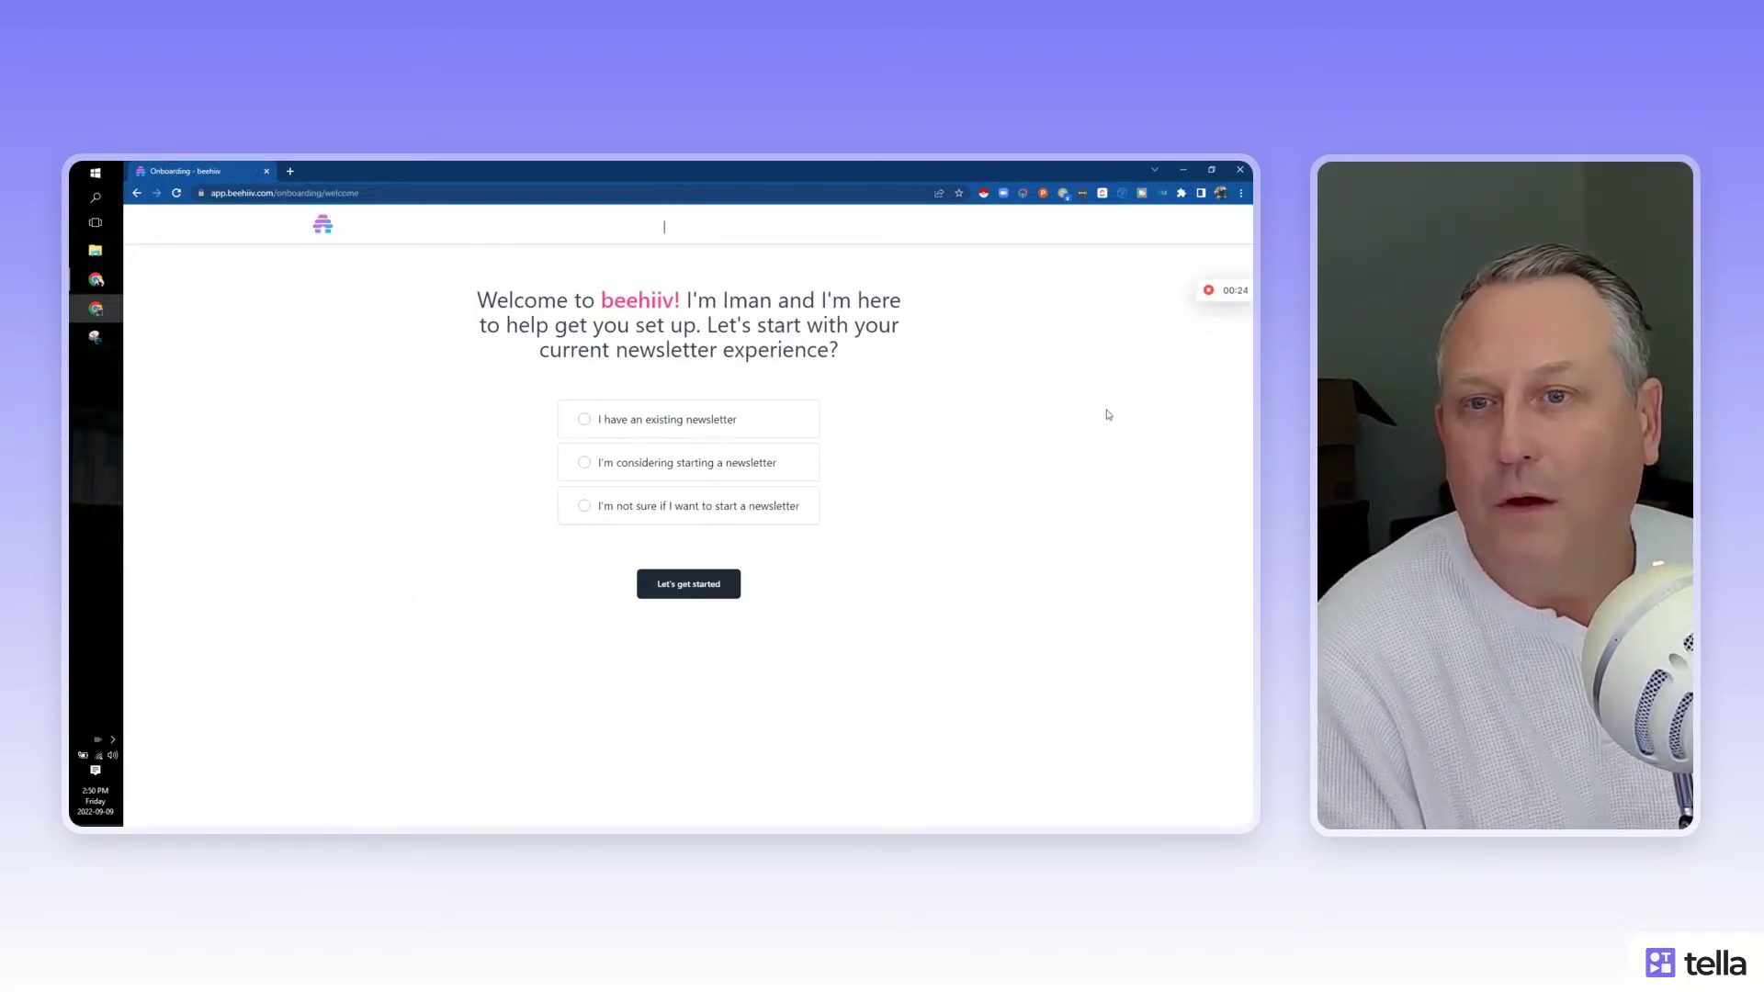
- Answer that you're considering starting a newsletter and rename the publication to 'Start and Grow Newsletter'
click(625, 419)
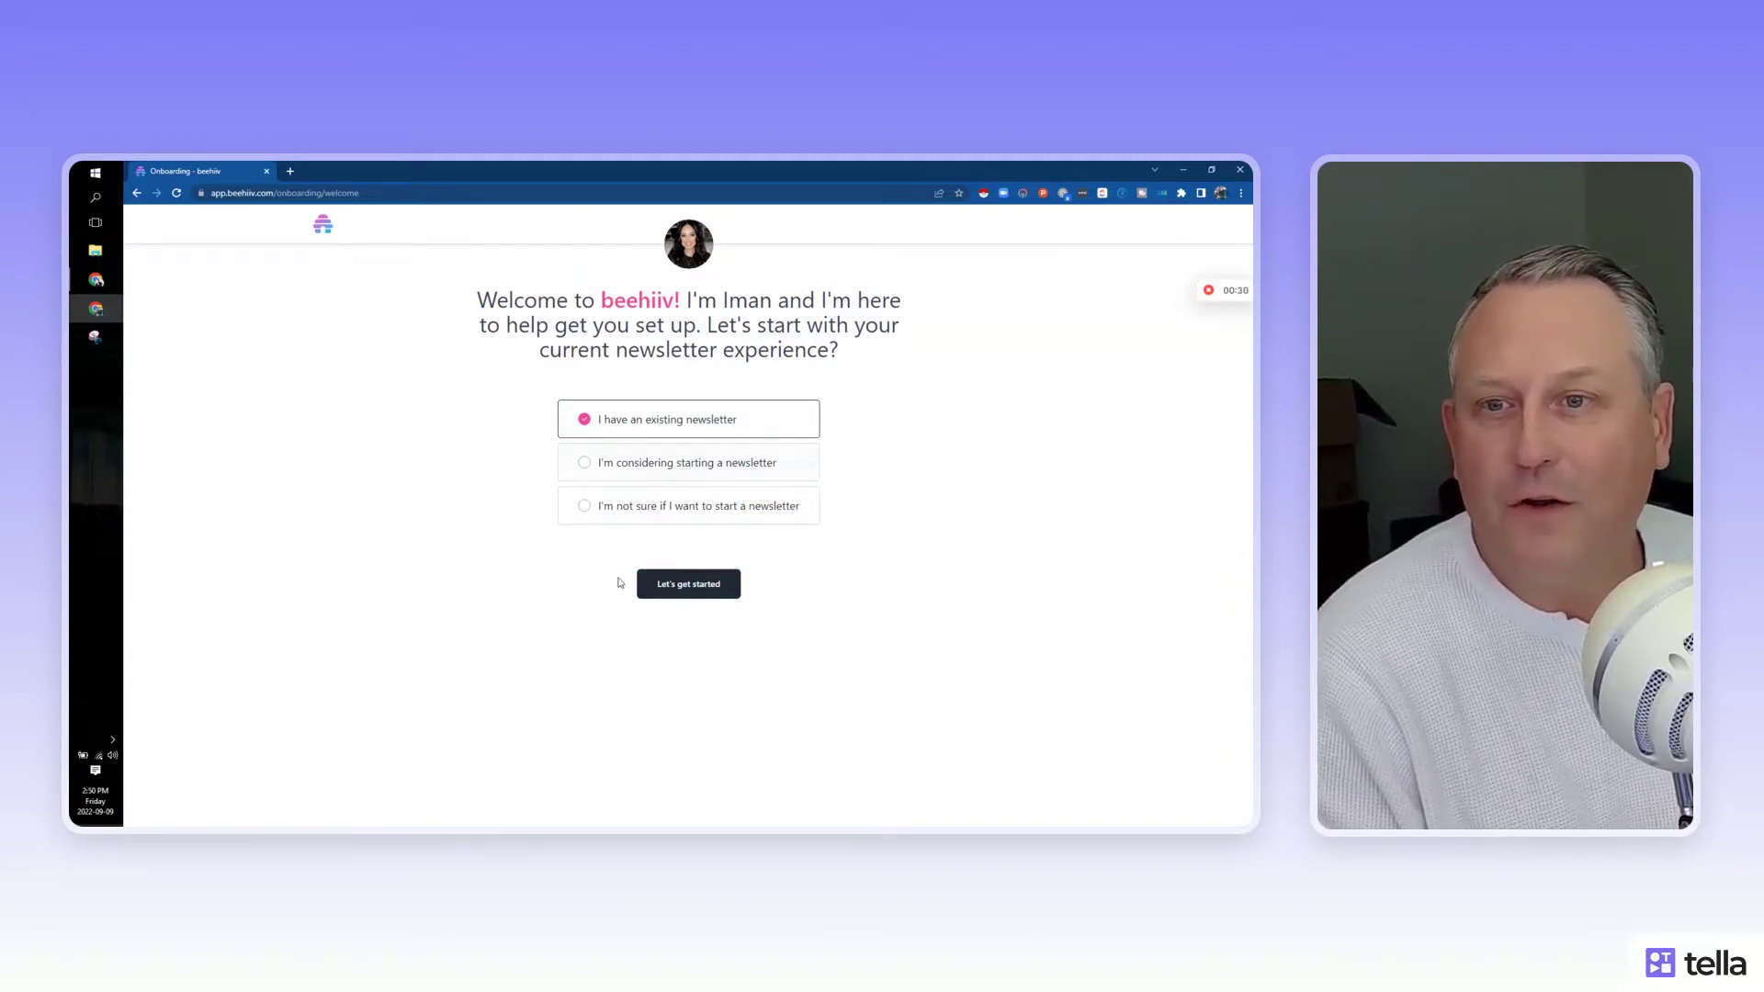
click(665, 473)
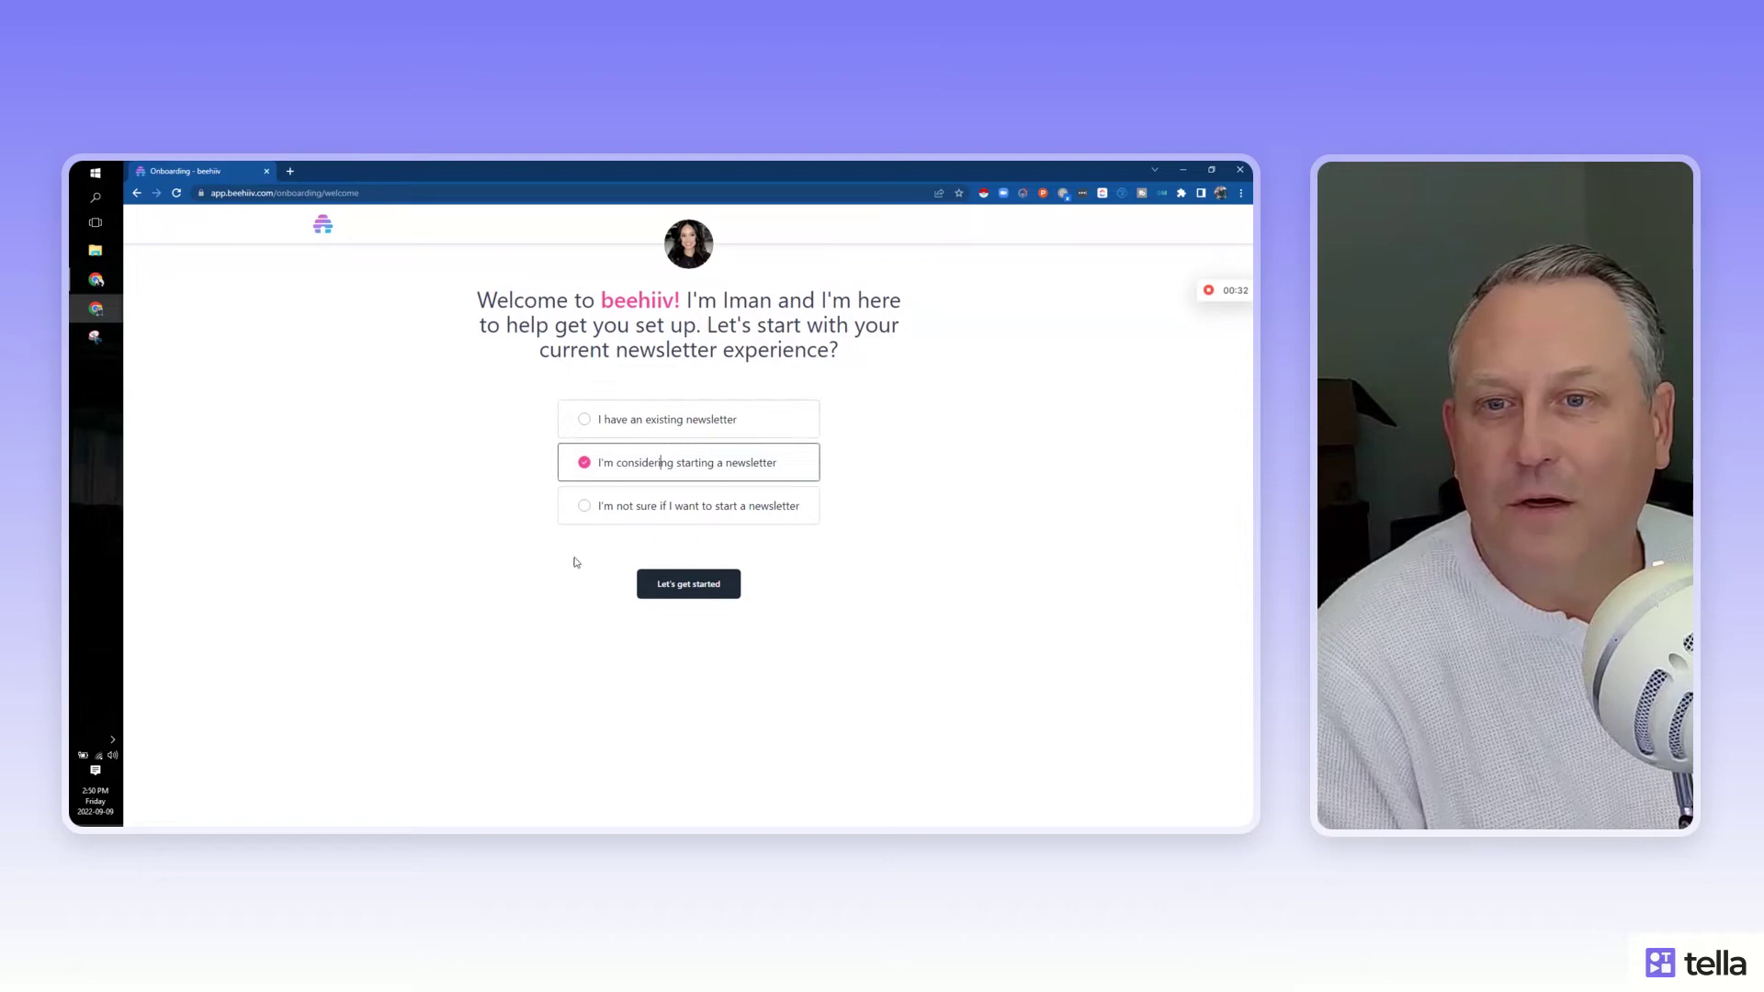
click(686, 588)
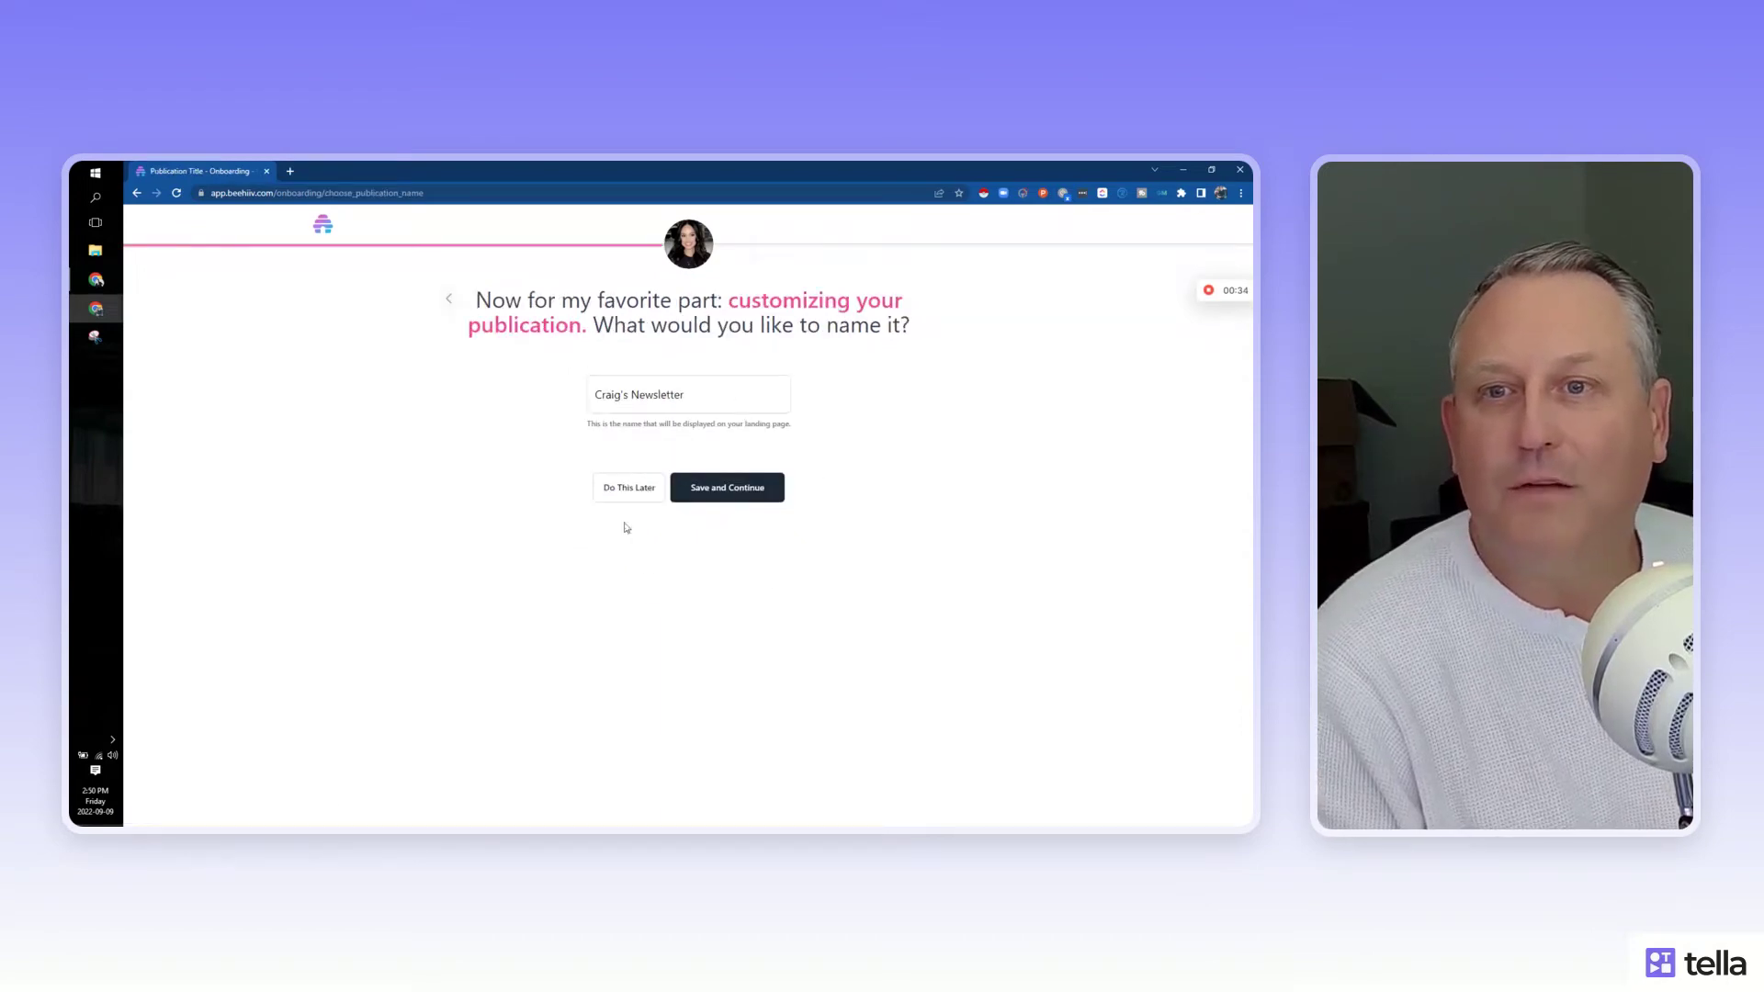
drag(707, 405, 544, 401)
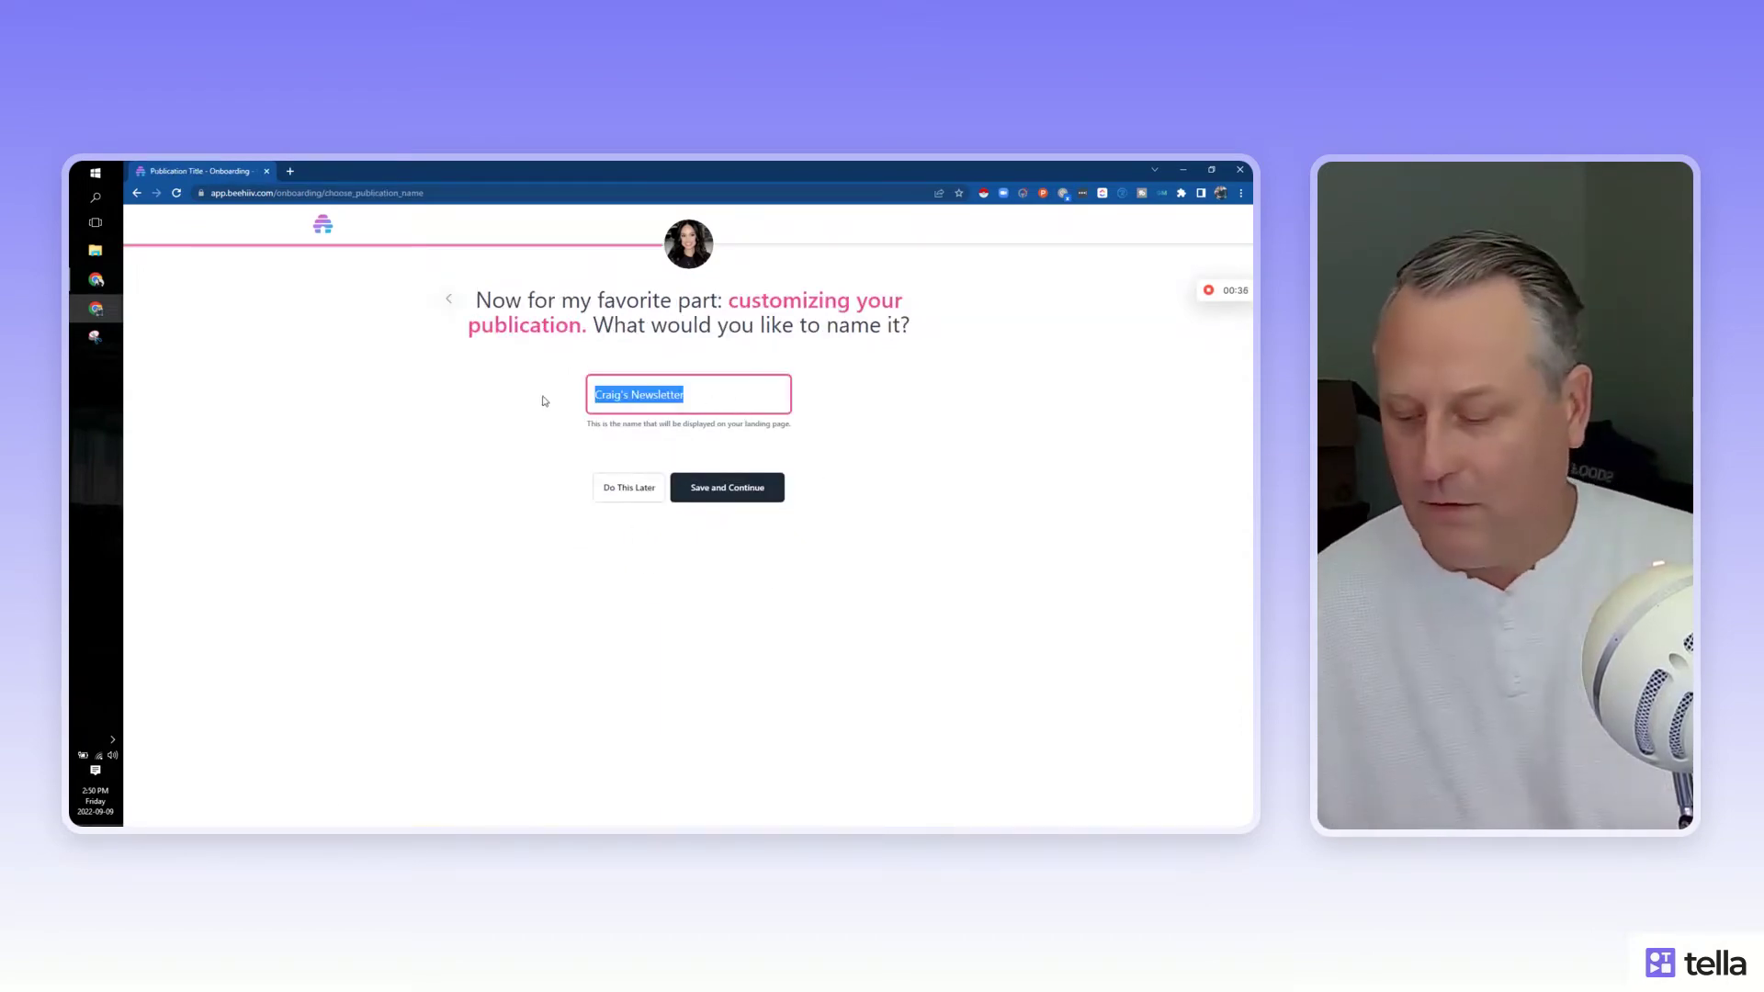
text(Start )
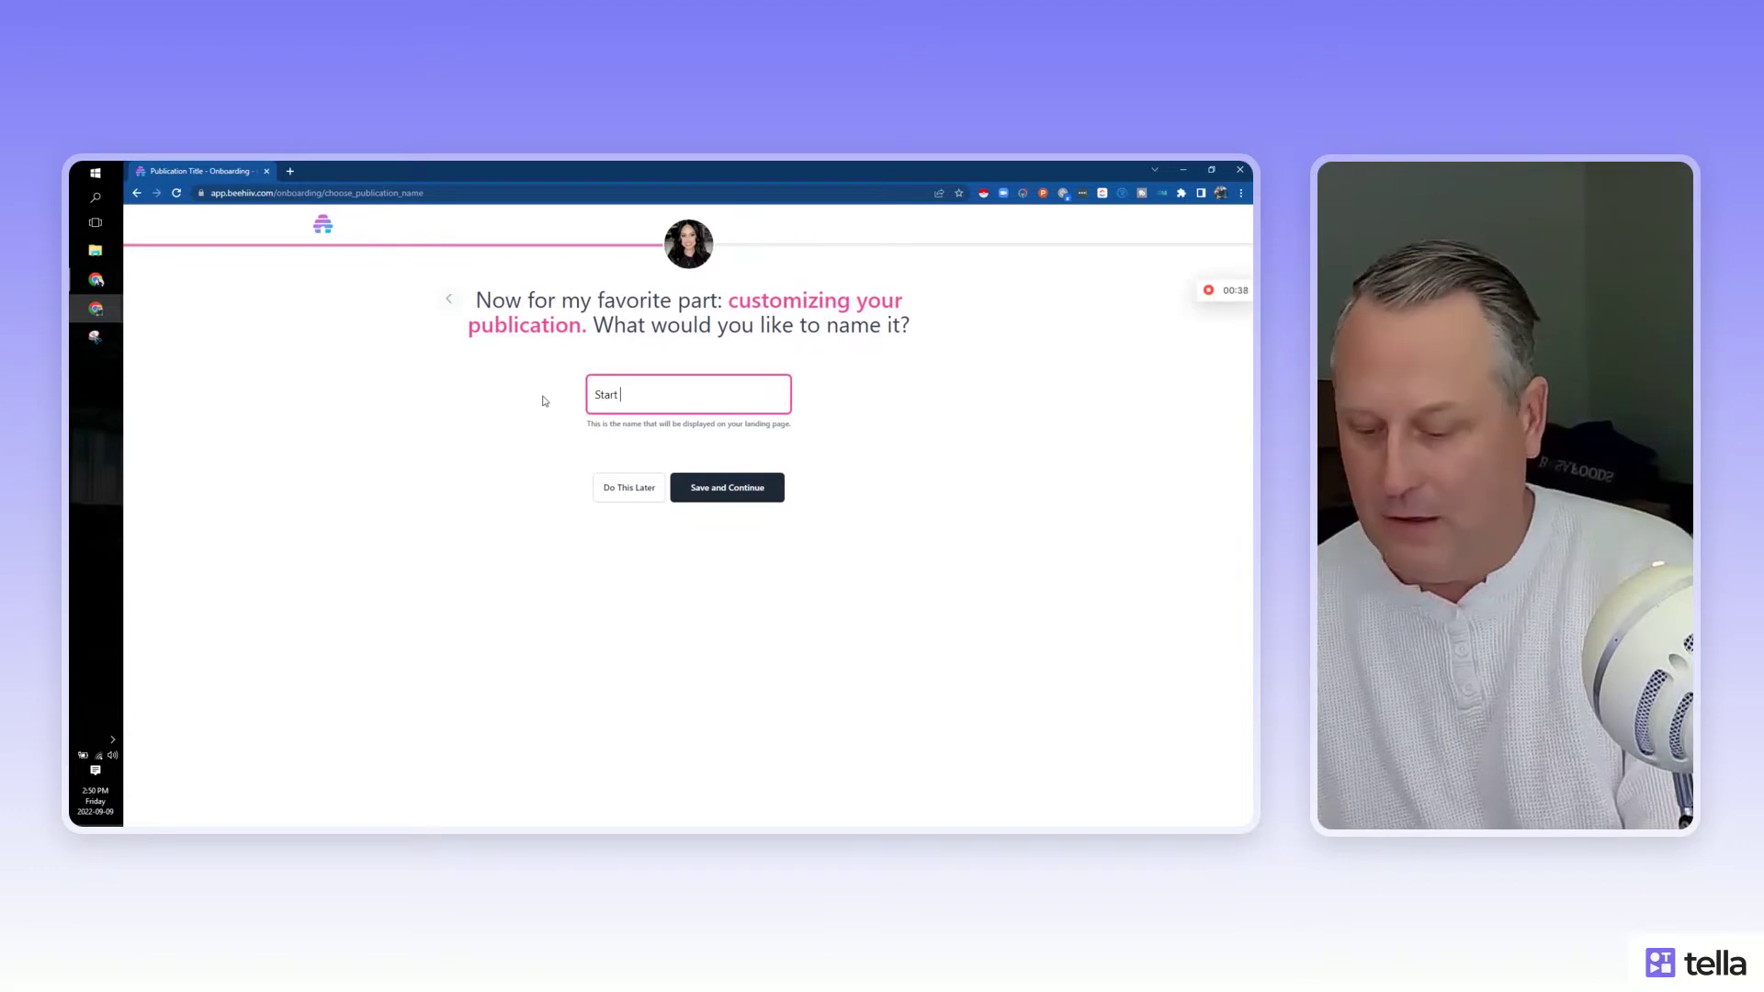
text(and Grow N)
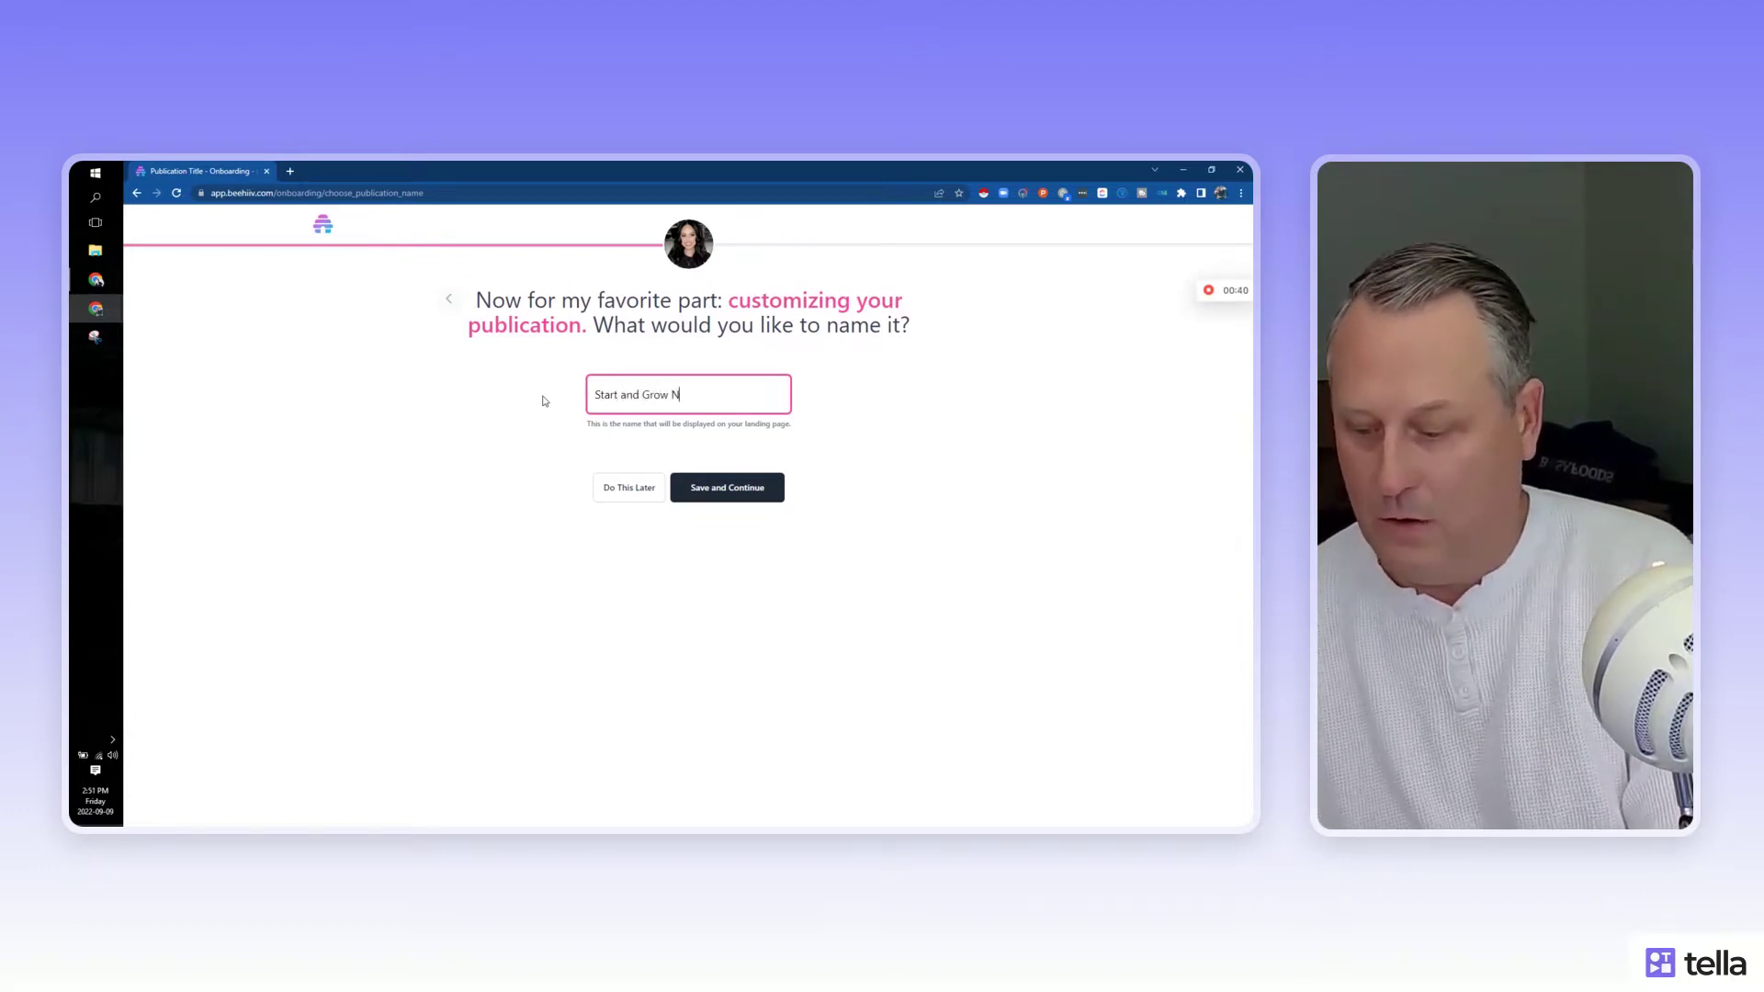
text(ewsletter)
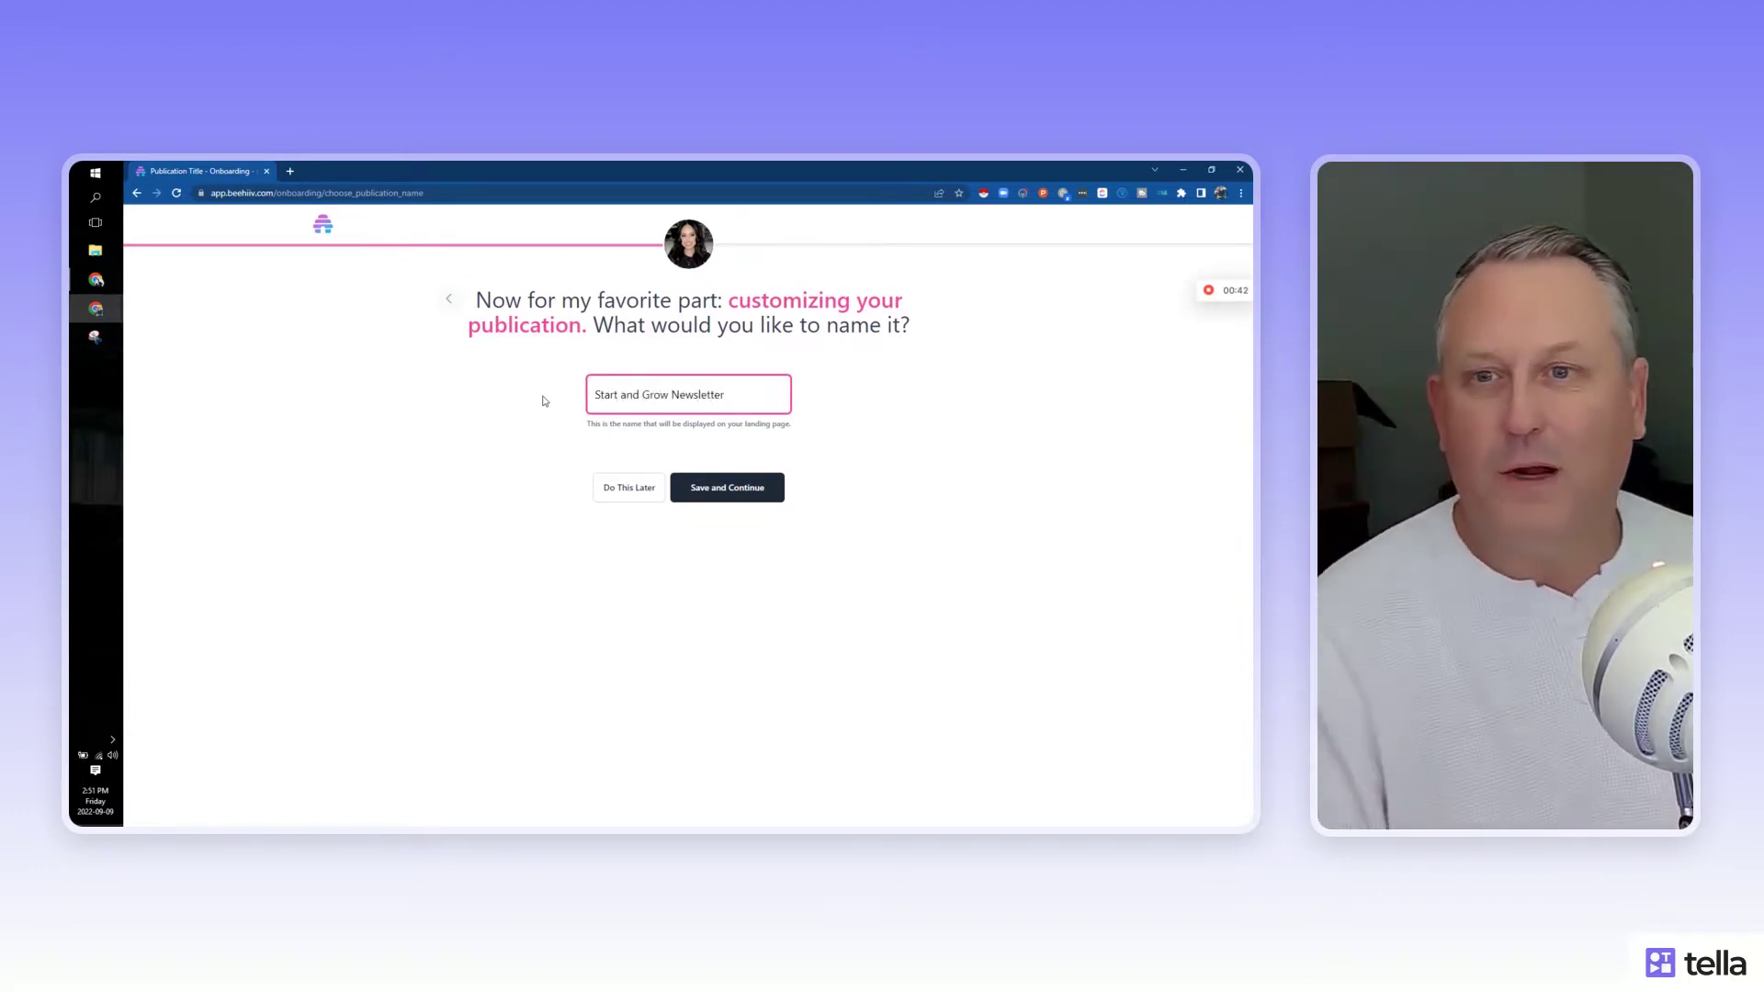
- Save the publication name, replace the subdomain with 'startandgrow', and save it
click(704, 487)
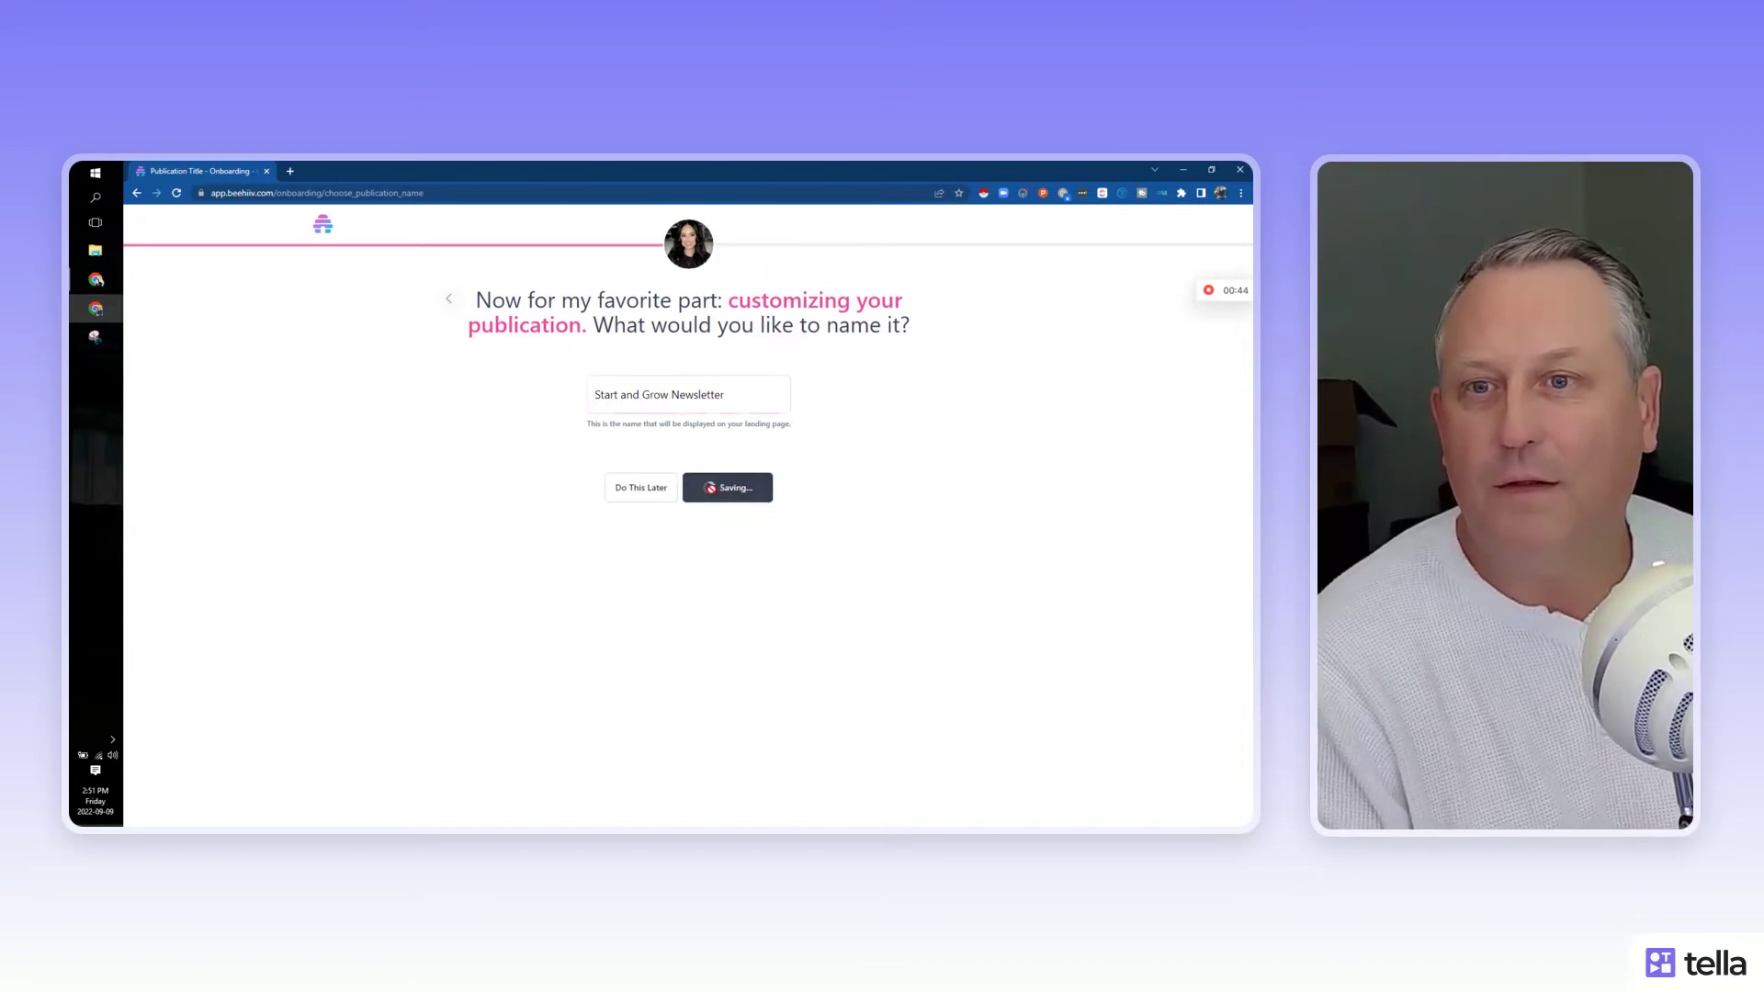
double_click(649, 371)
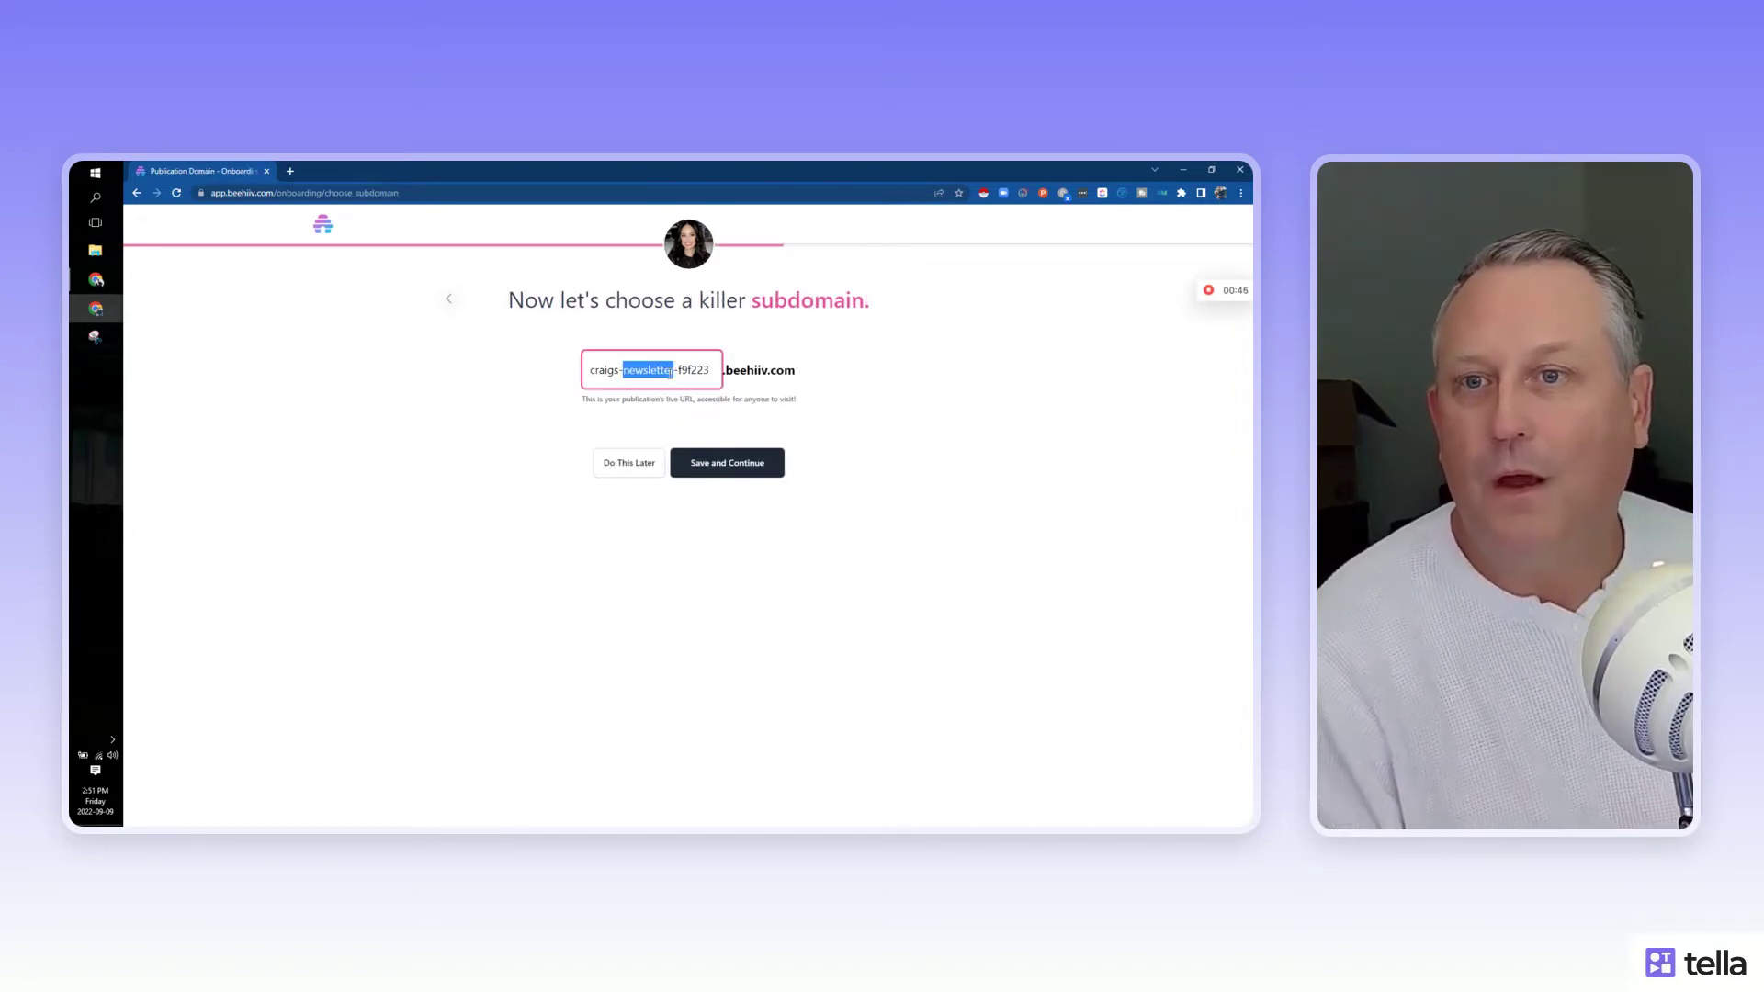
triple_click(672, 371)
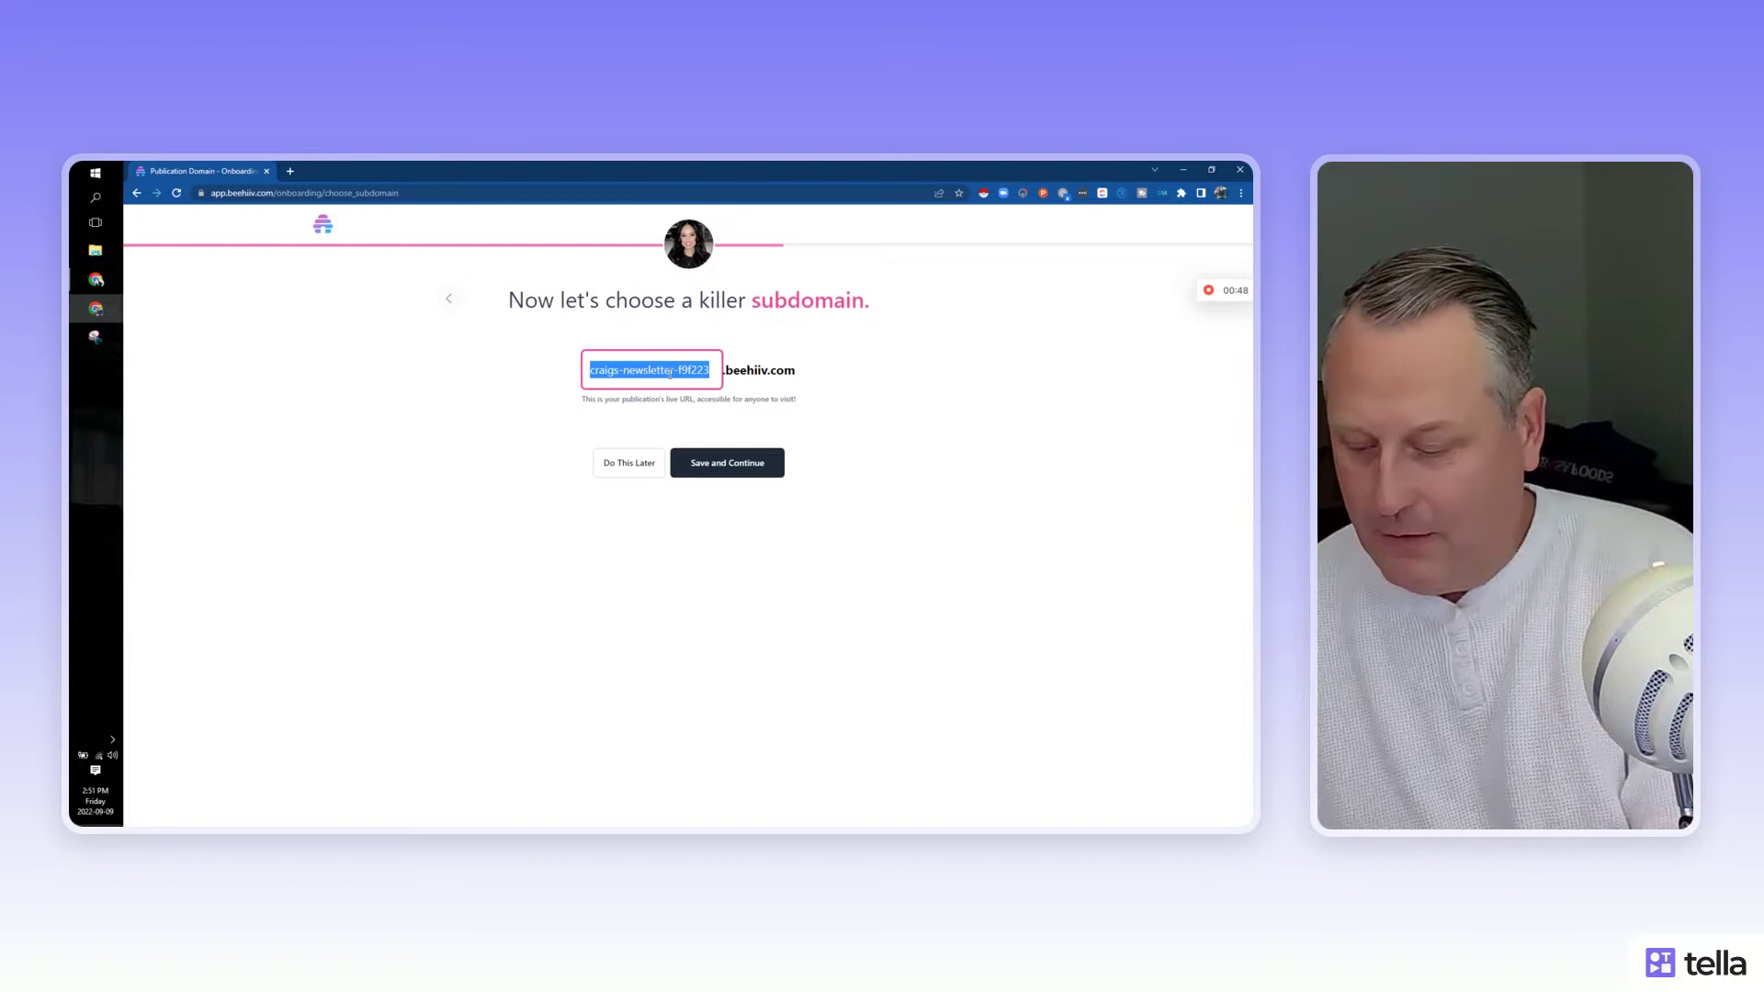
text(startandgr)
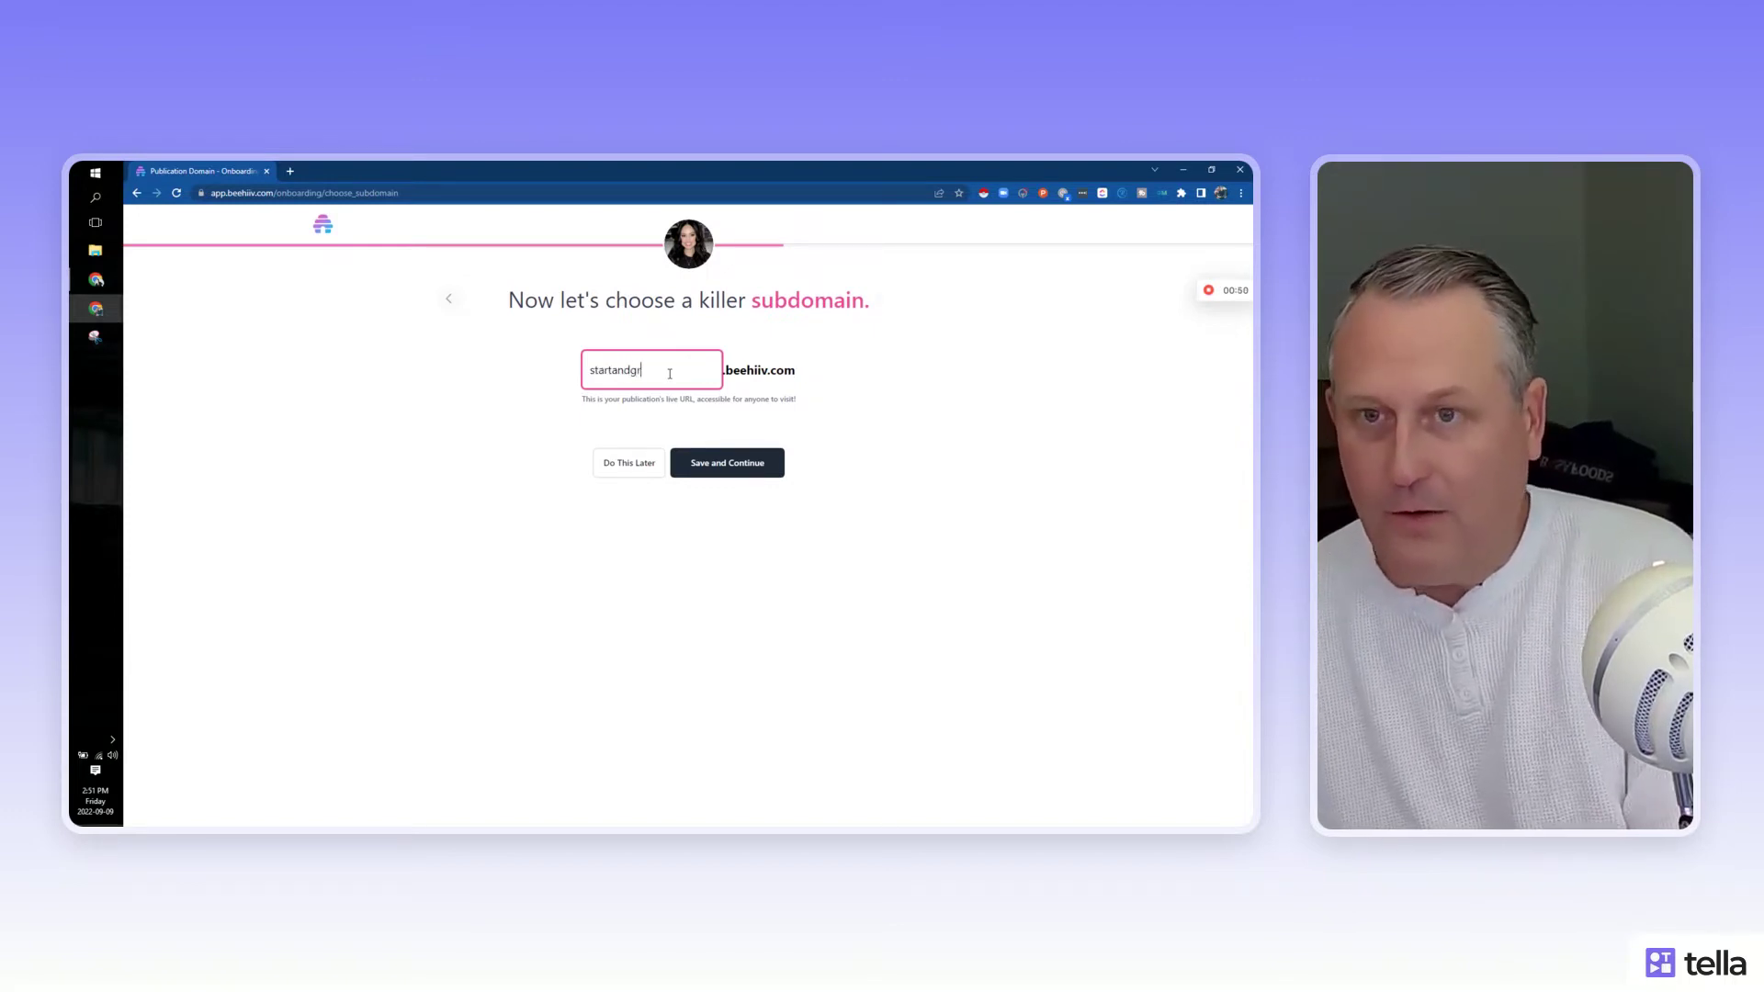
text(ow)
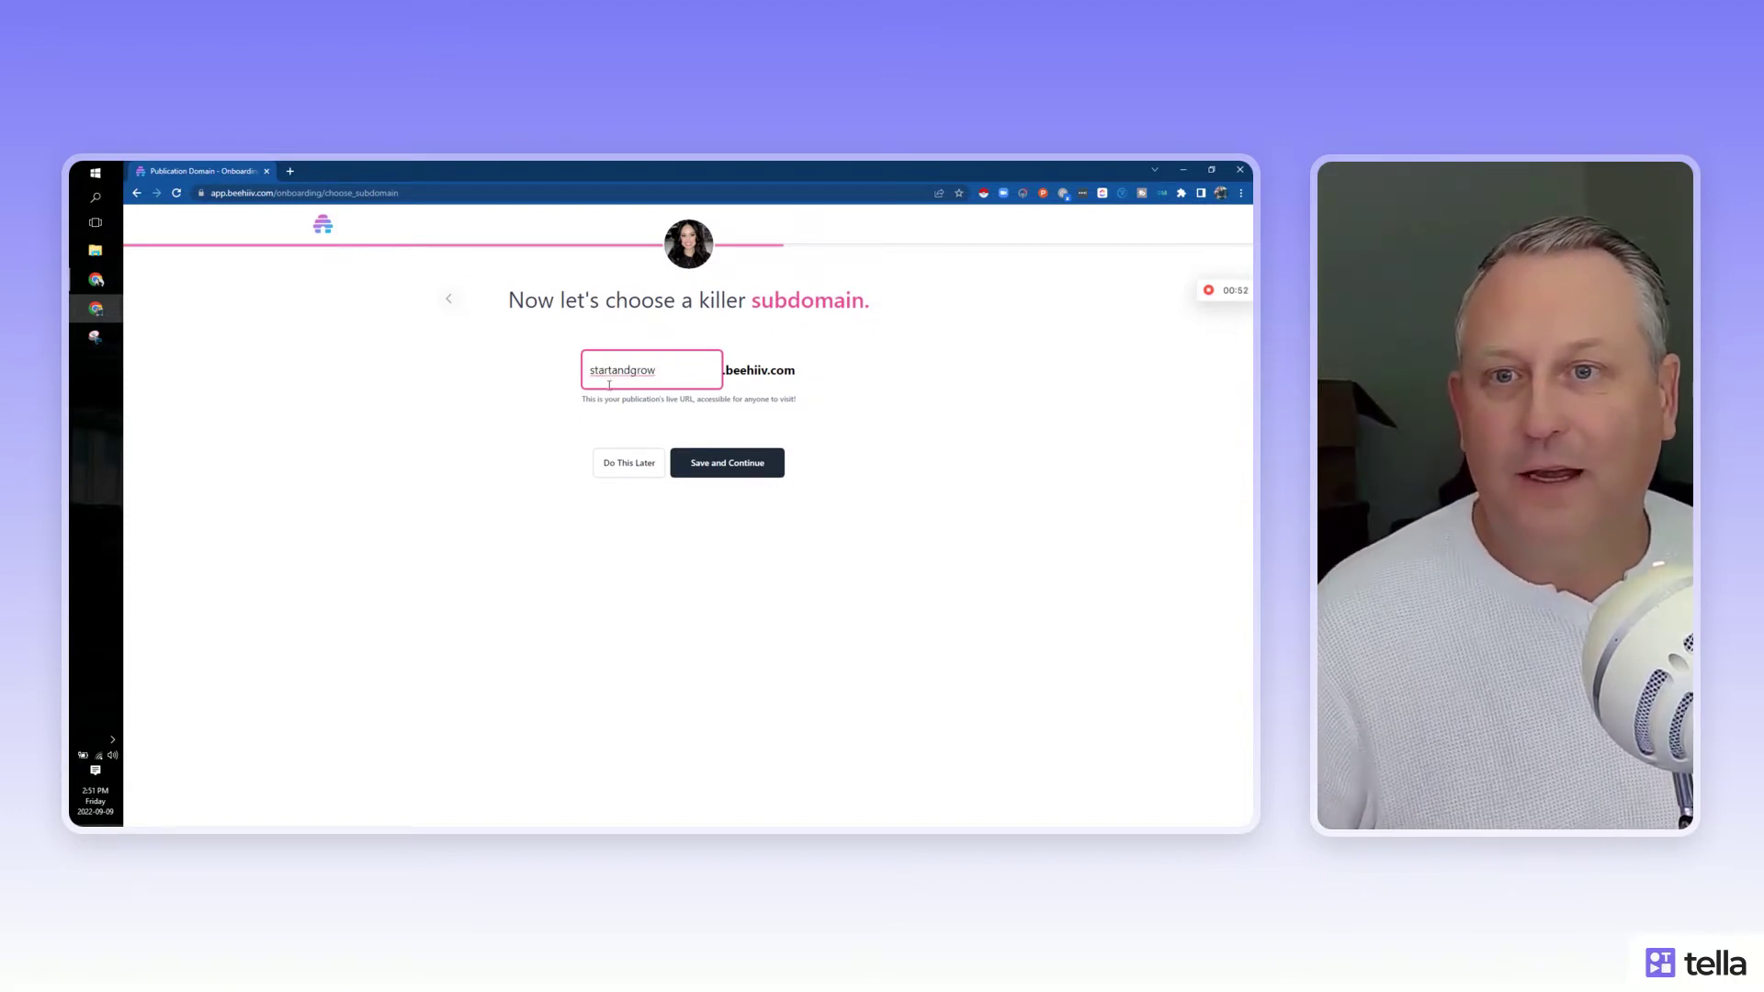
click(740, 464)
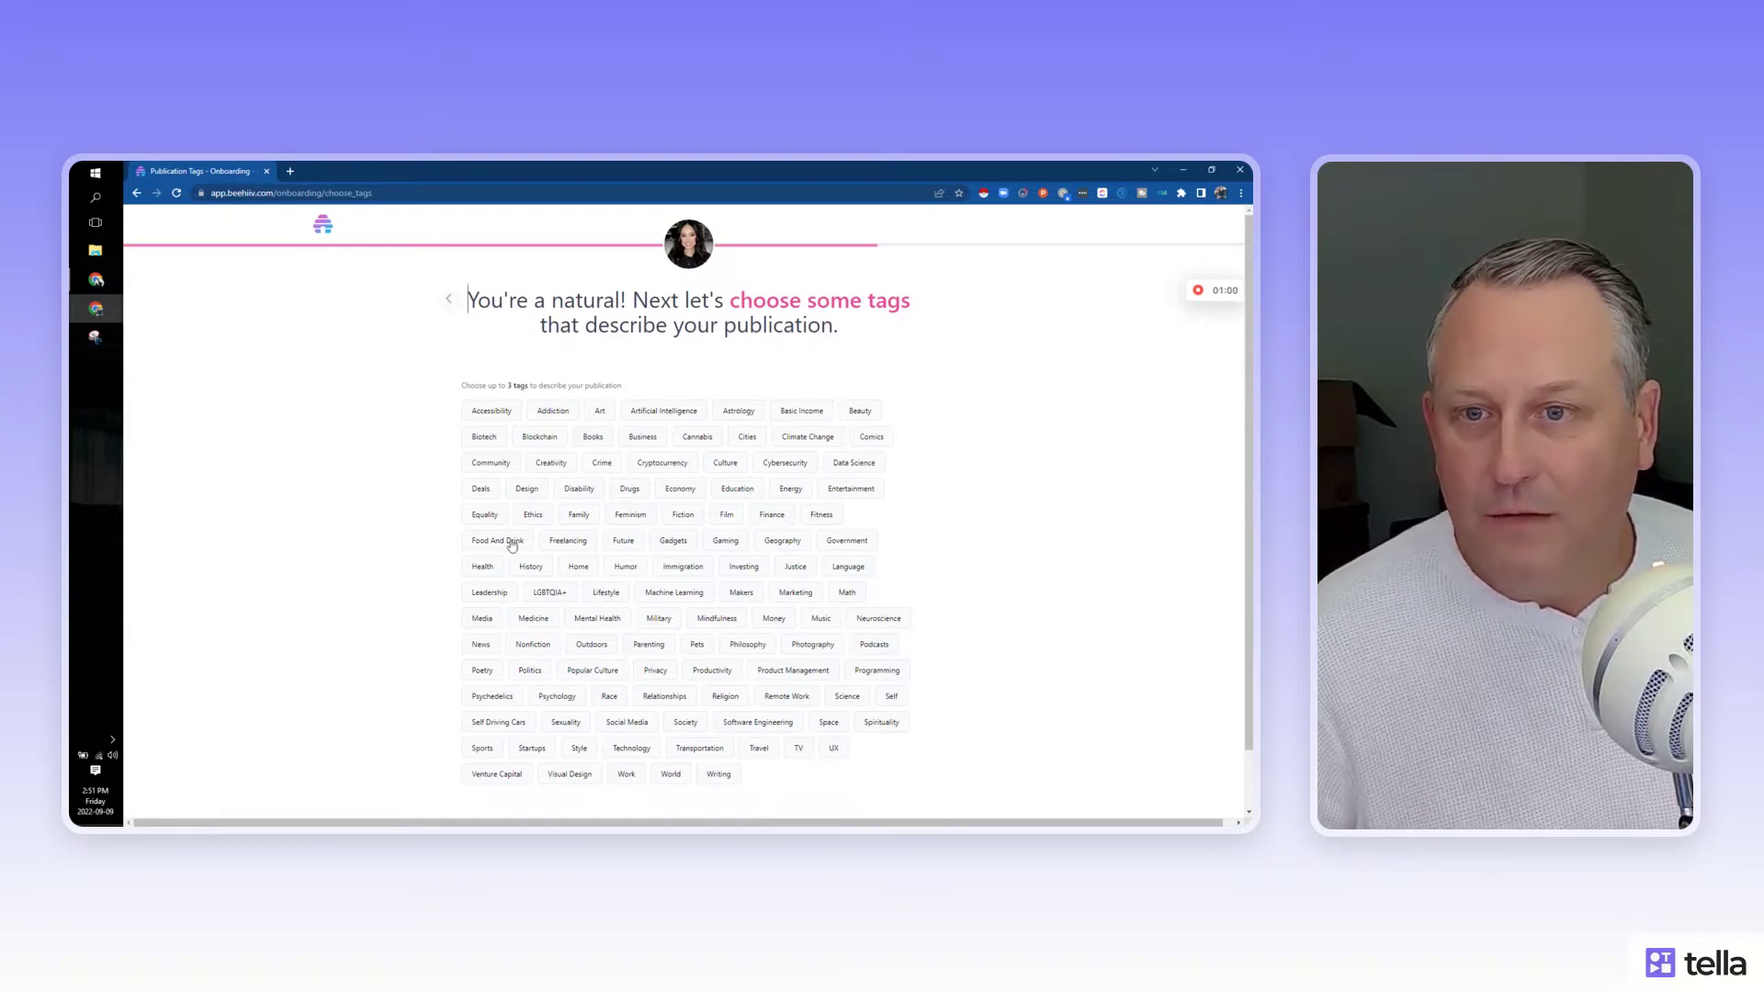
- Tag the publication Marketing, Social Media and Product Management, and save the tags
click(795, 594)
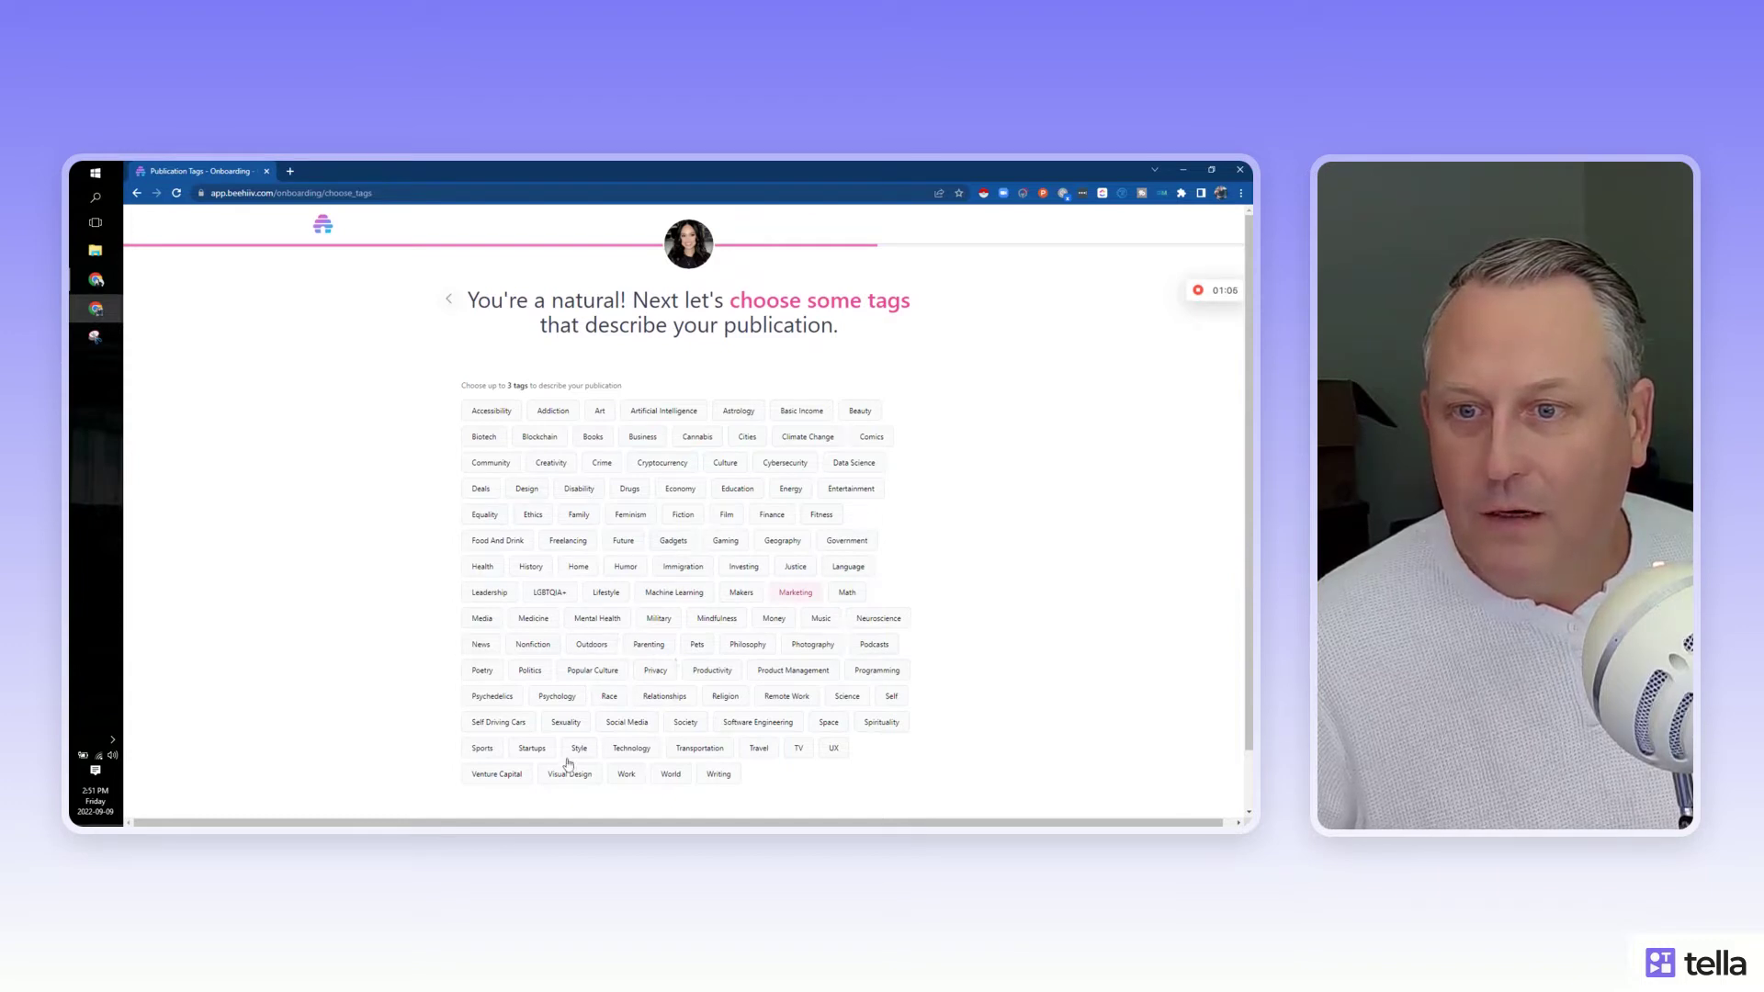
click(630, 725)
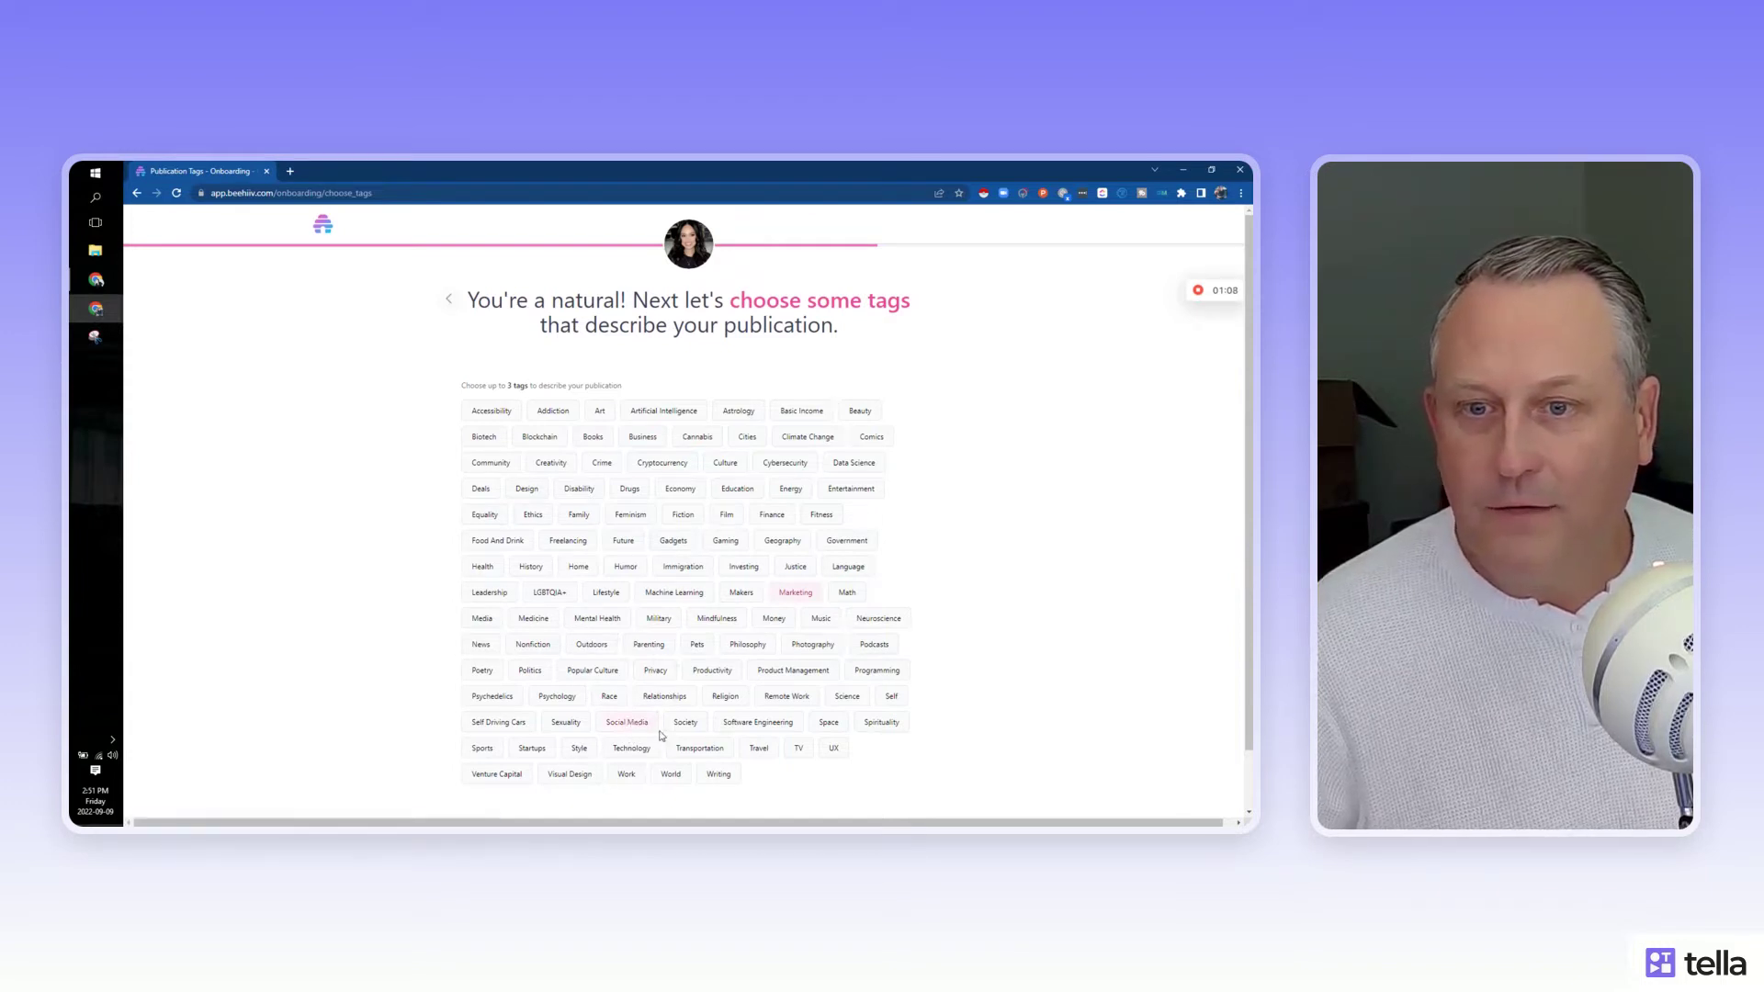
click(785, 726)
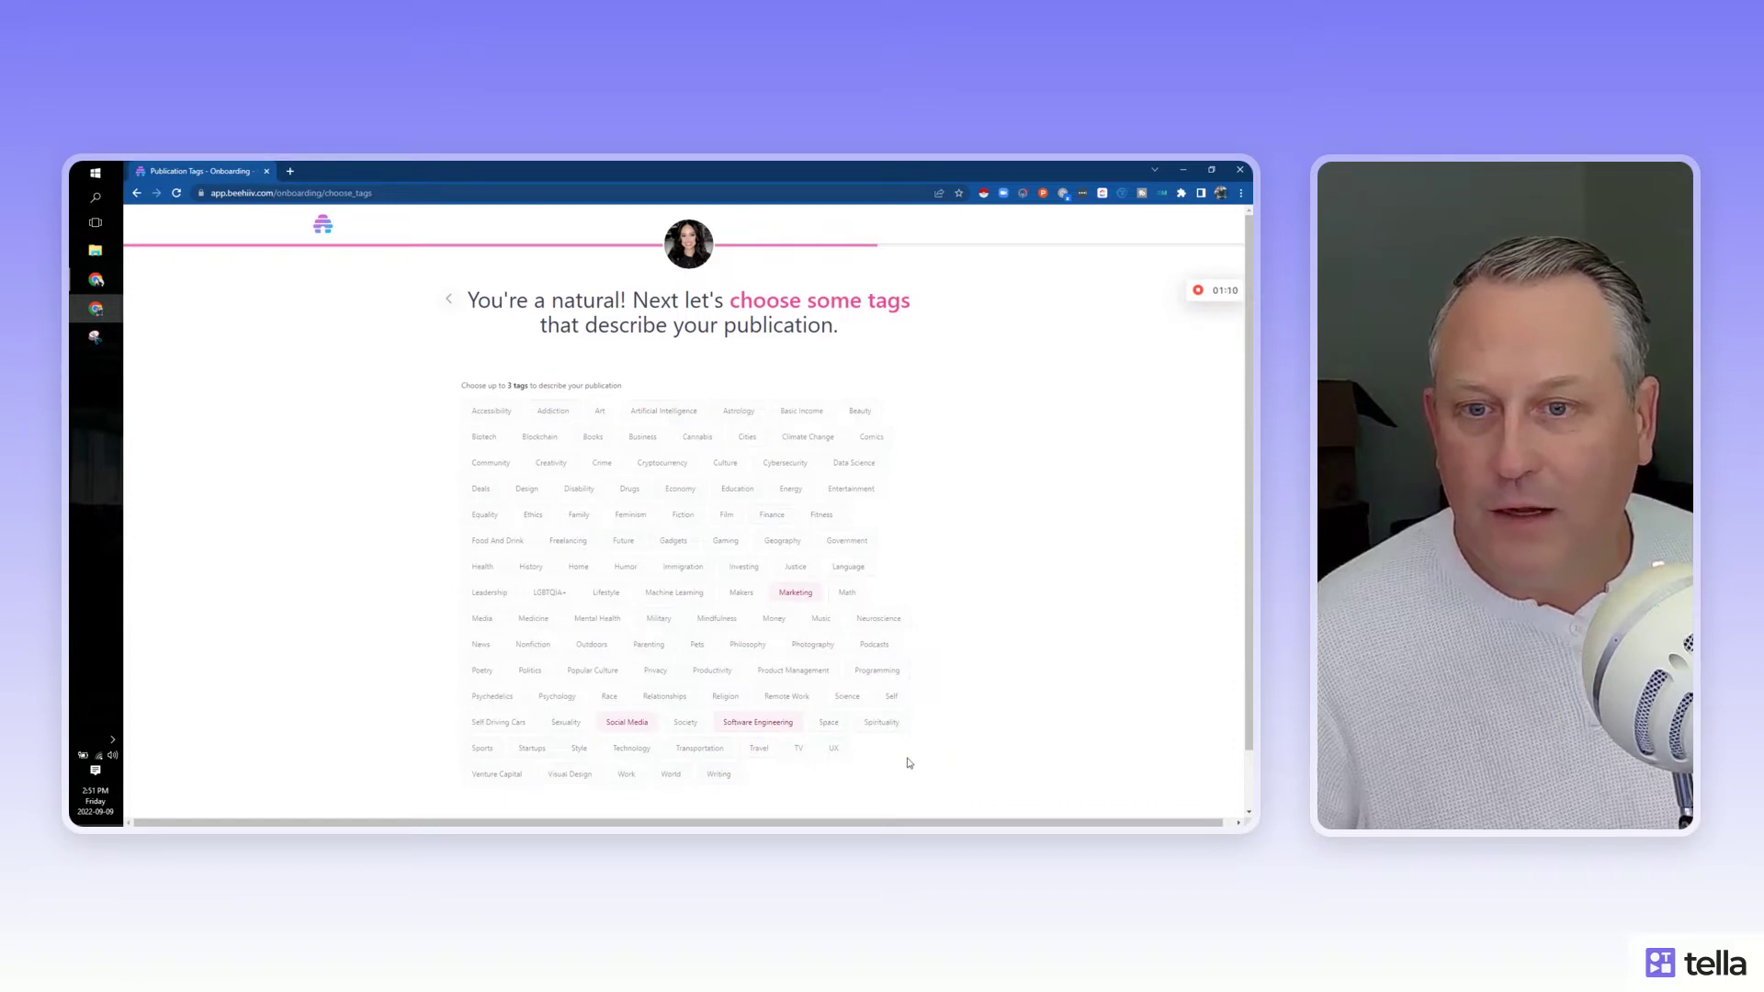
click(742, 726)
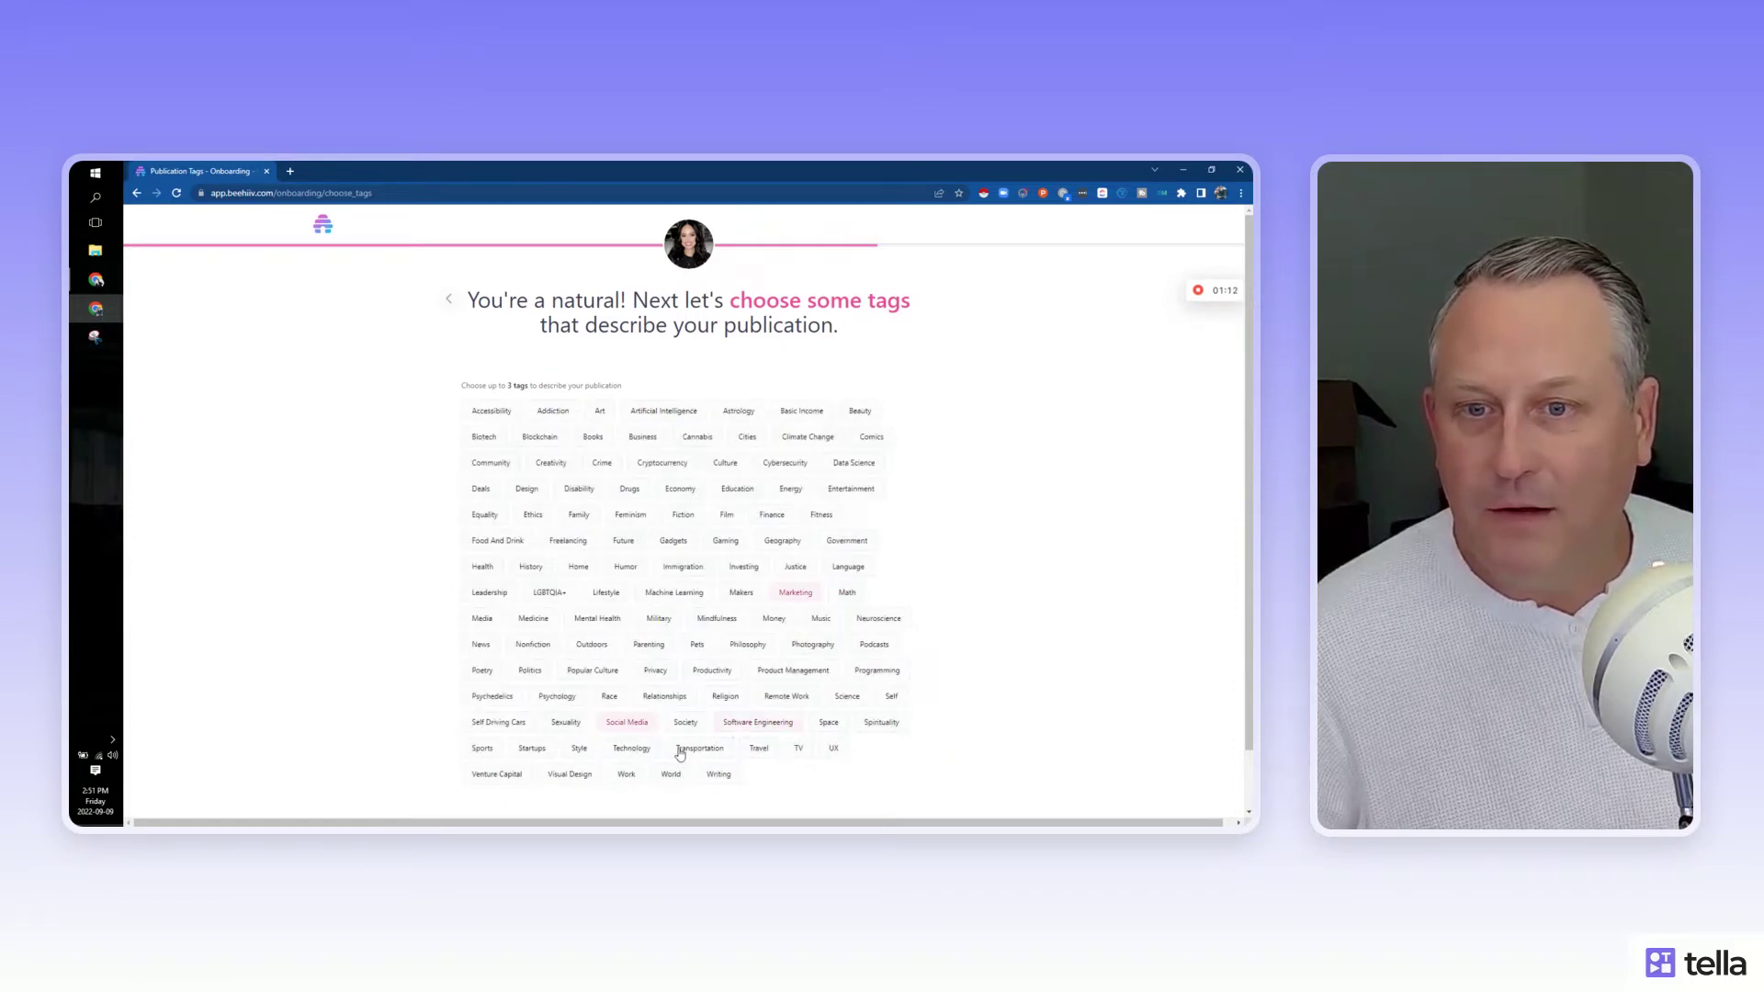
click(782, 678)
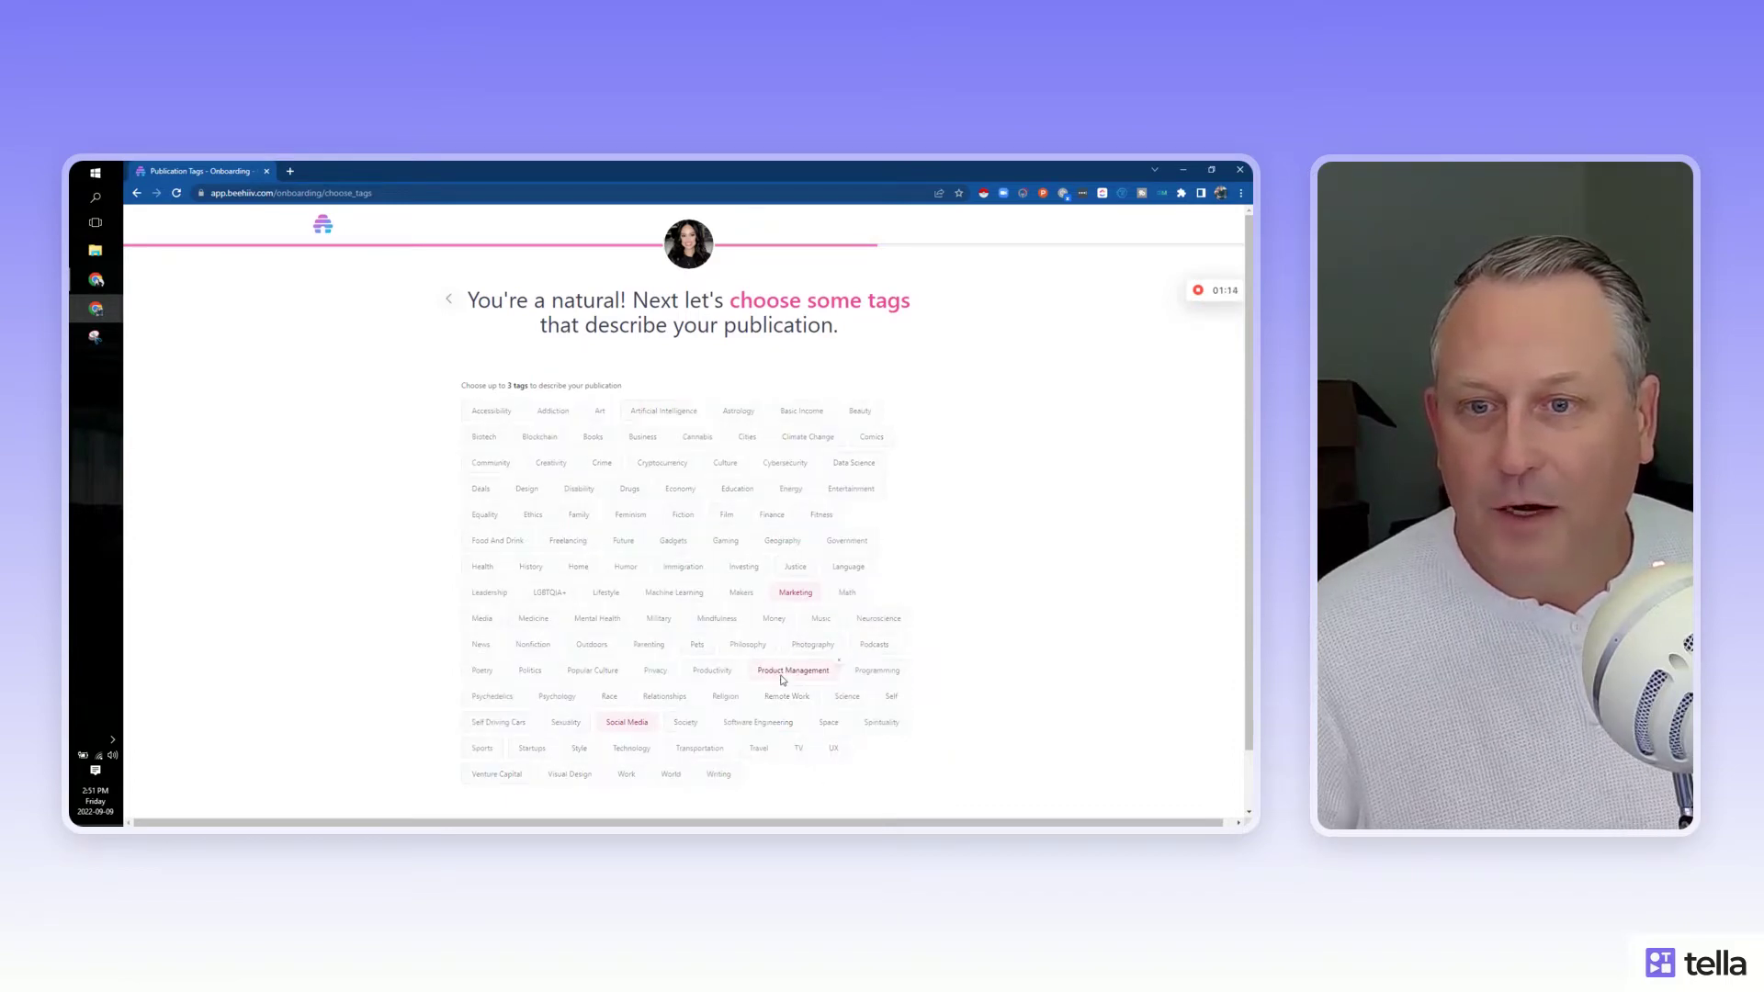
scroll(1084, 618, down, 1)
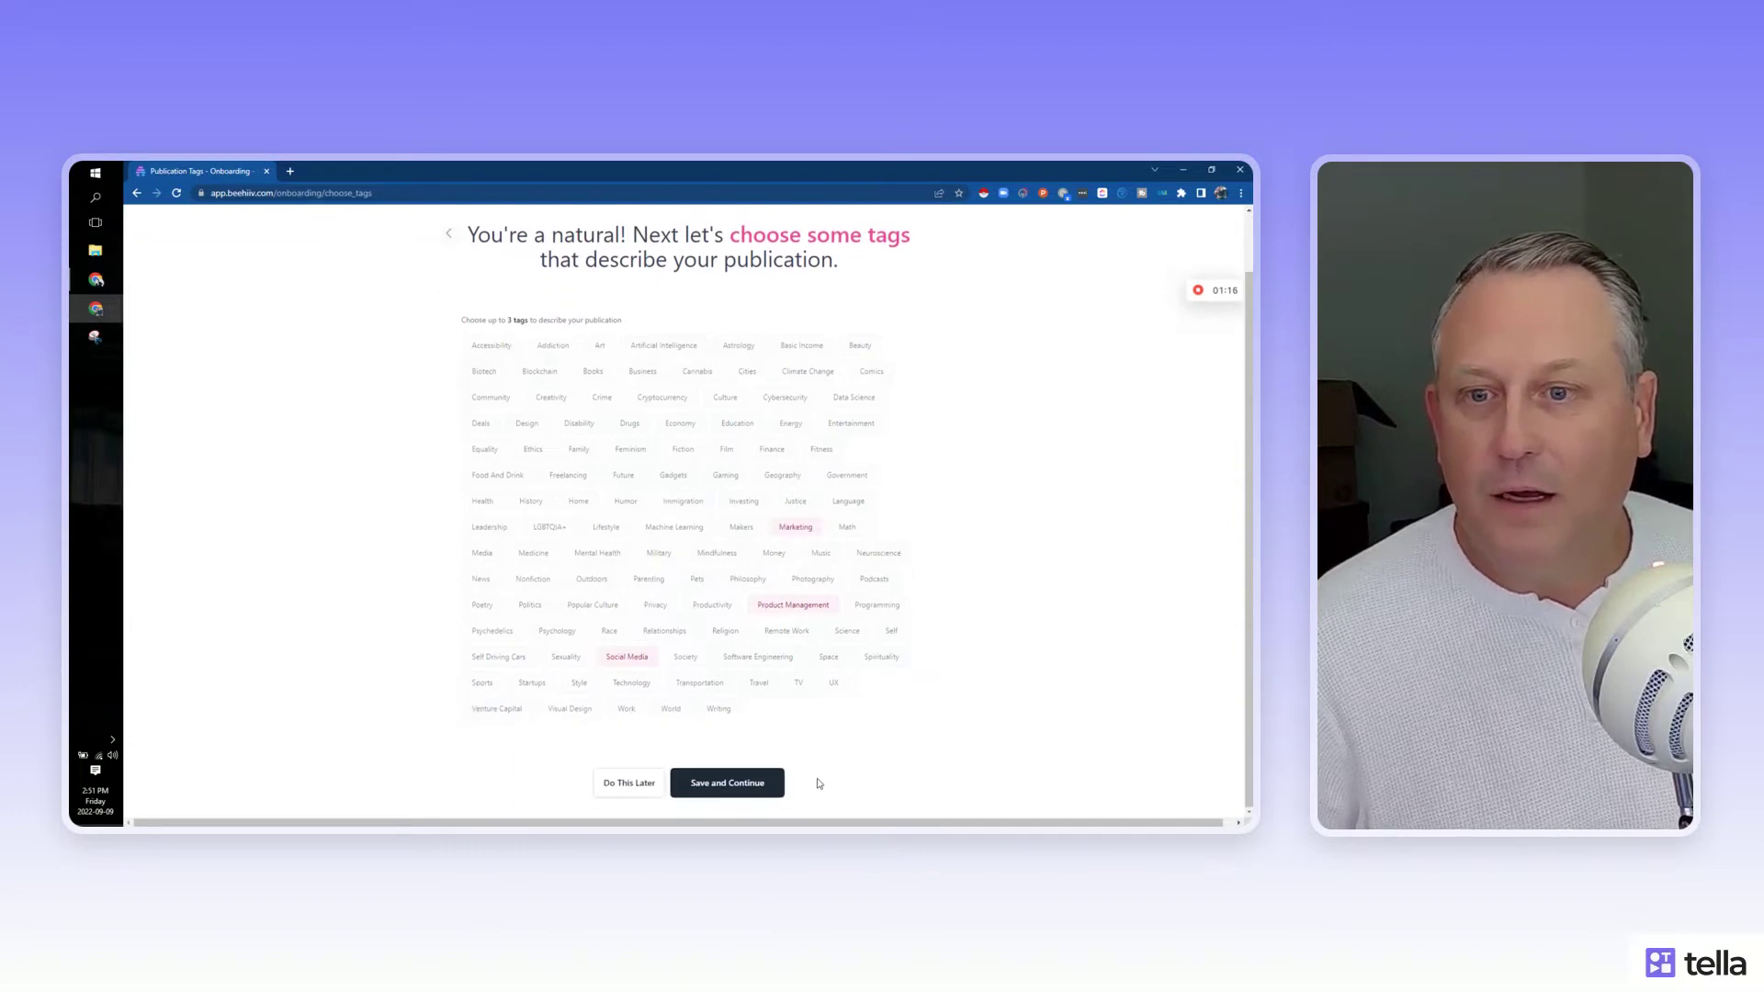
click(736, 782)
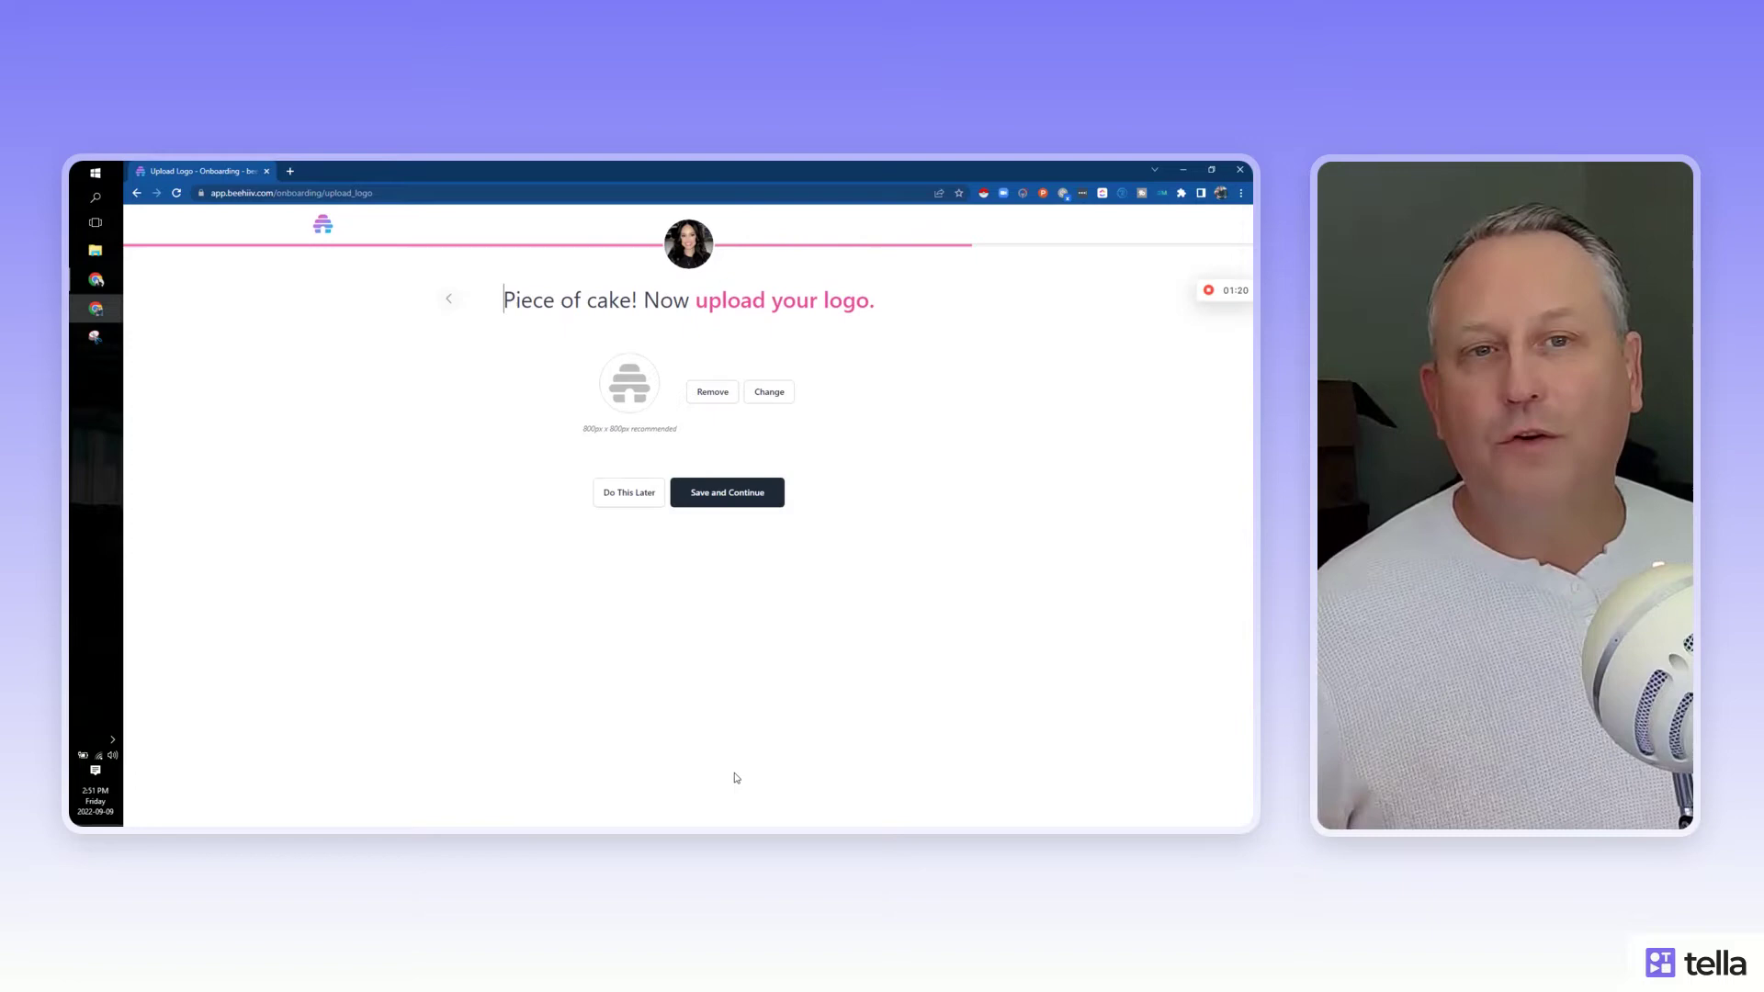
- Upload the Q6pF8rFw_400x400 image as the publication logo and save it
click(774, 391)
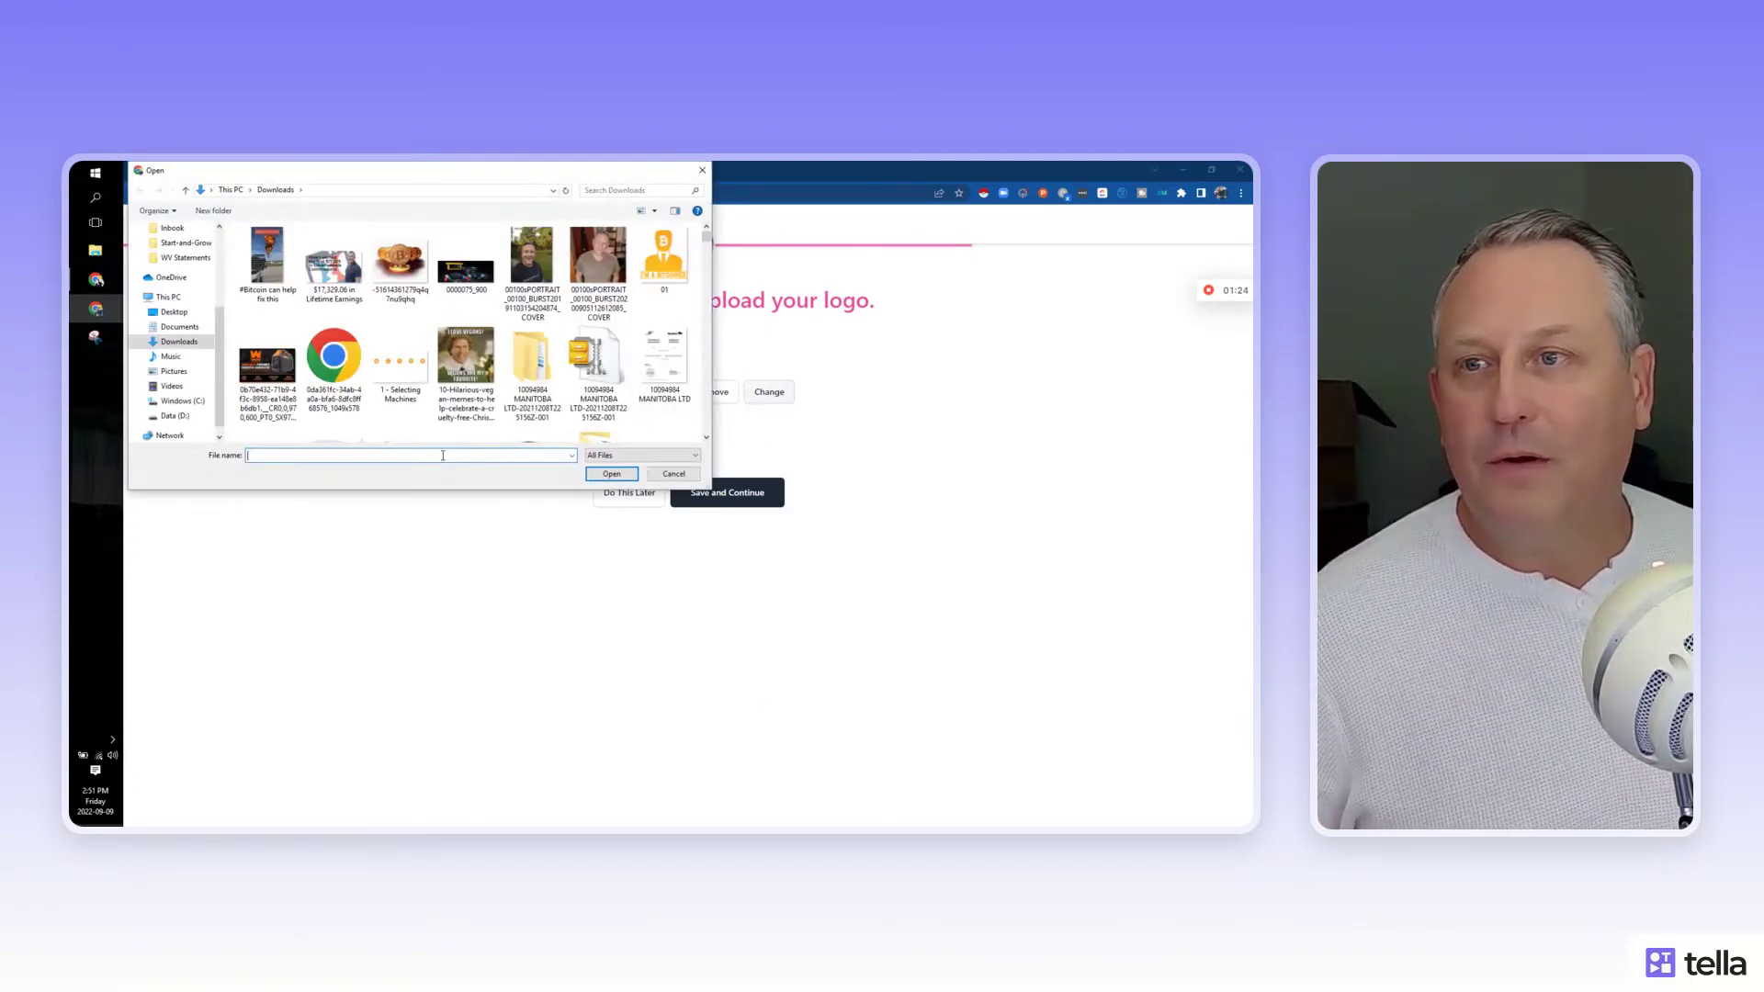
scroll(279, 350, down, 15)
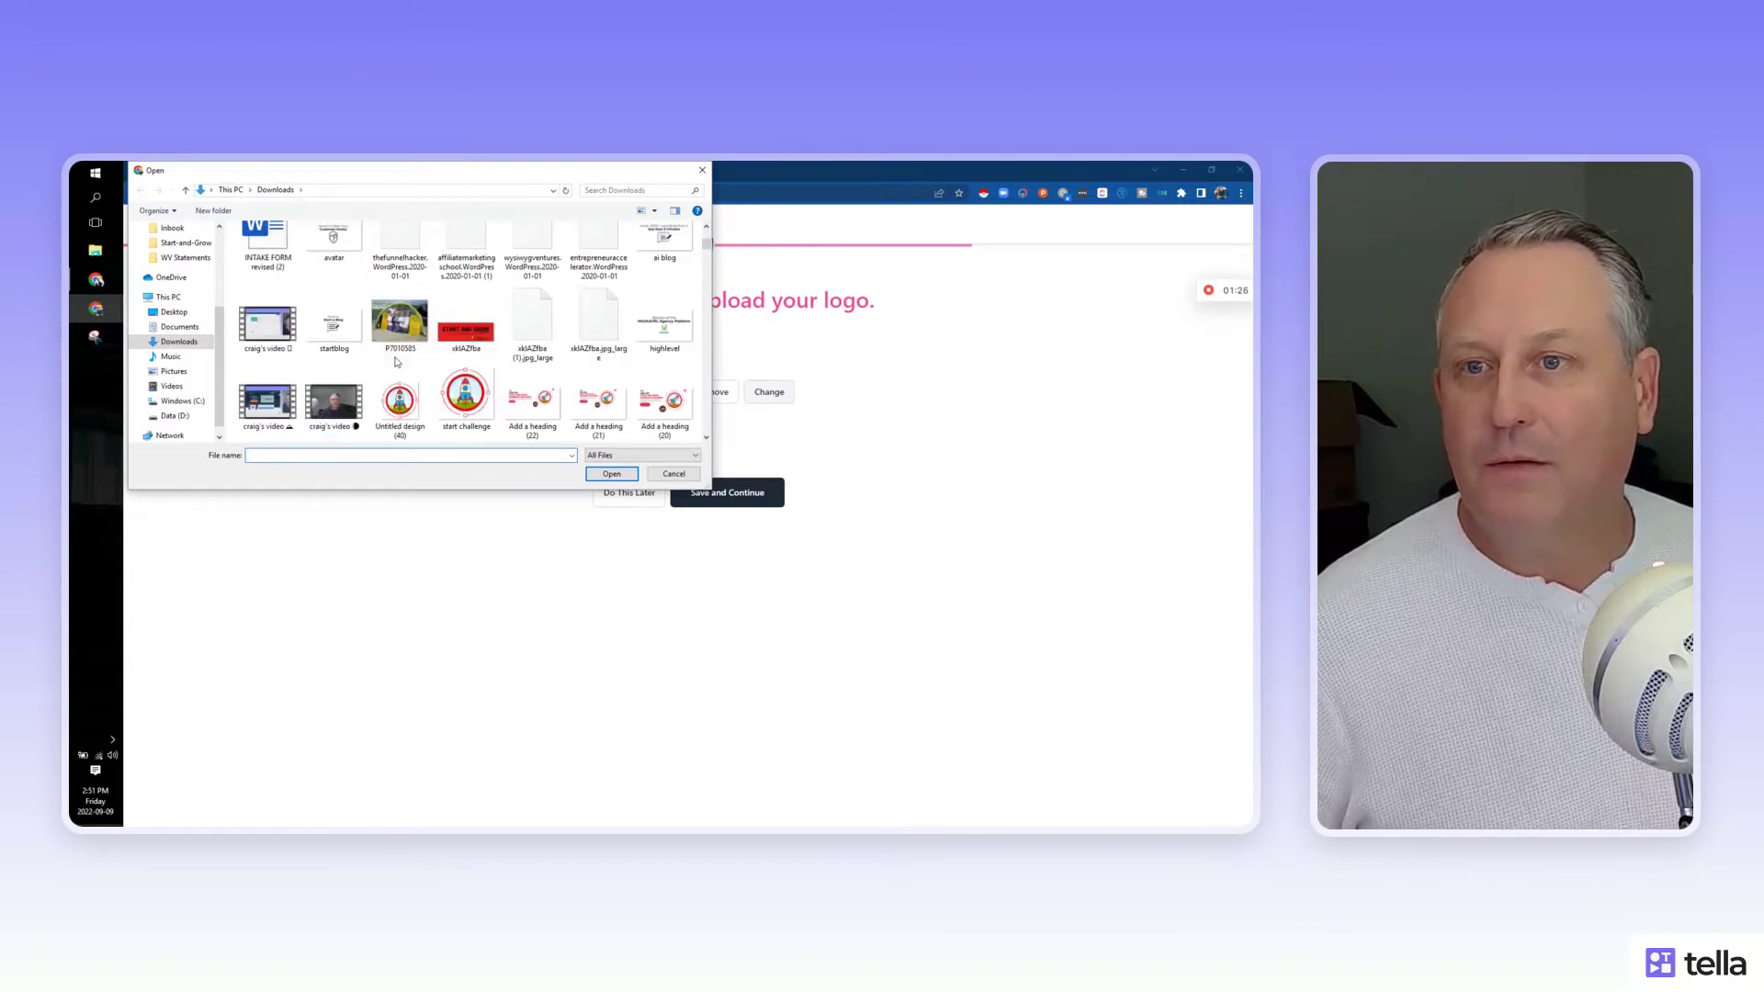
scroll(396, 362, down, 10)
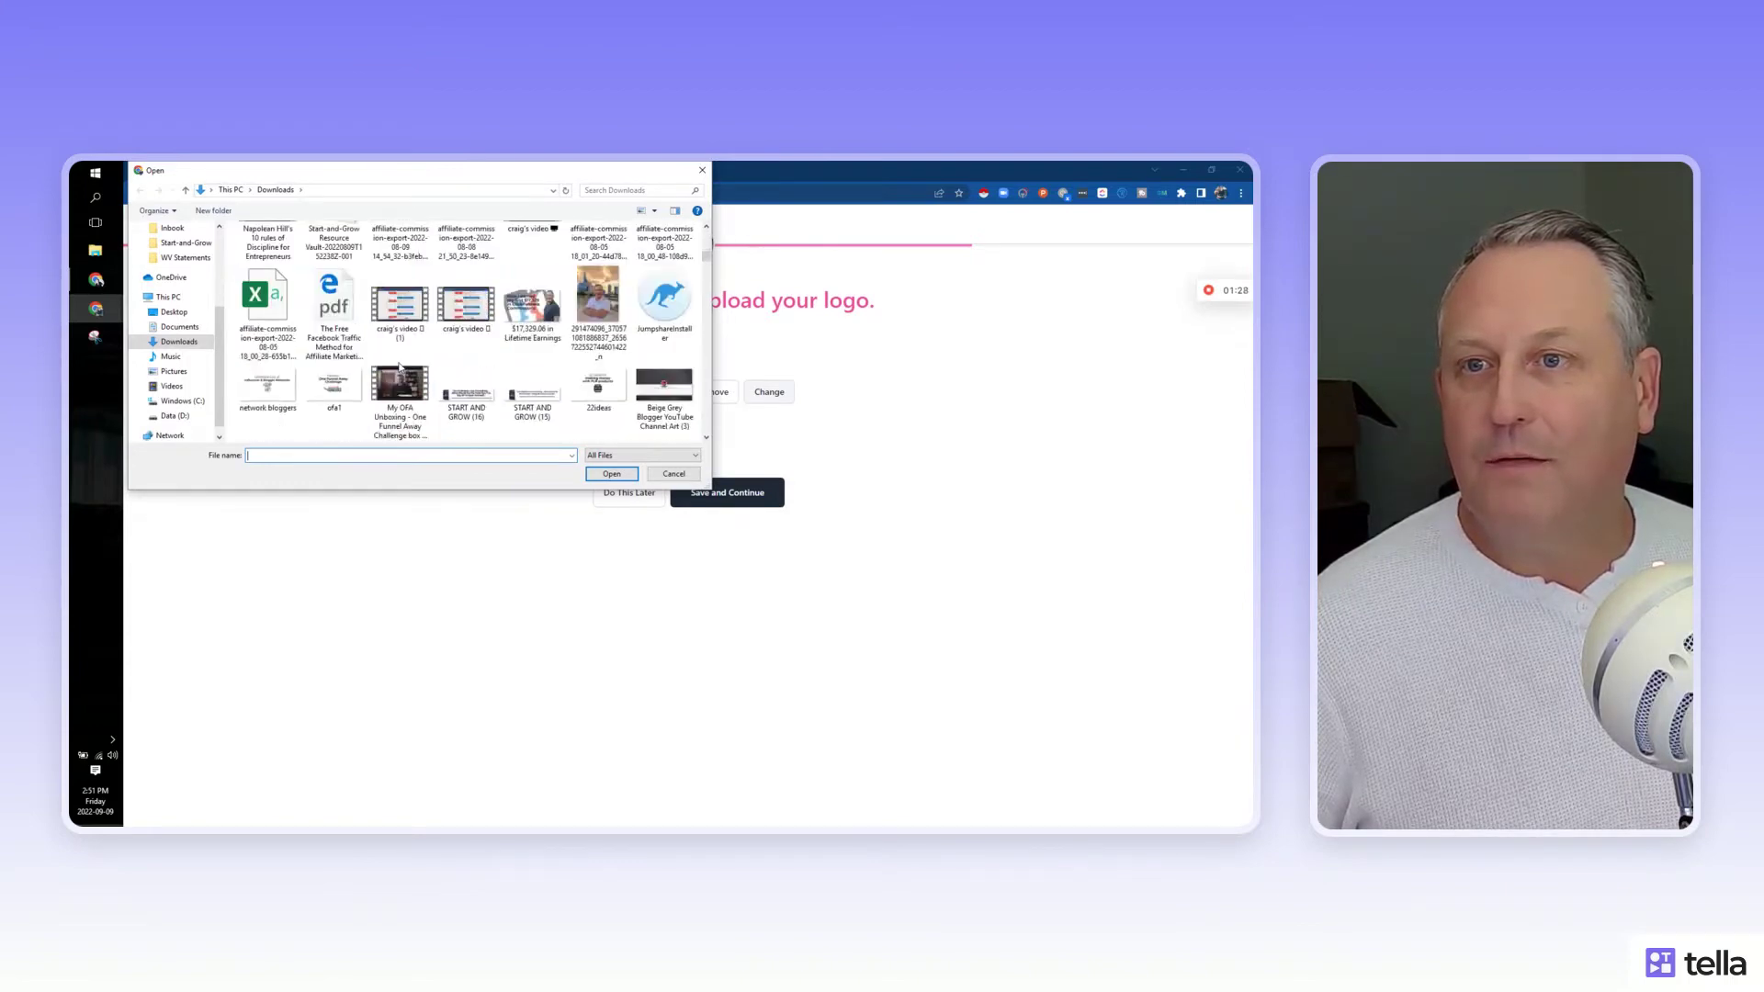
scroll(418, 356, down, 1)
click(532, 262)
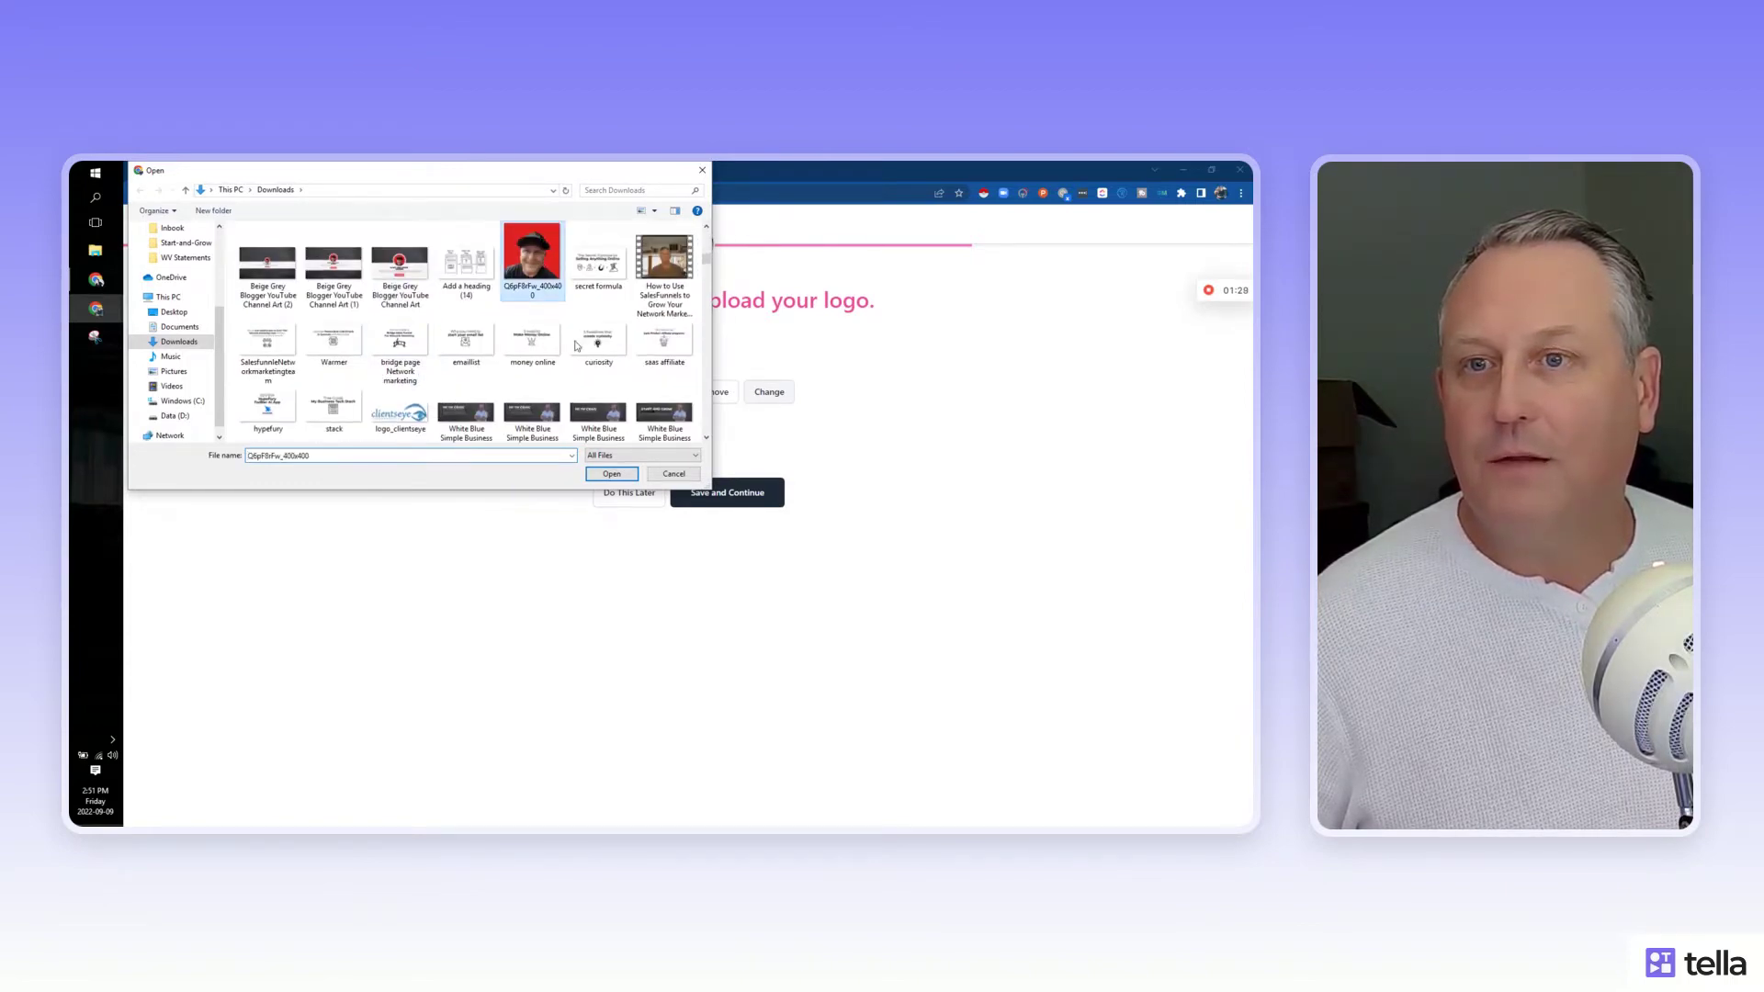
click(610, 474)
click(722, 492)
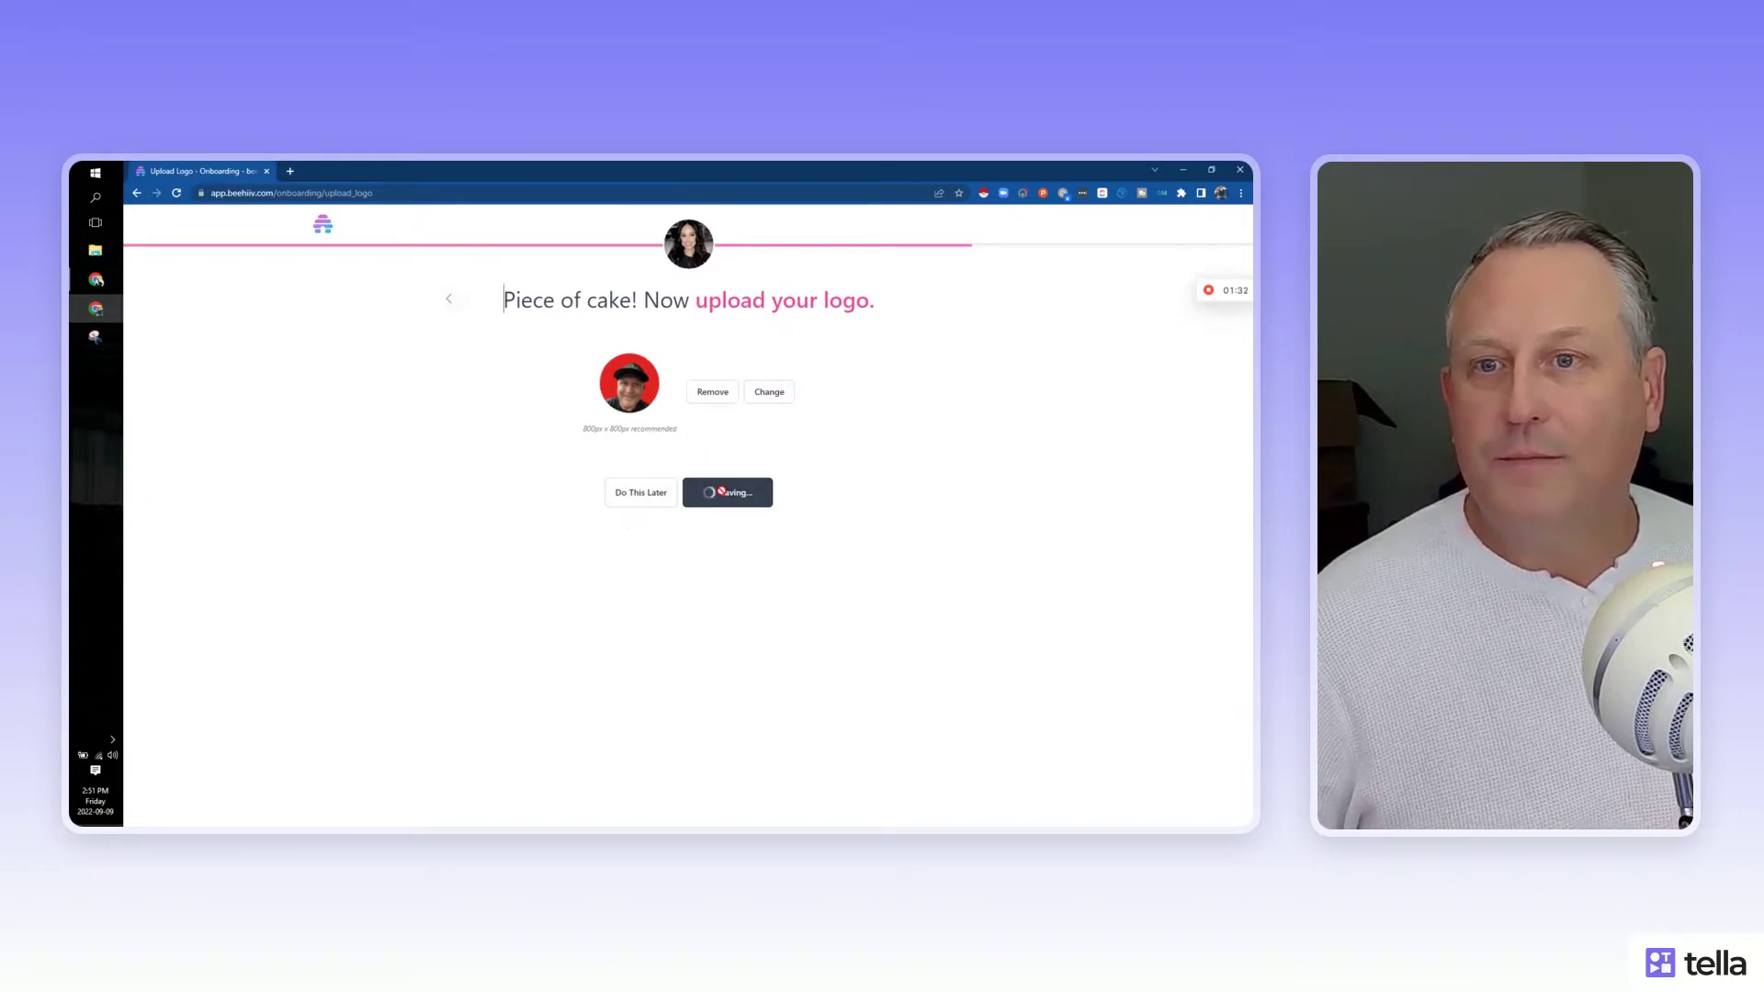
- Set the primary brand colour to a vivid red and the secondary to white (FFFFFF), then save
click(631, 420)
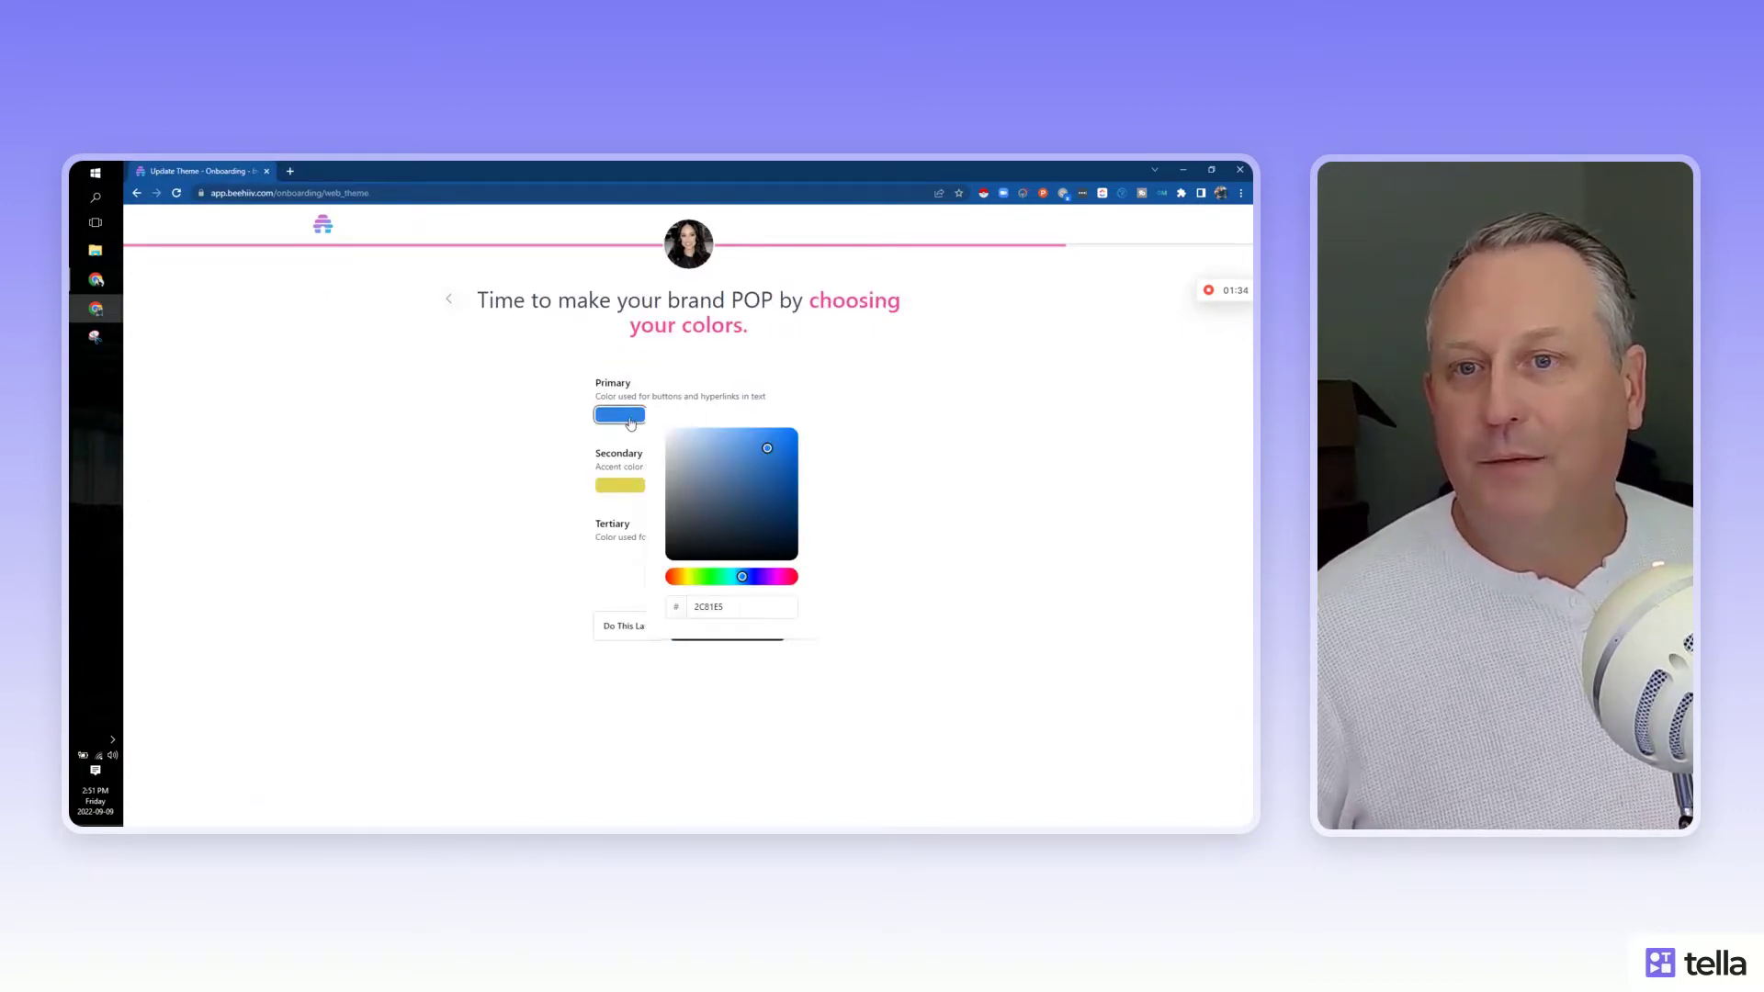
click(674, 577)
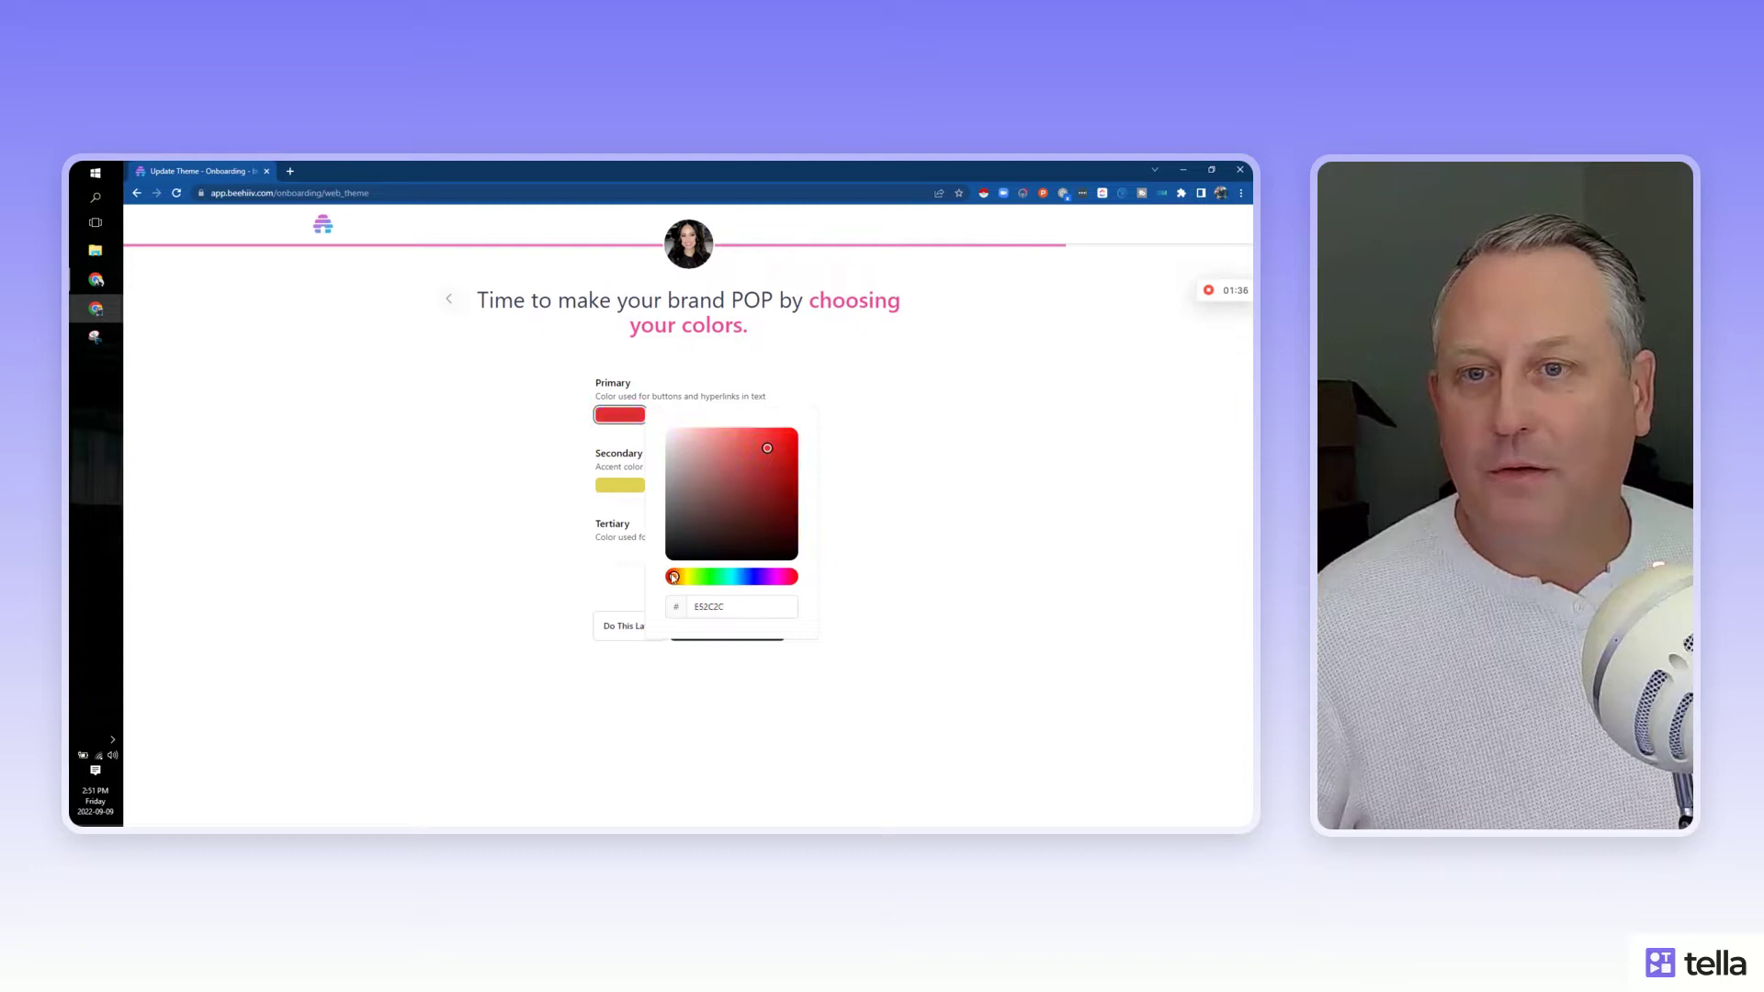
drag(768, 452, 785, 442)
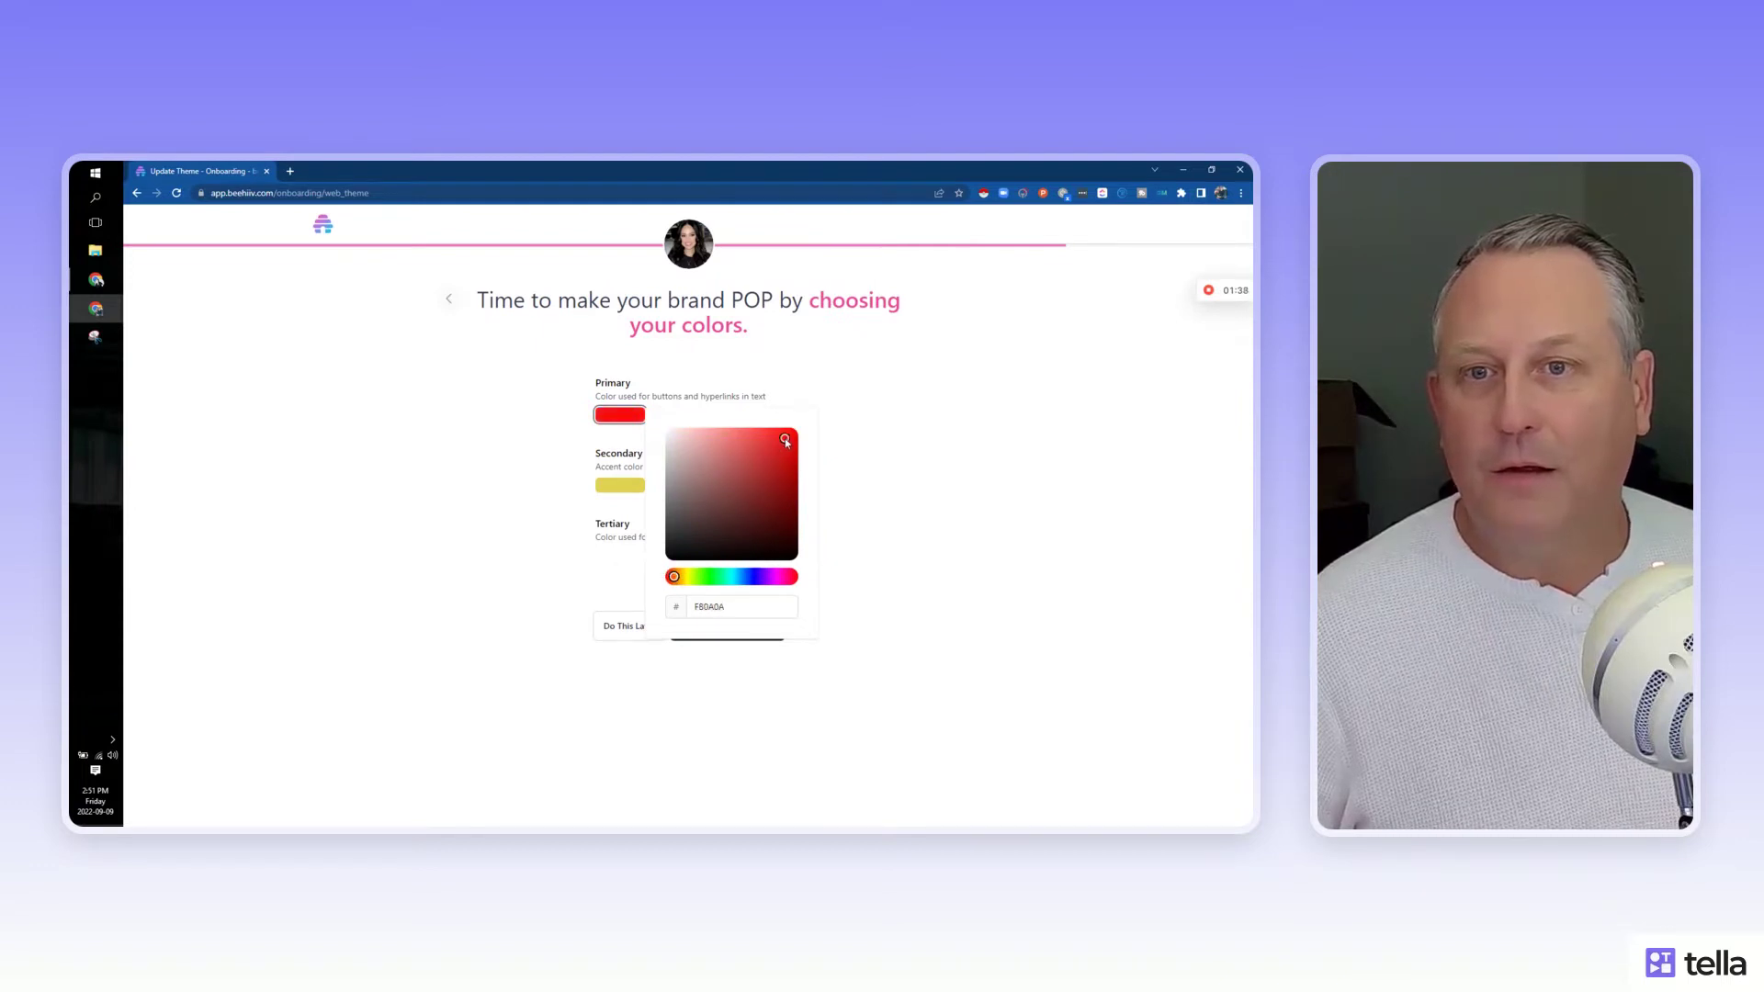
click(621, 486)
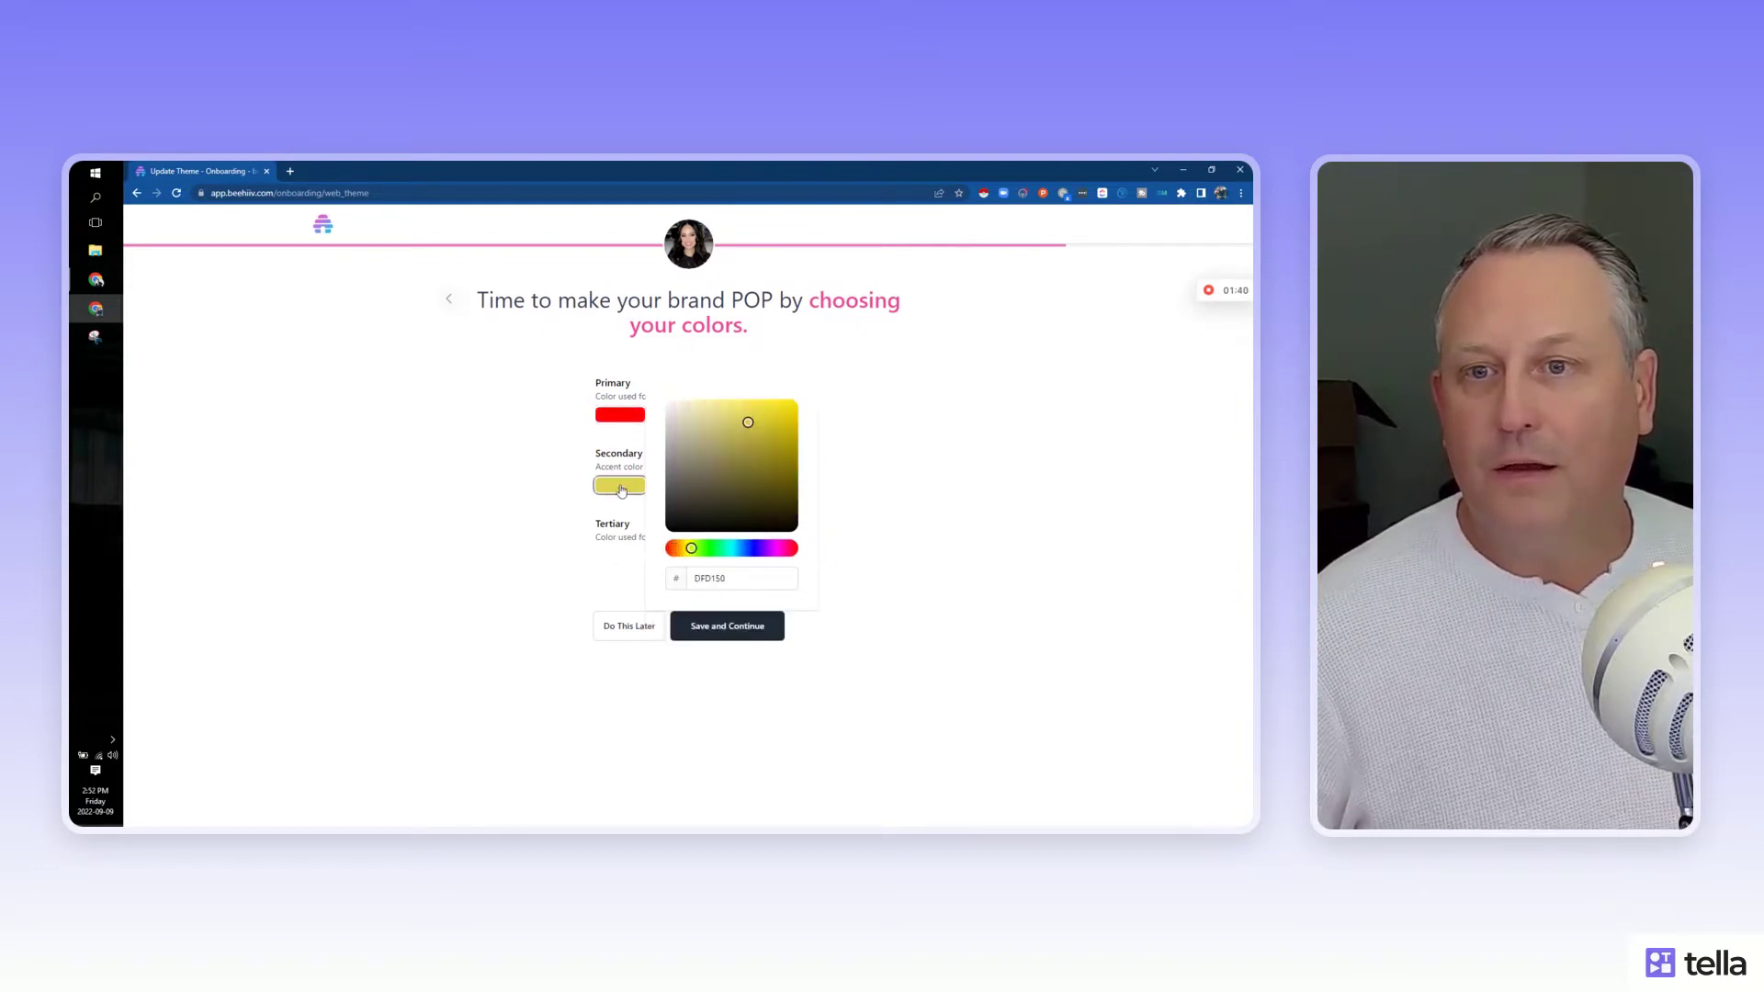
click(673, 409)
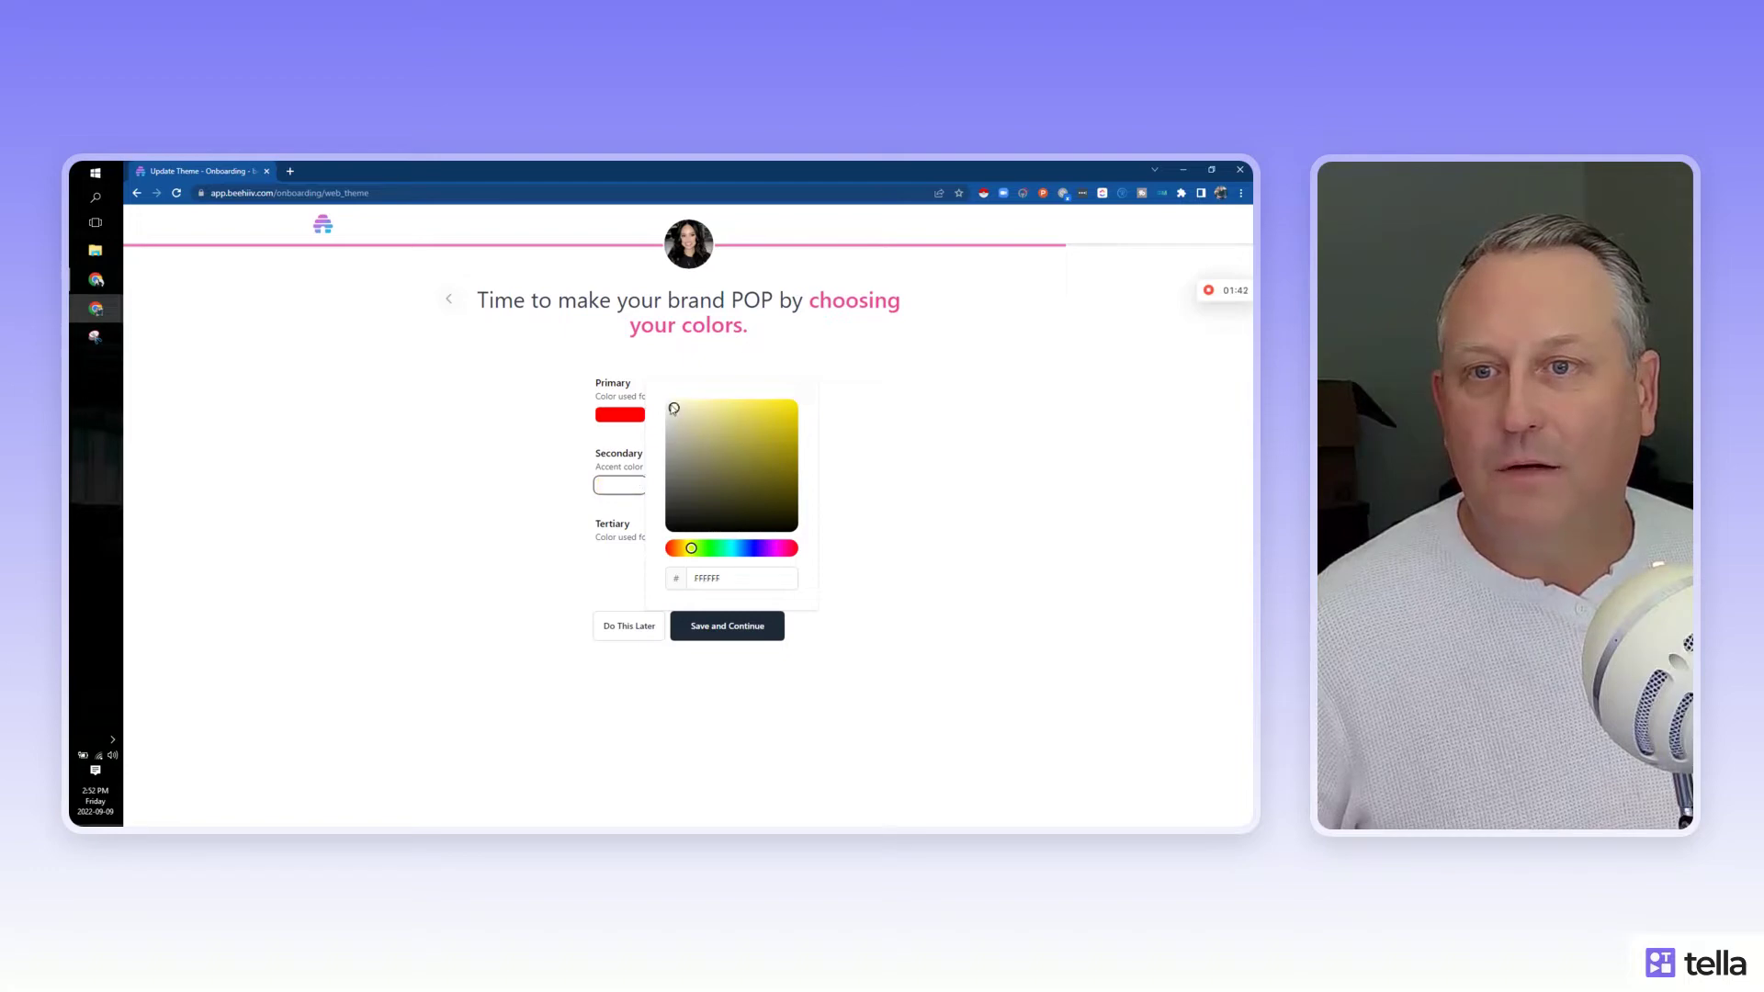
click(719, 630)
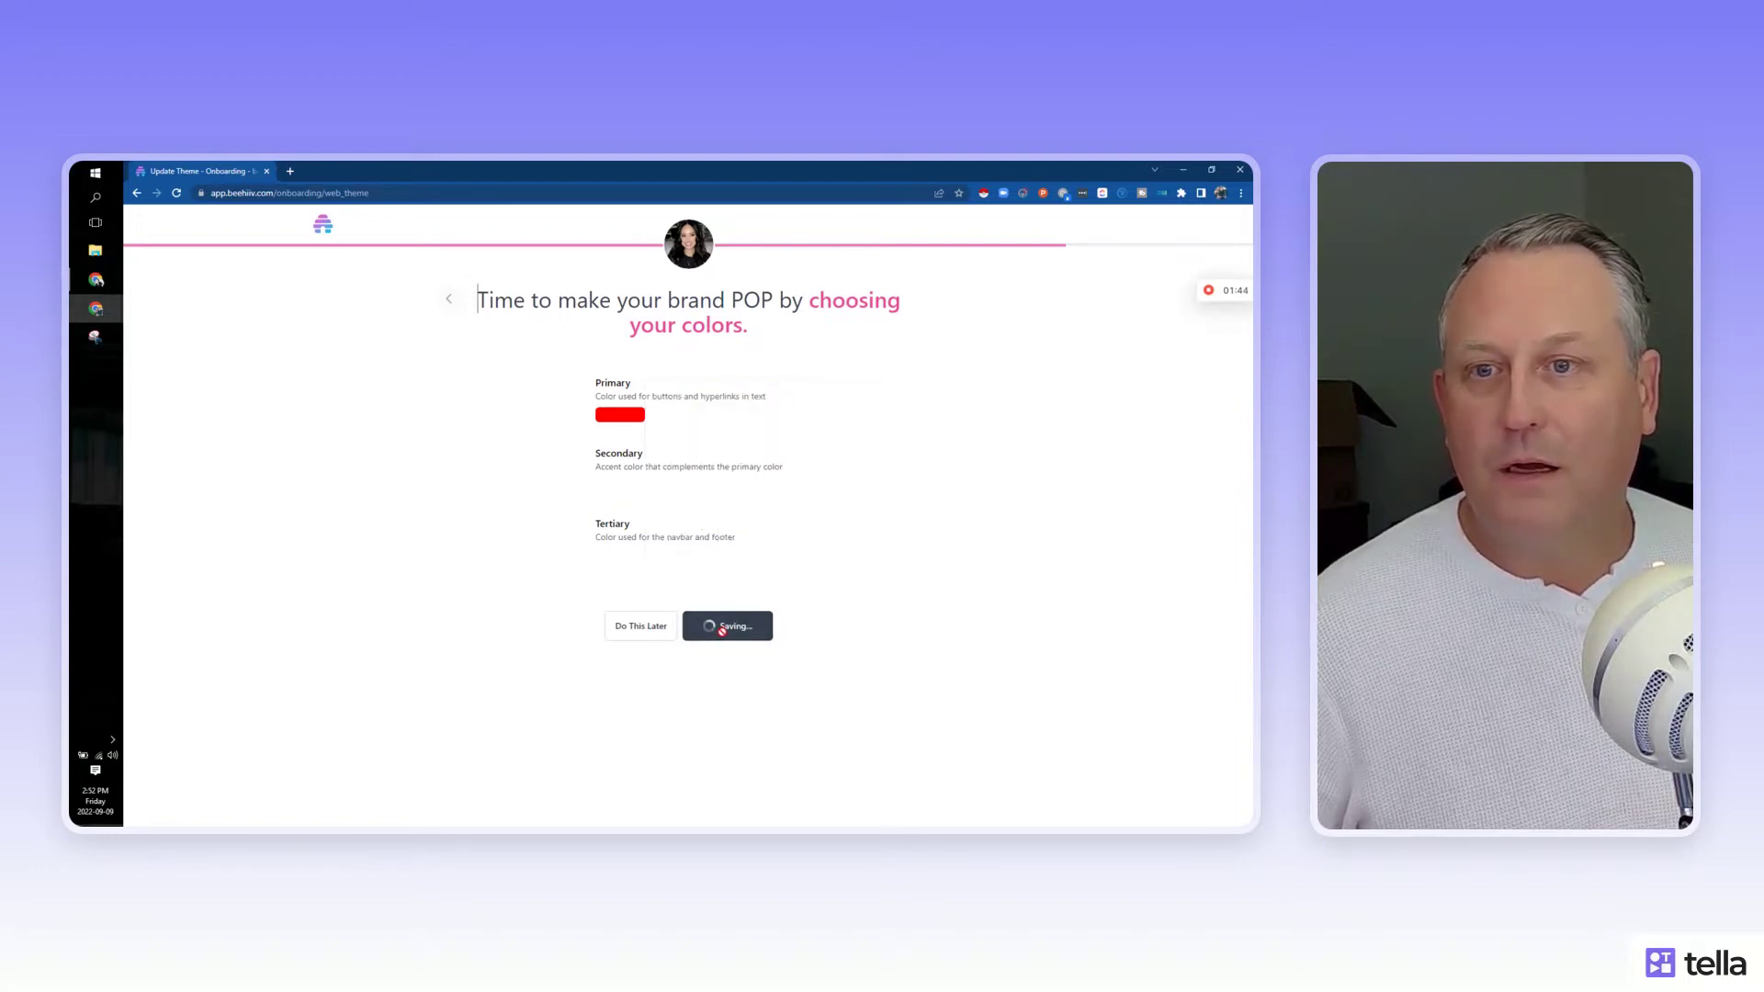
- Enter the Twitter handle and the description 'Helping people start and grow an online business.', then submit
click(592, 512)
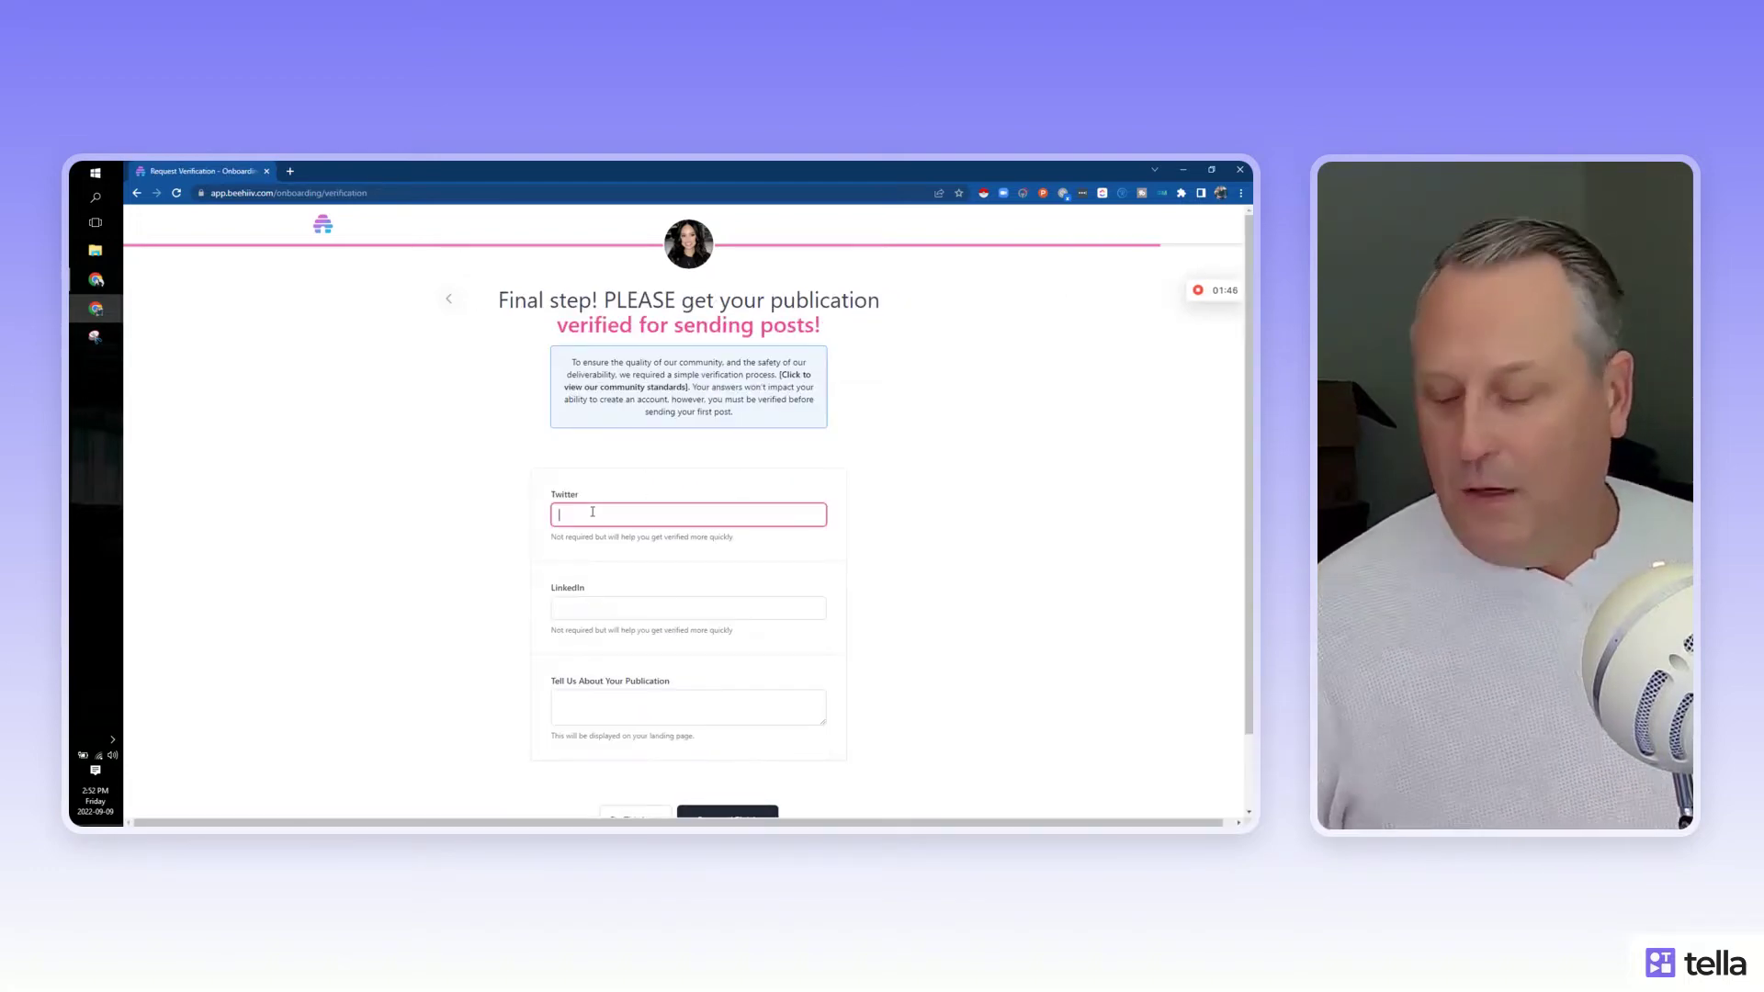
text(craigchel)
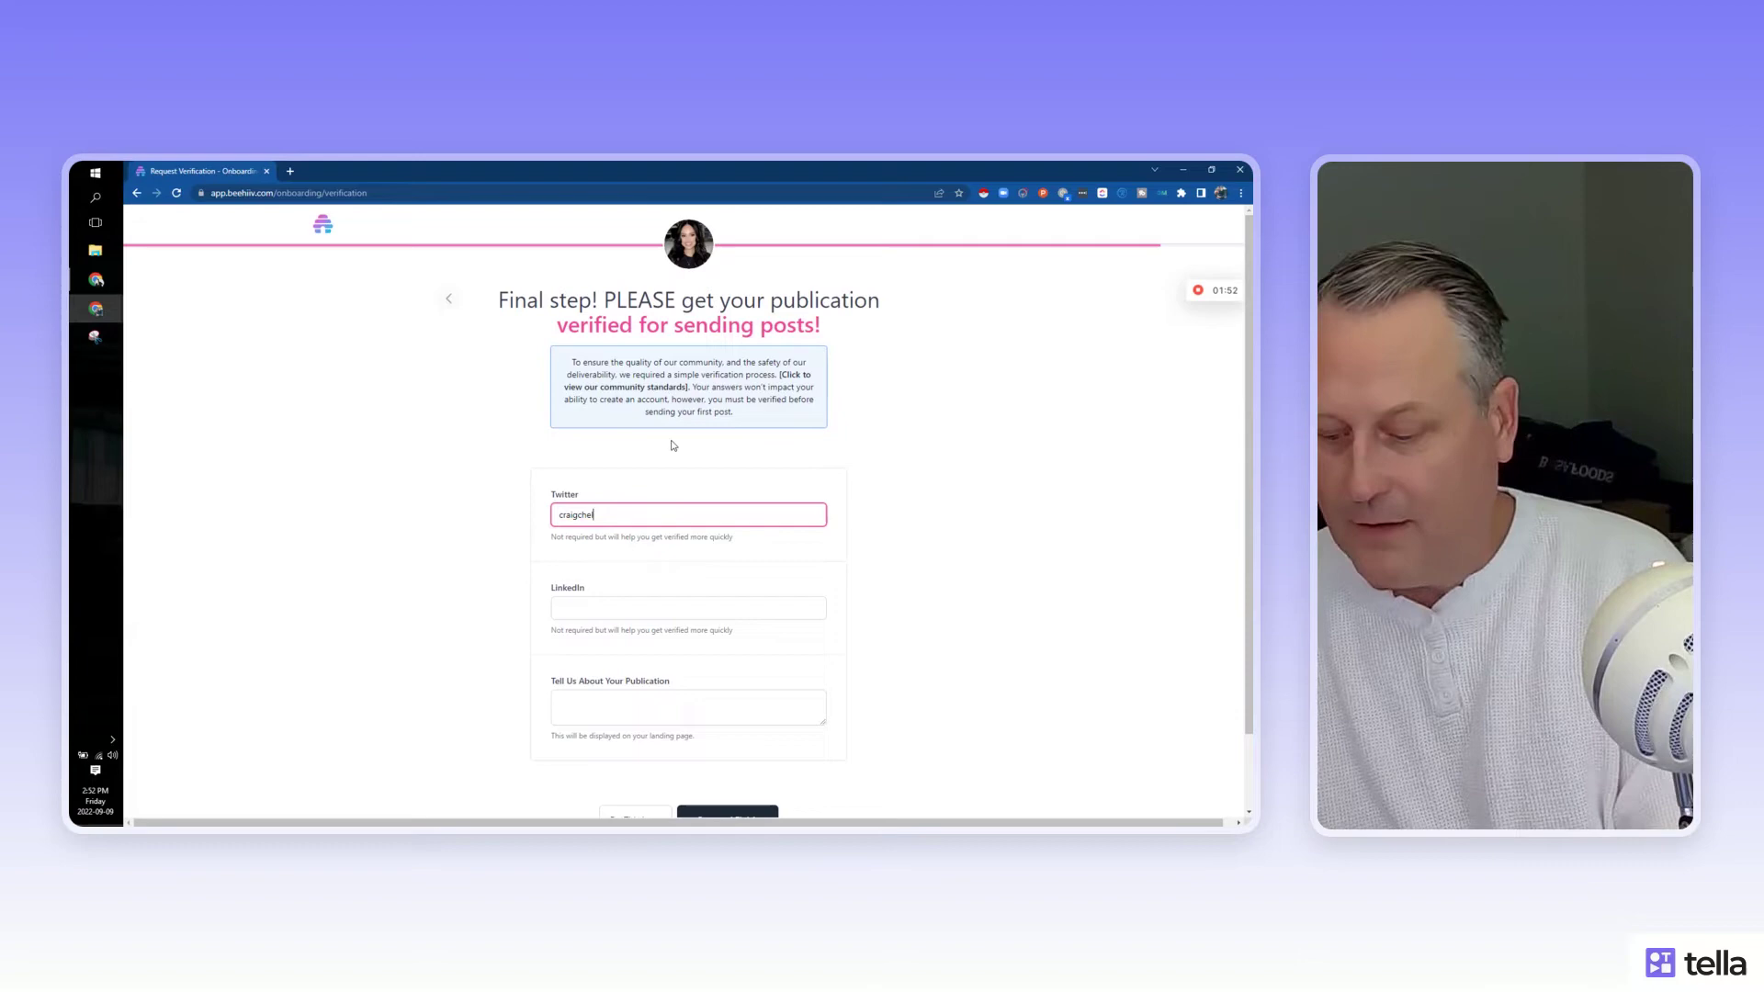
text(e)
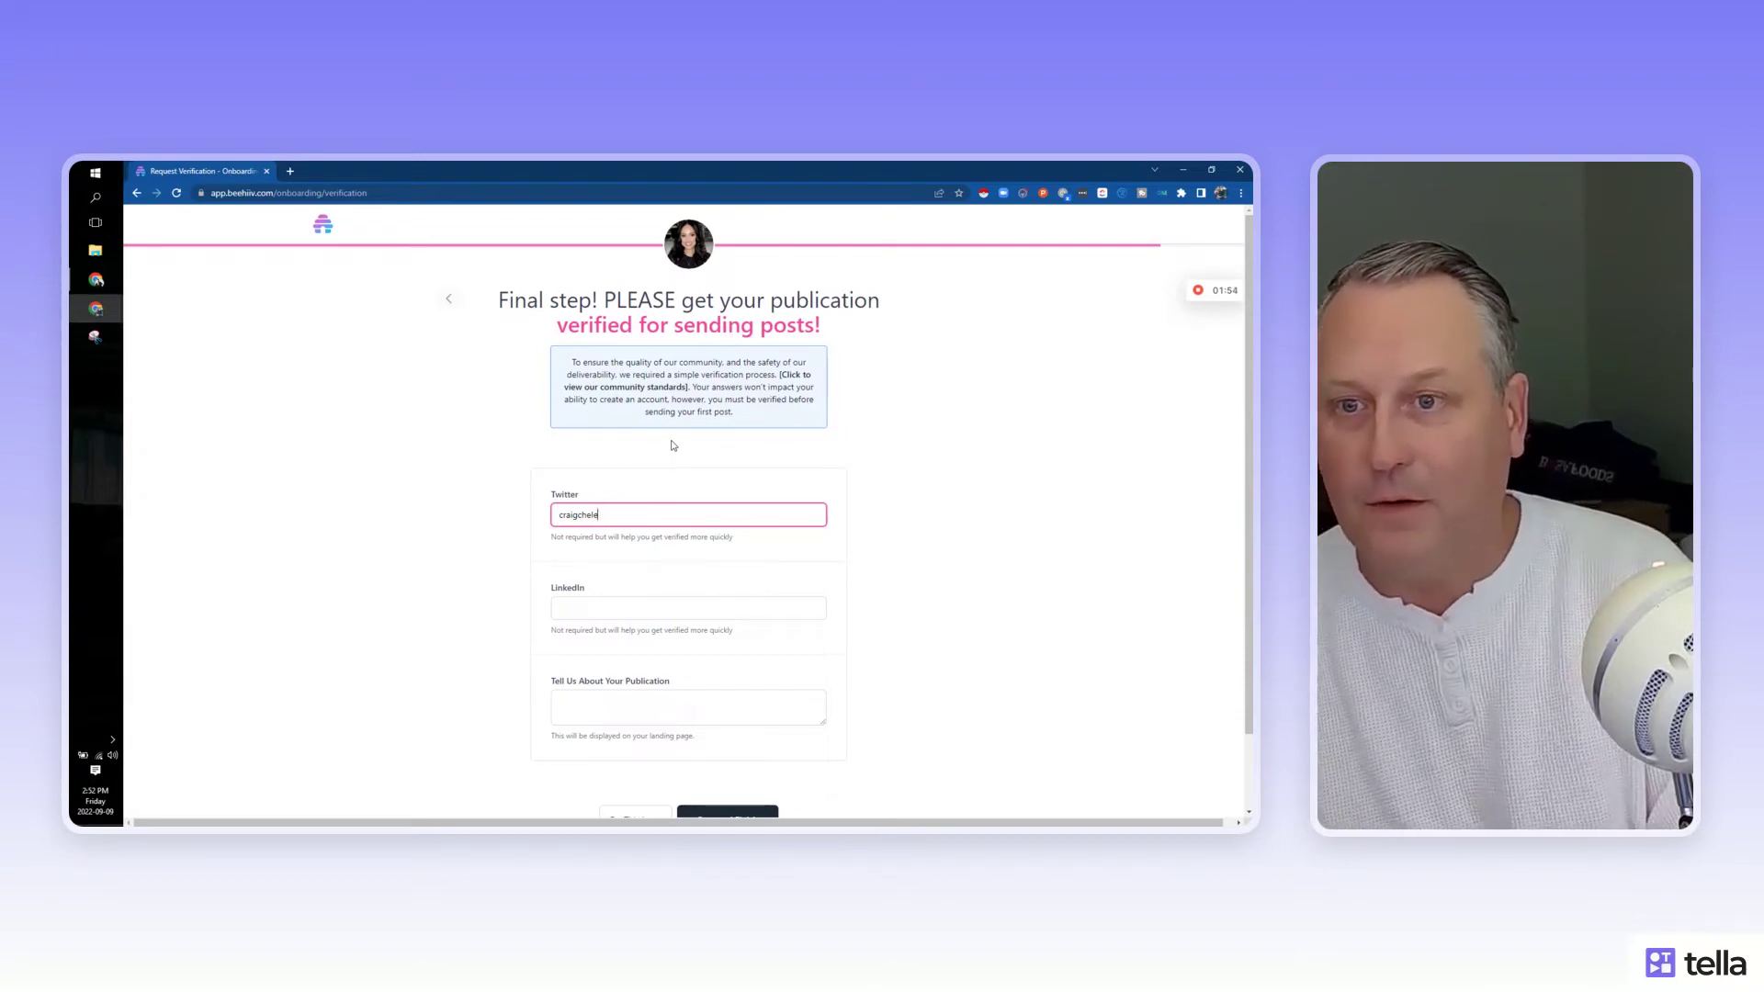
text(tt)
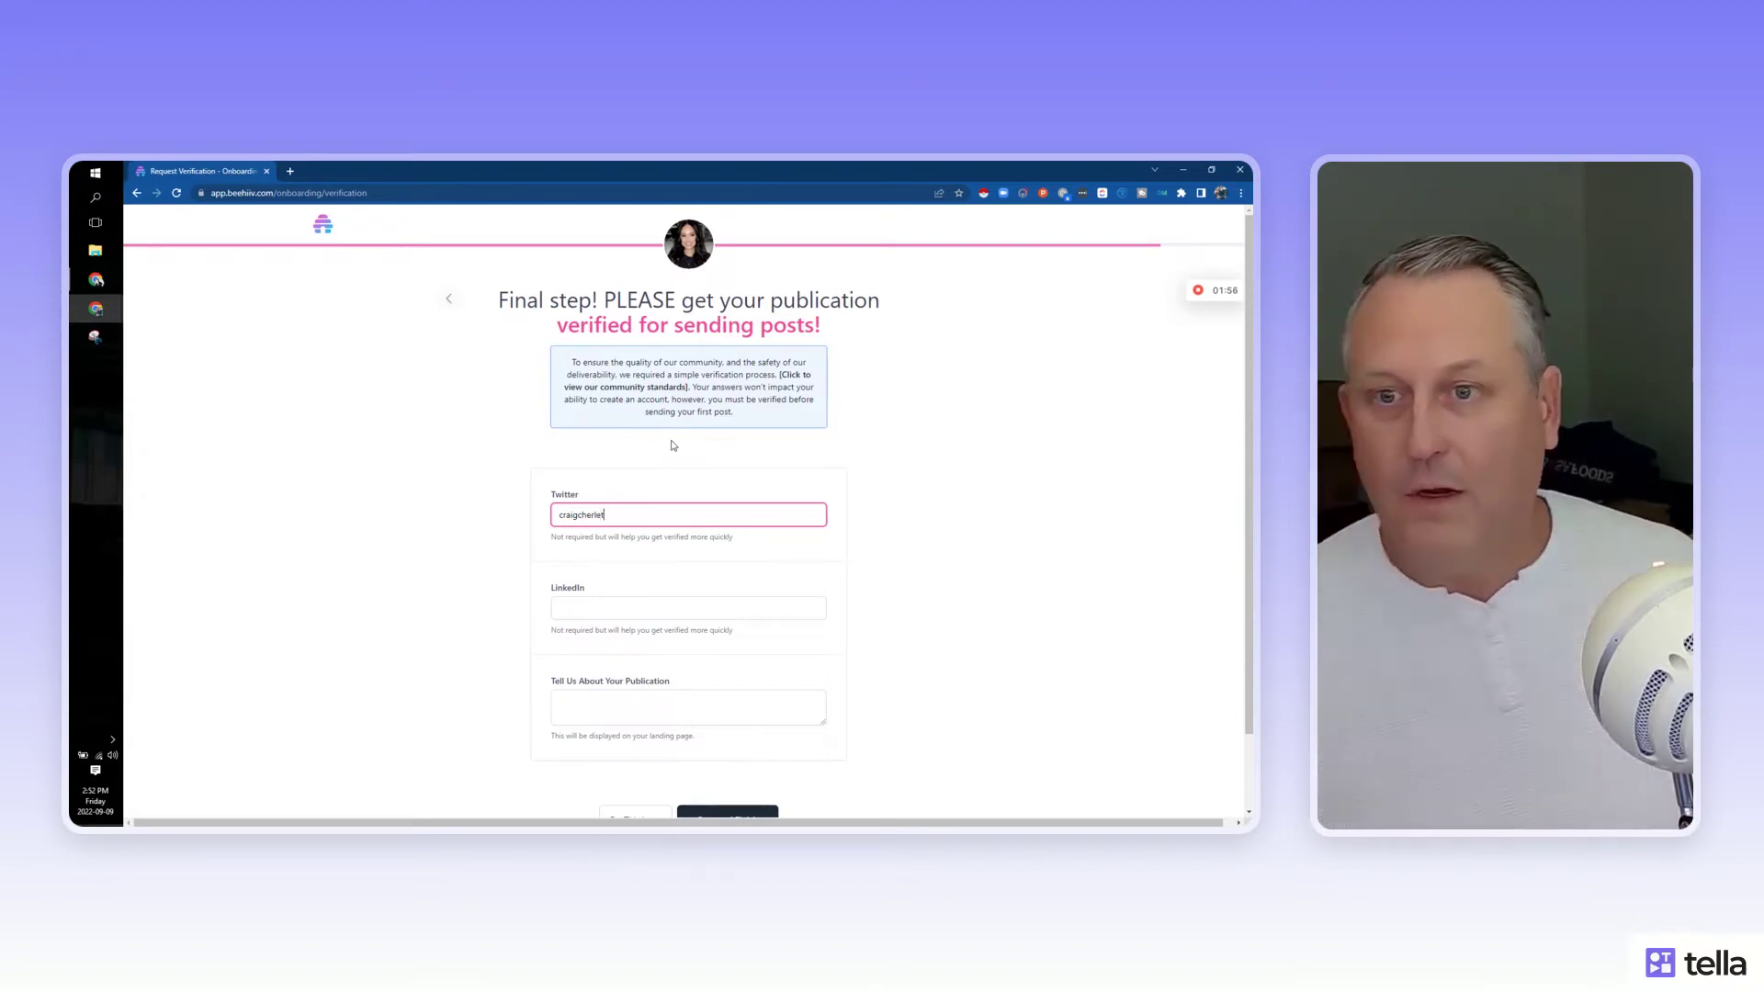
scroll(687, 680, down, 1)
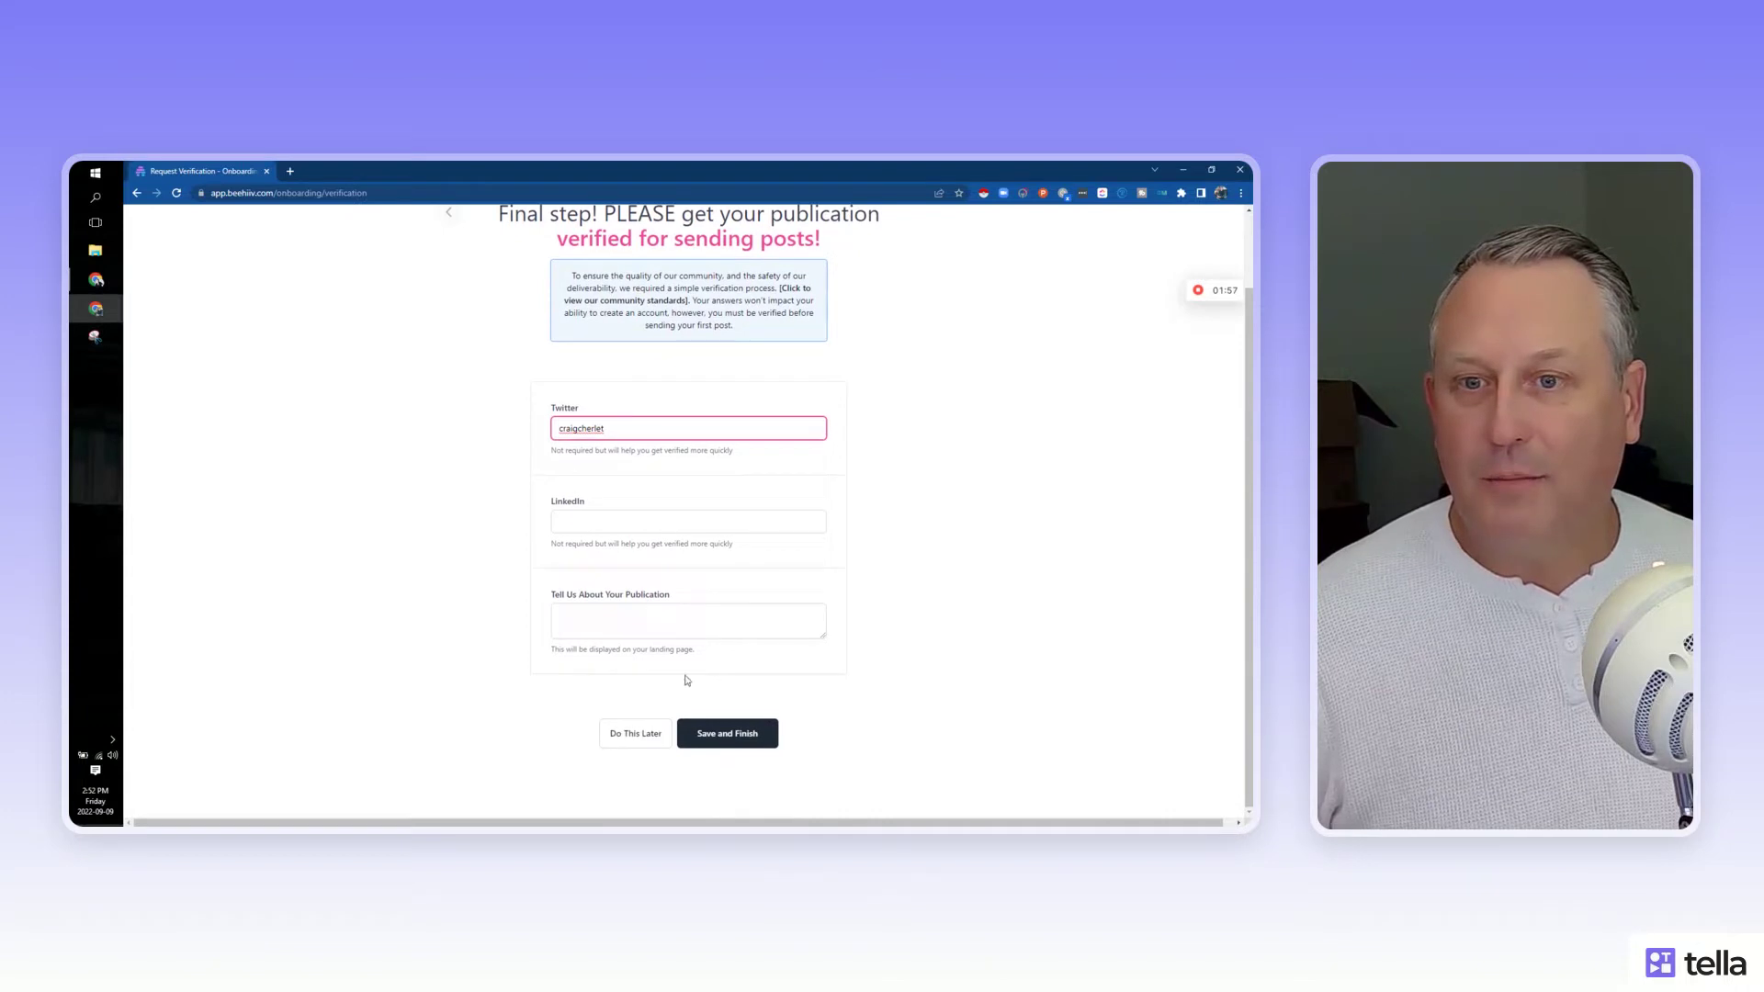
click(611, 621)
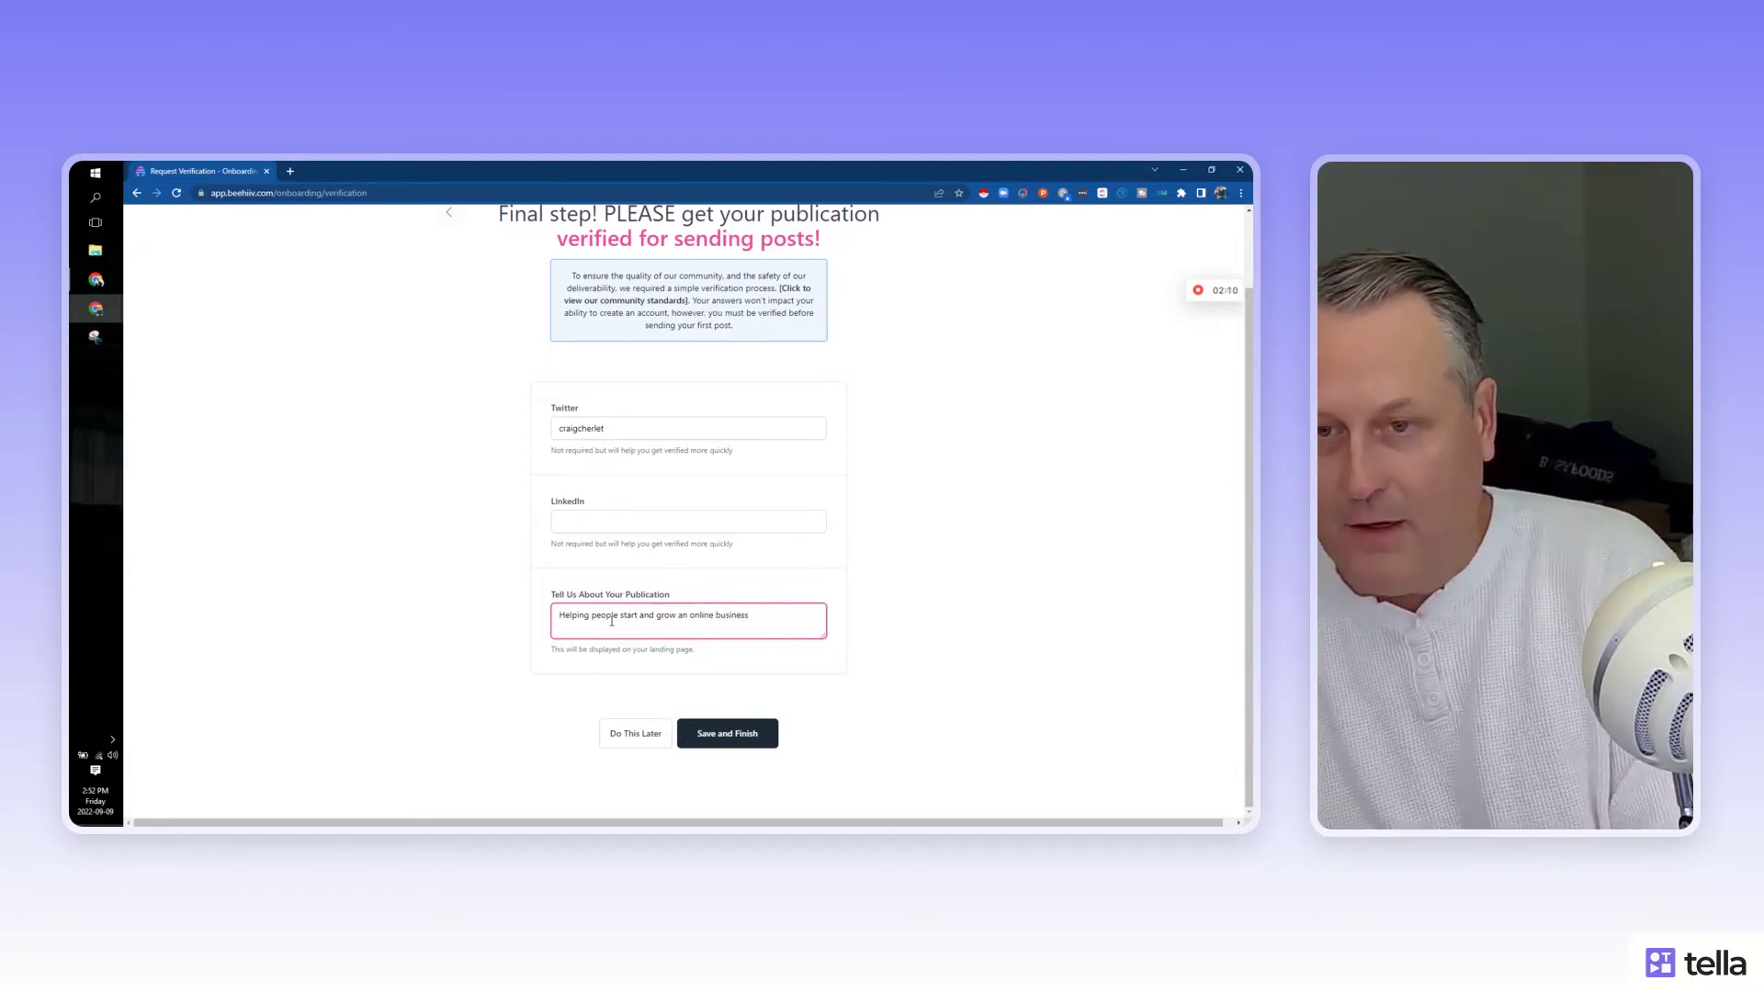
click(751, 735)
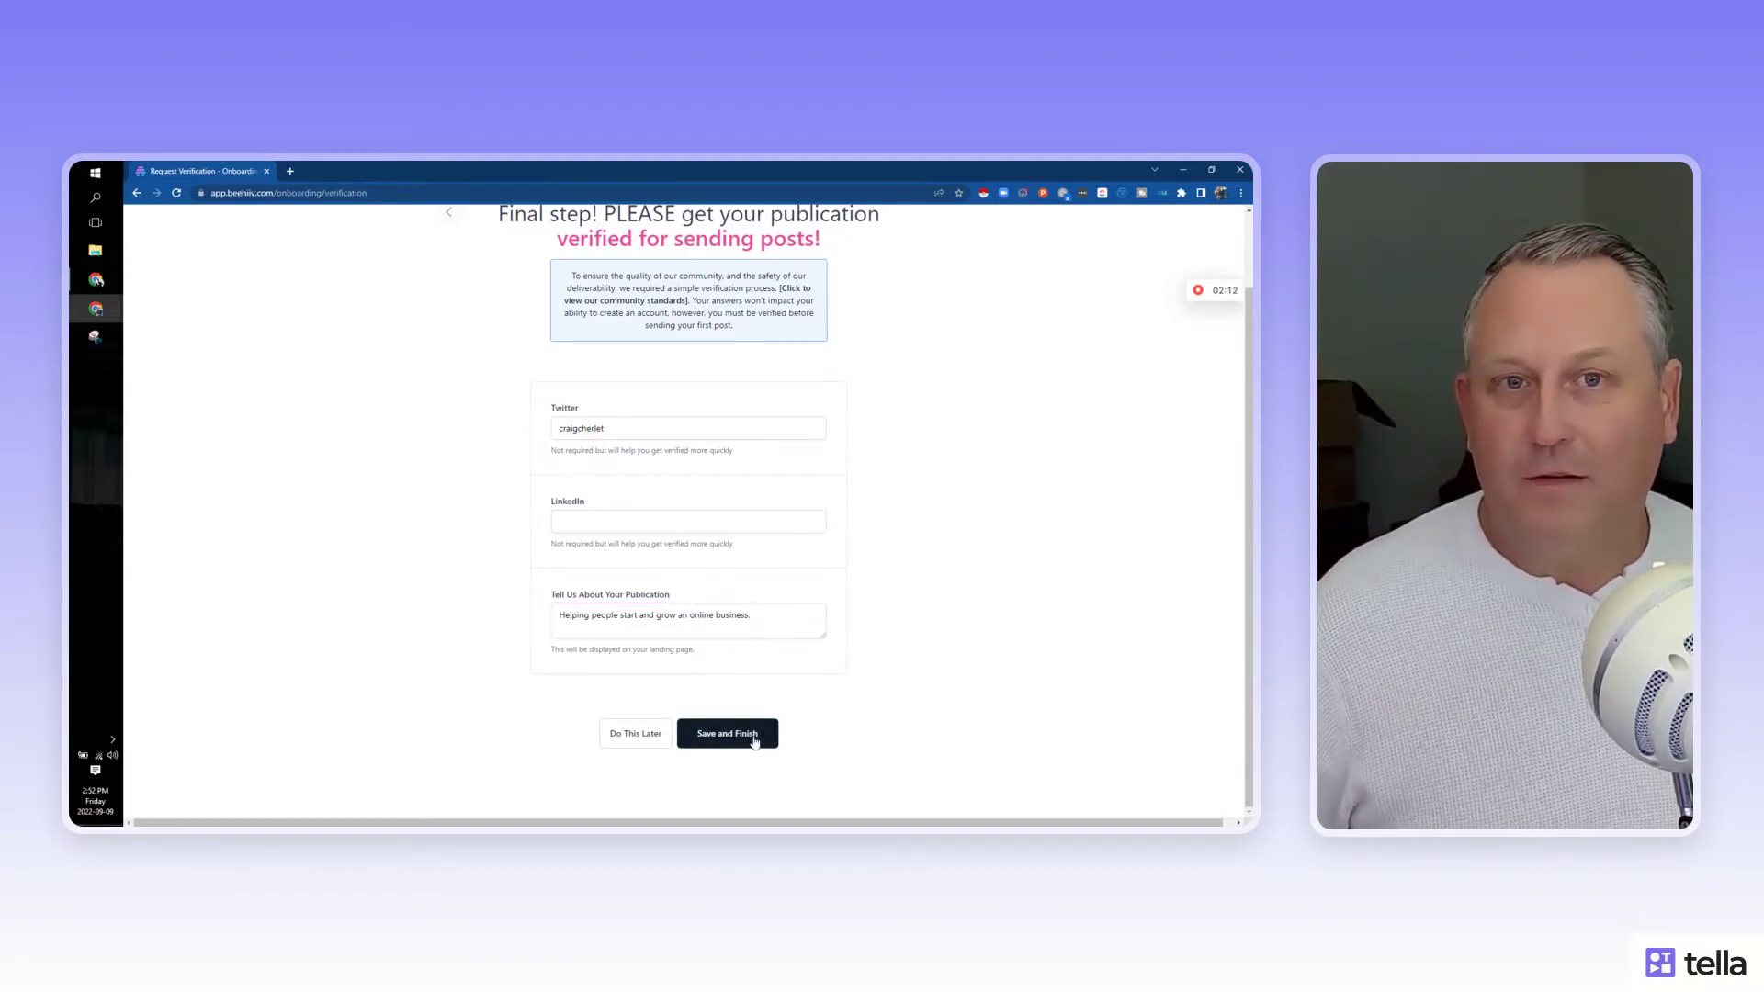
click(651, 429)
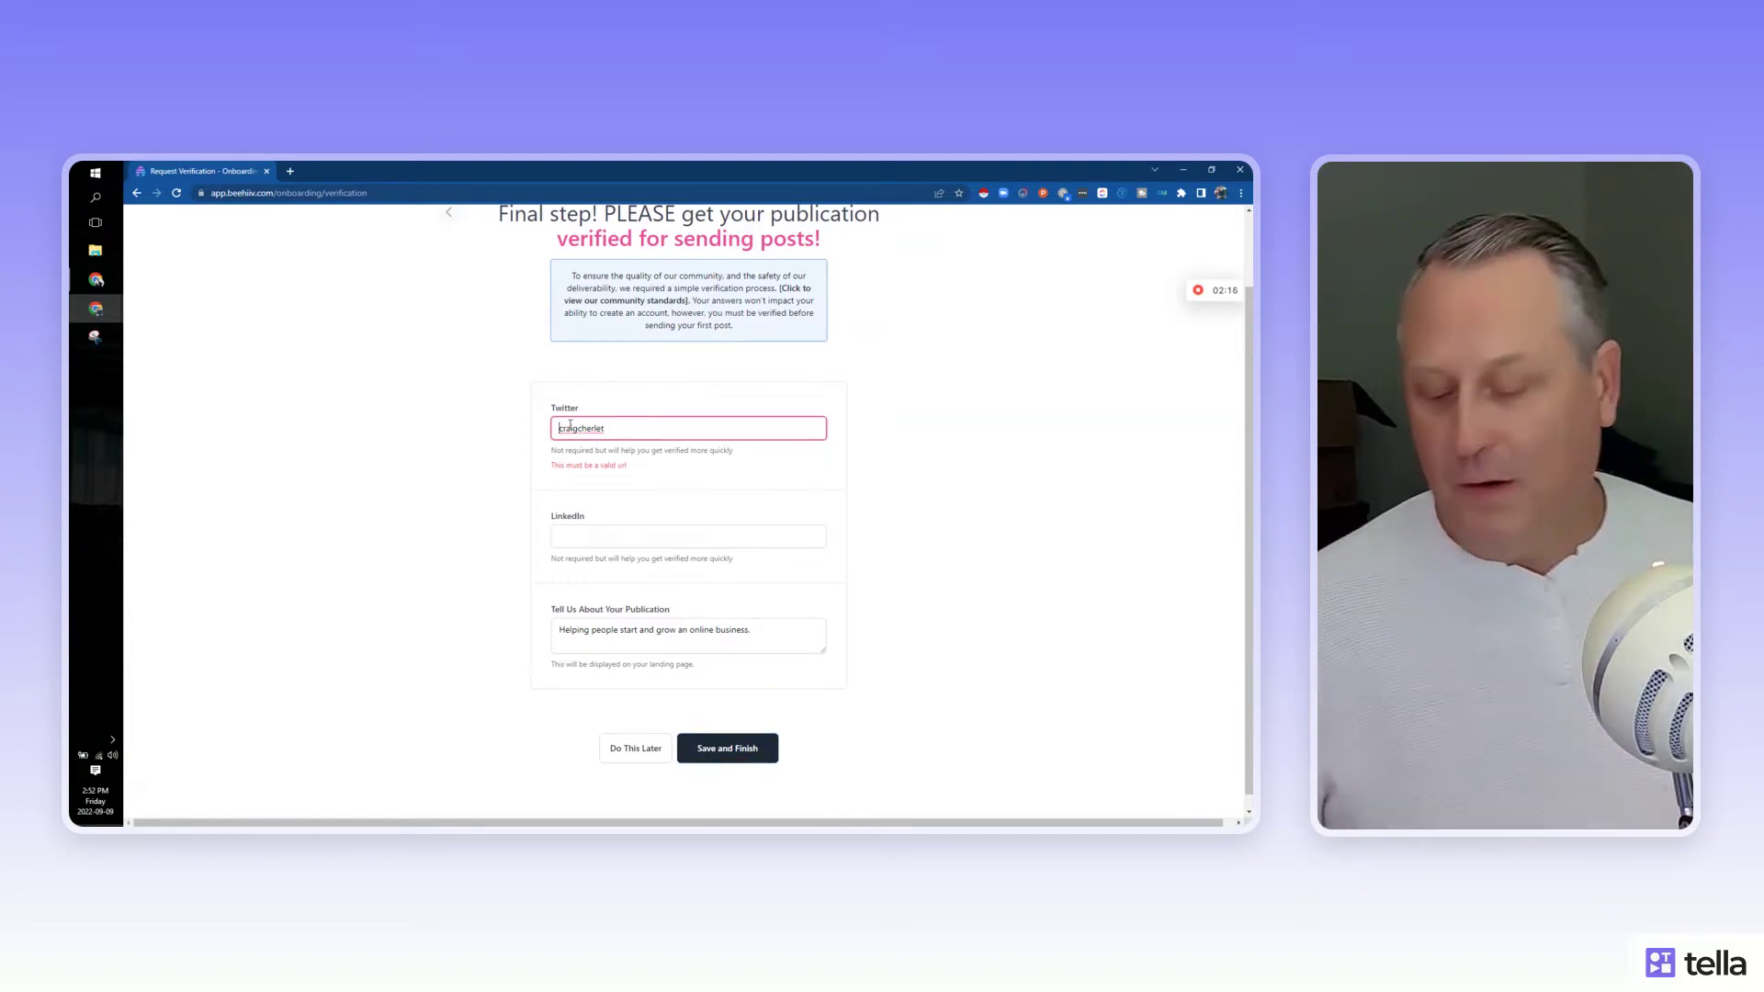
text(htt)
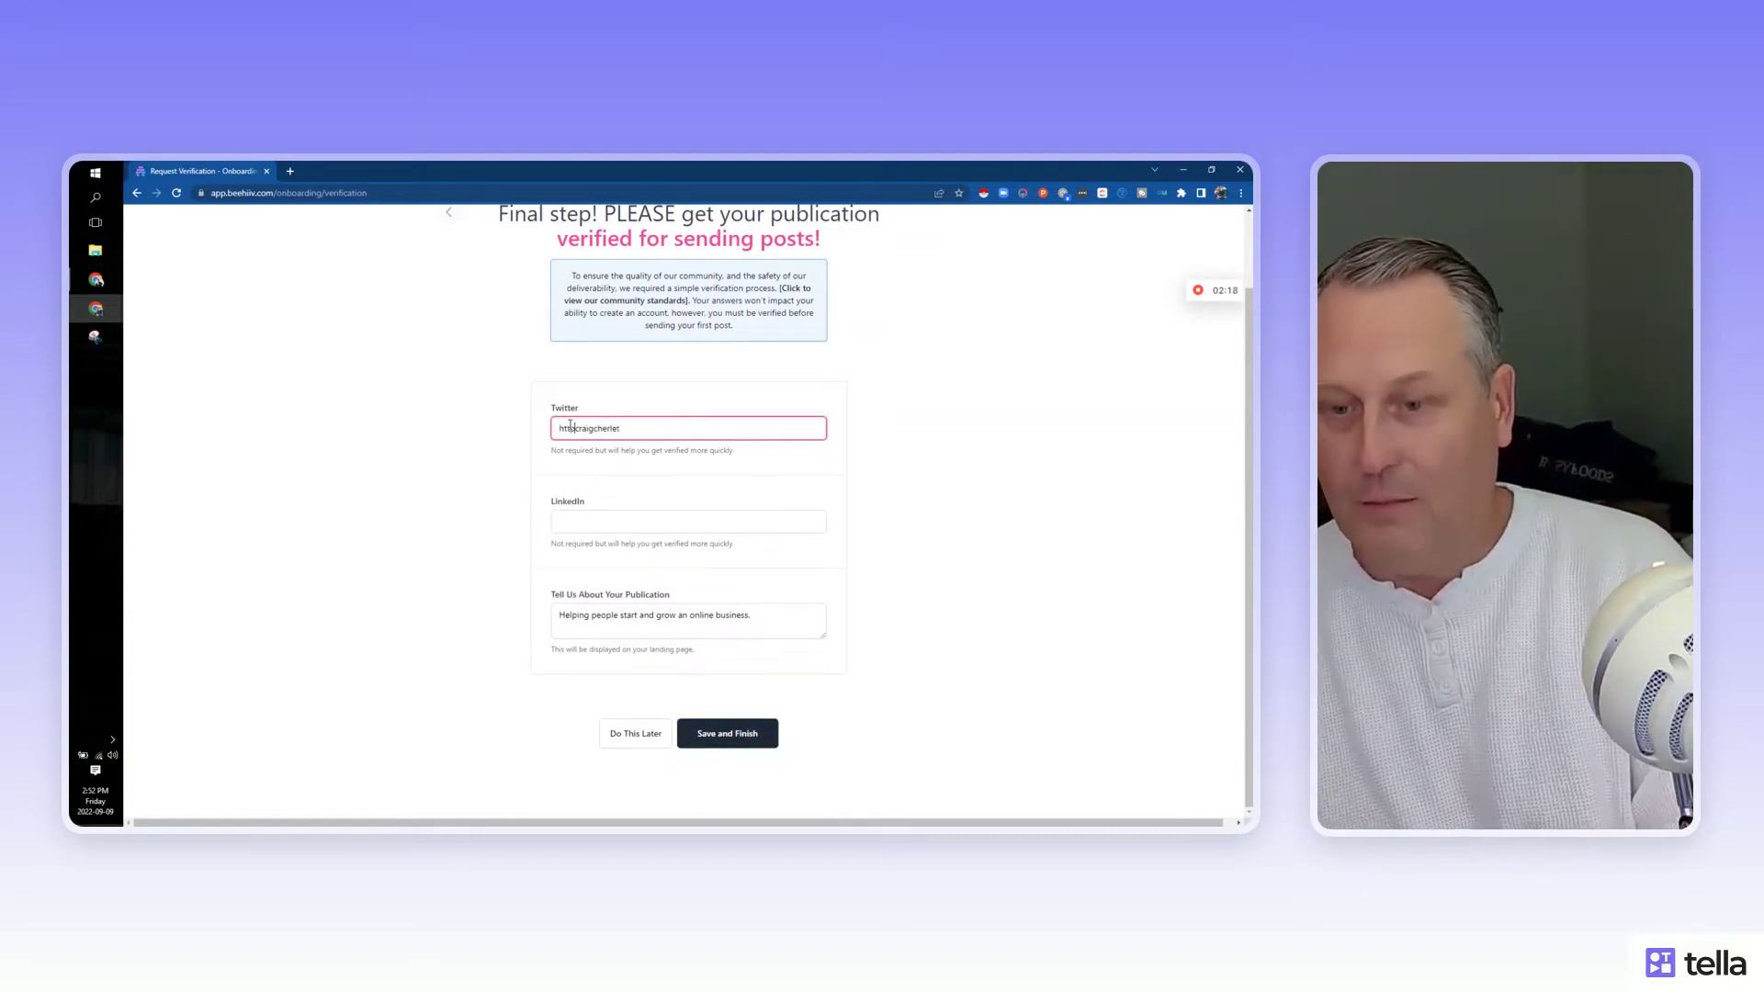
text(ps://www.)
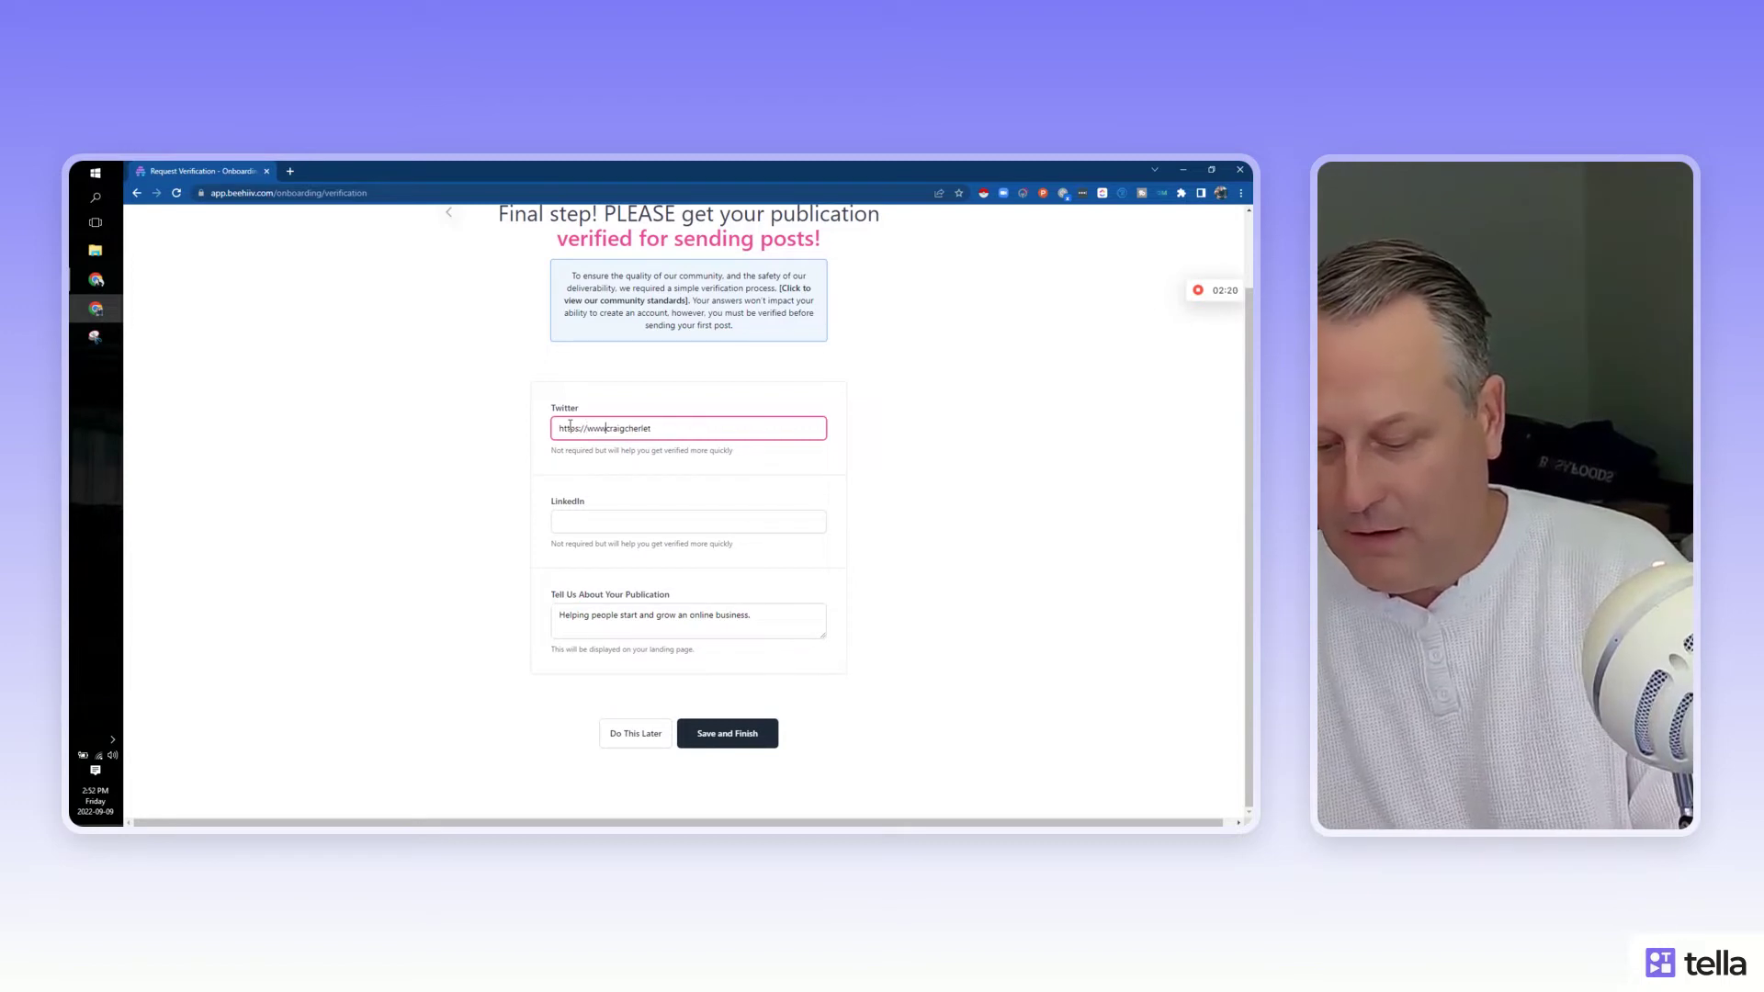
text(twotter)
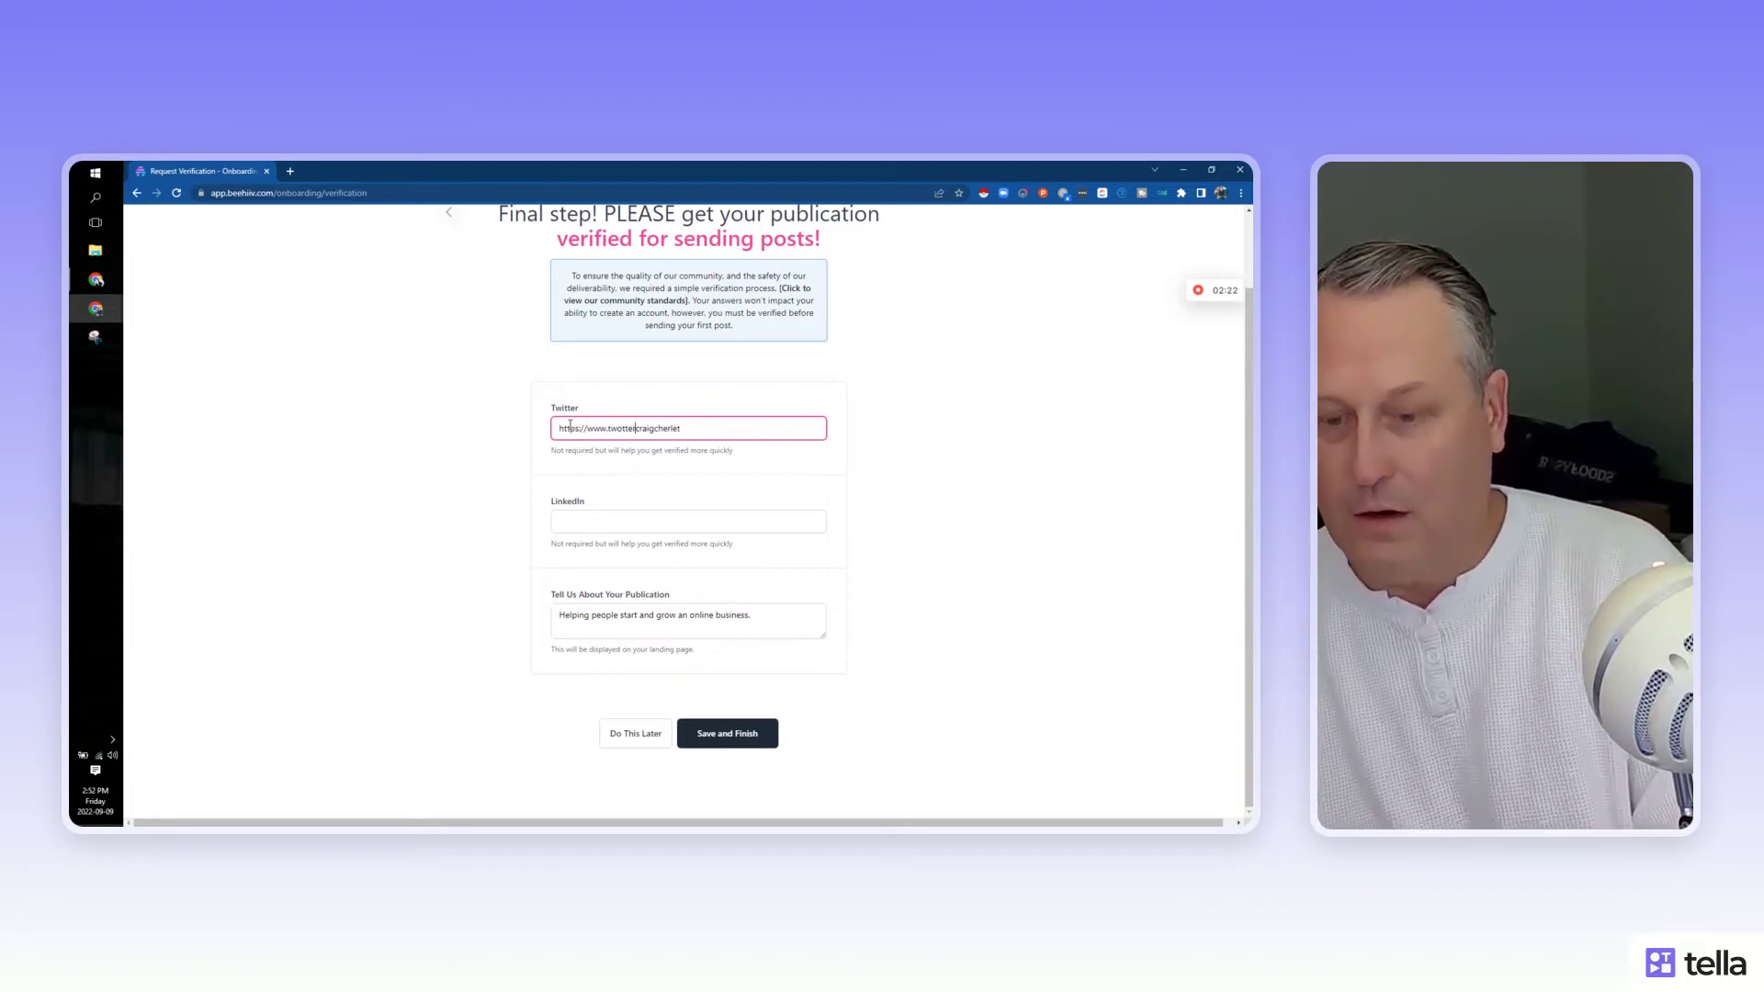
text(.com)
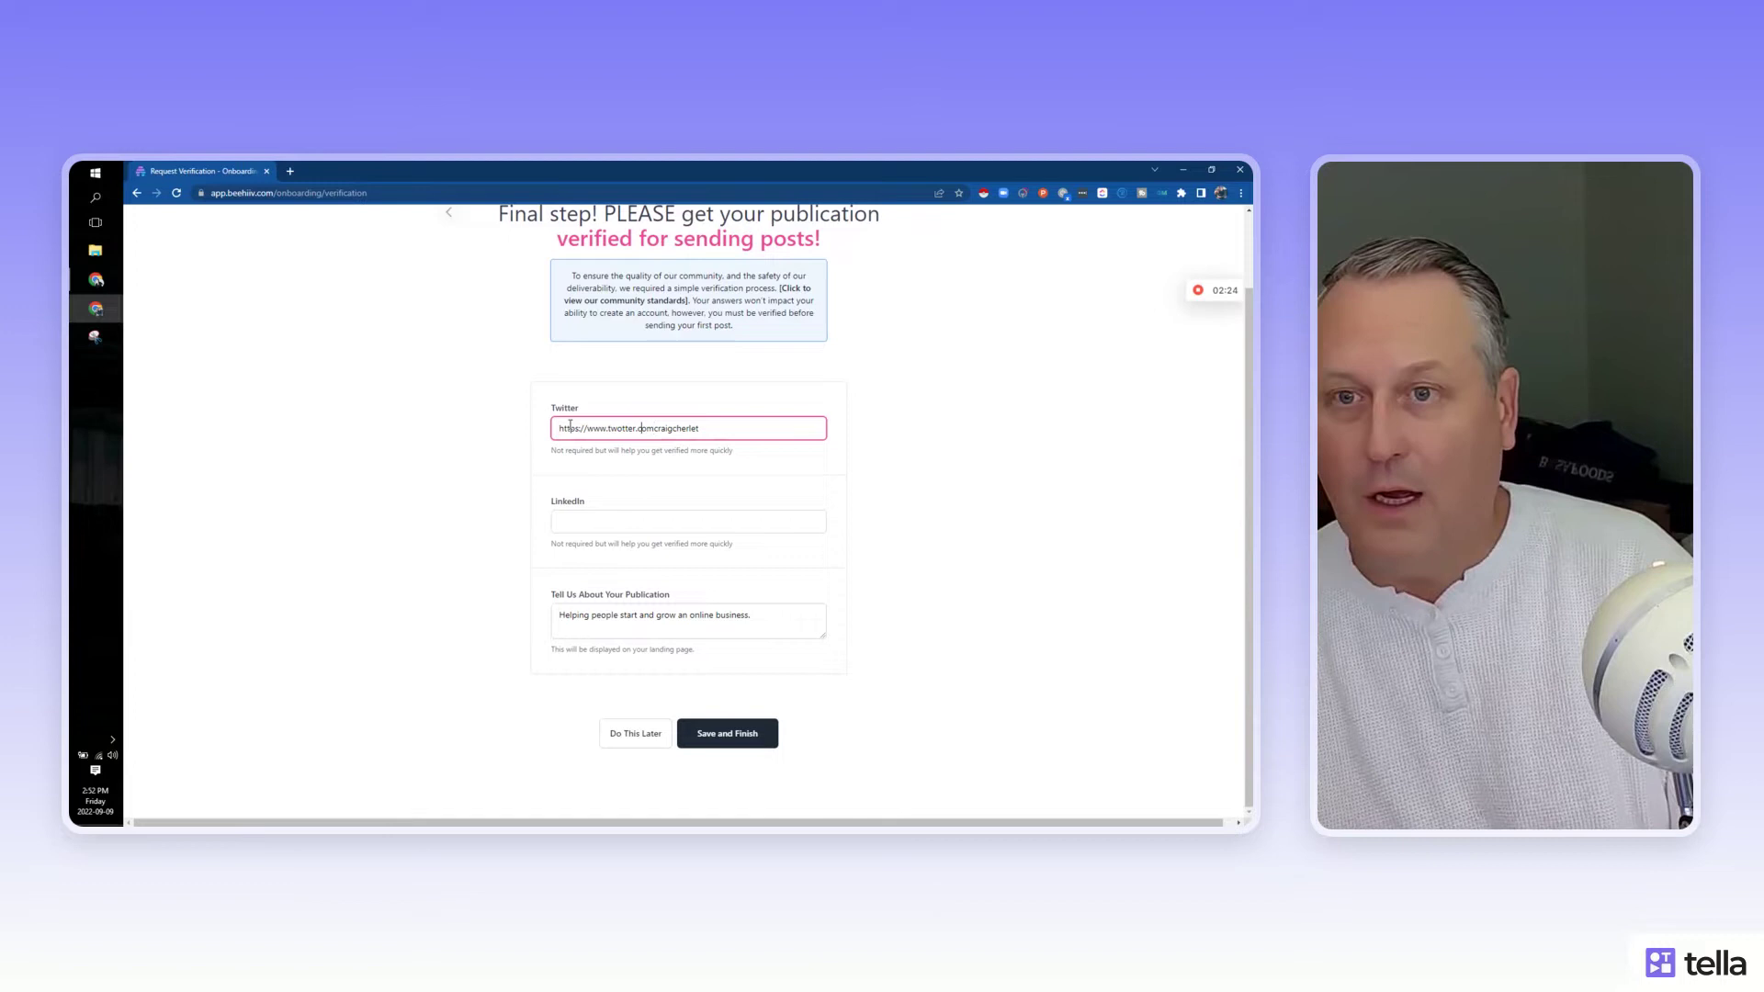
key(Left)
key(Left)
key(BackSpace)
text(i)
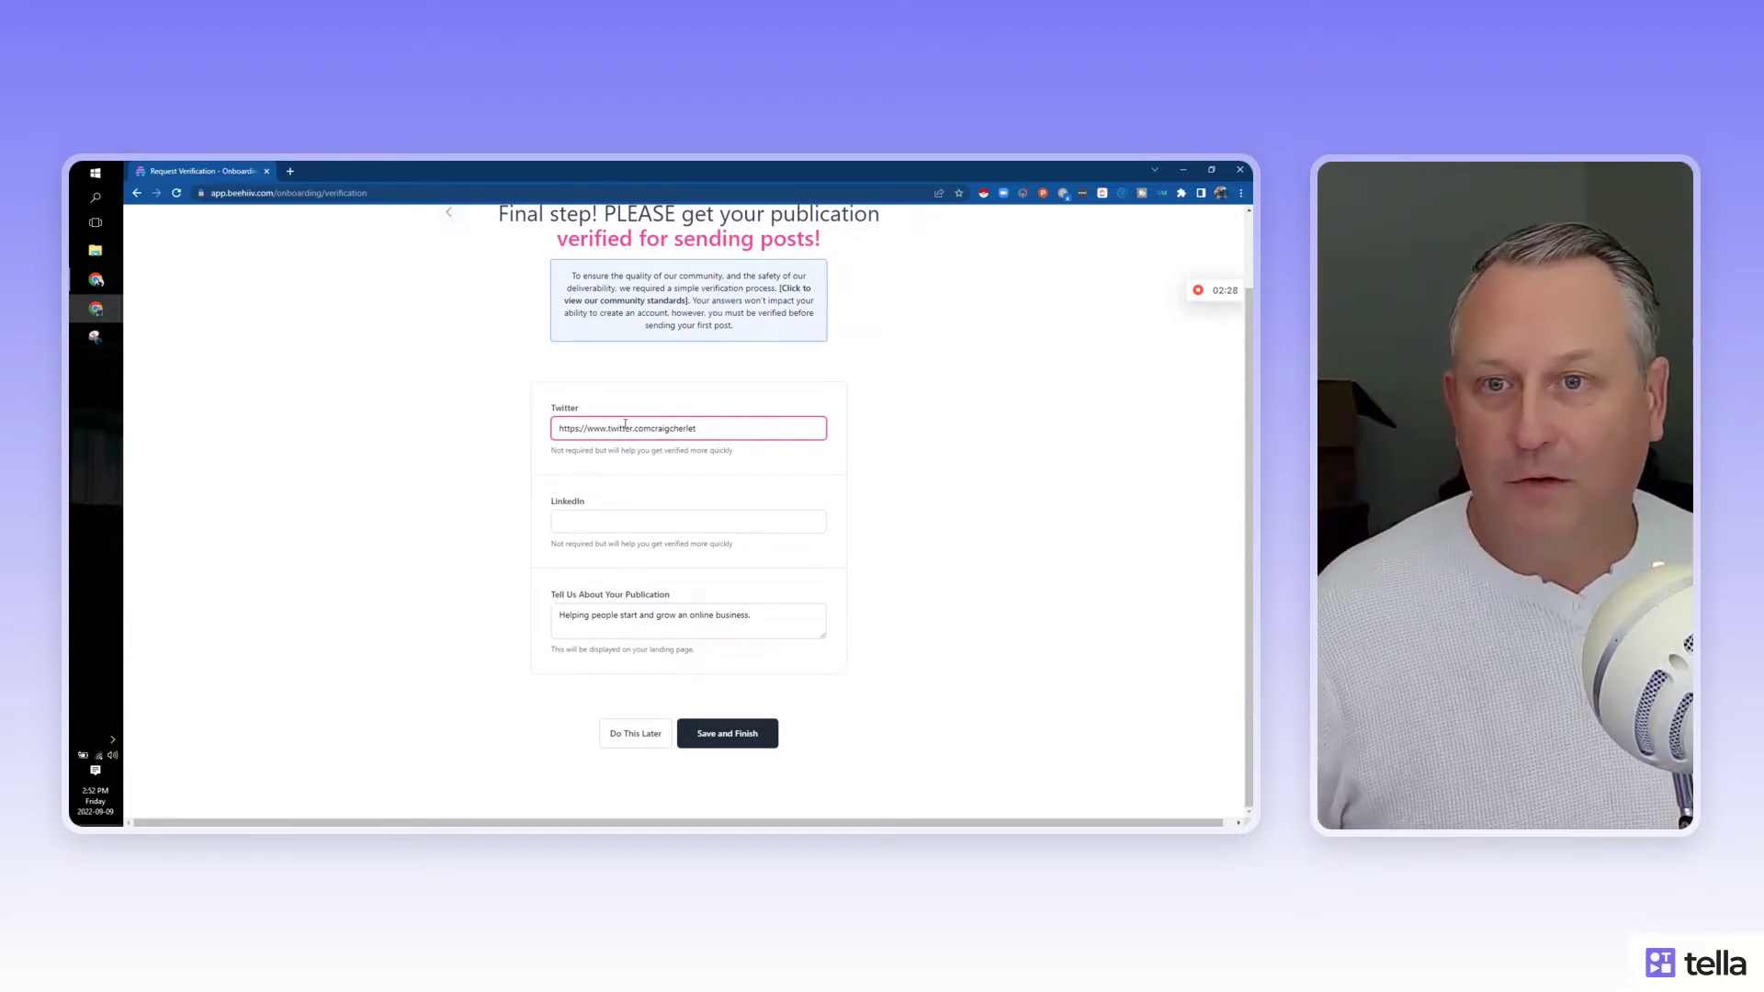
click(656, 429)
text(/)
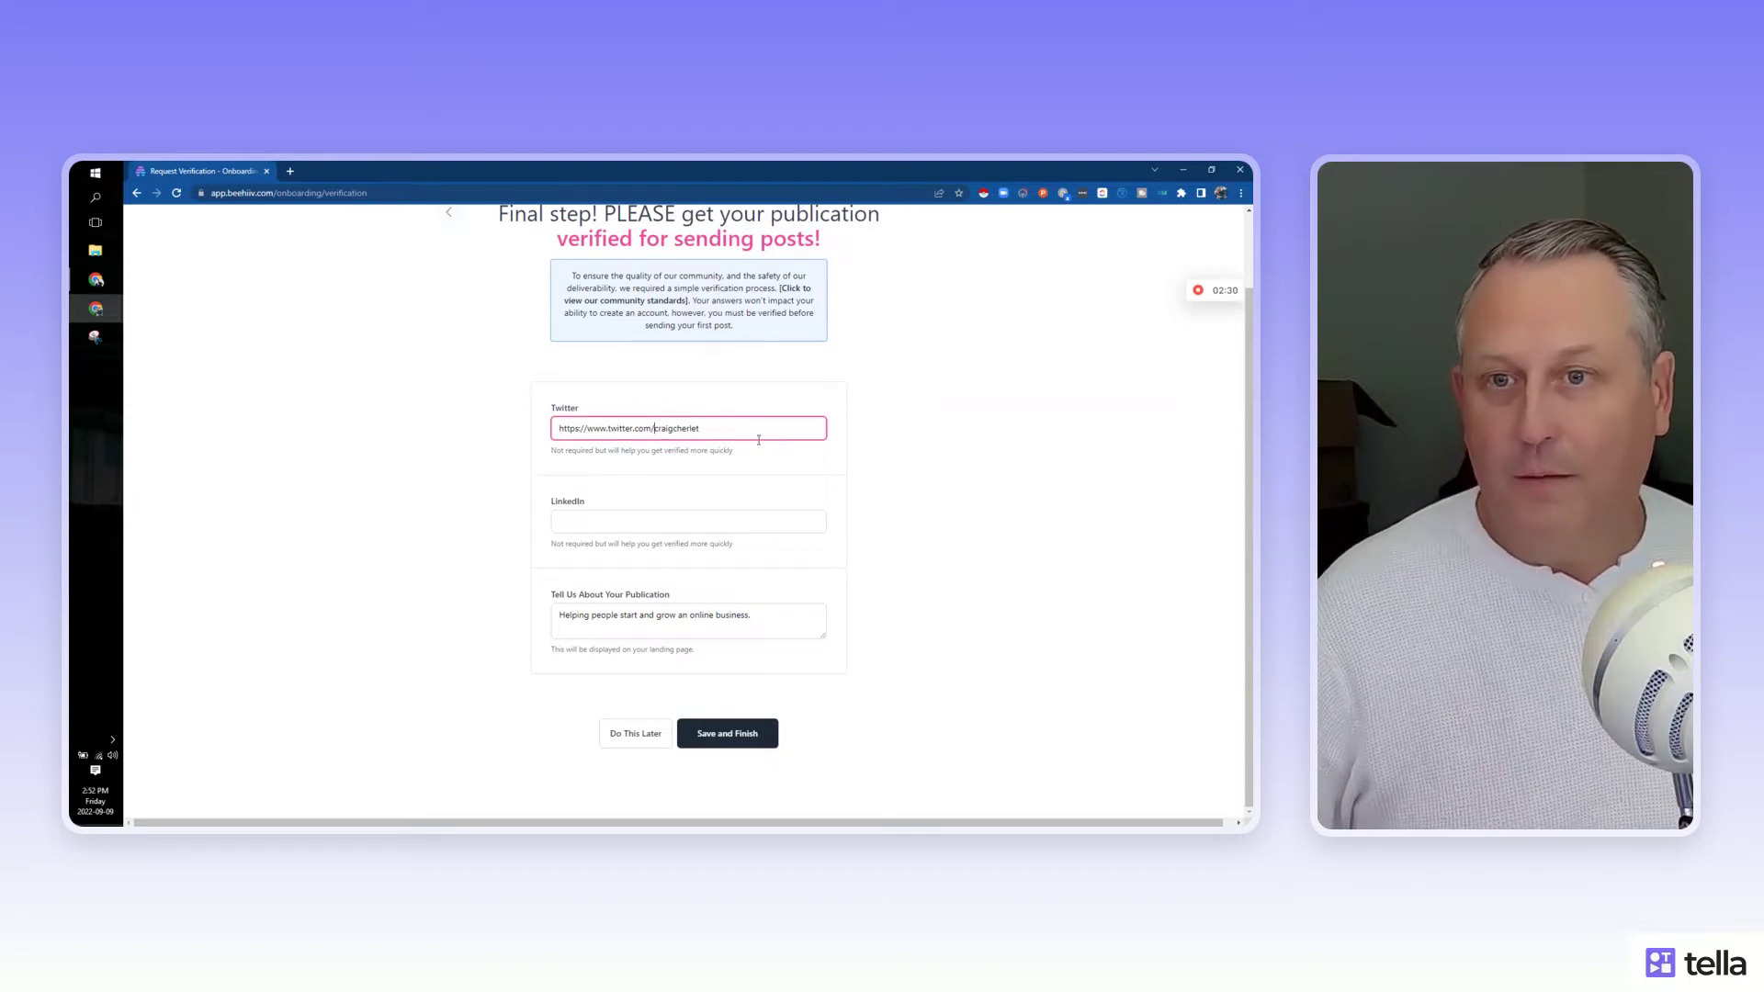
click(728, 725)
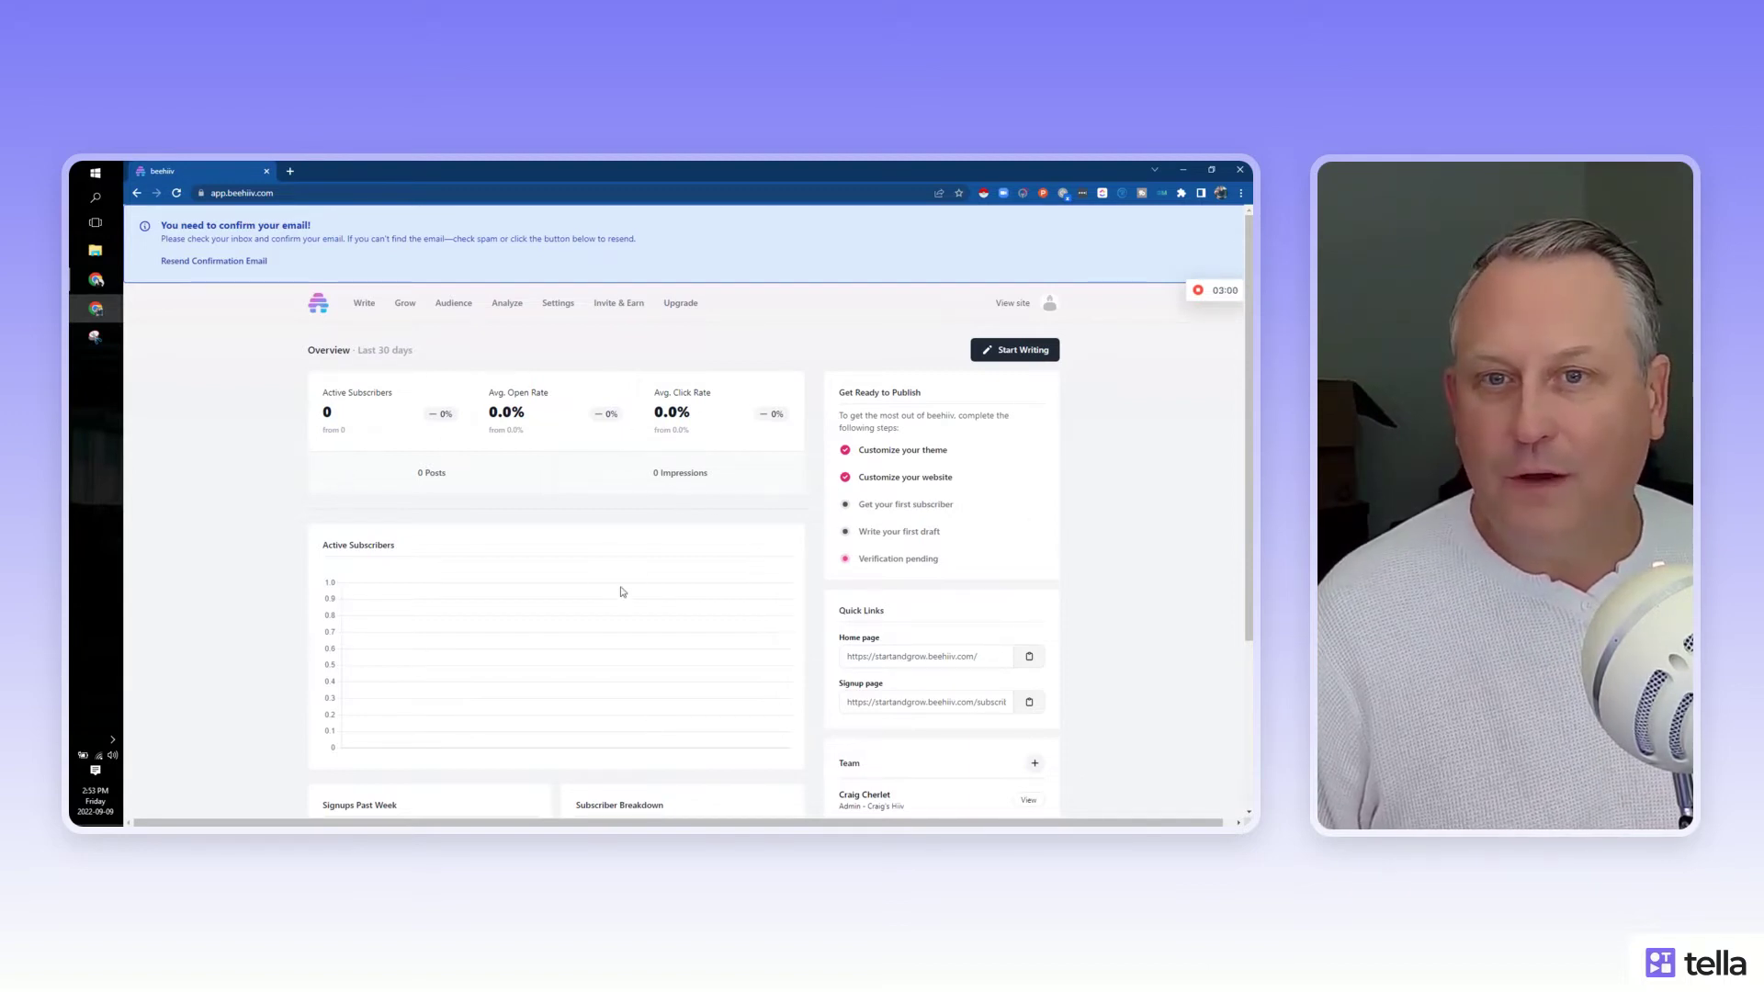
- Scroll through the dashboard Overview showing 0 subscribers, posts and impressions, then back up
scroll(622, 593, down, 1)
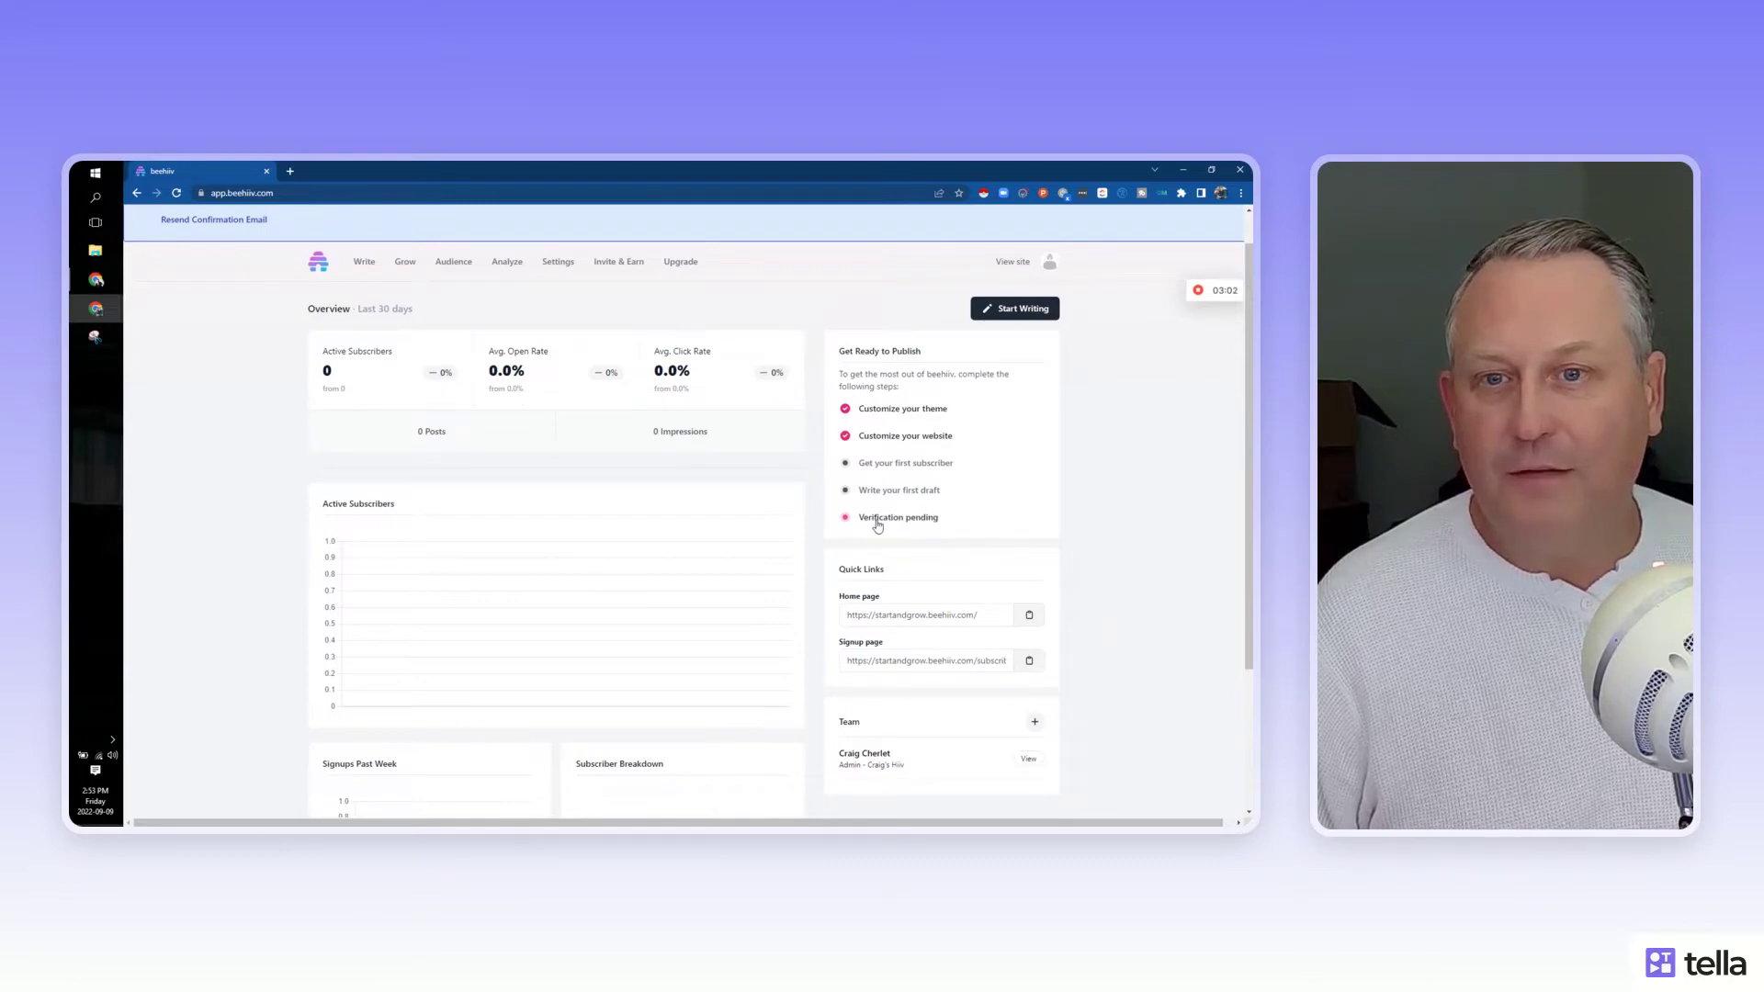
scroll(881, 528, down, 1)
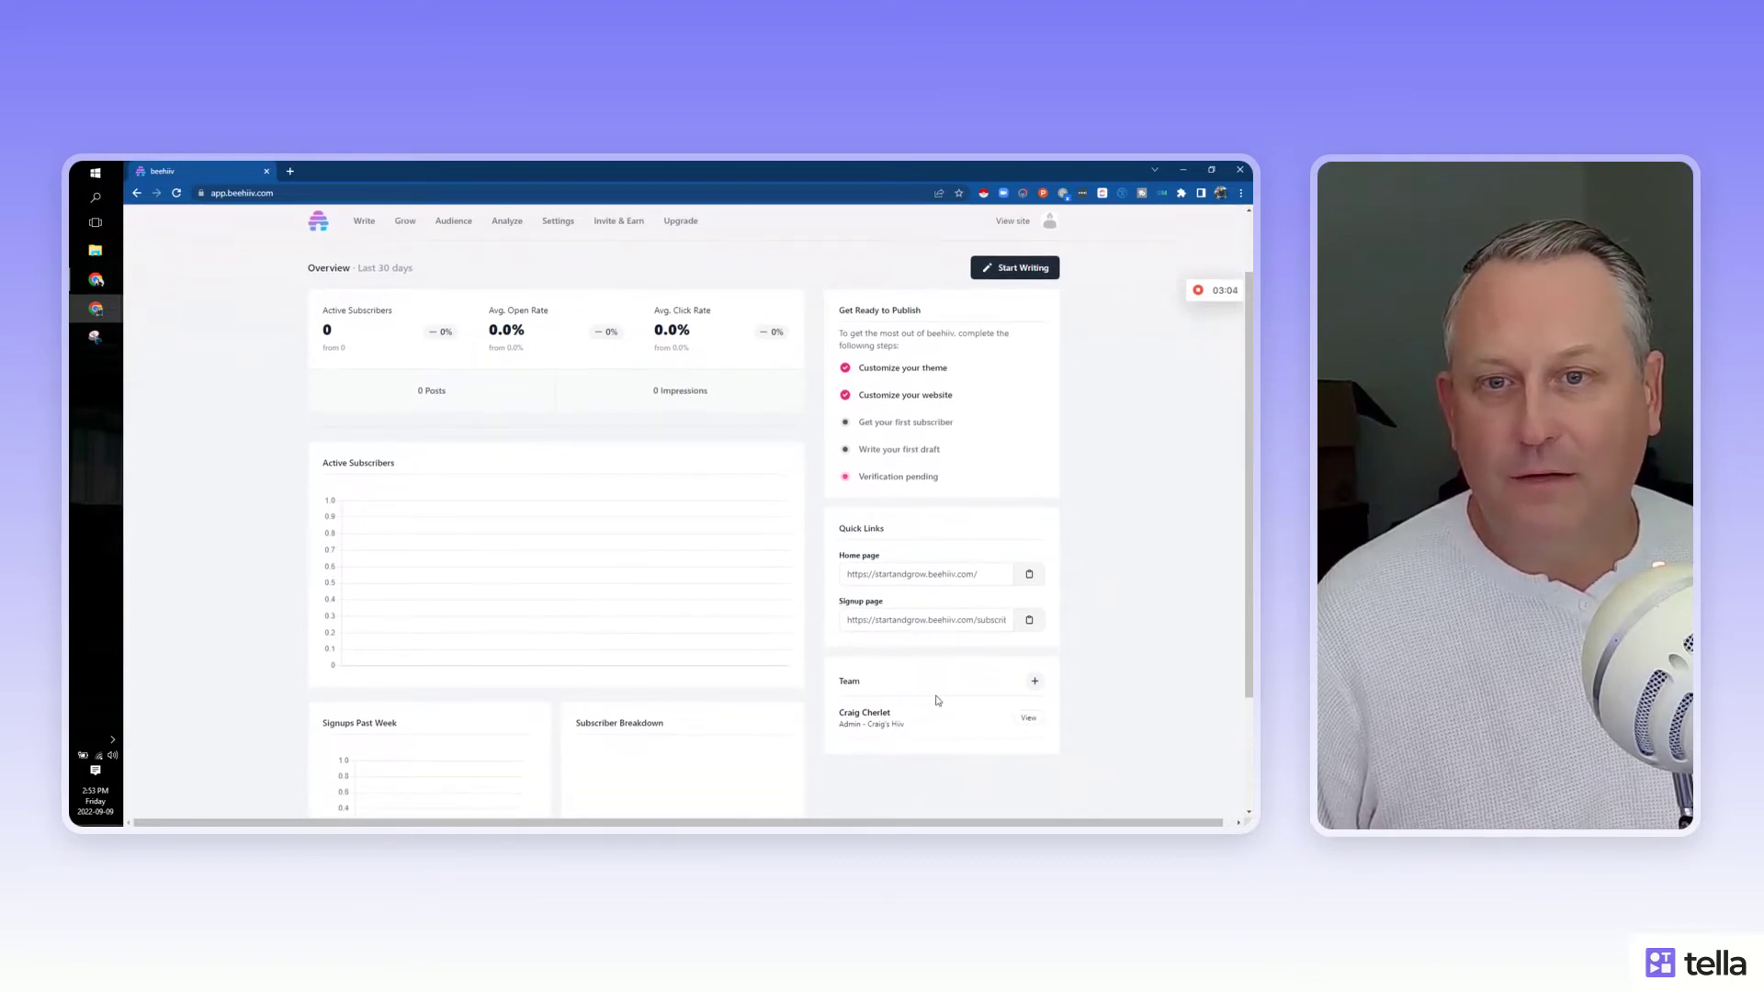
scroll(1004, 659, down, 4)
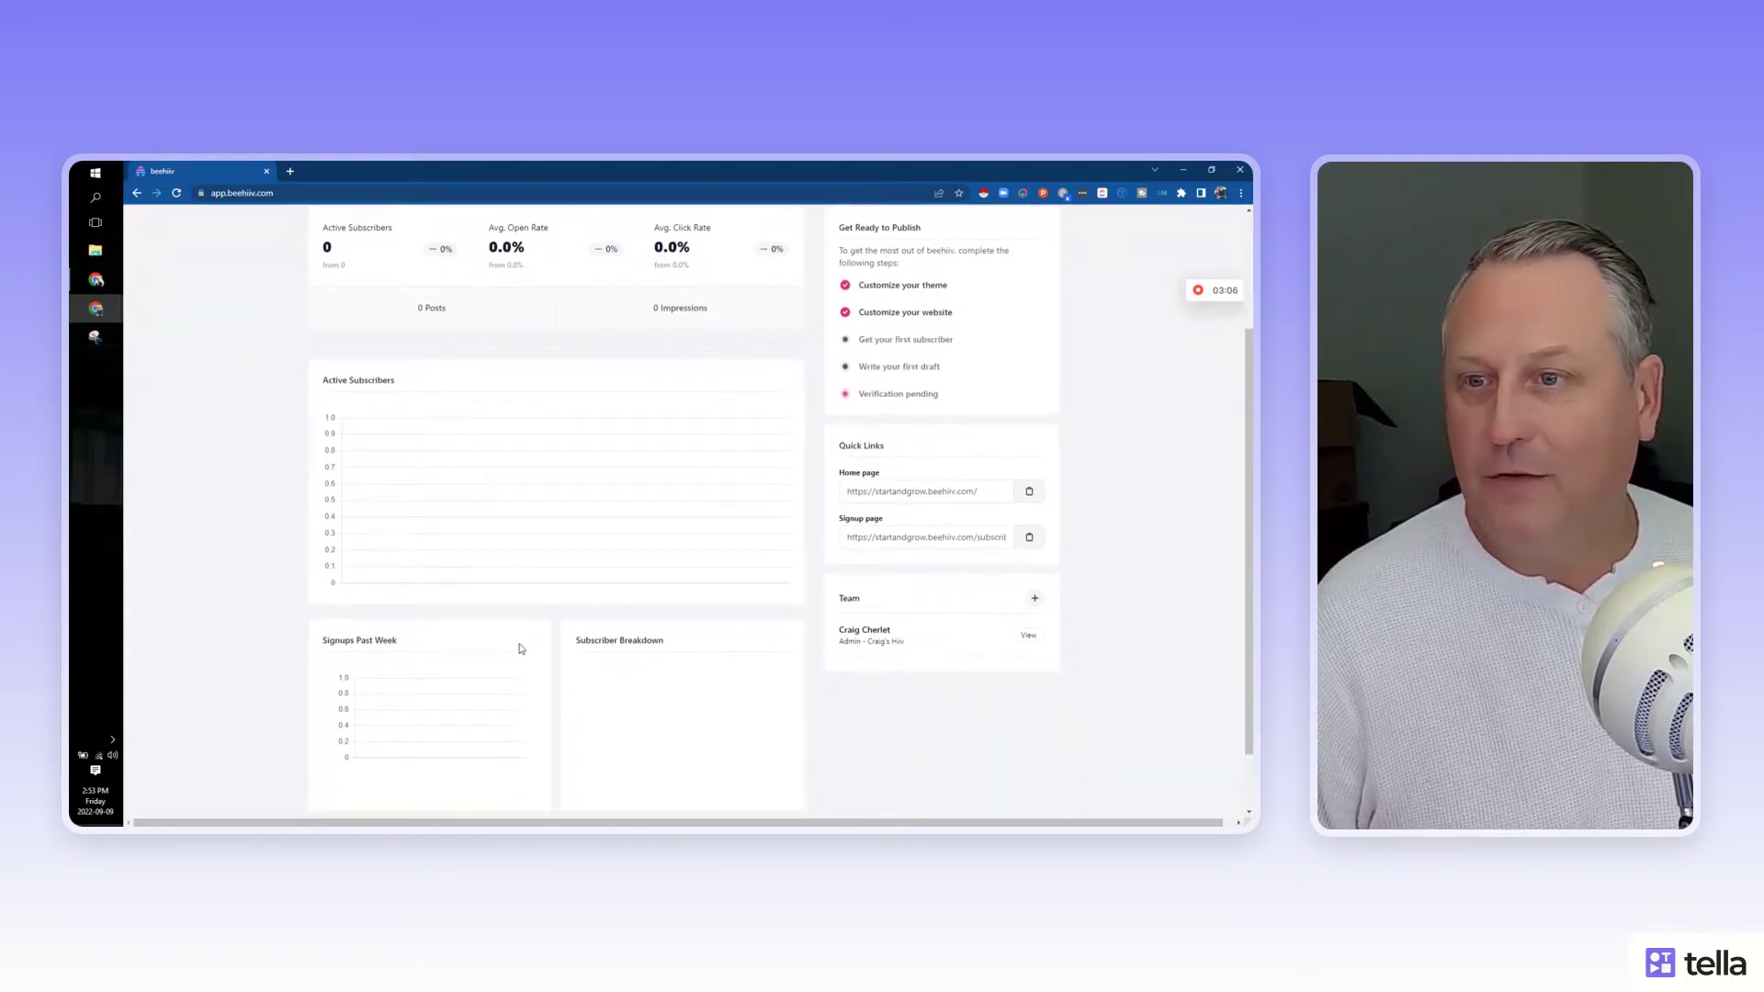
scroll(576, 667, up, 5)
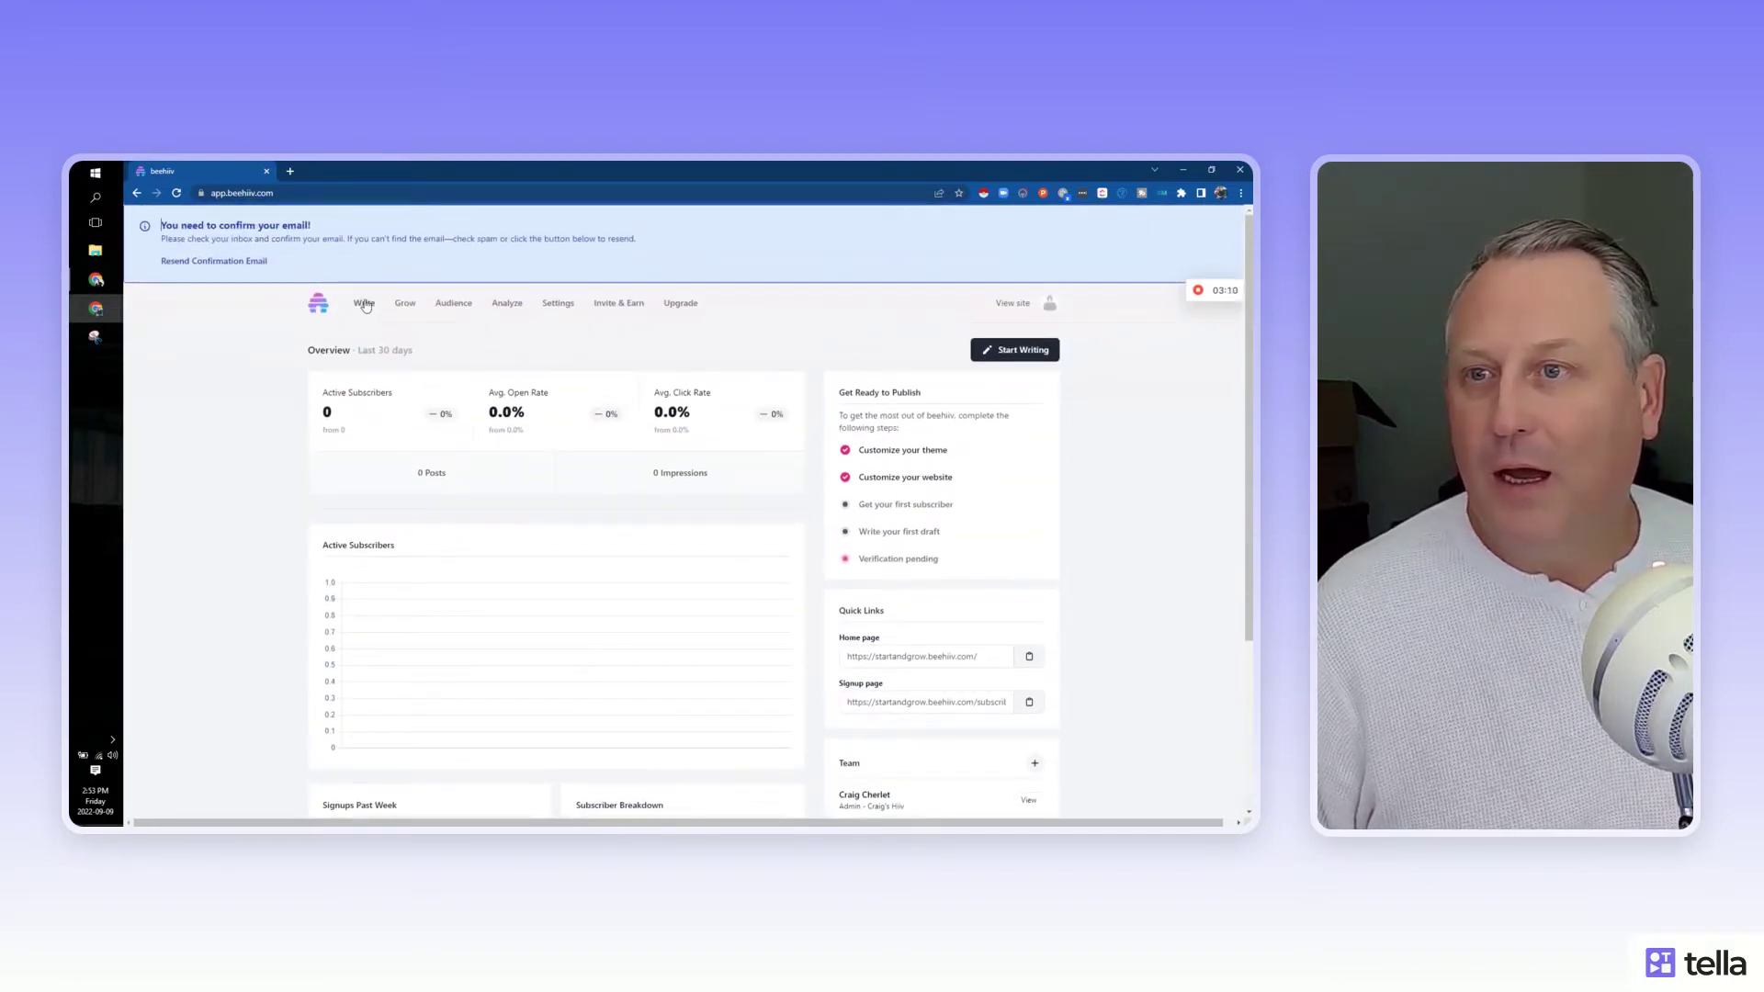
- Browse the Write, Grow, Audience and Analyze menus, then open Settings on the Profile page
click(365, 304)
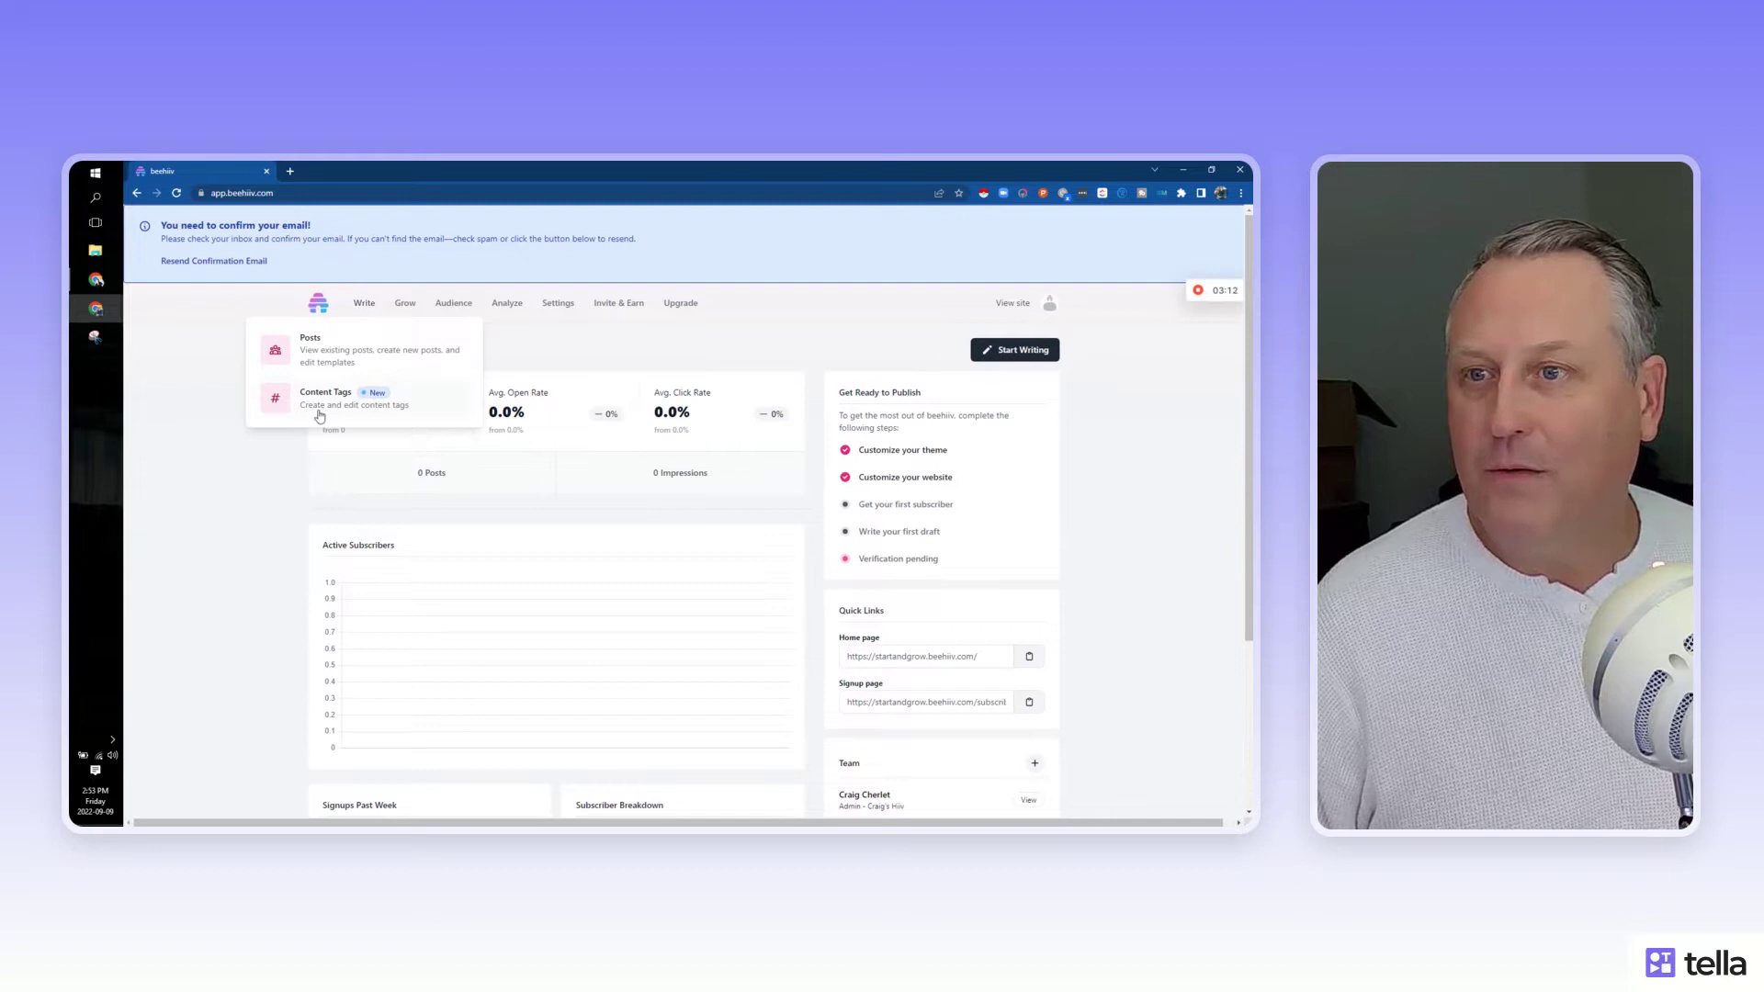
click(407, 310)
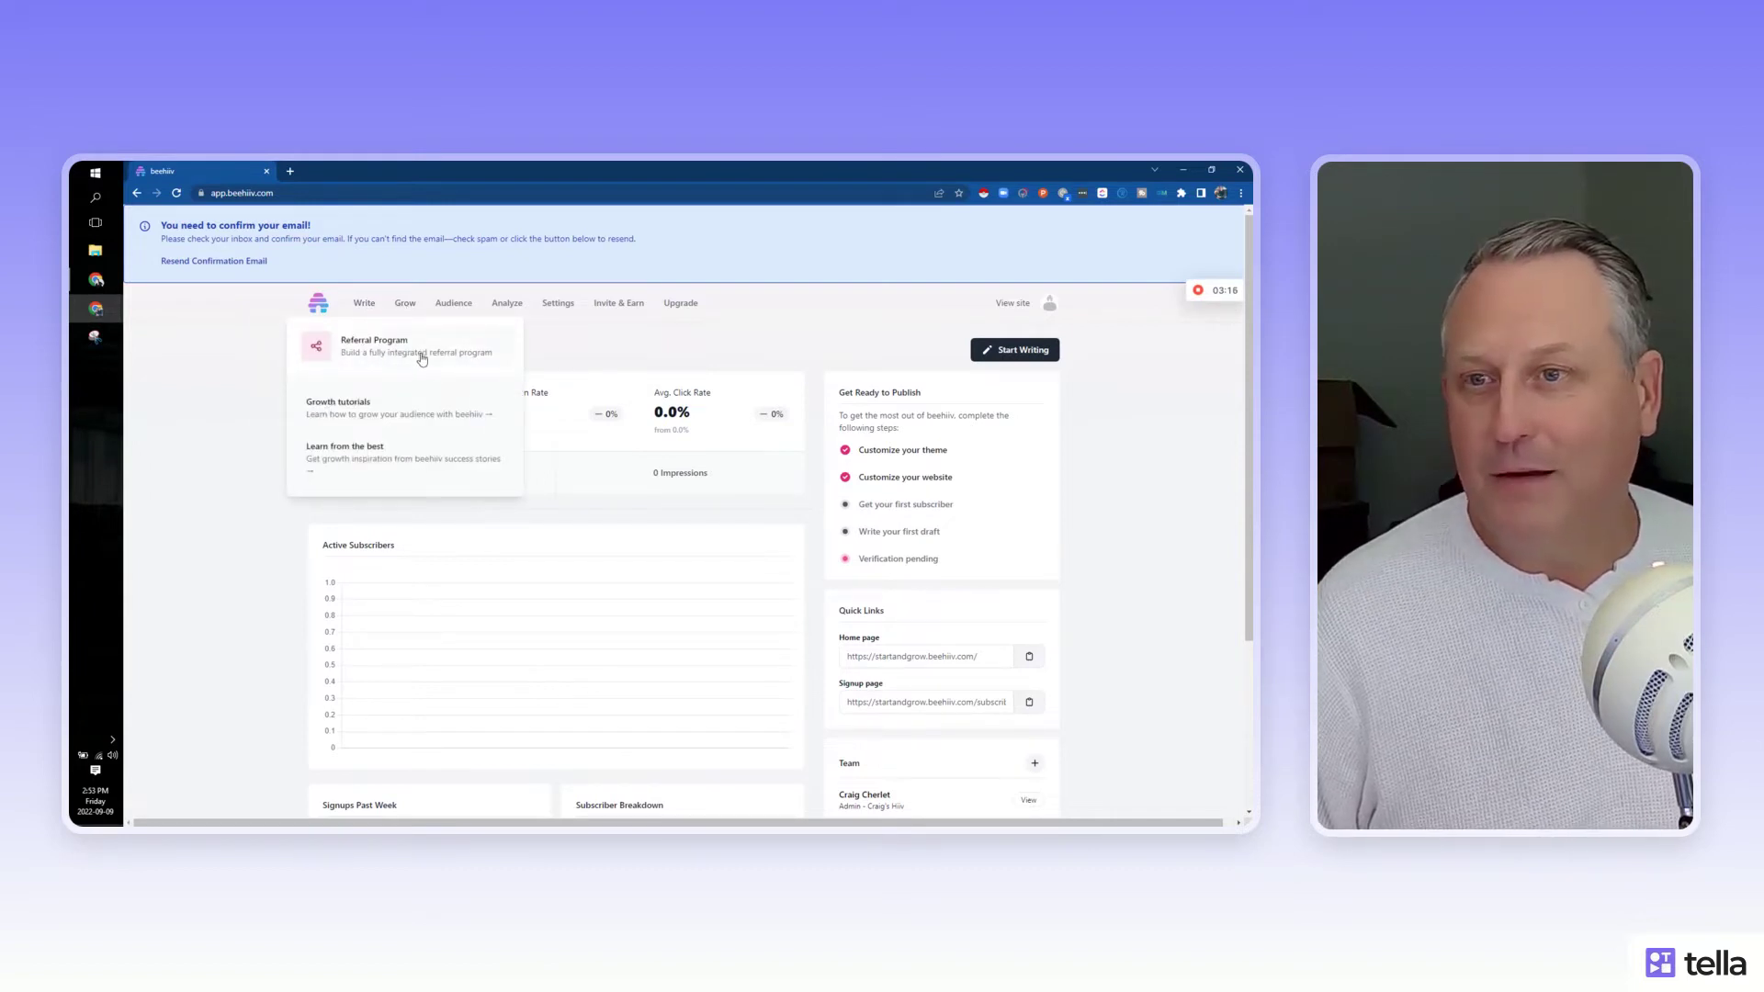
click(453, 304)
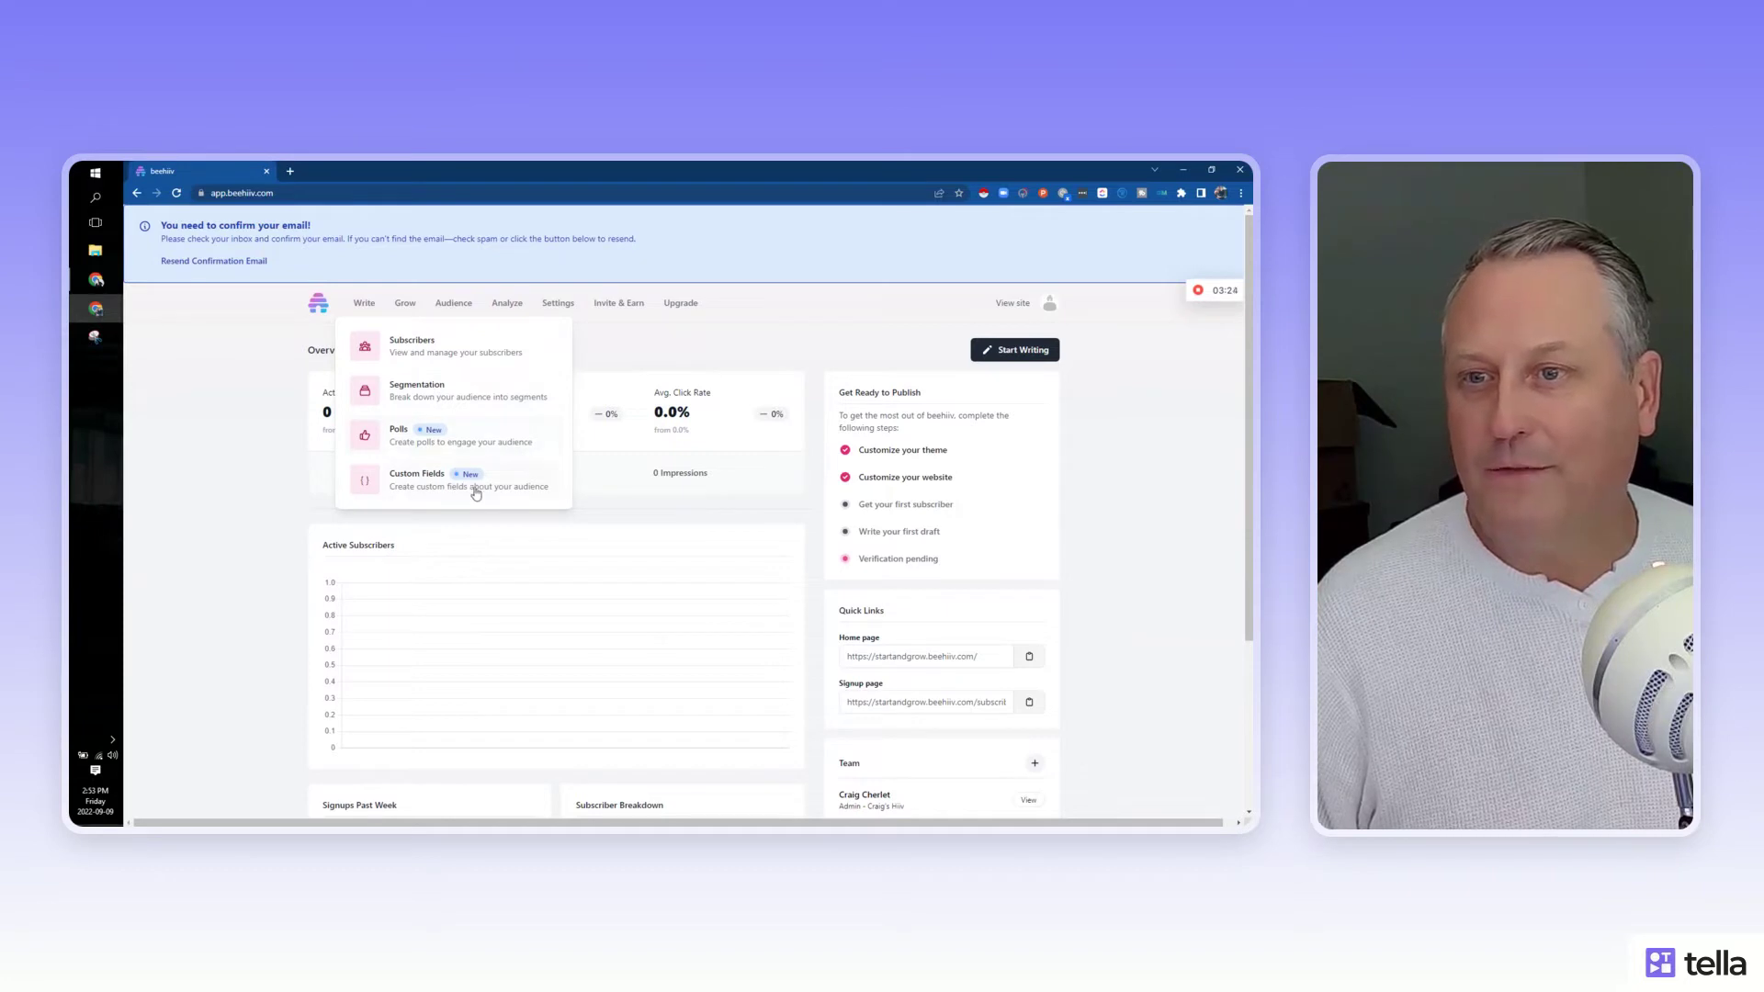
mouse_move(507, 311)
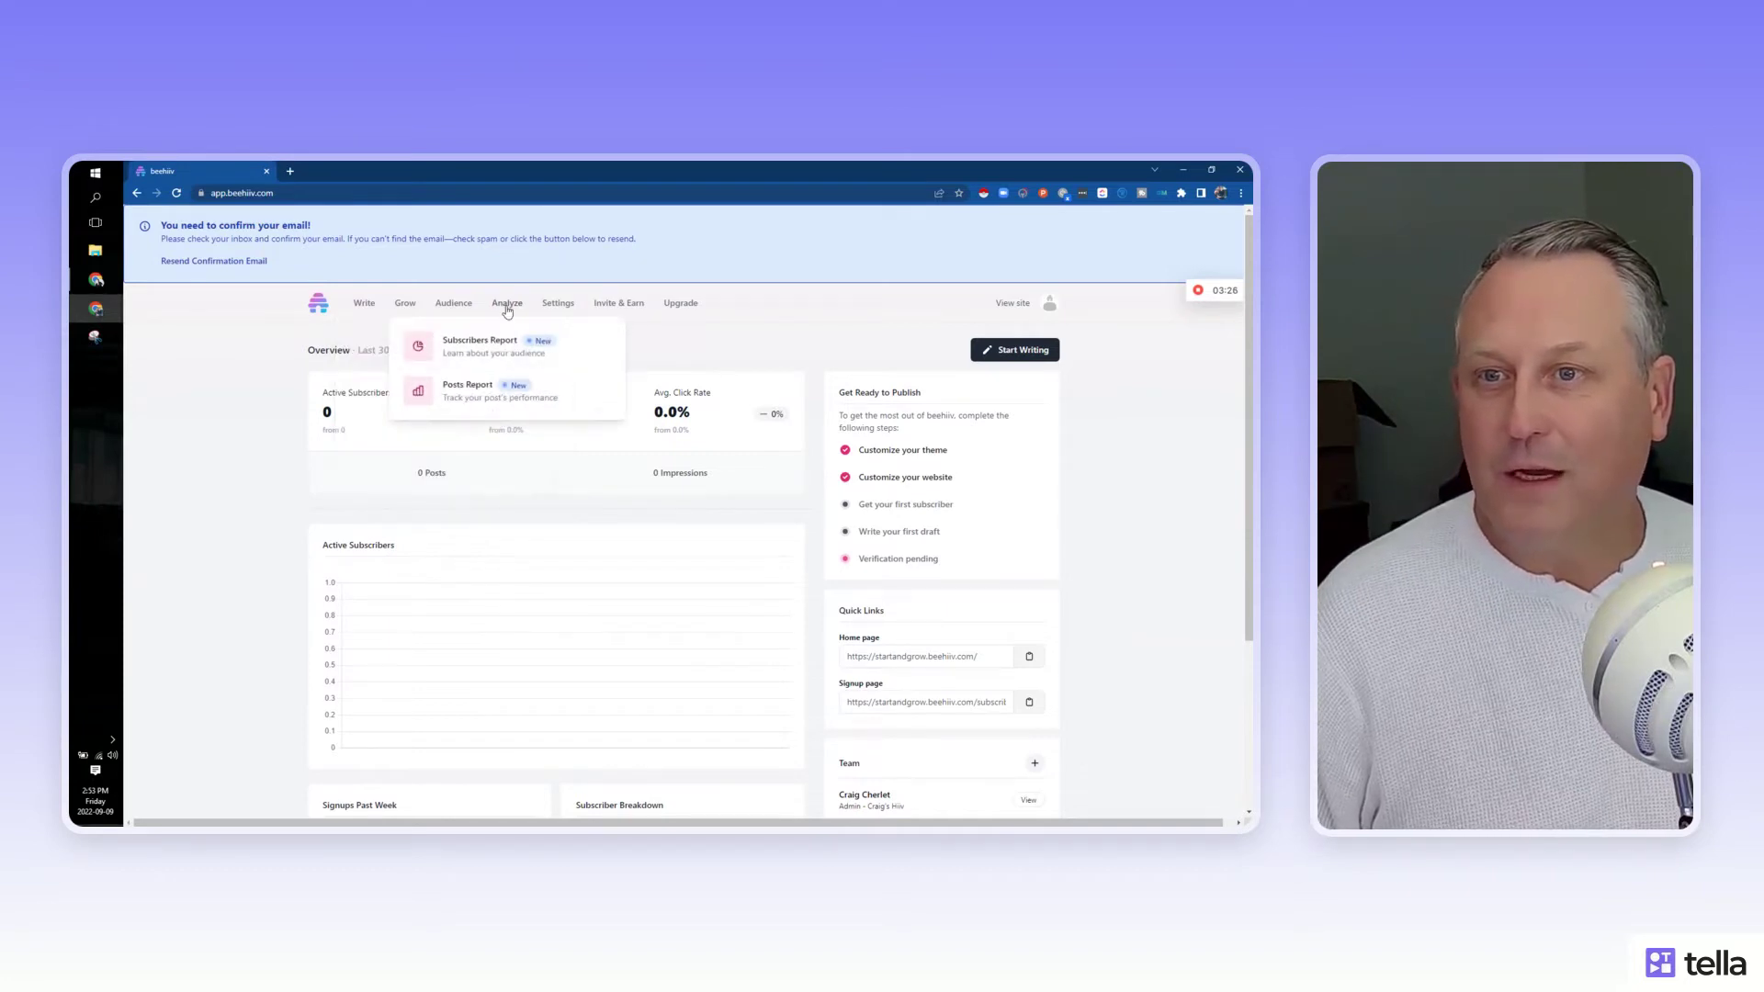
click(558, 304)
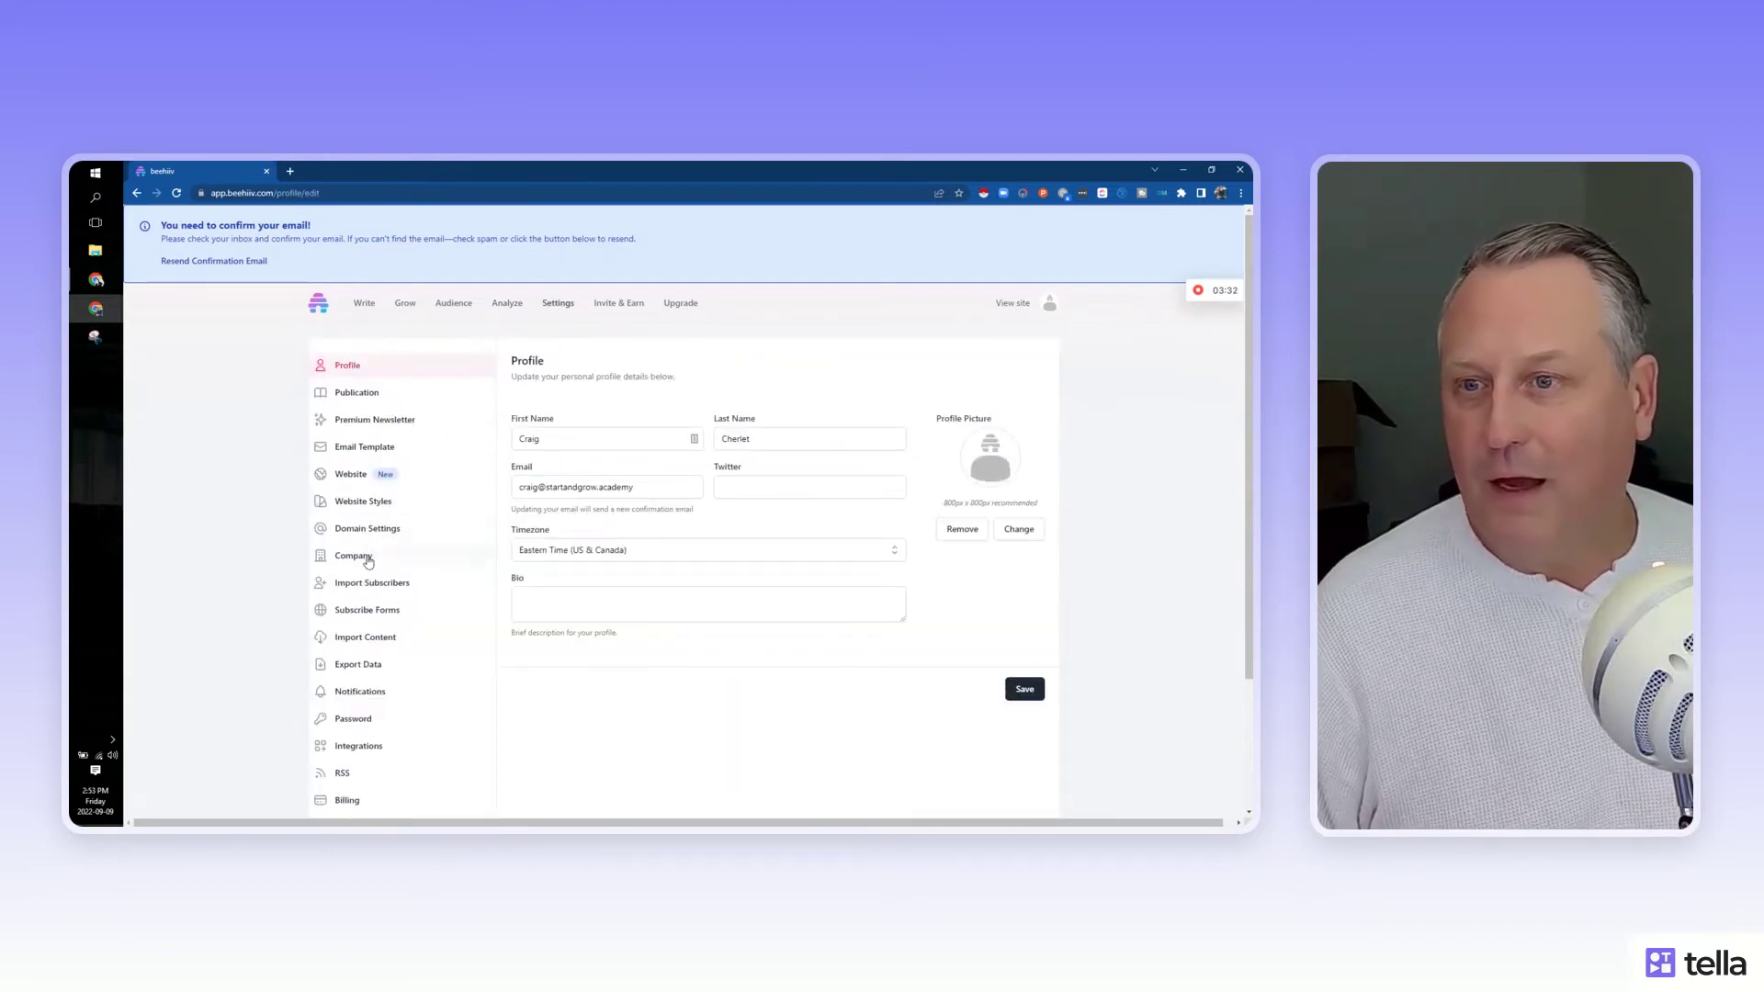
- Look over the Website and Publication settings pages, then return to the dashboard overview
click(349, 474)
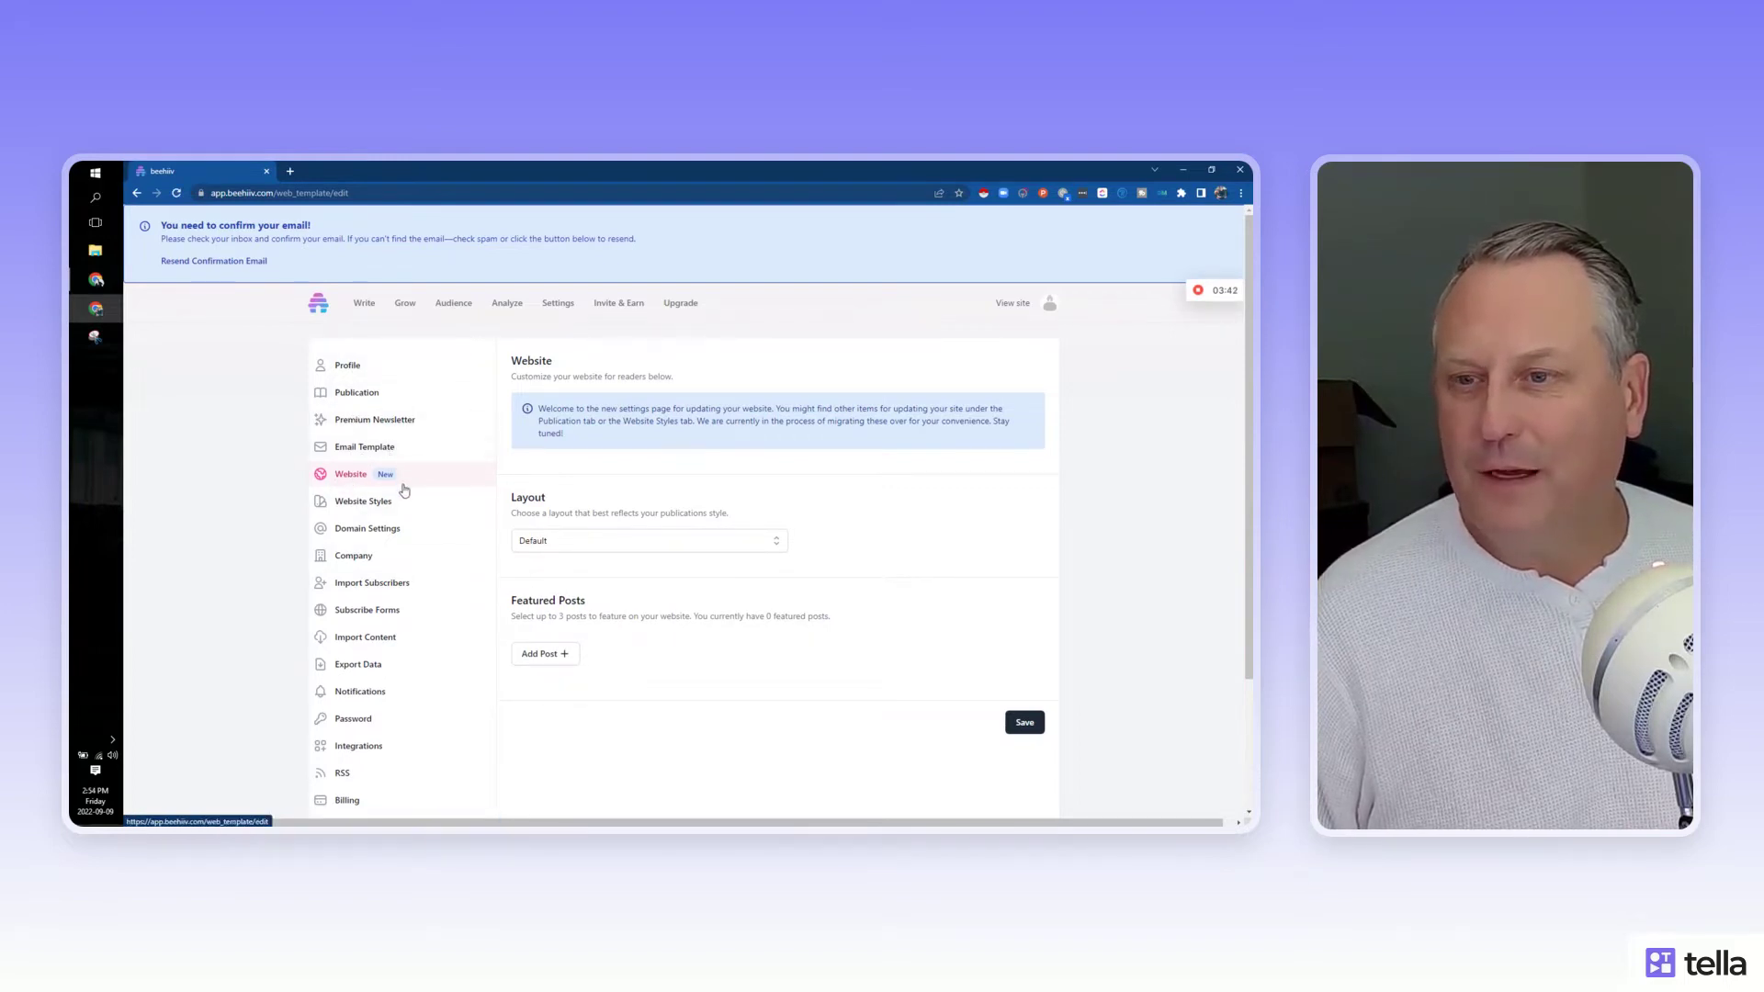
scroll(397, 628, down, 2)
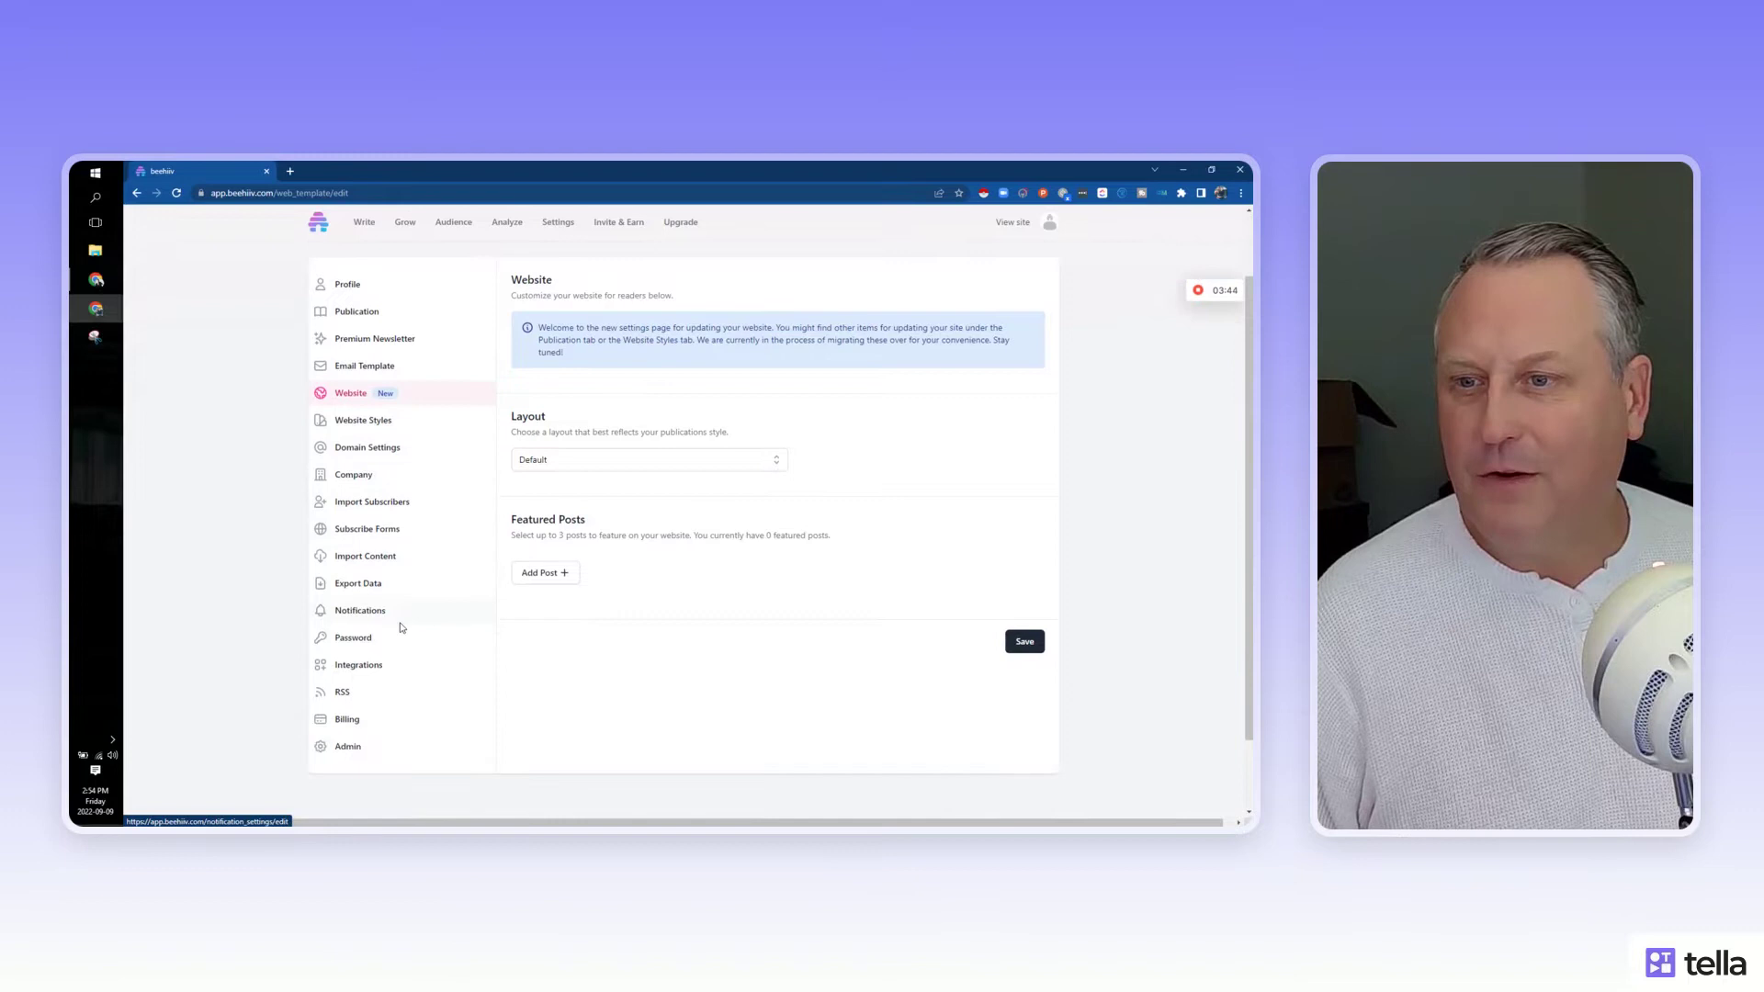
scroll(402, 712, up, 2)
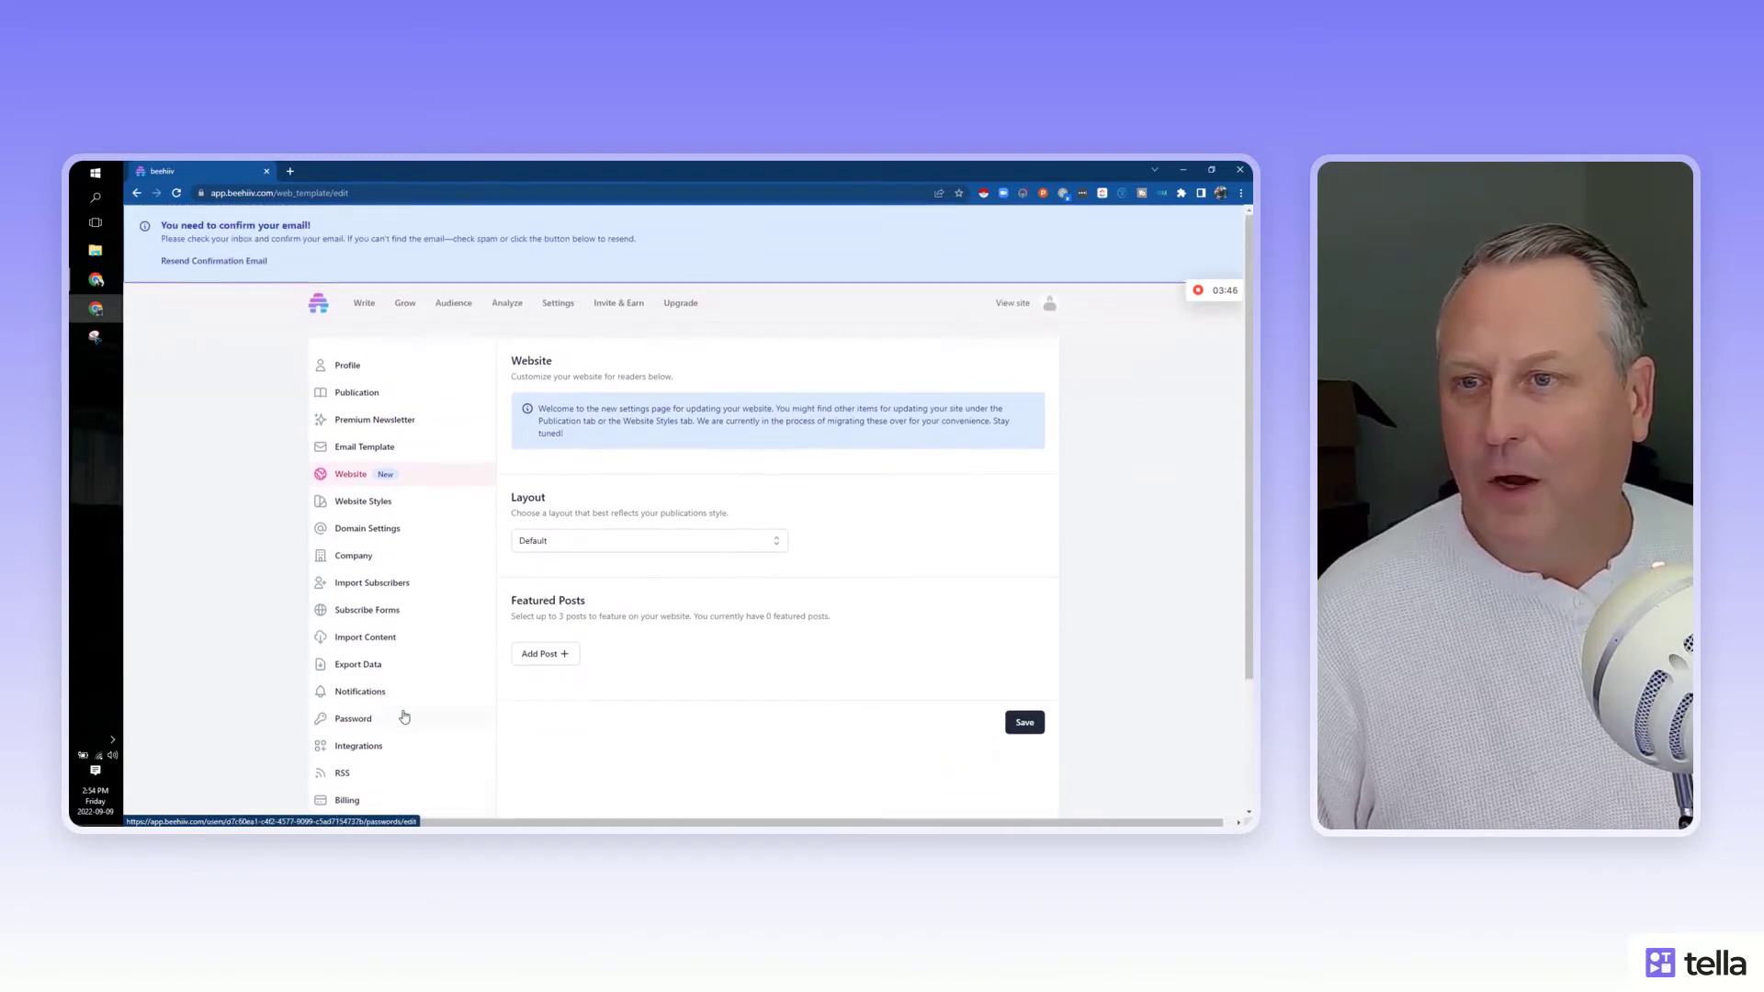
click(336, 393)
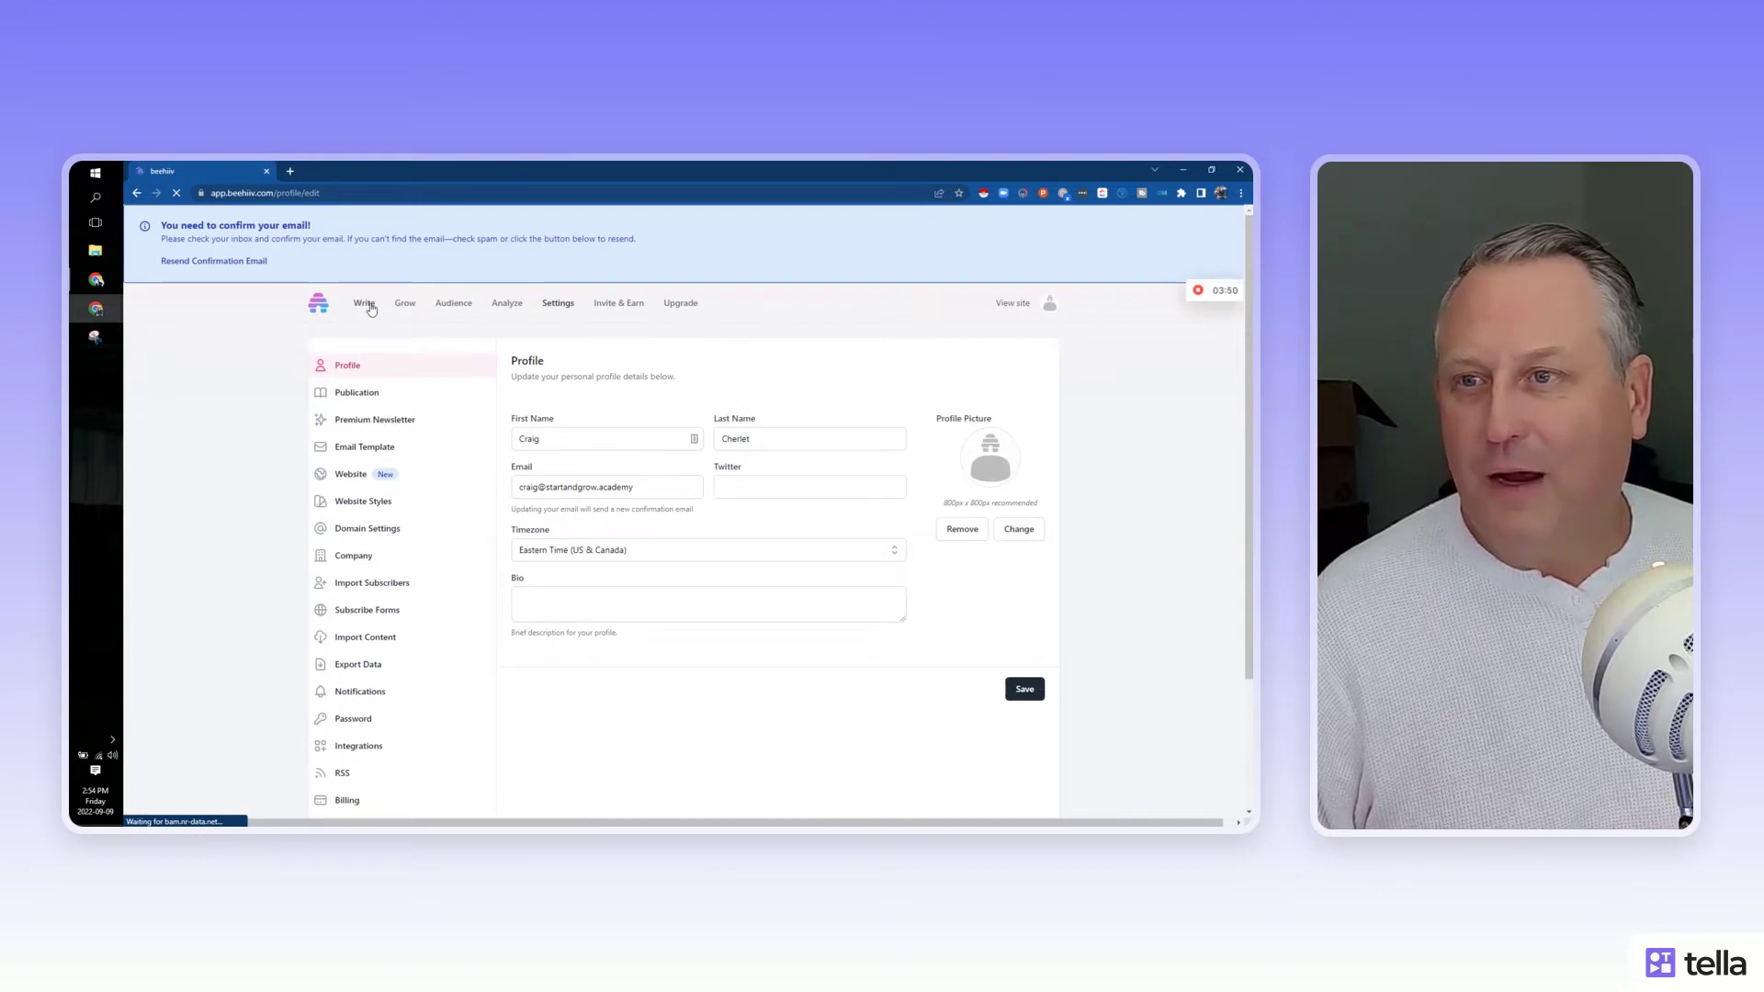
click(369, 306)
click(322, 307)
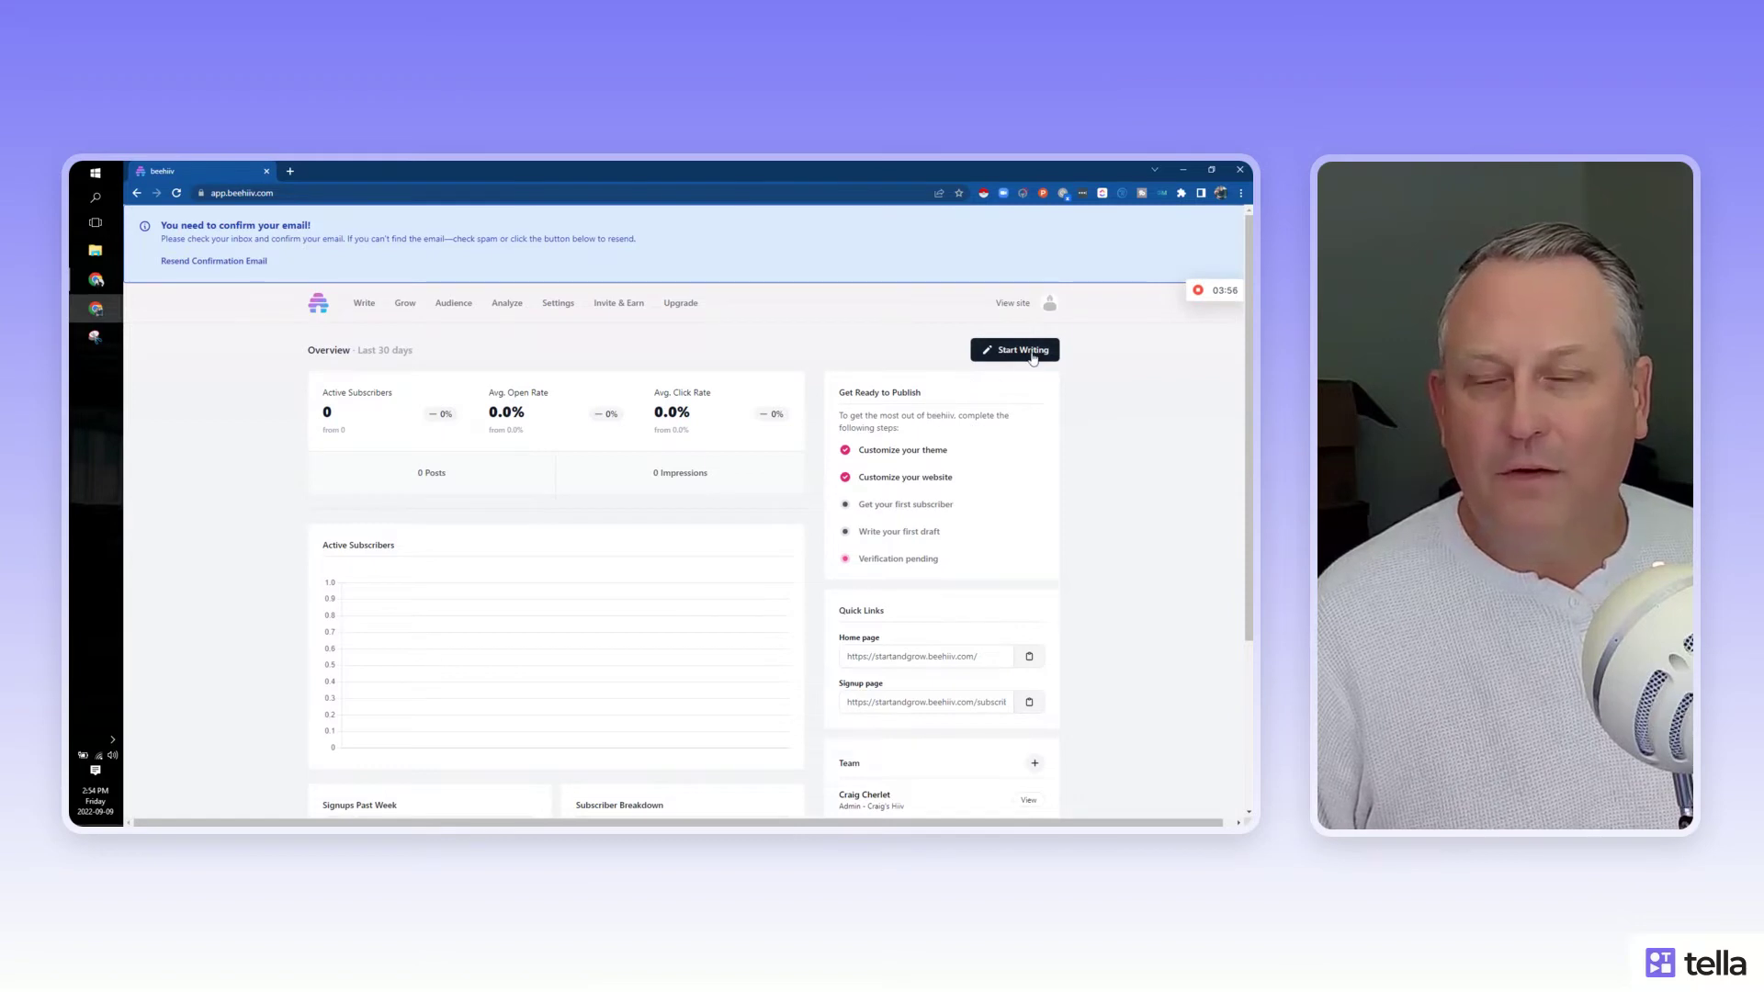
- Start a new blank post, then copy the $1,500 side hustle article's title from startandgrow.academy
click(1031, 352)
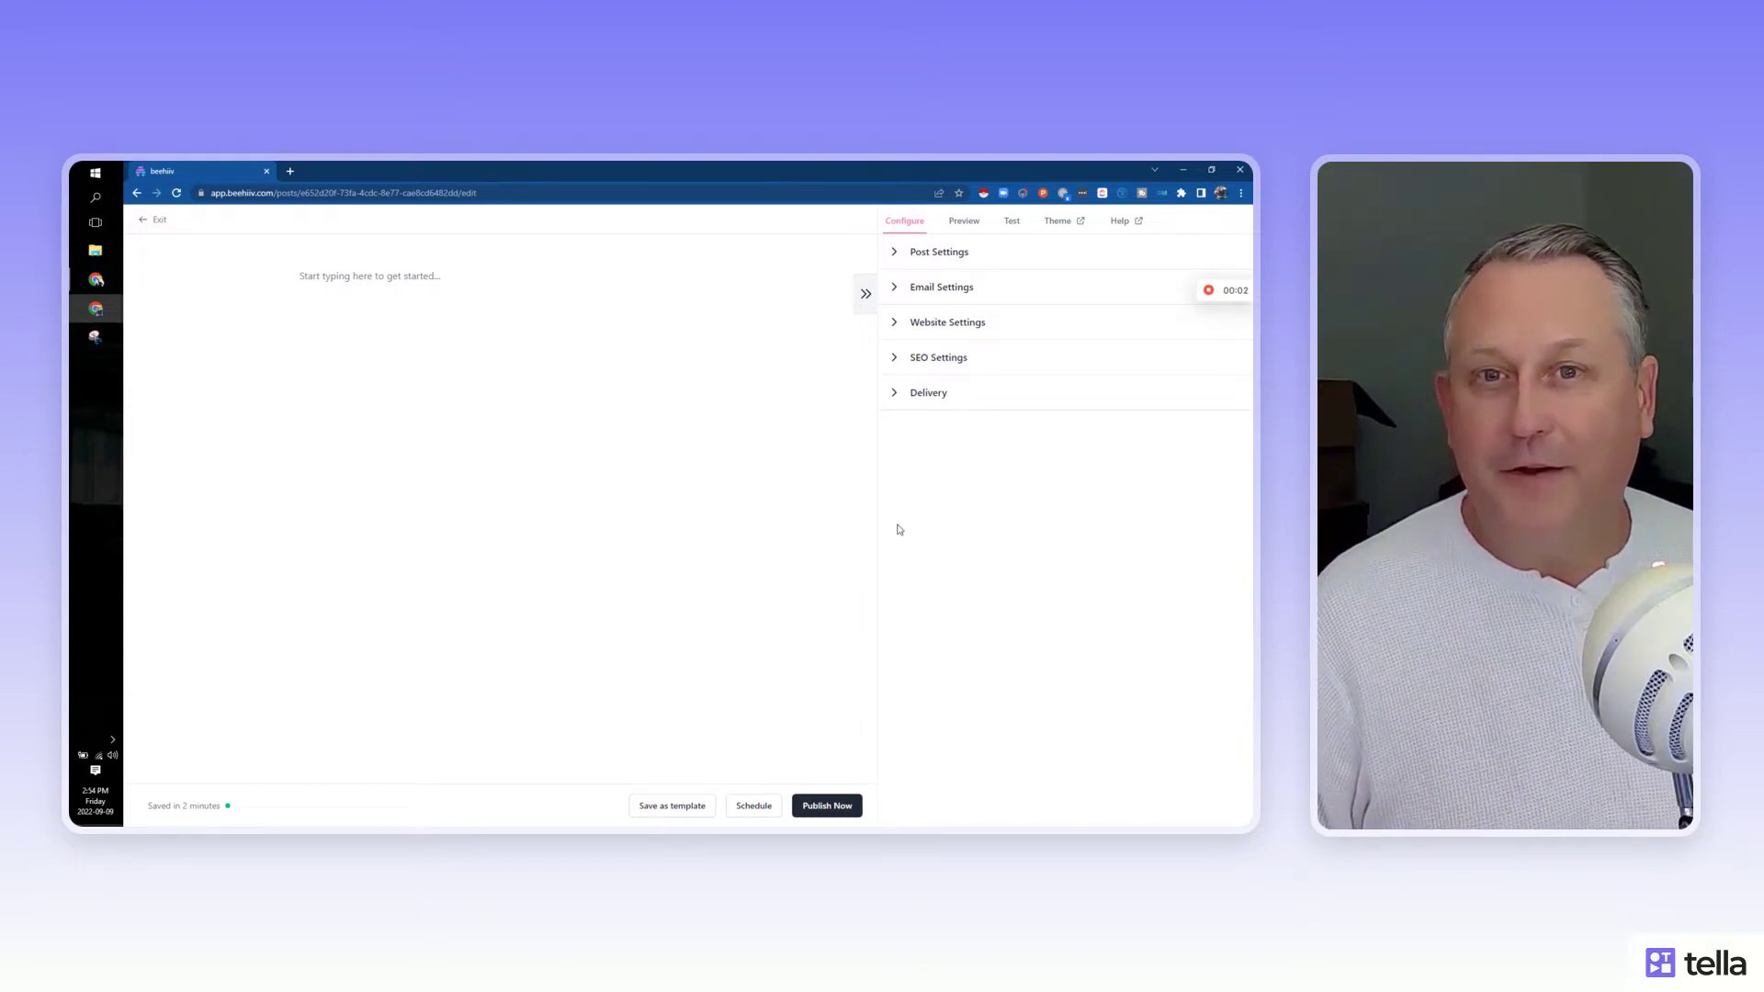
click(370, 279)
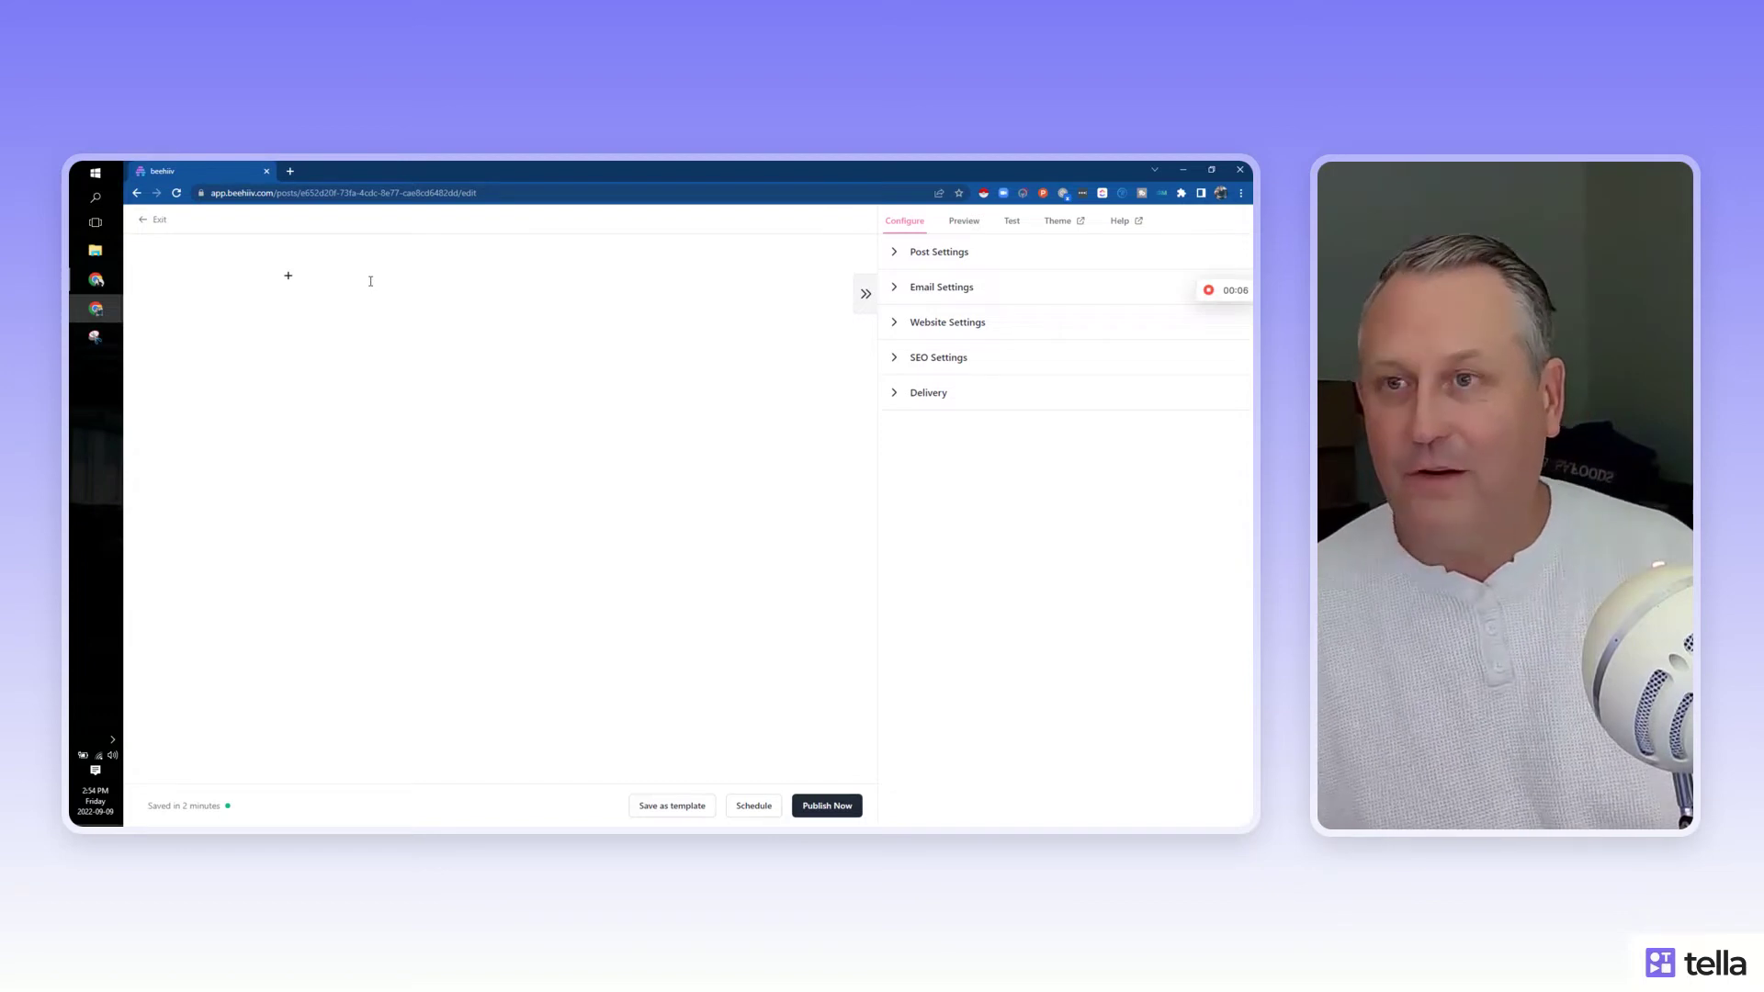
click(290, 171)
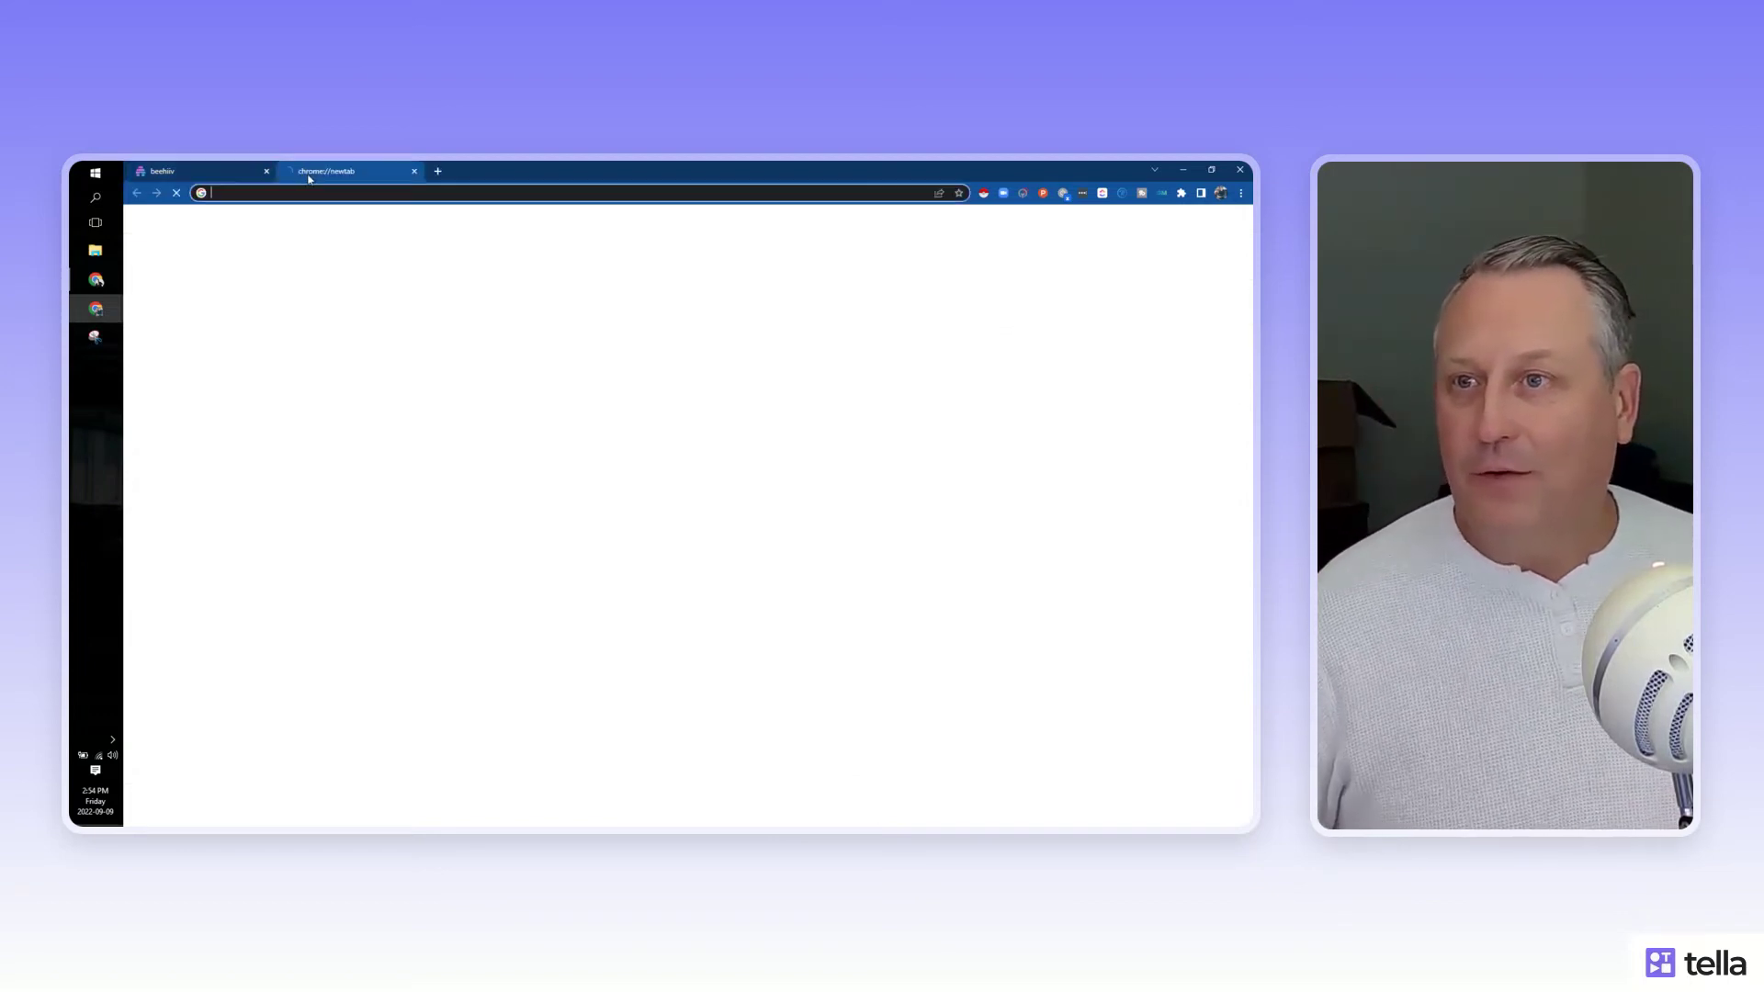
text(www.startandgrow.academy)
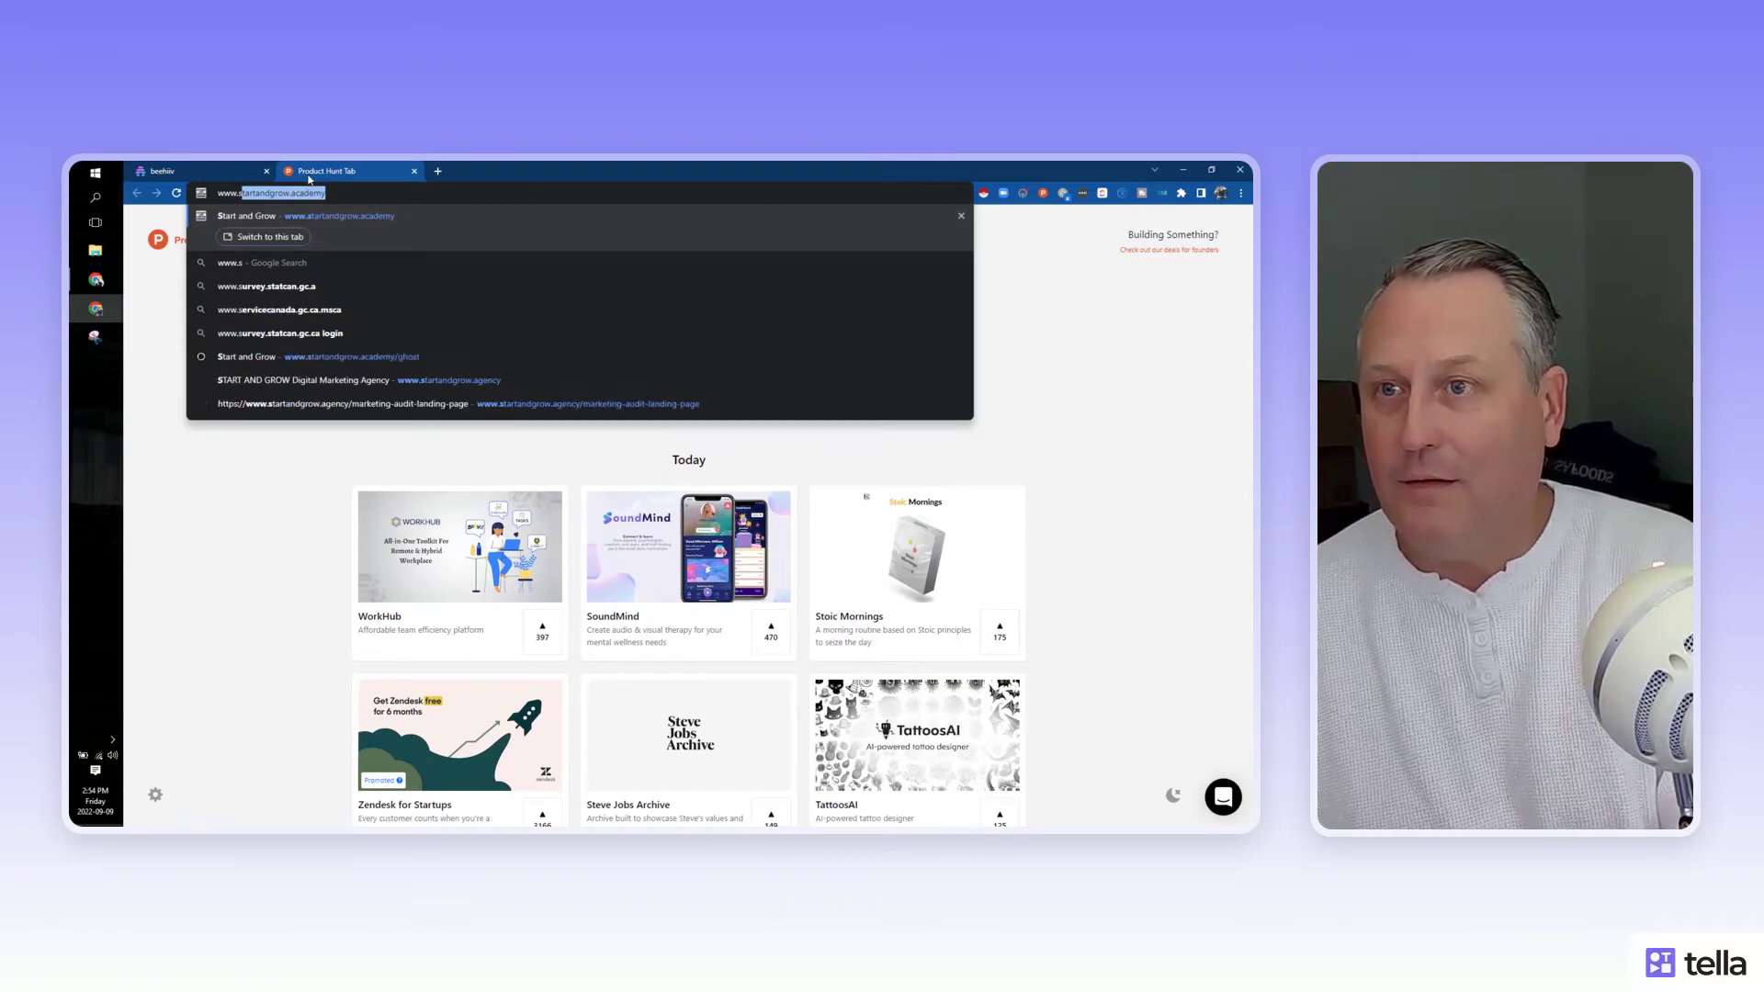
key(Return)
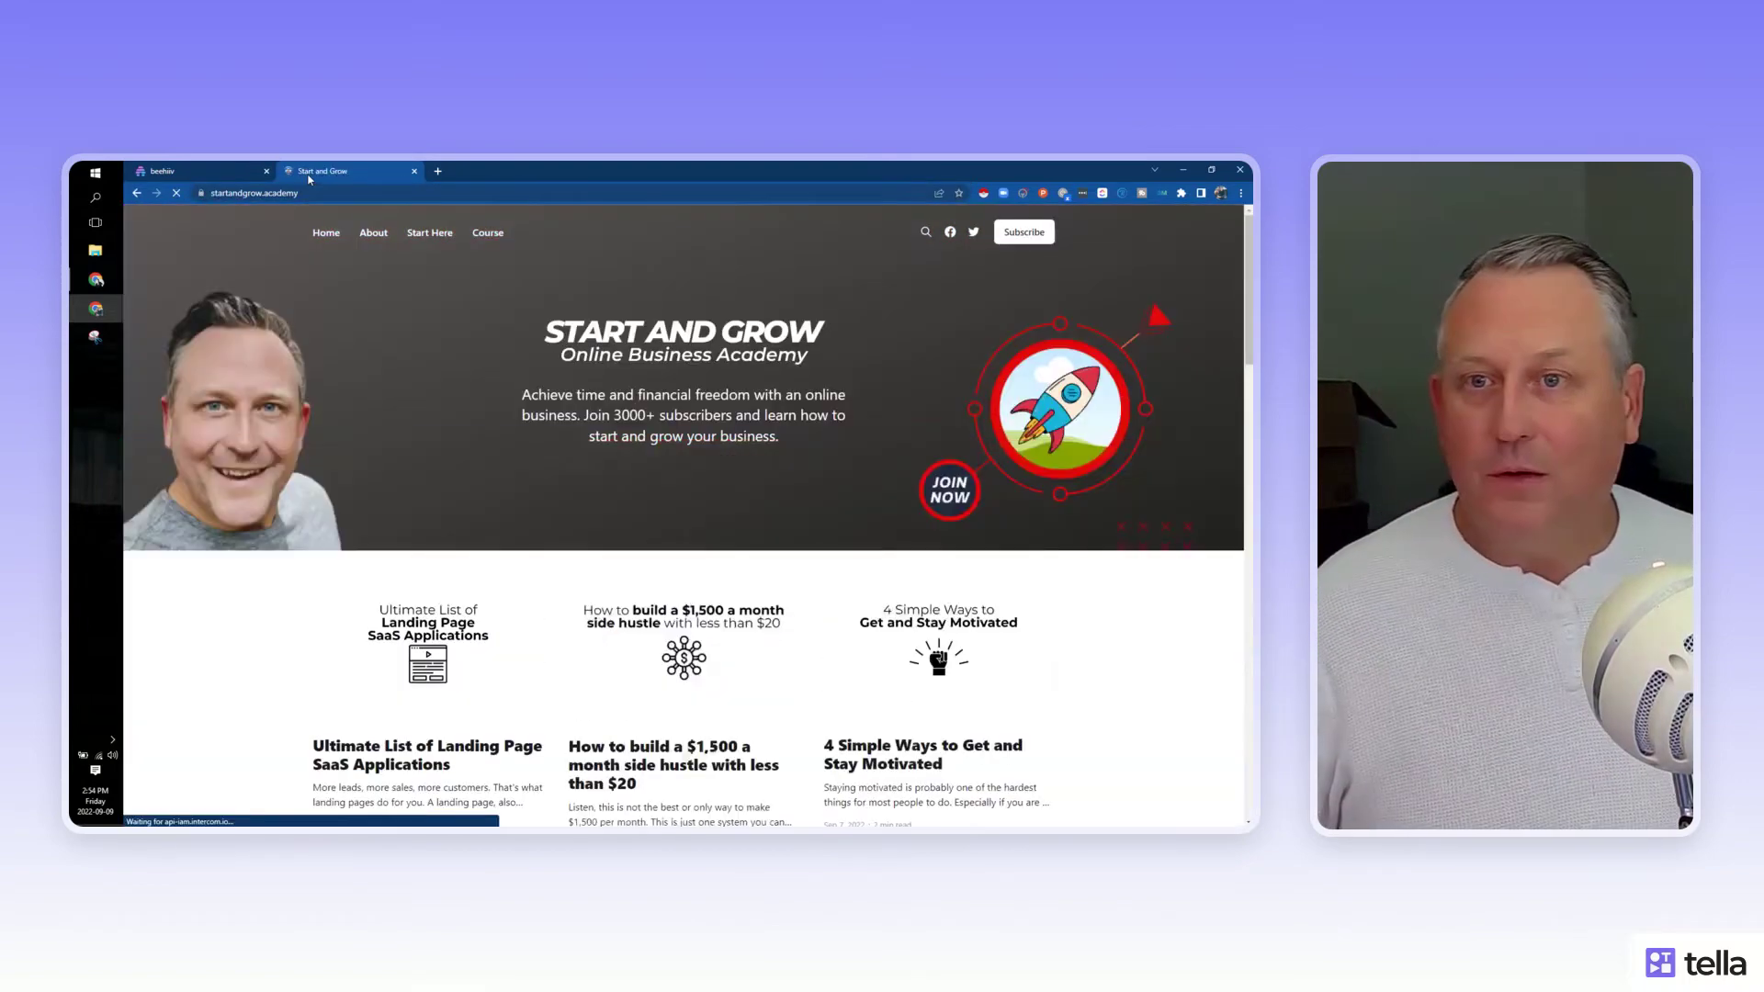
scroll(778, 515, down, 2)
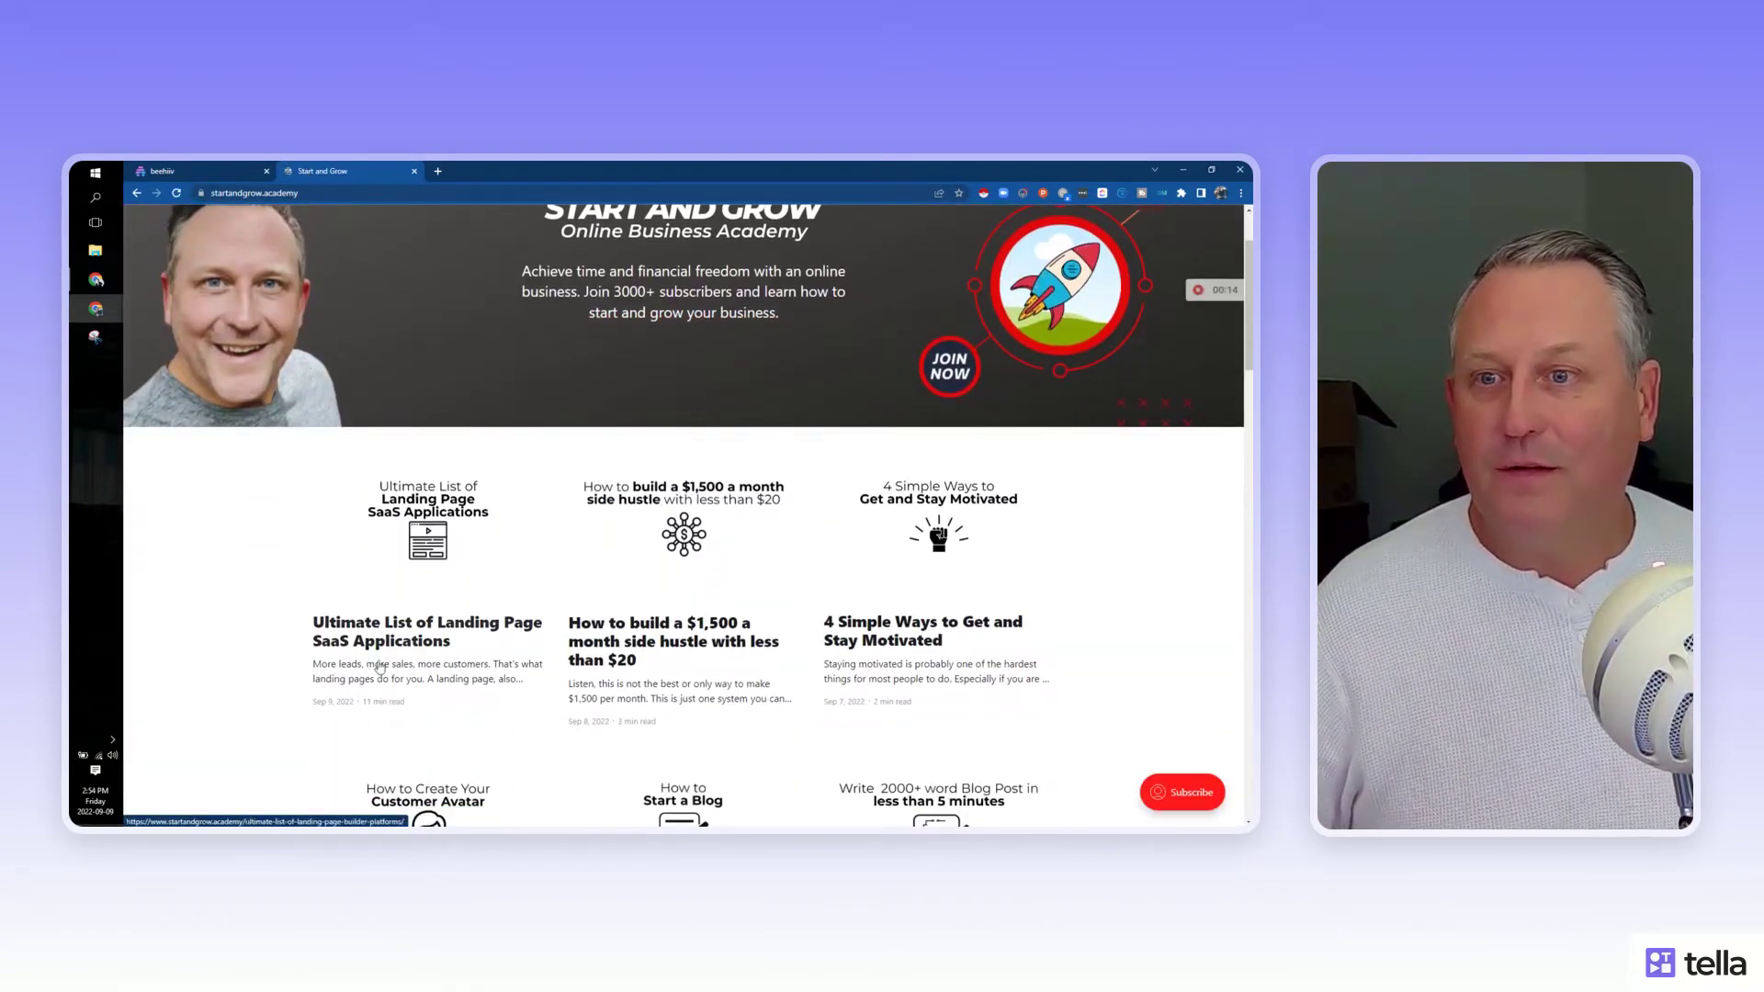
click(650, 646)
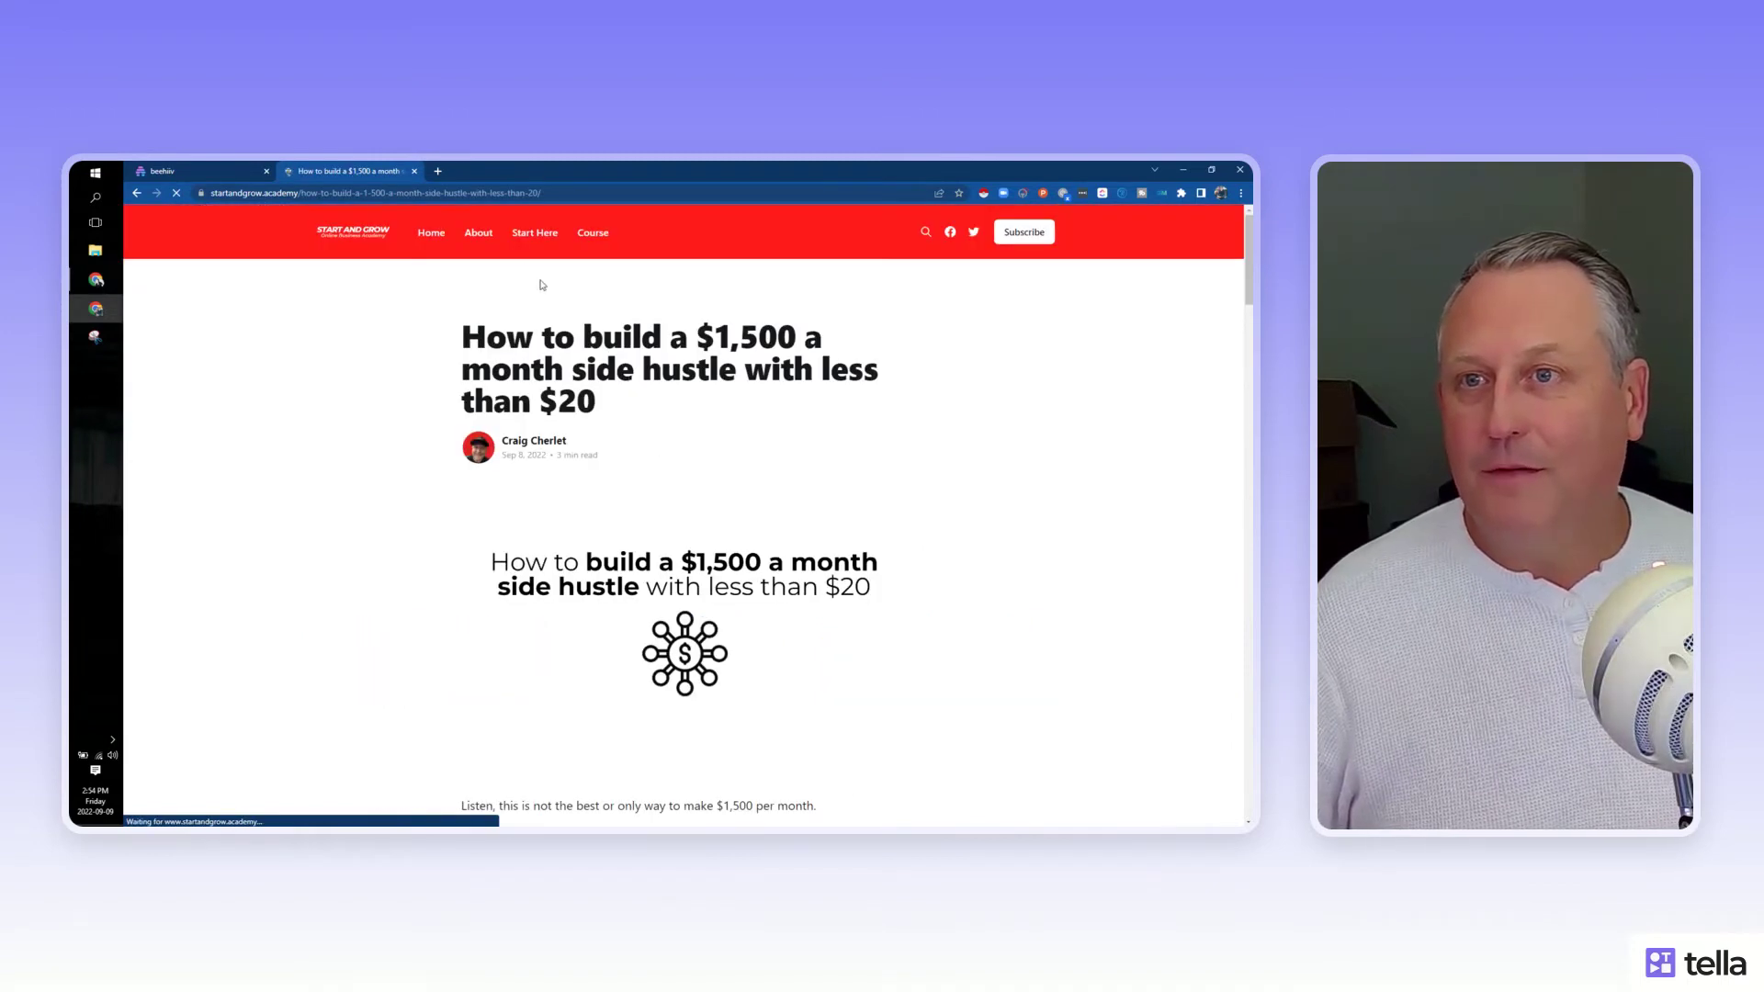
drag(462, 332, 601, 408)
key(ctrl+c)
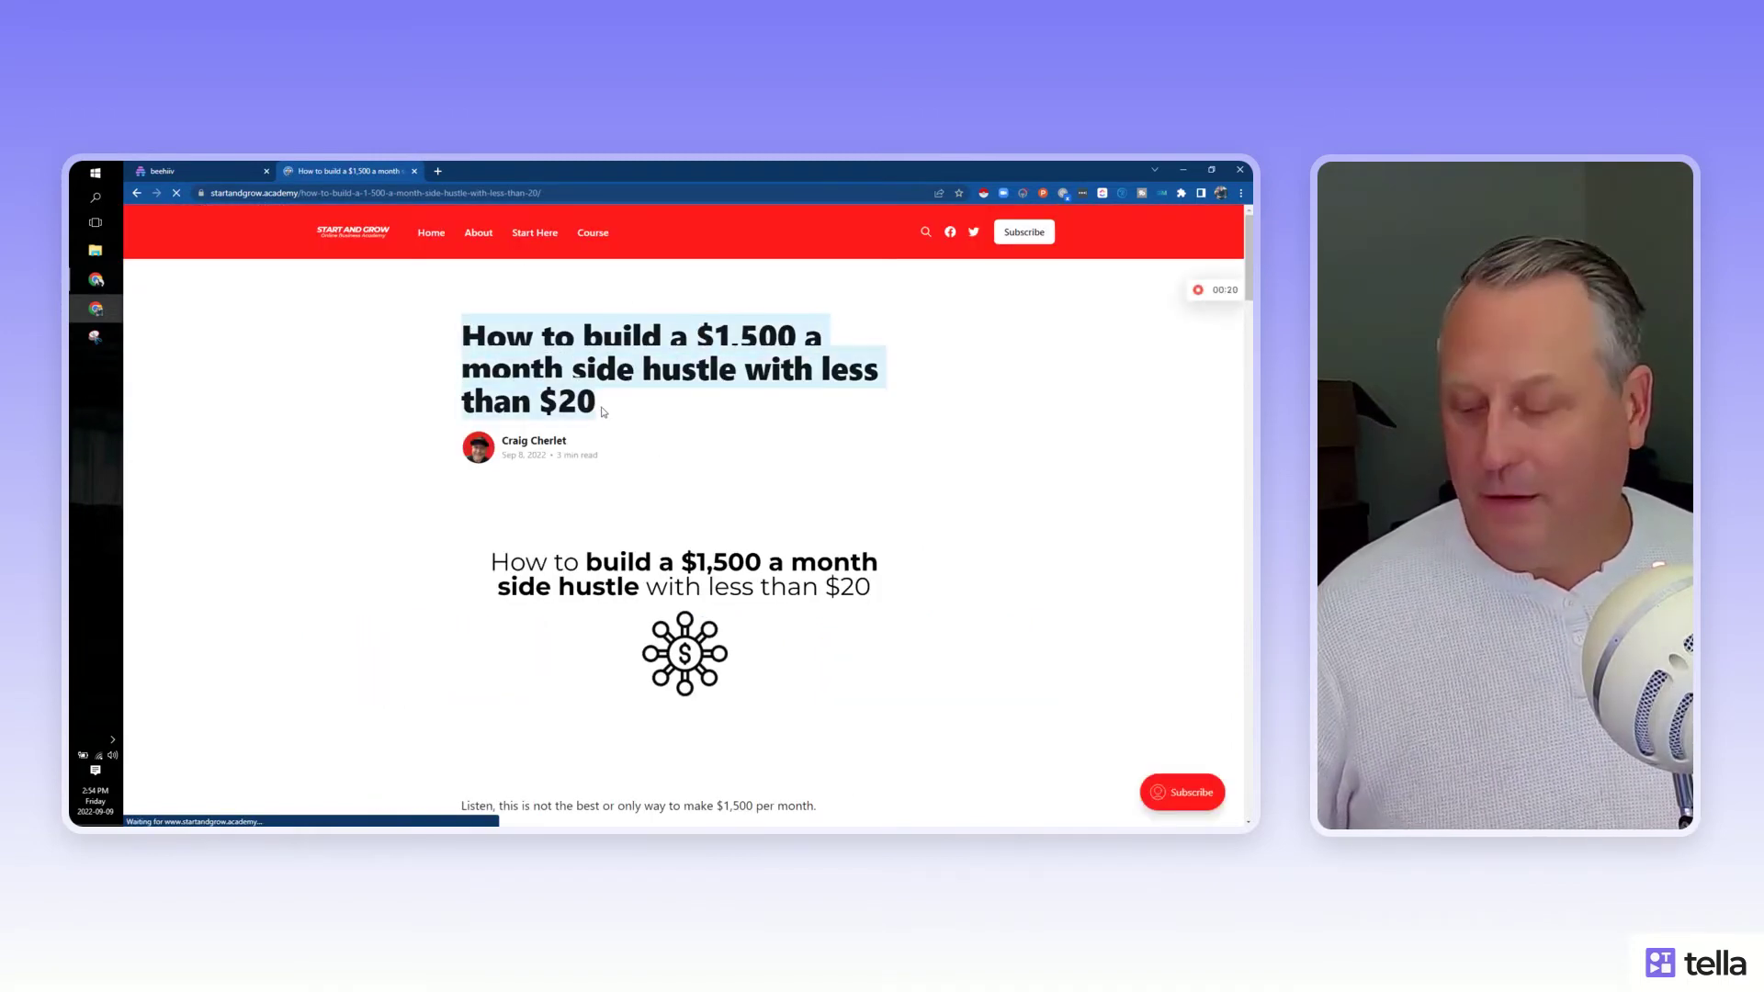
key(ctrl+Tab)
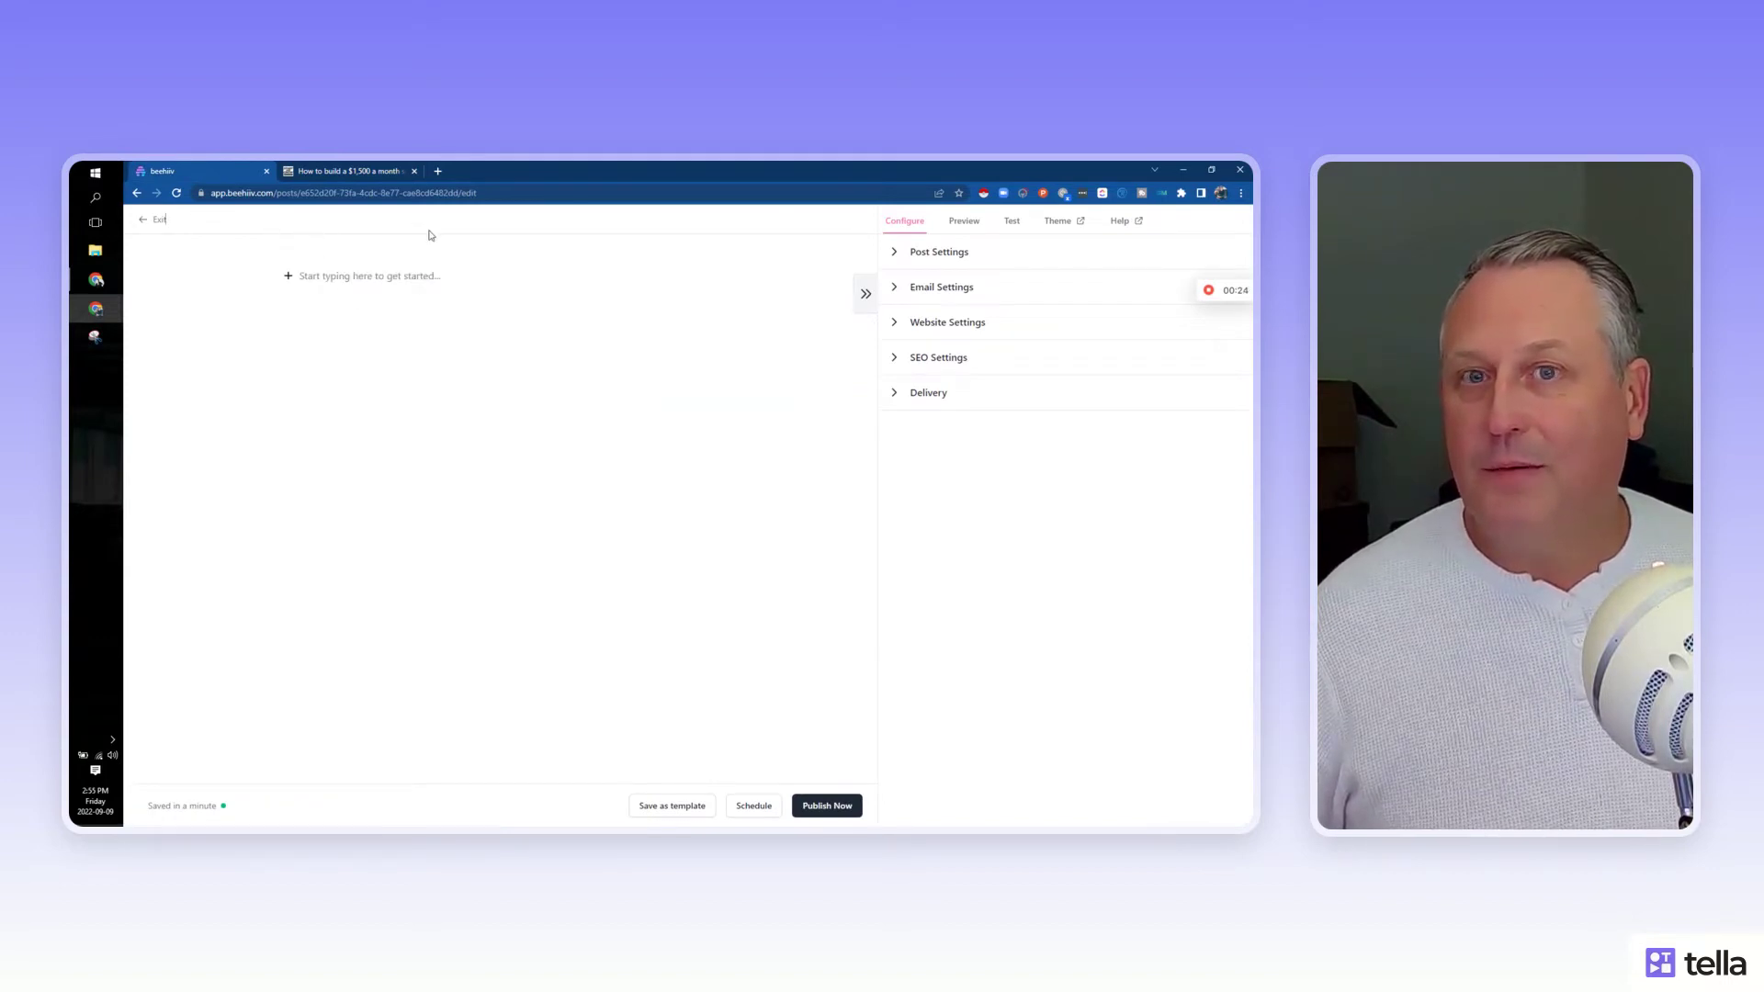
- Paste the side-hustle article's title into the empty post body and start a new paragraph
click(332, 277)
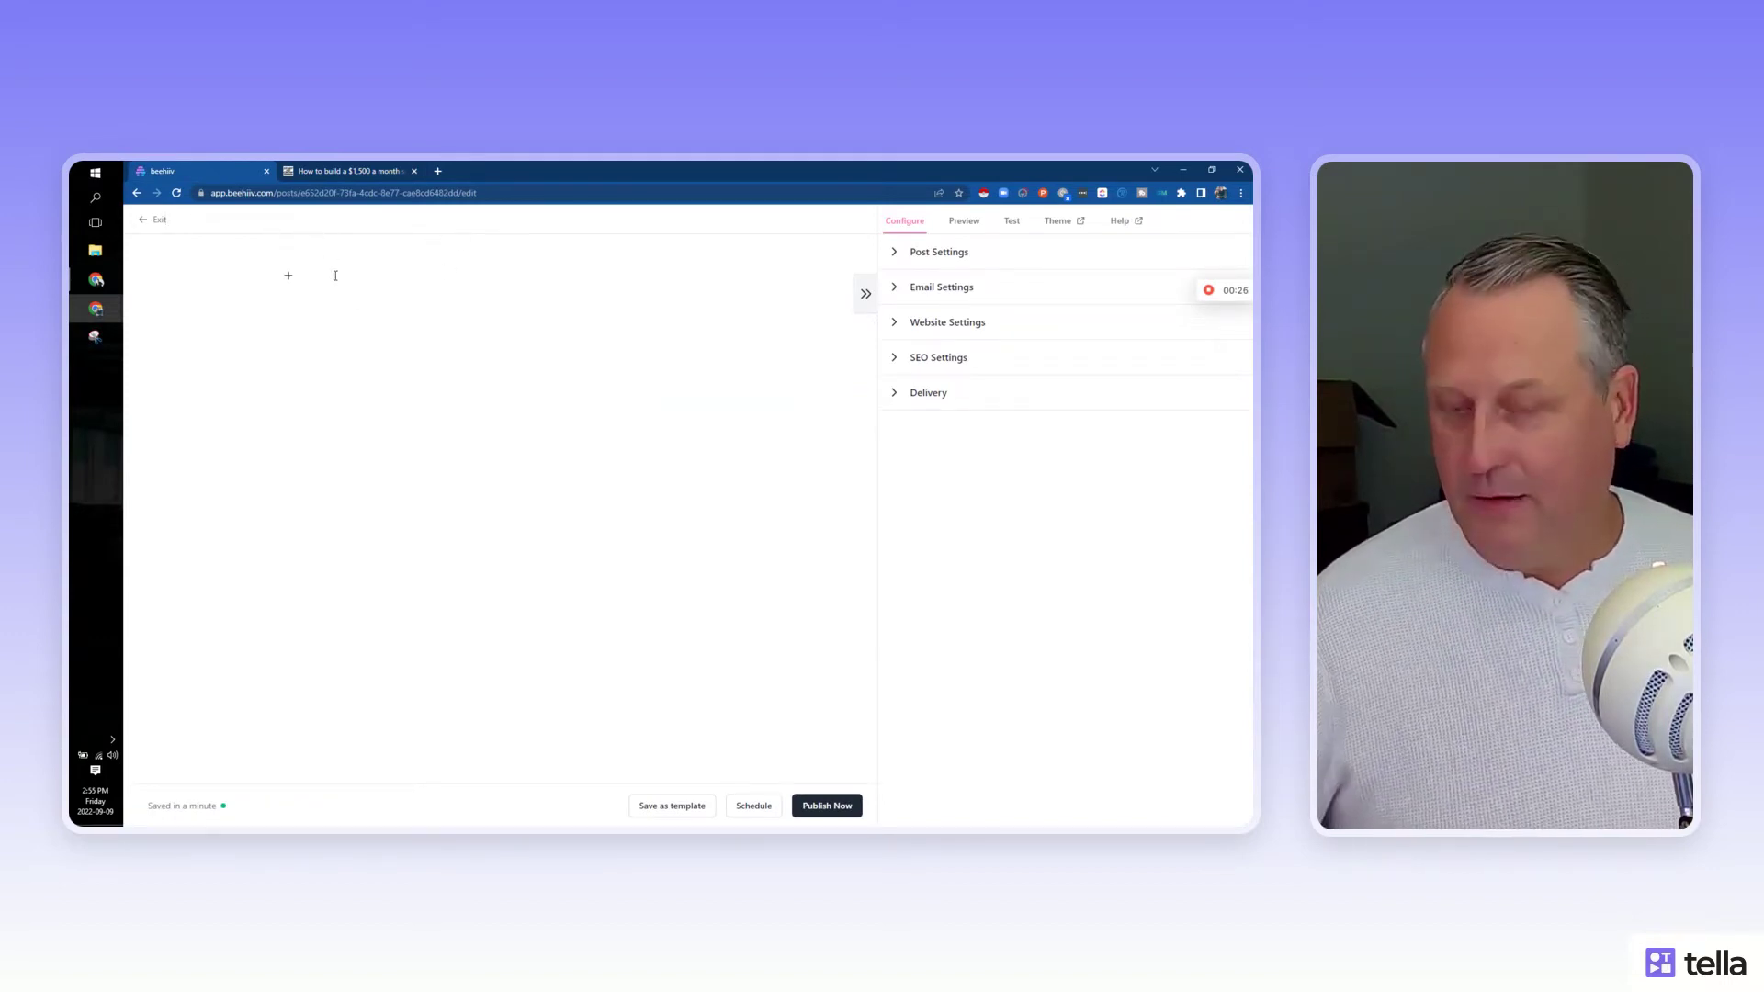
key(ctrl+v)
key(Return)
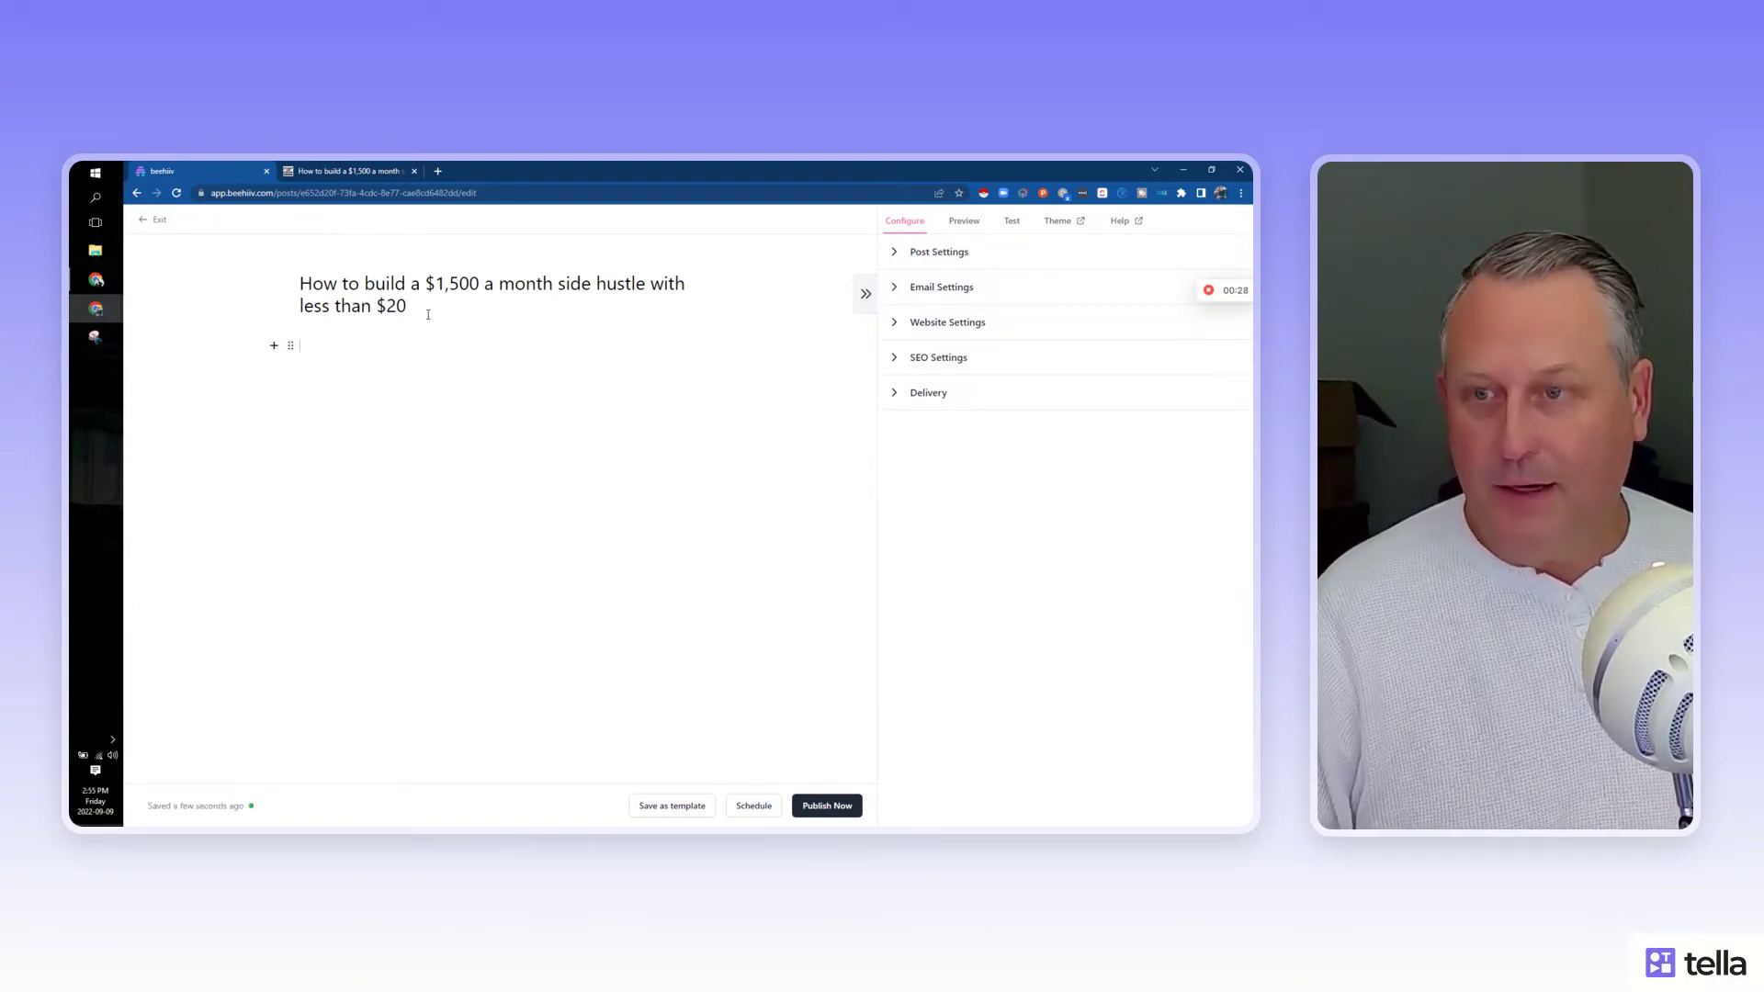
- Copy the full article body from the original blog post and paste it under the title
click(347, 172)
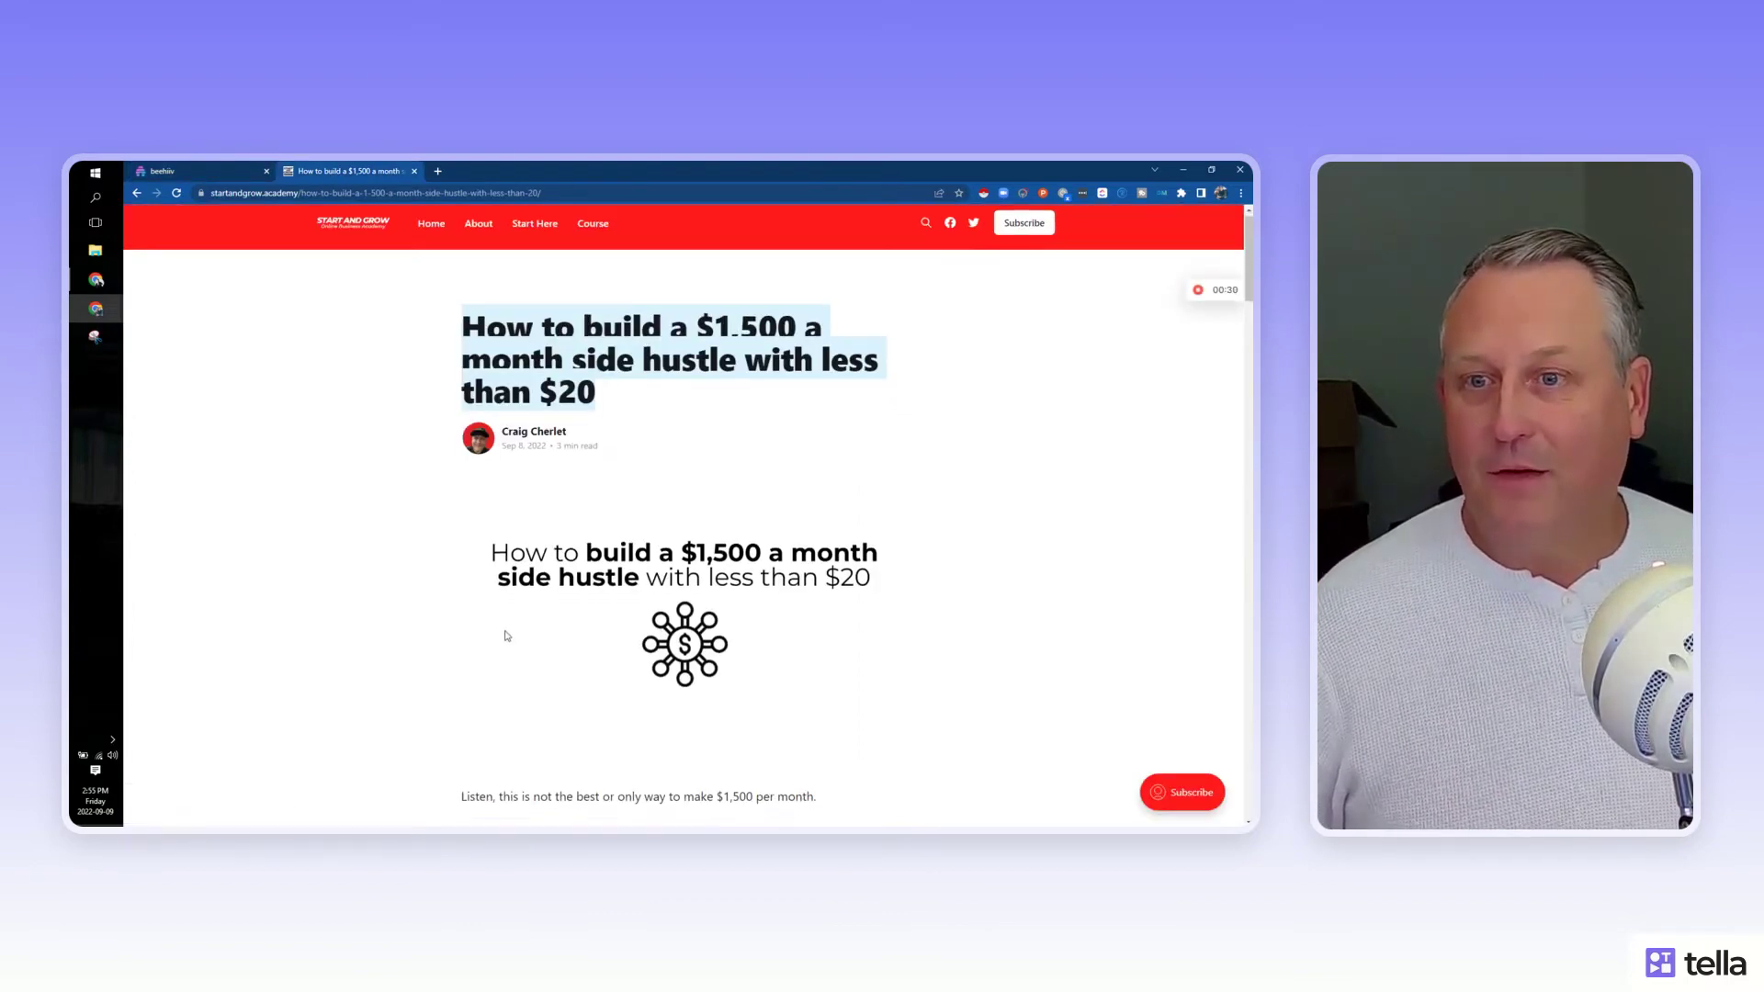
scroll(474, 623, down, 2)
drag(464, 638, 901, 354)
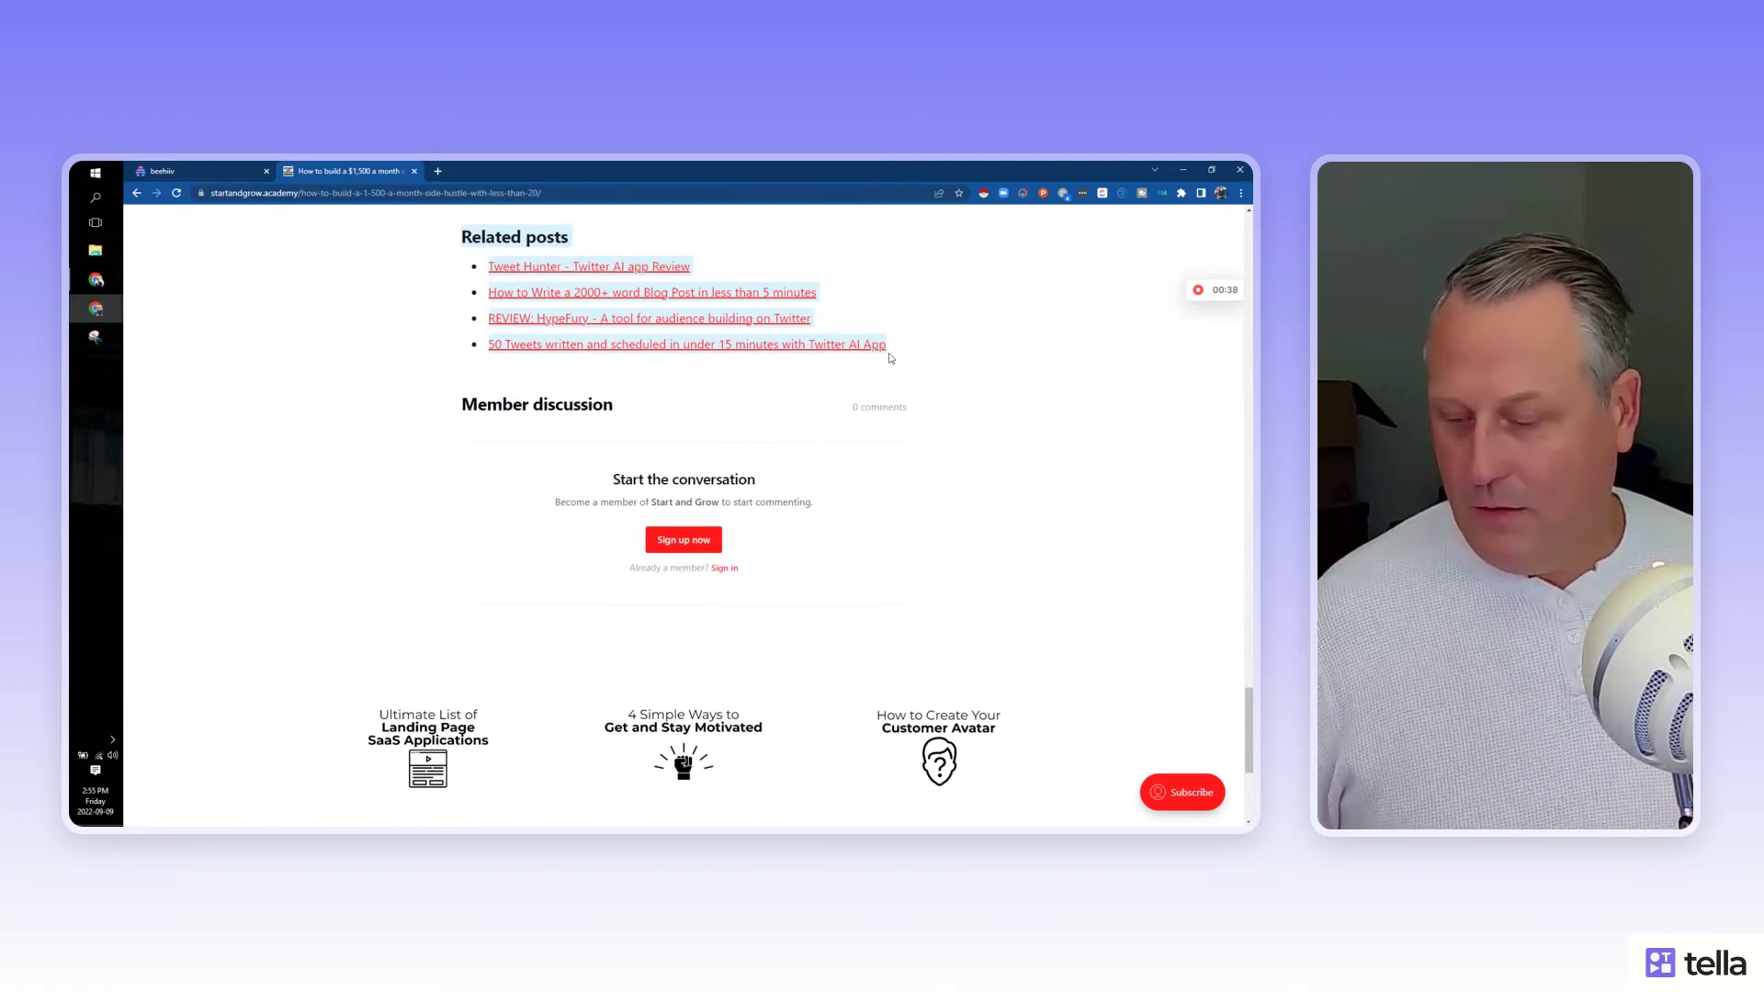
click(197, 172)
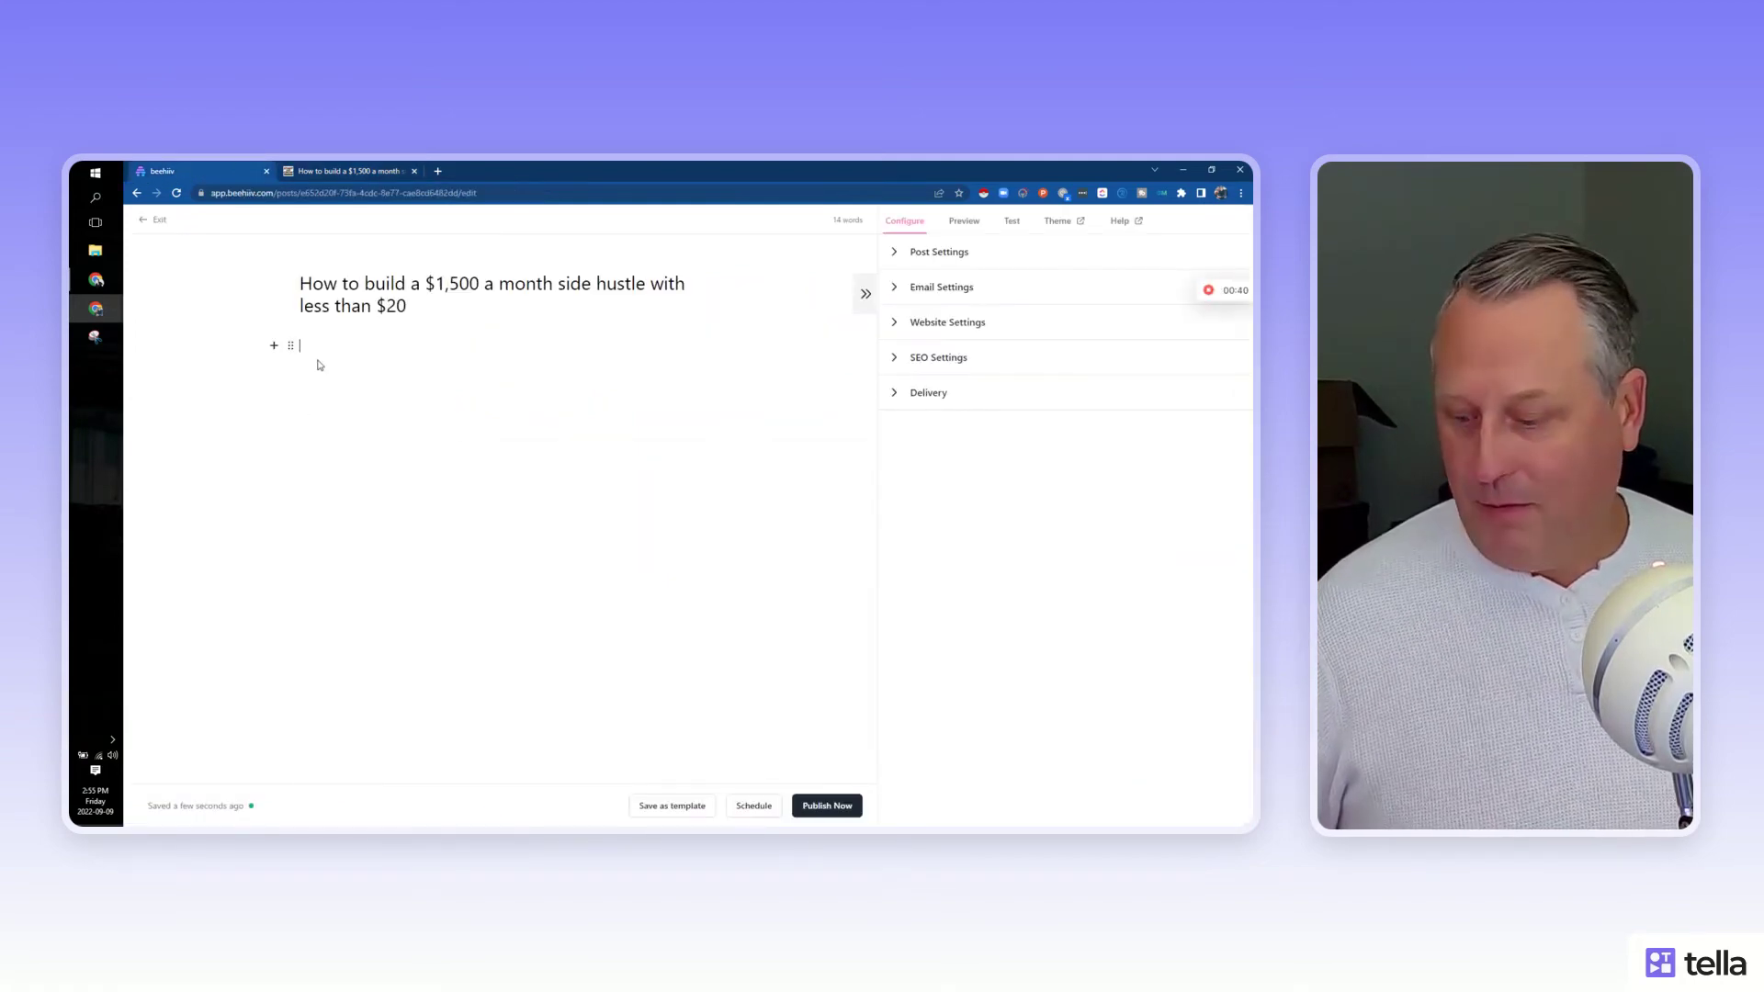
key(ctrl+v)
scroll(408, 438, down, 2)
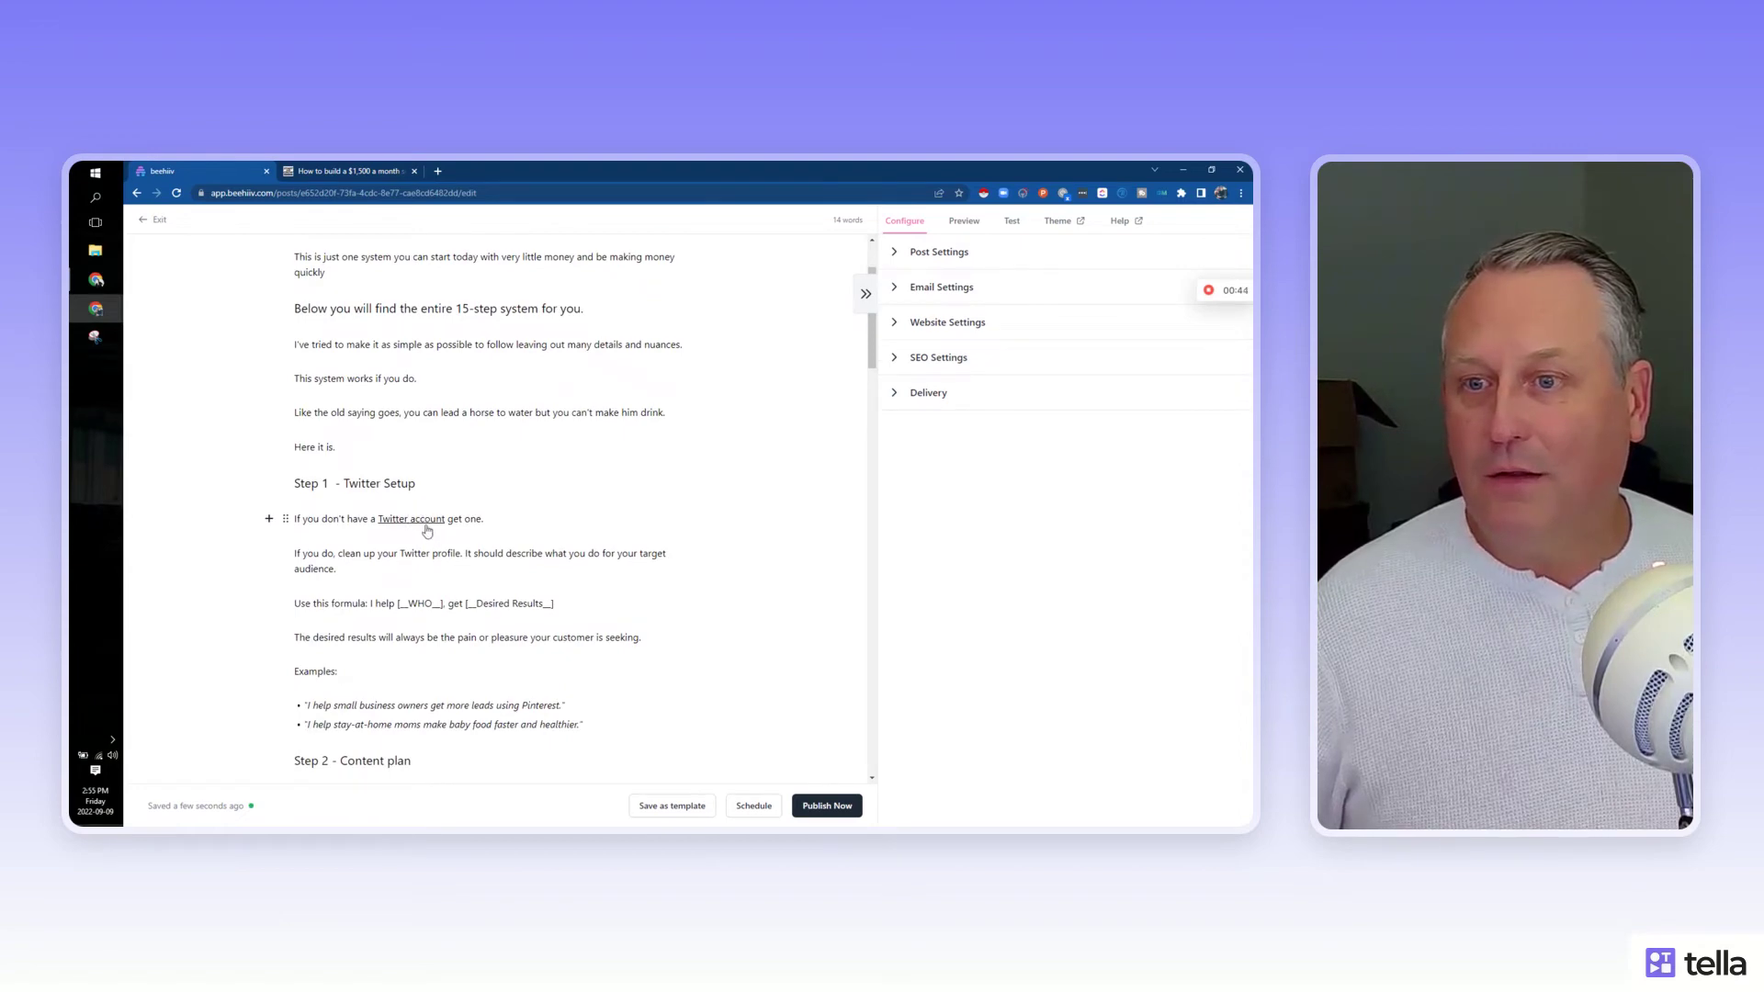
scroll(426, 530, down, 15)
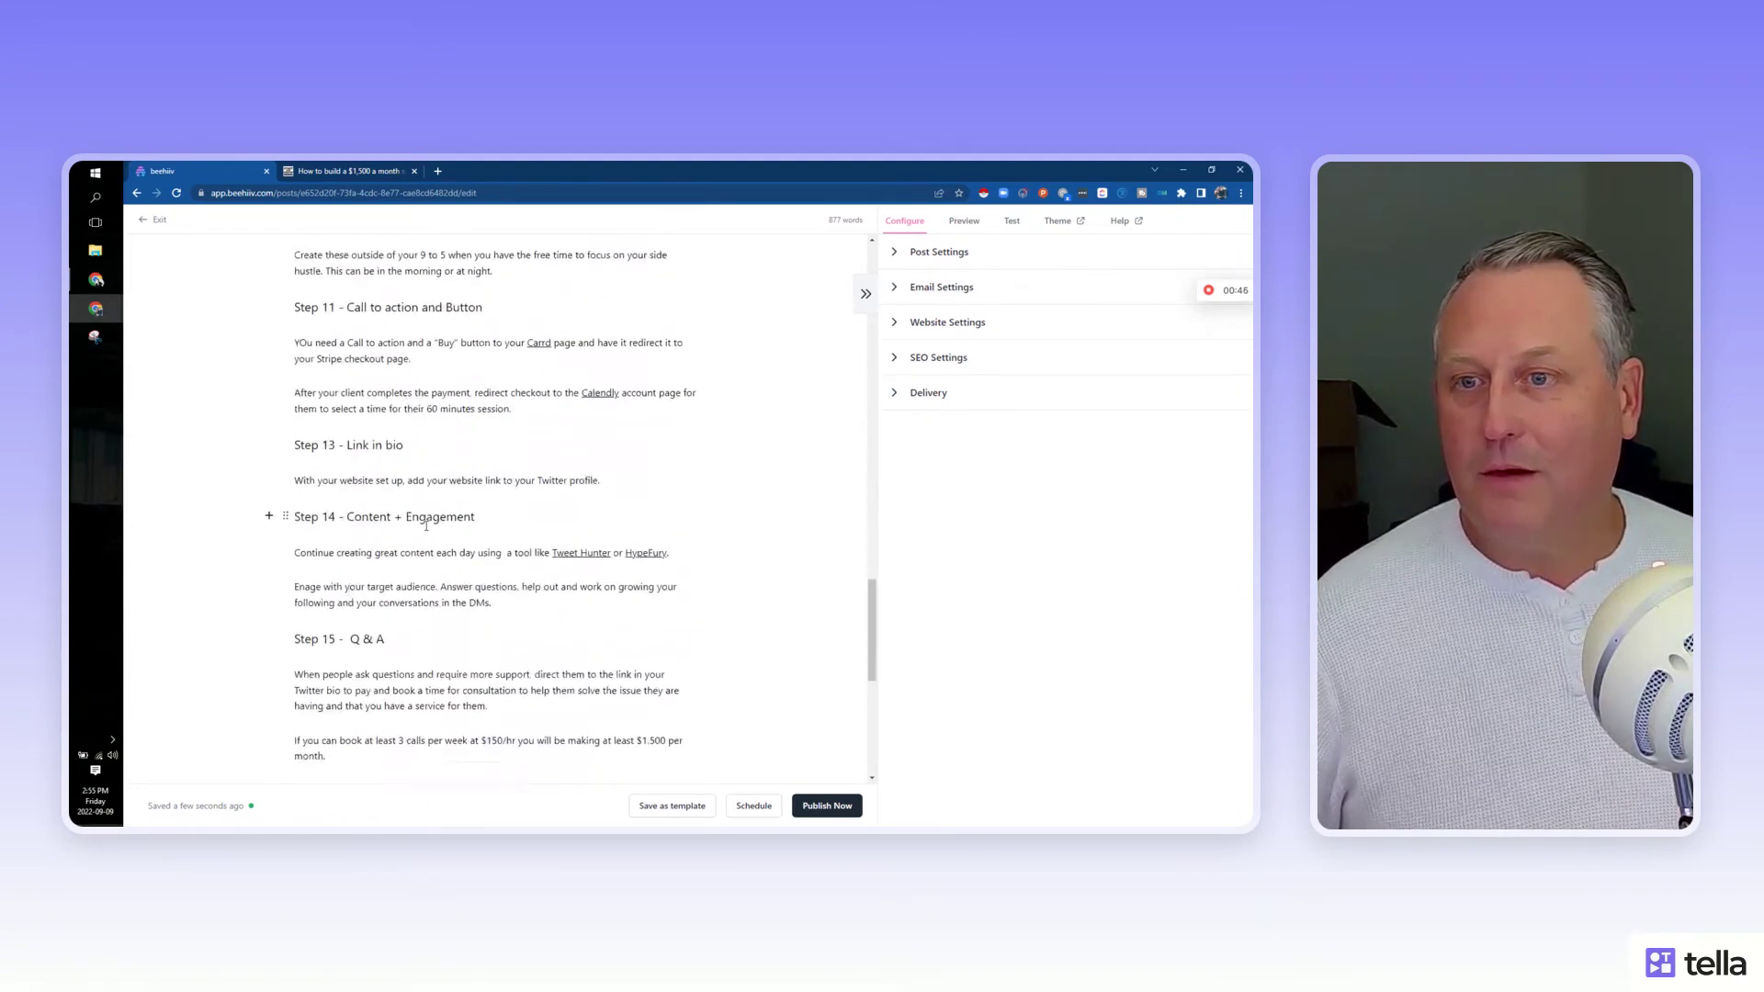
scroll(426, 525, down, 5)
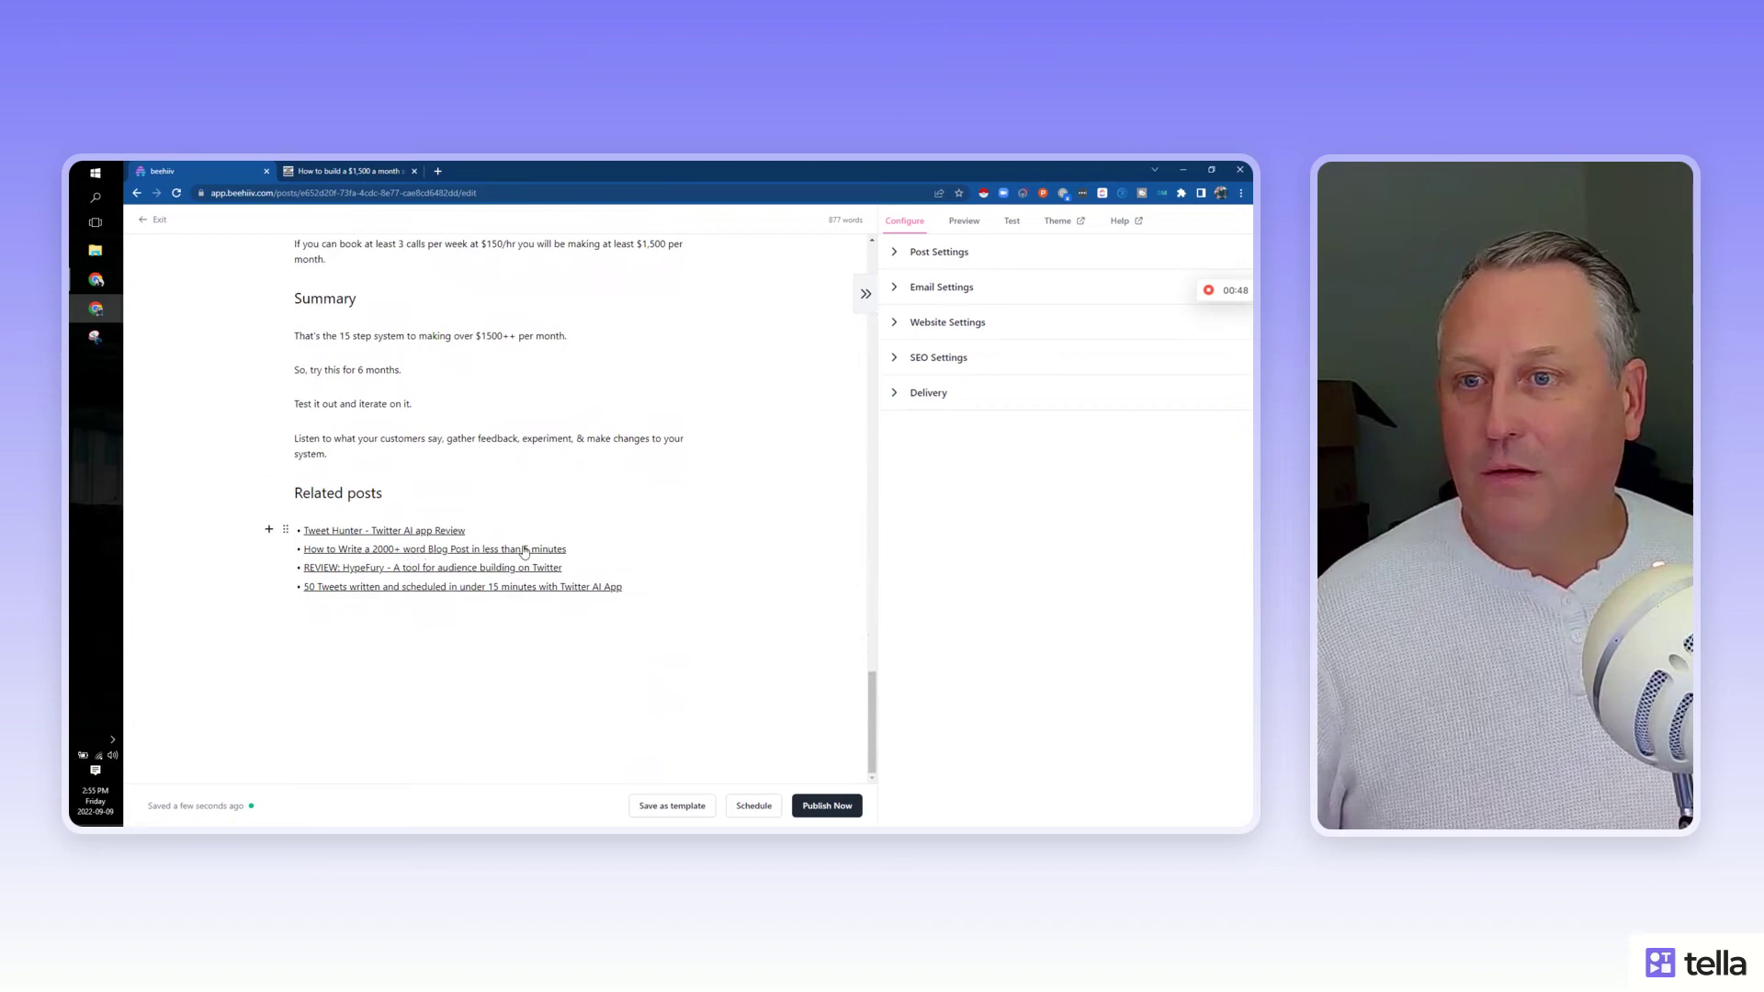
scroll(488, 429, up, 6)
scroll(489, 428, up, 20)
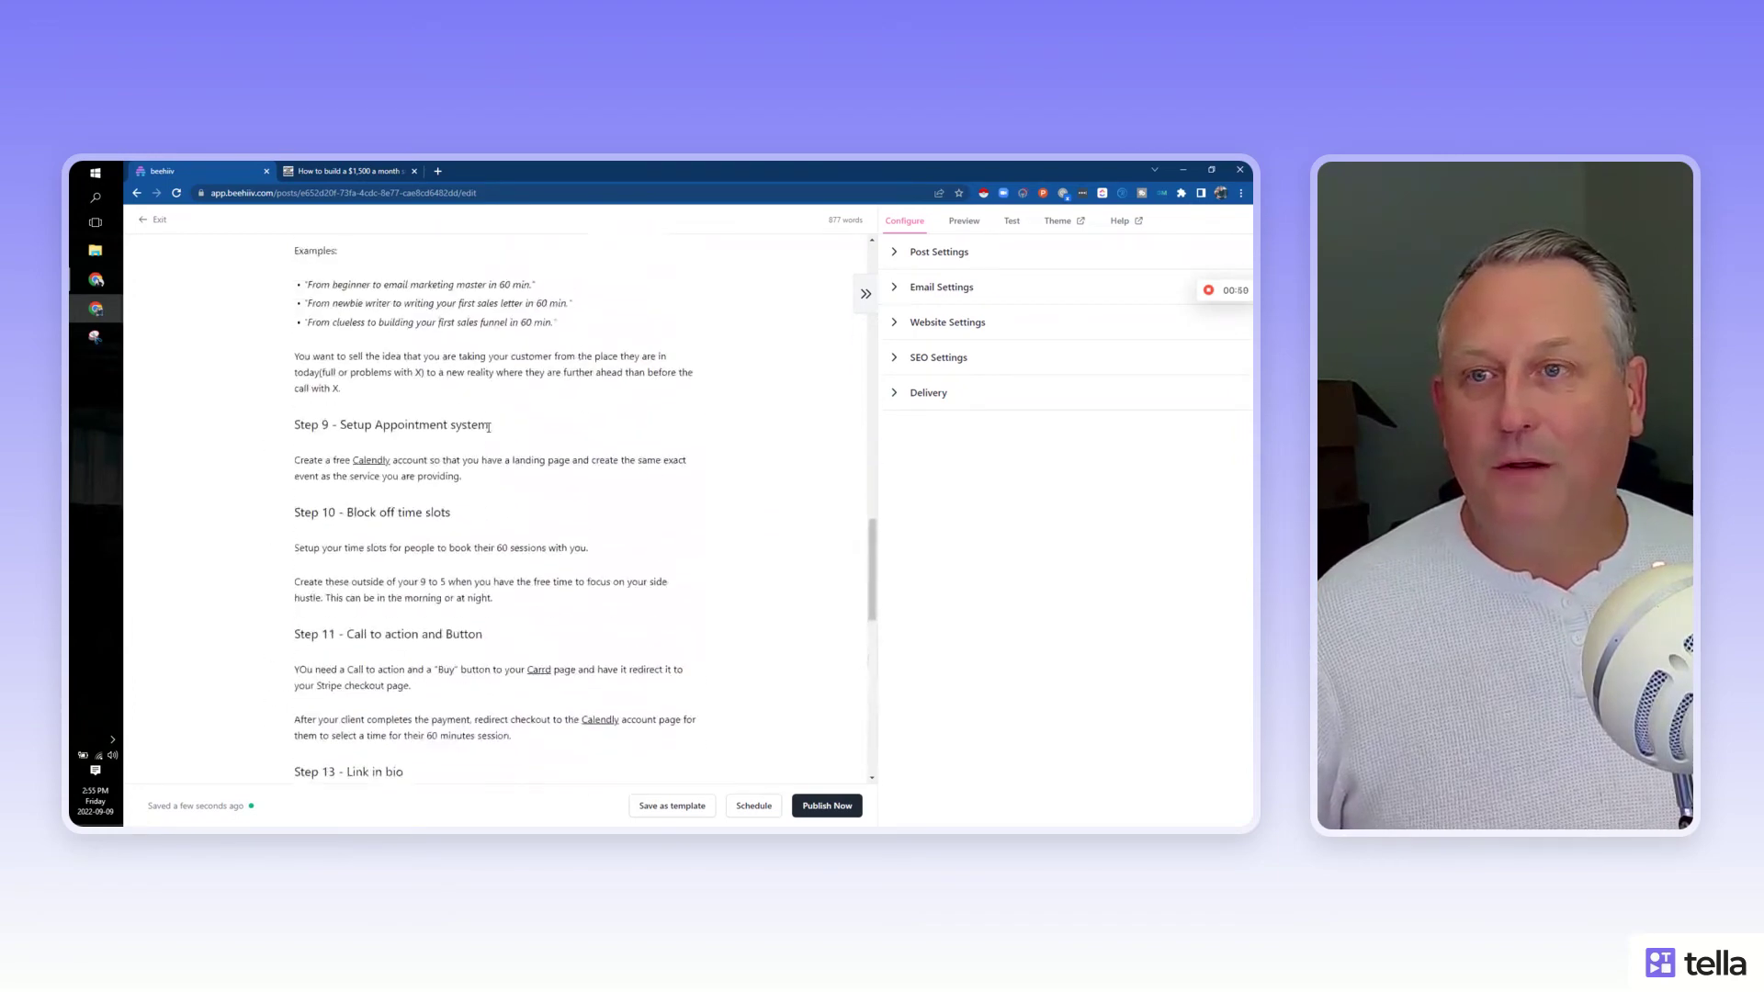
scroll(489, 429, up, 8)
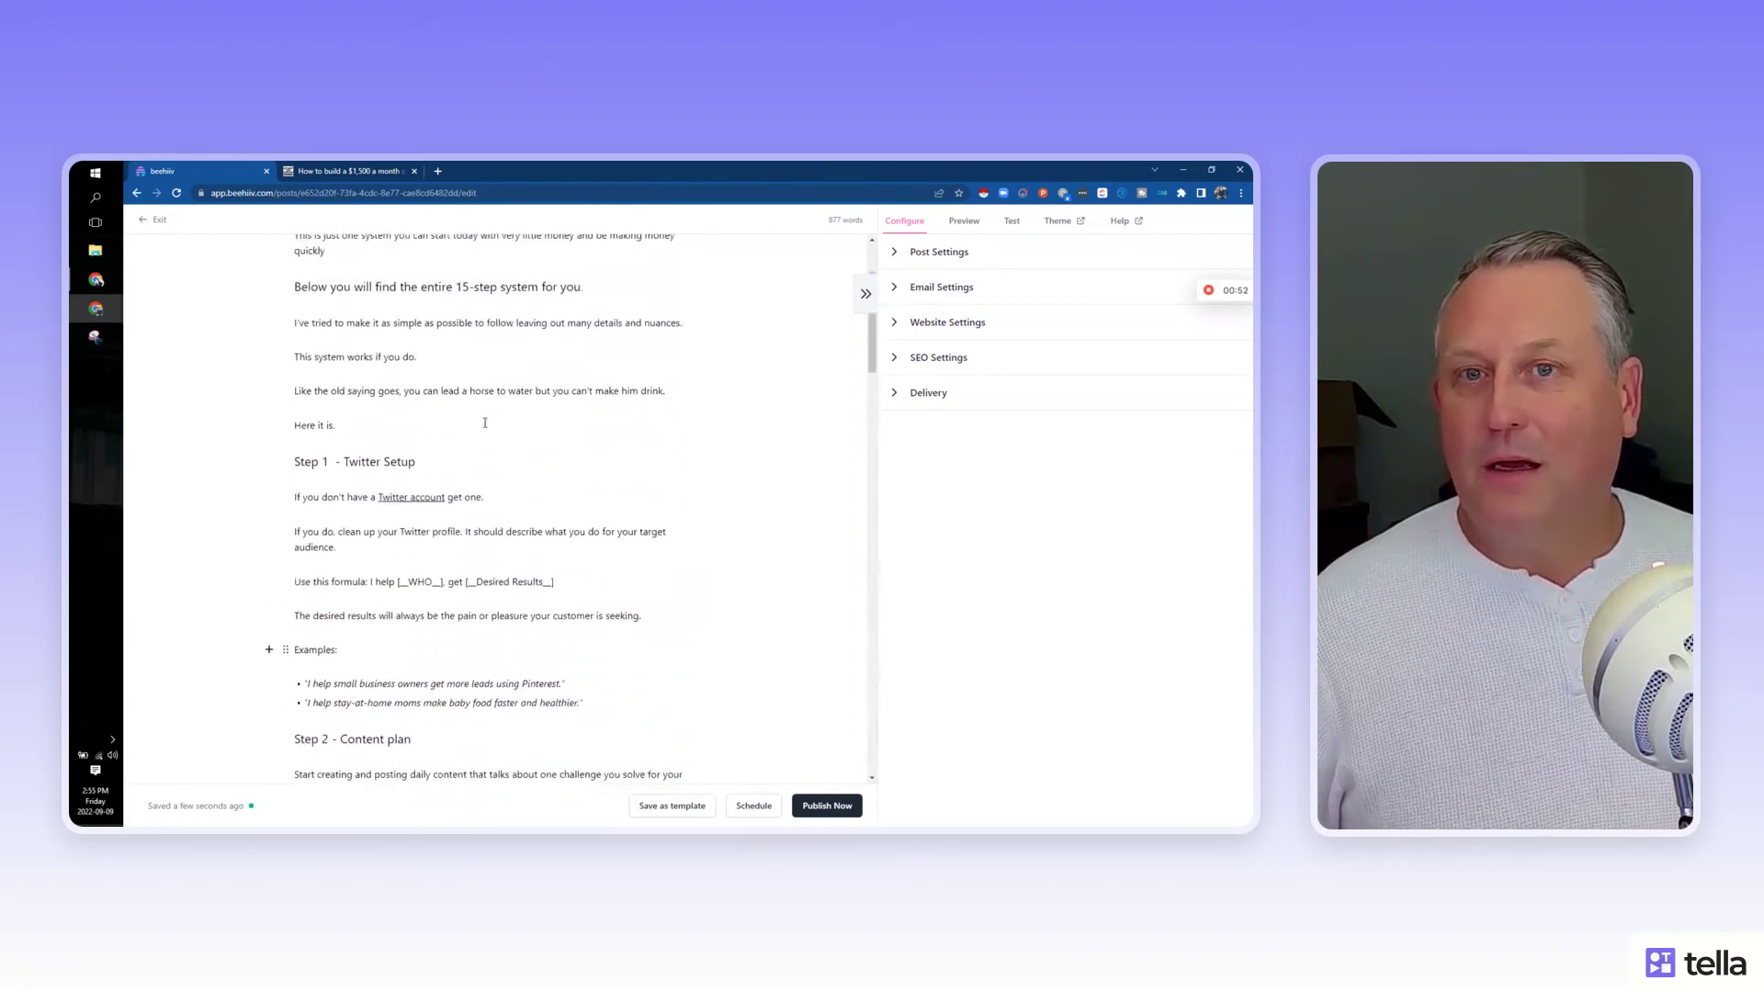
- Replace the post's 'New Post' title with the copied article headline
click(941, 253)
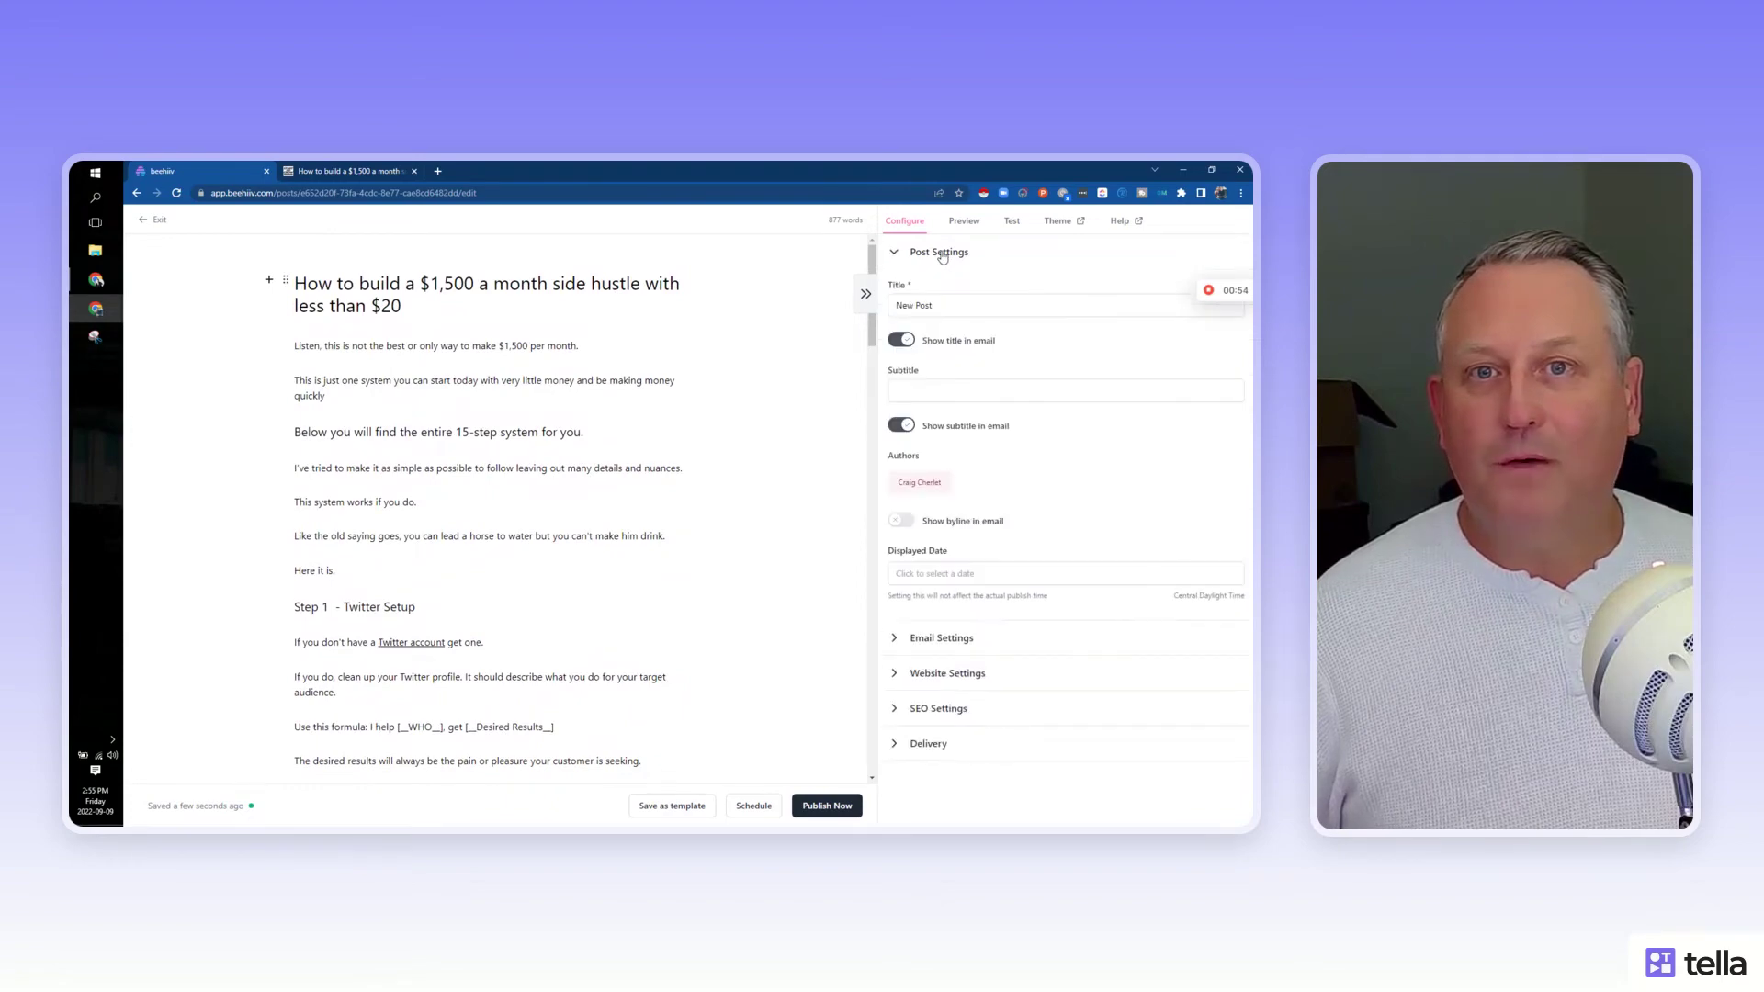
triple_click(371, 302)
key(ctrl+c)
click(953, 305)
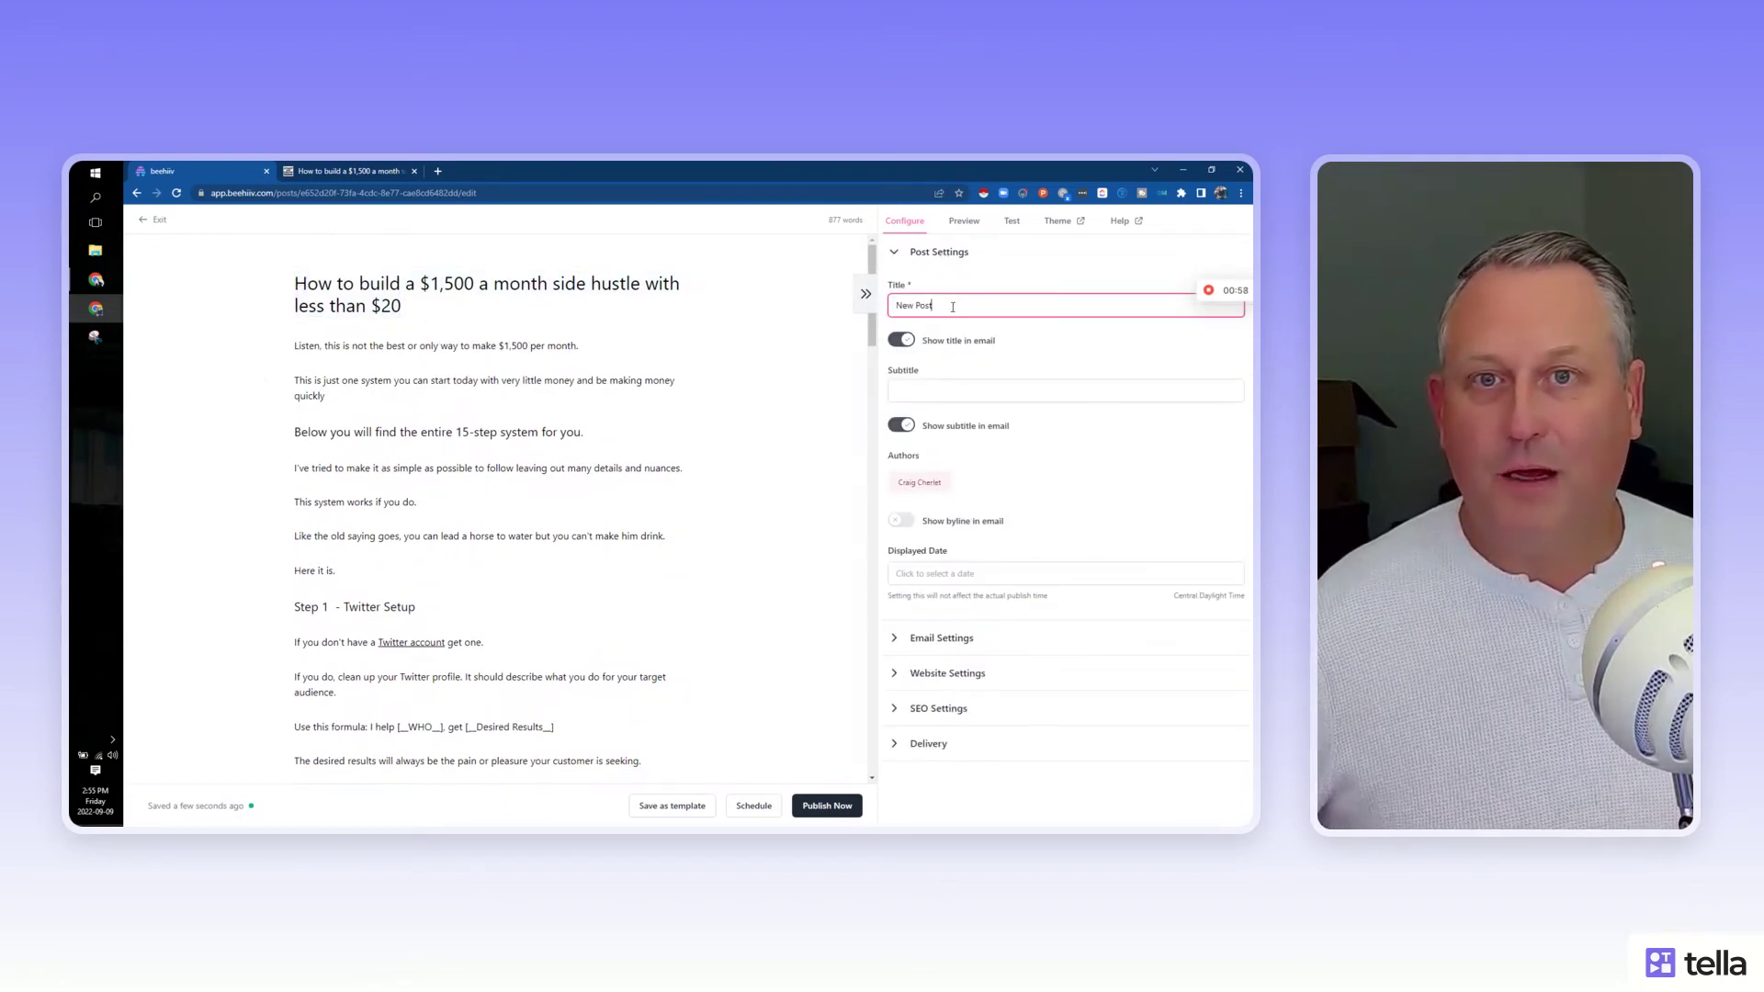
key(ctrl+a)
key(ctrl+v)
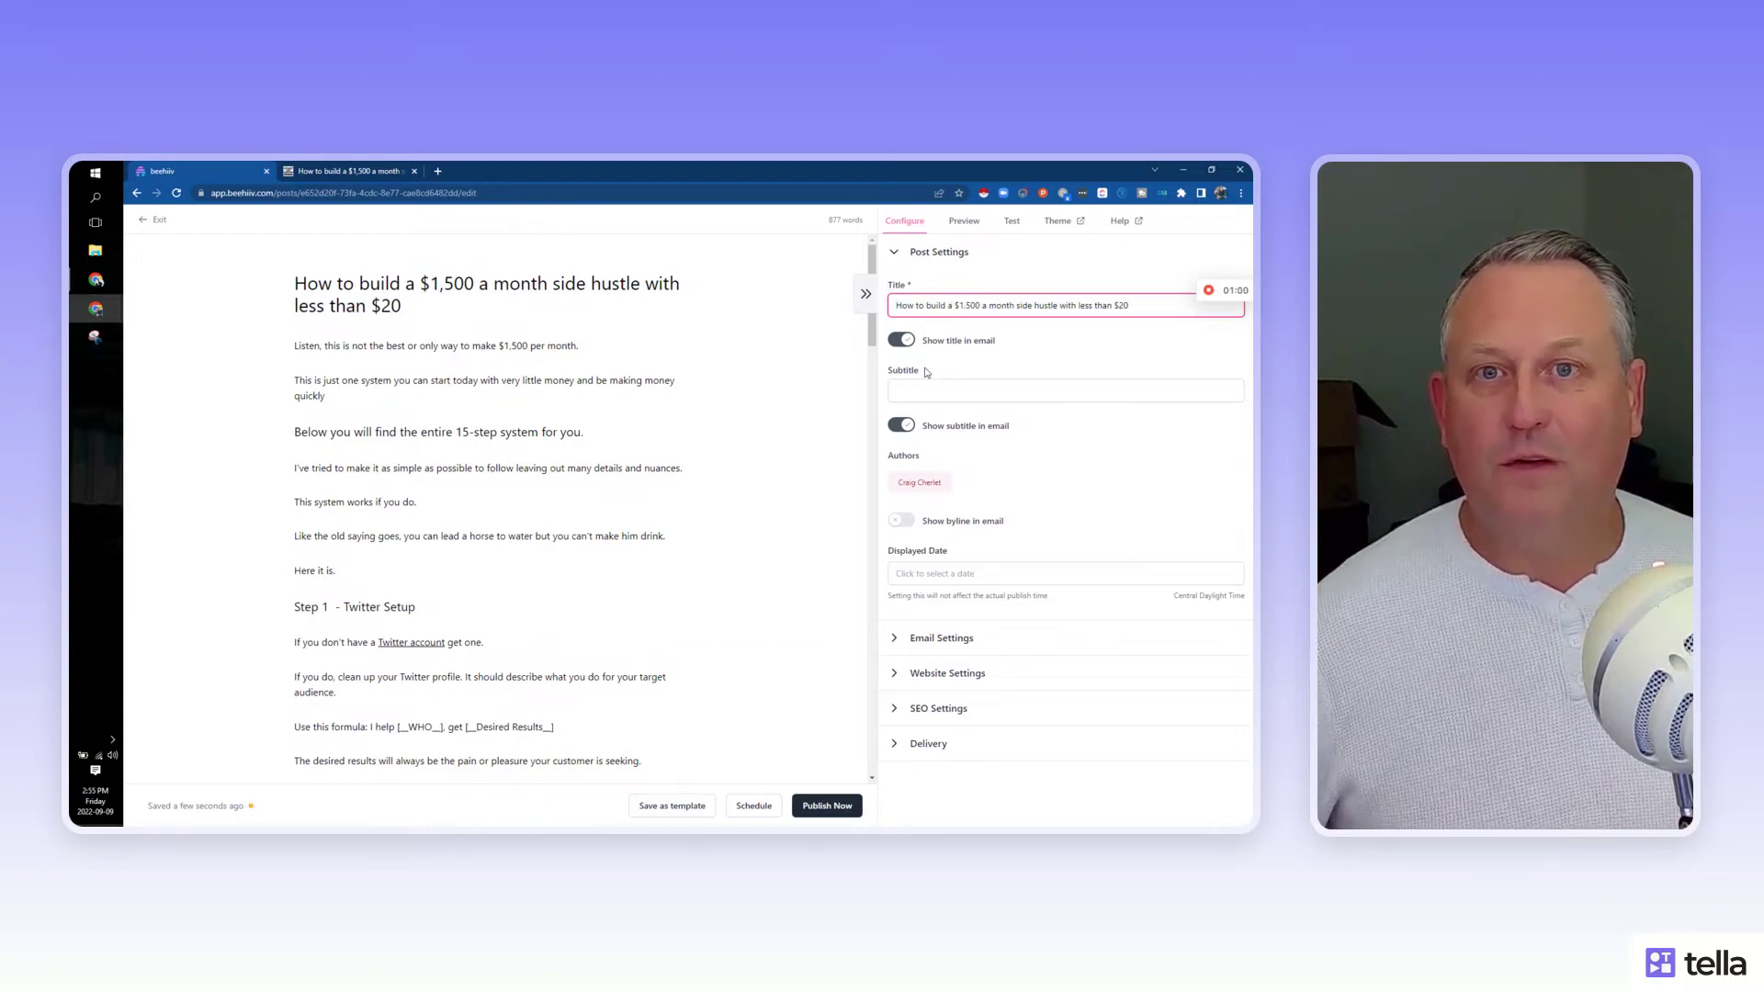
- Review the email subject and preview settings, collapse the settings panels, and open the post preview
click(910, 387)
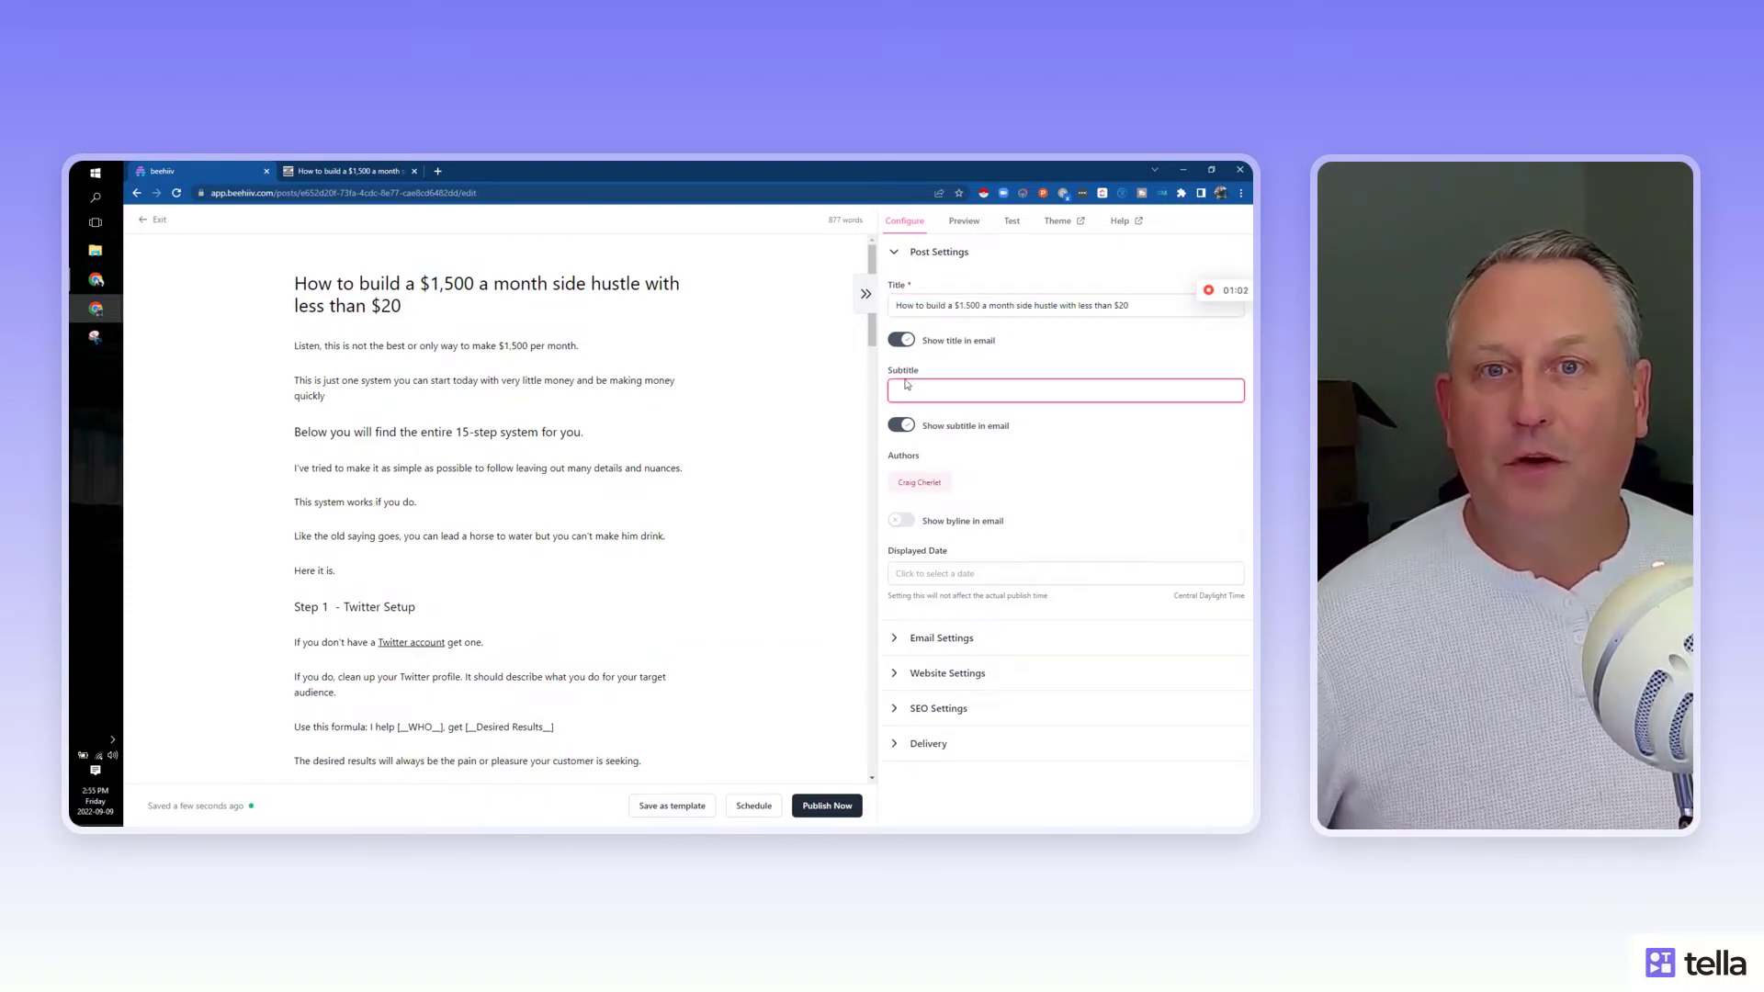
triple_click(441, 345)
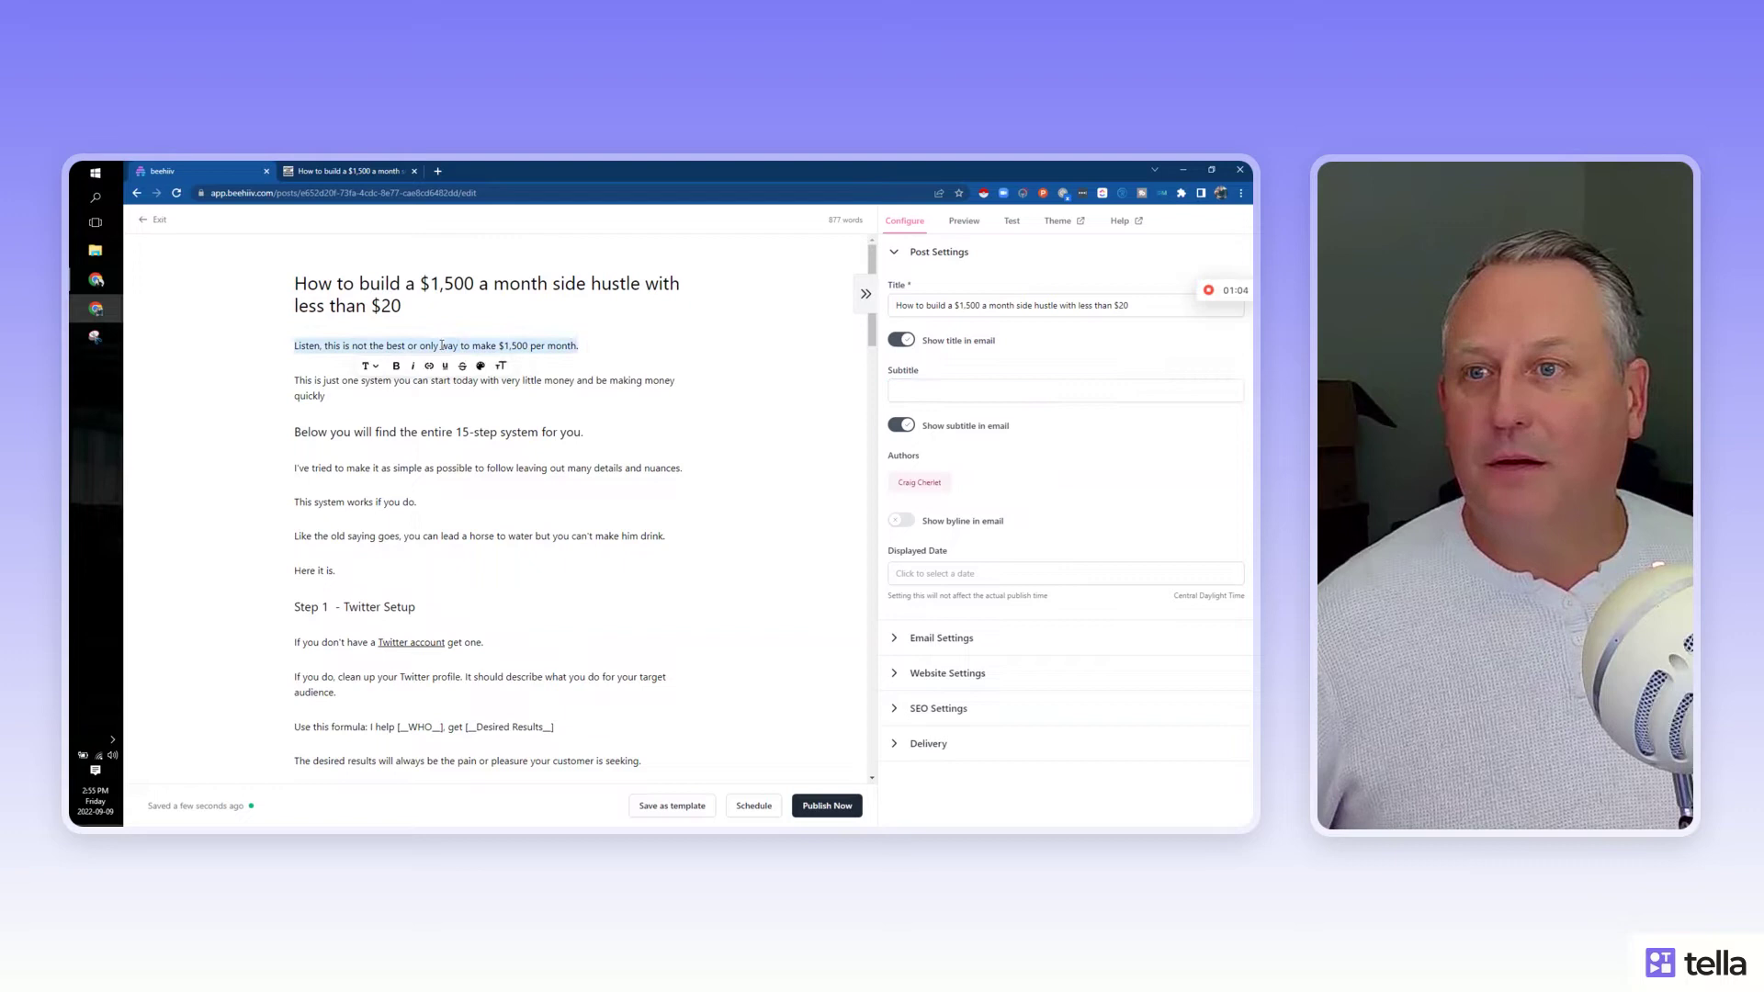
click(949, 644)
scroll(941, 588, down, 2)
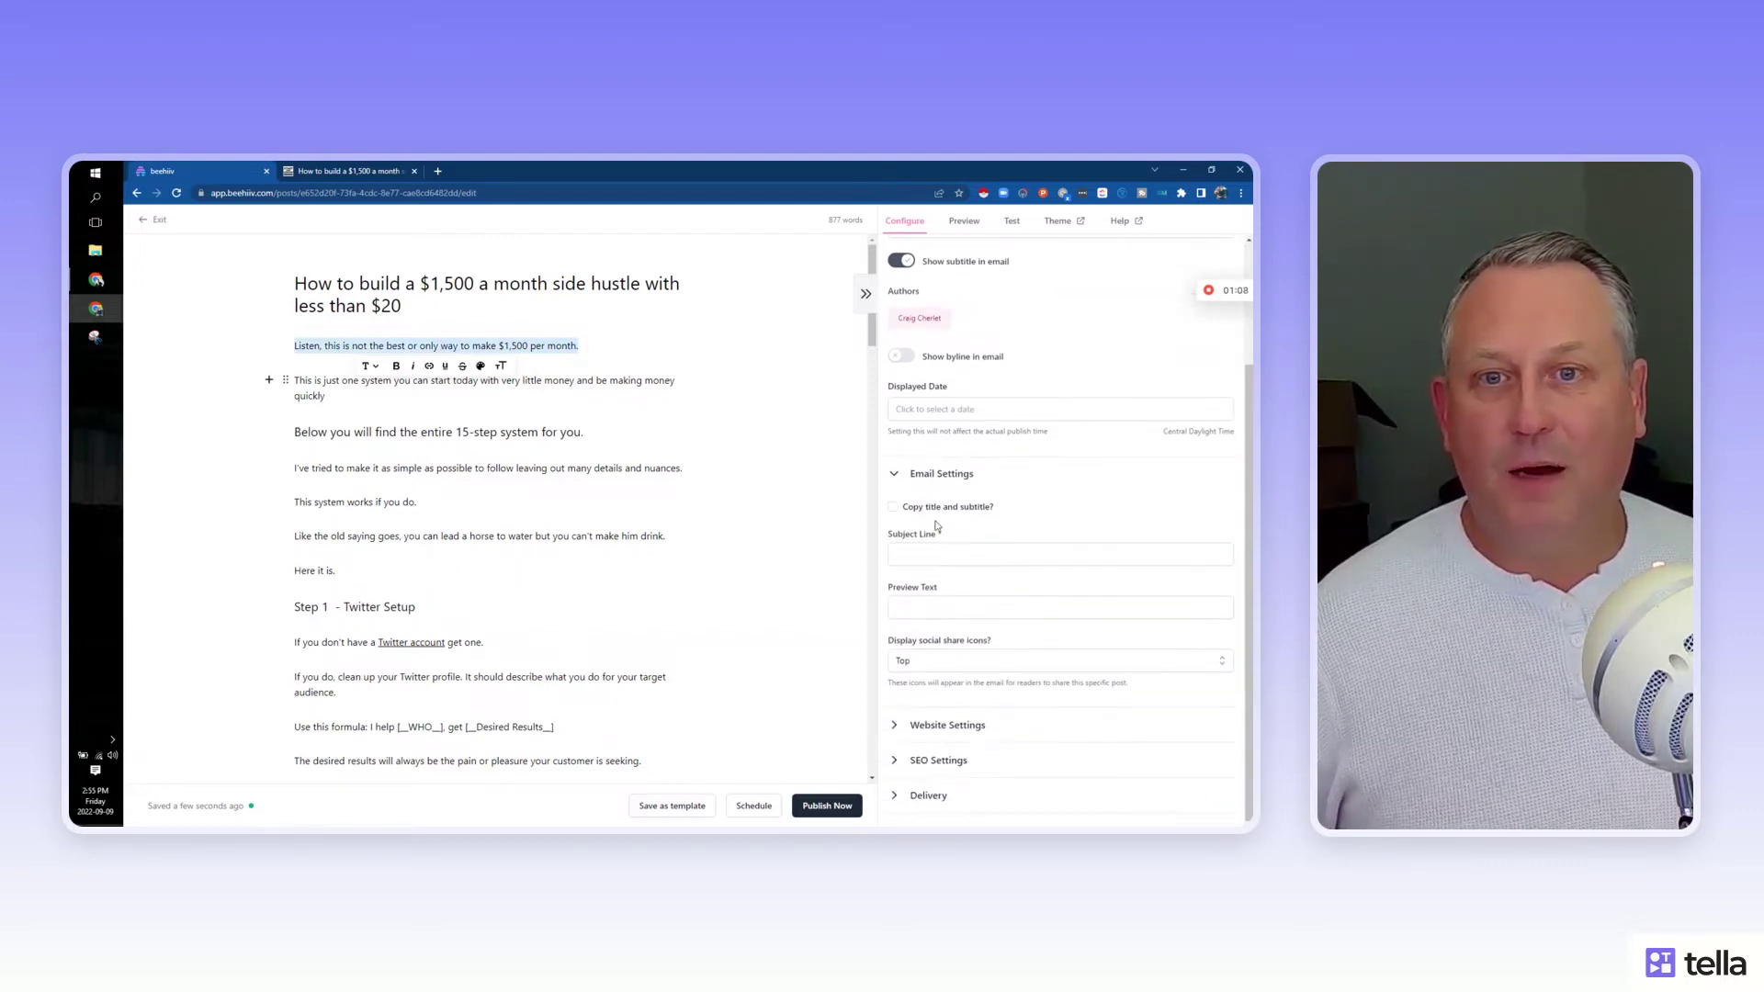
scroll(1020, 577, down, 1)
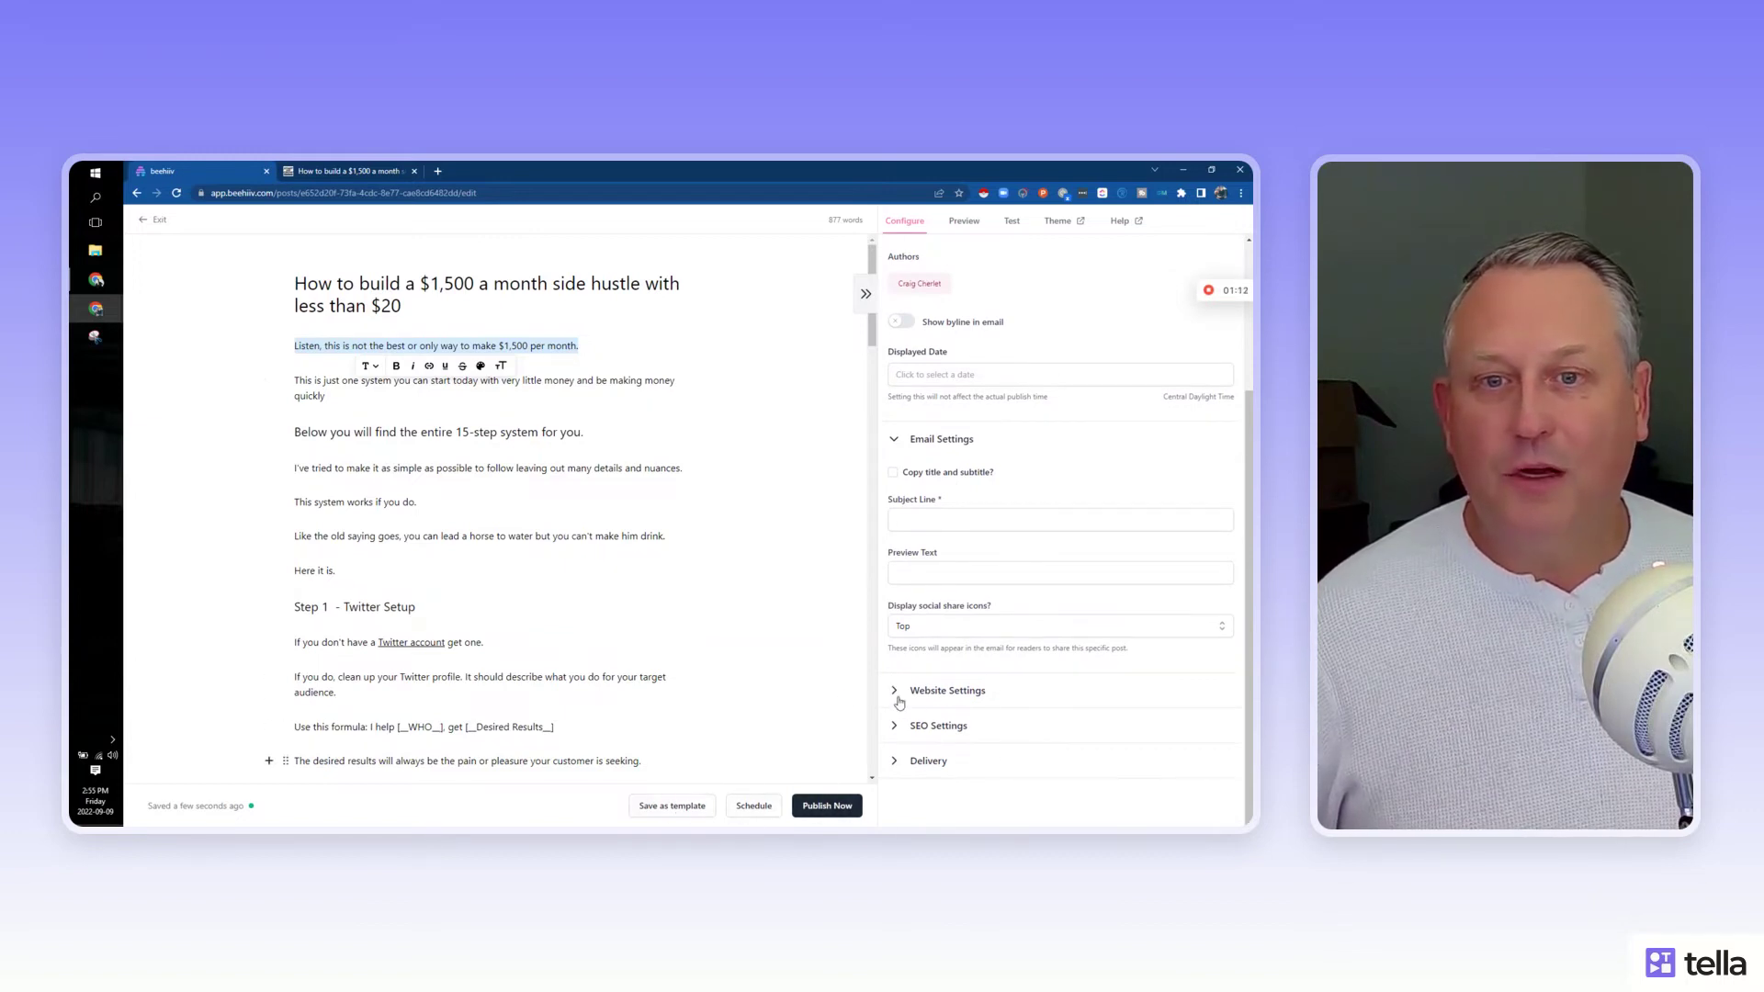
click(928, 441)
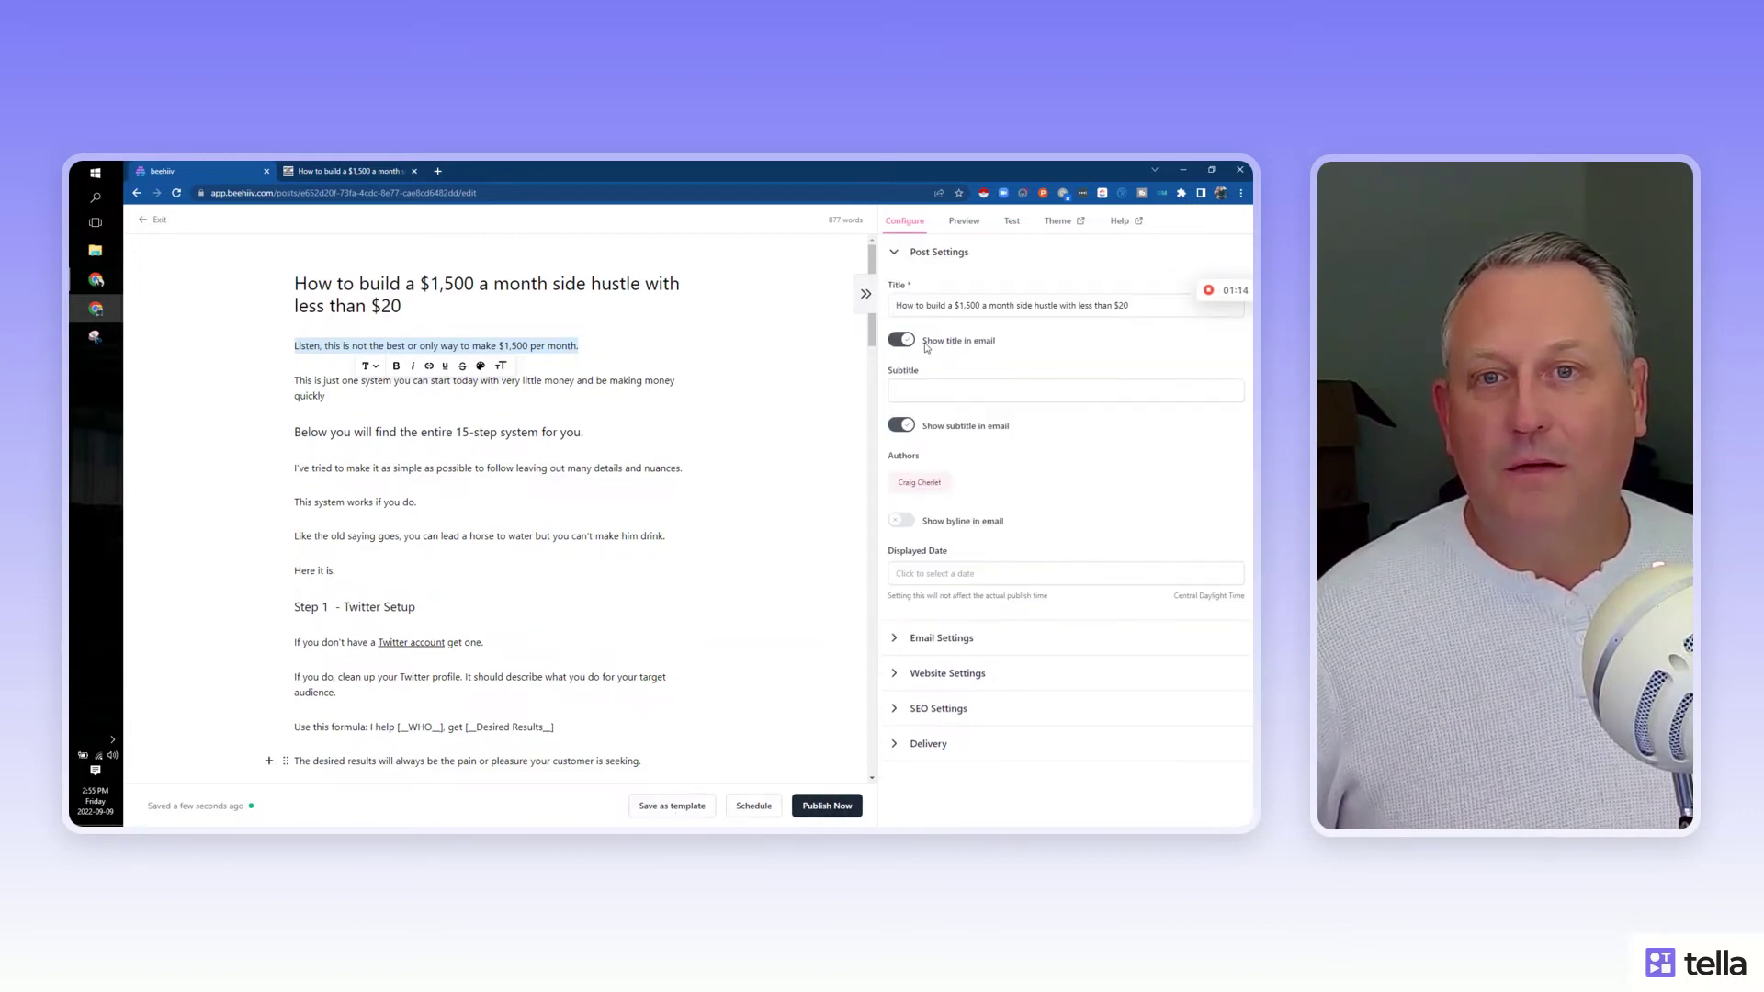
click(930, 250)
click(963, 222)
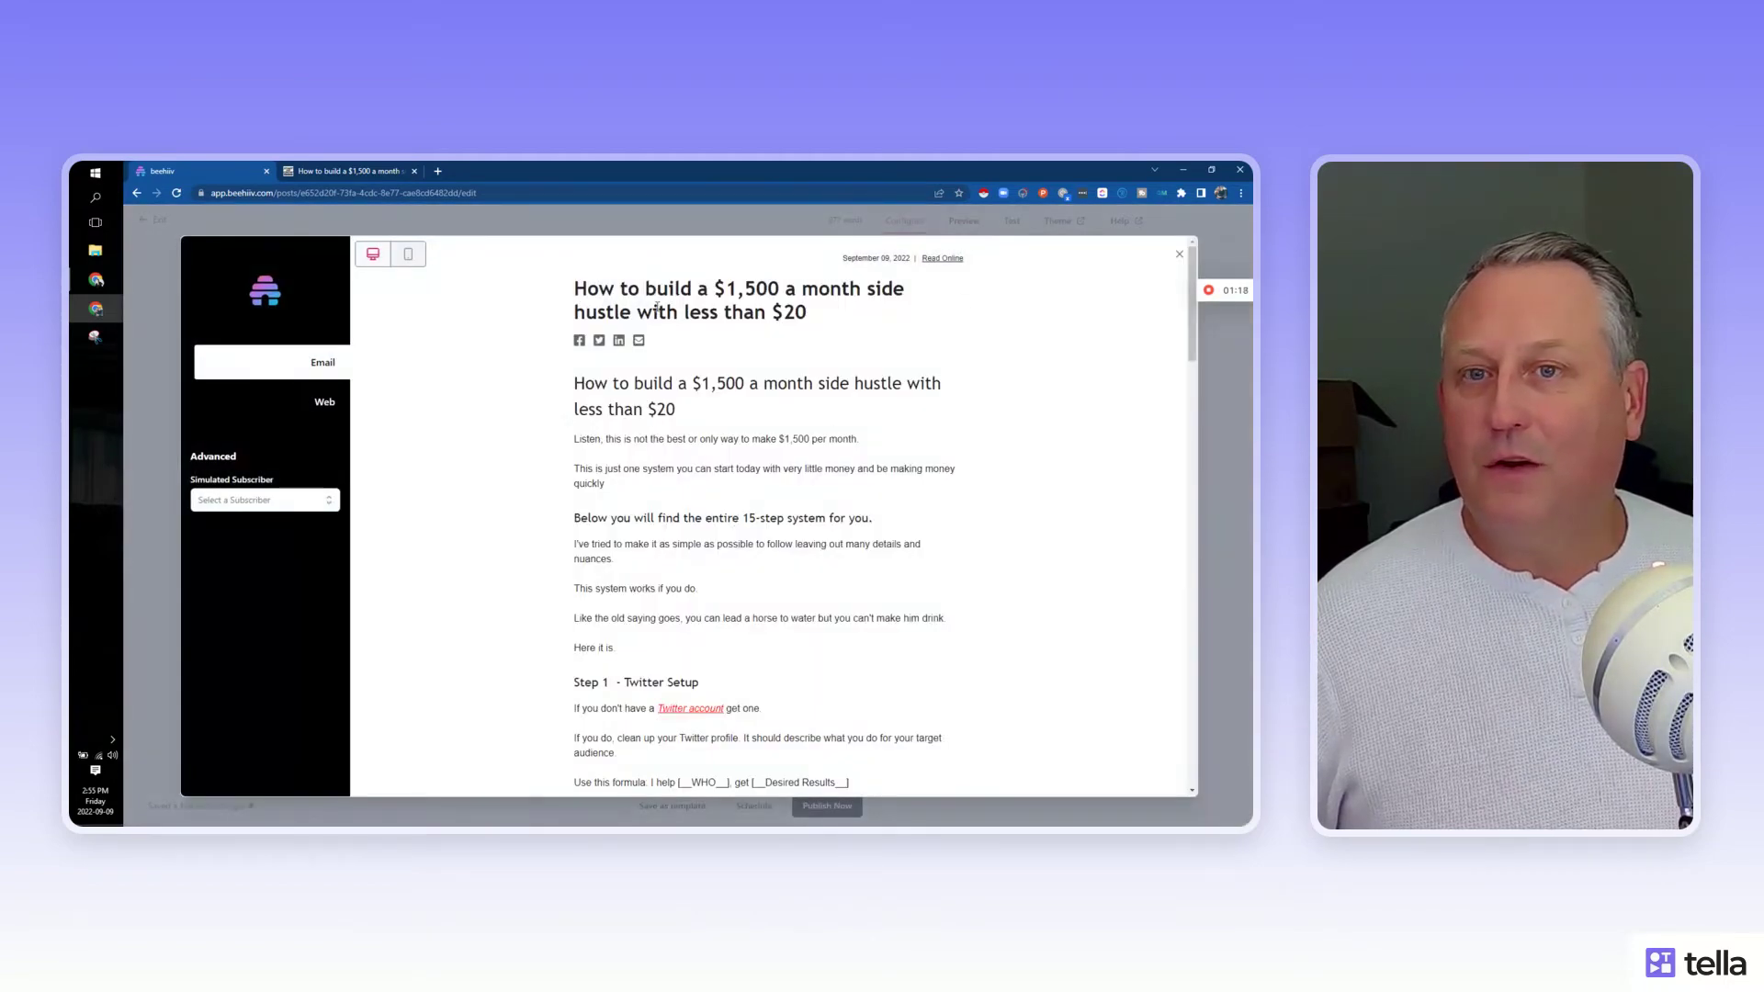
- View the web version of the post preview, then close it to return to the editor
scroll(656, 307, down, 20)
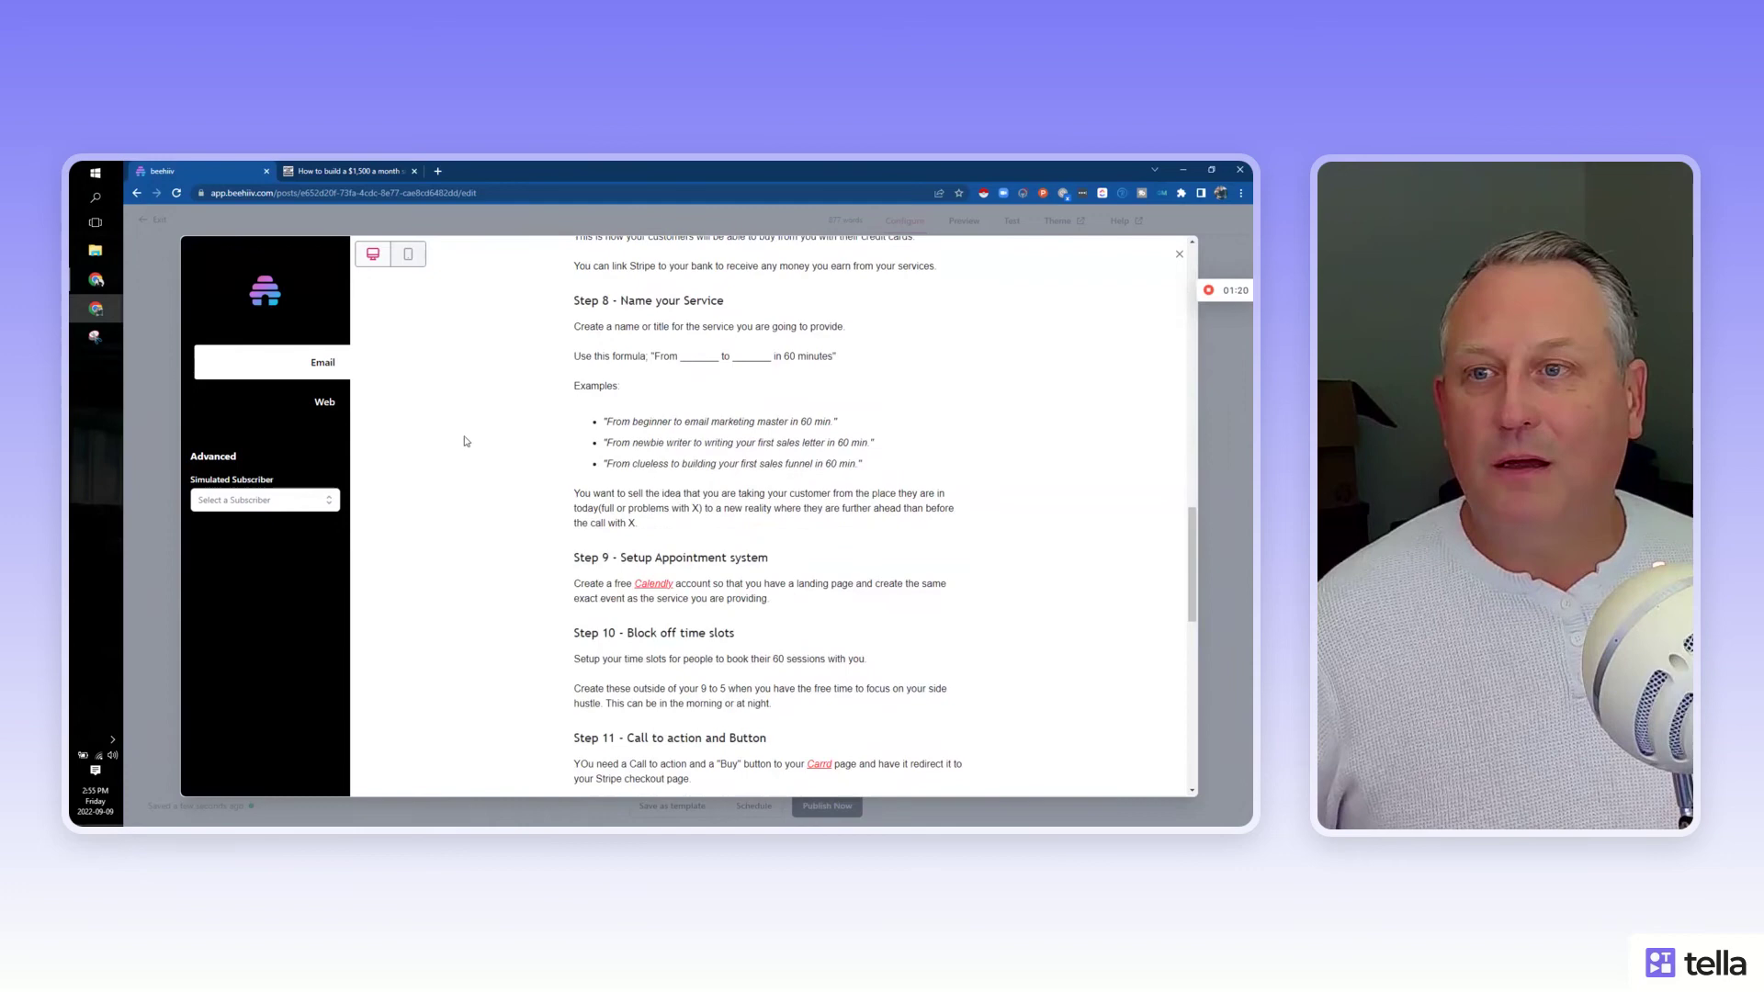
click(317, 402)
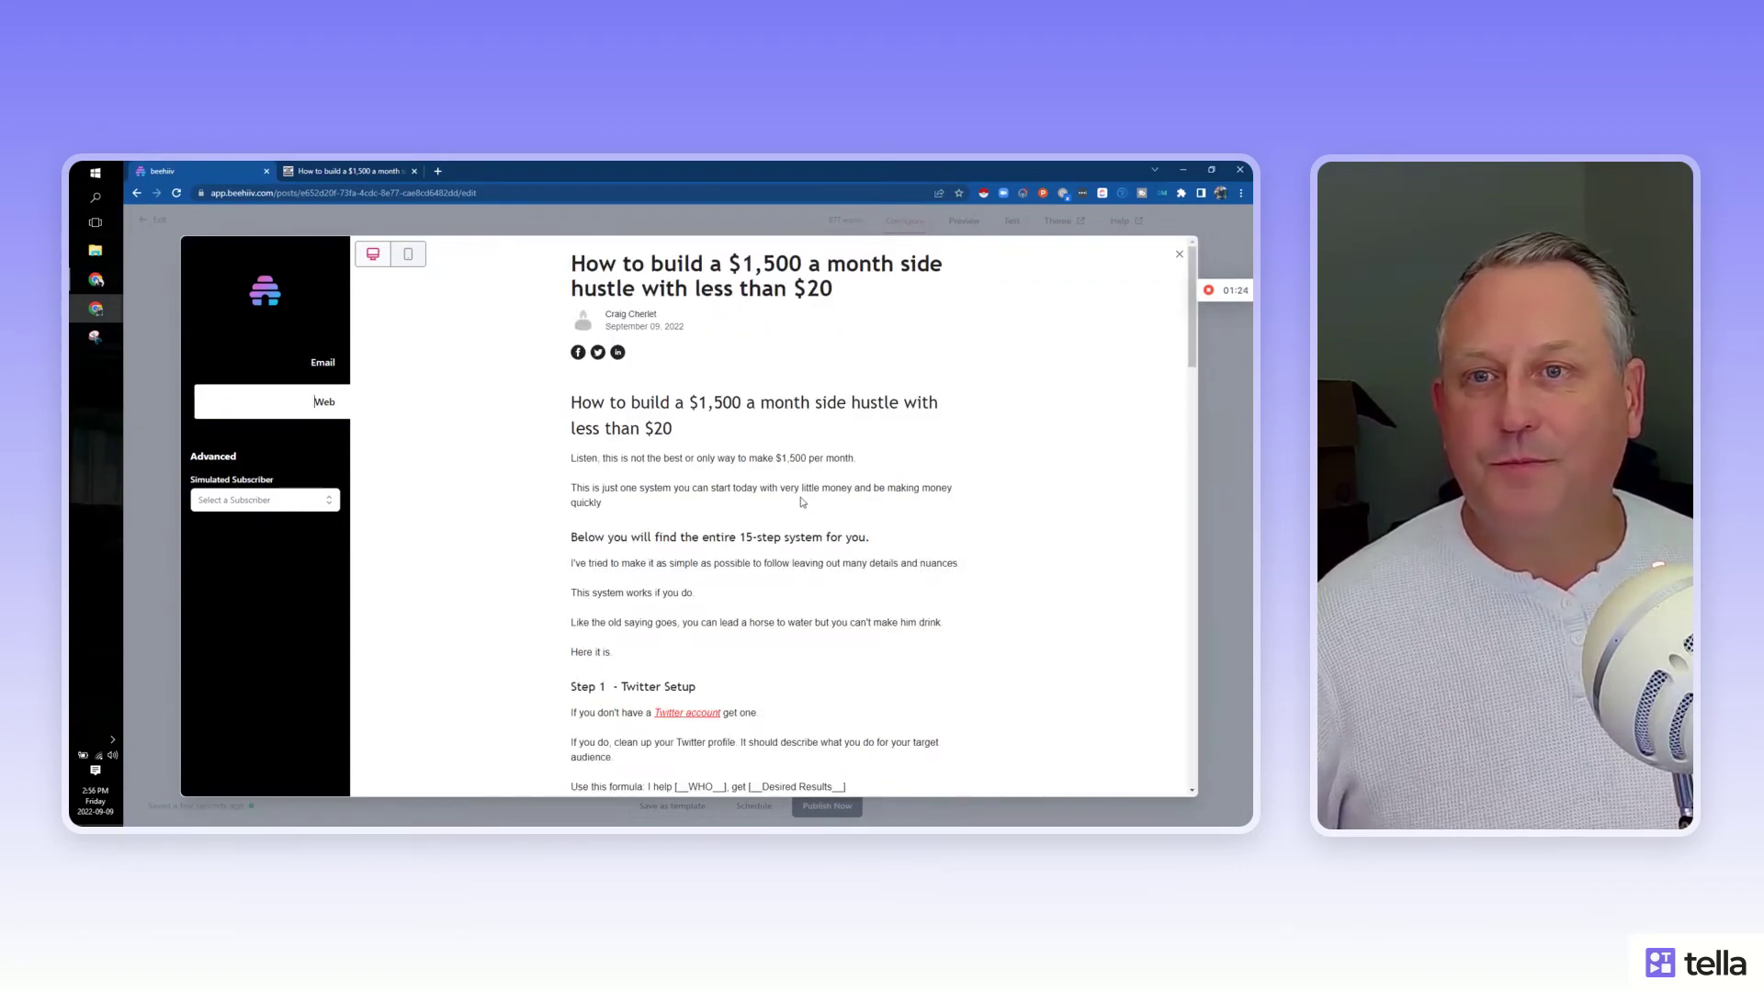
scroll(802, 503, down, 10)
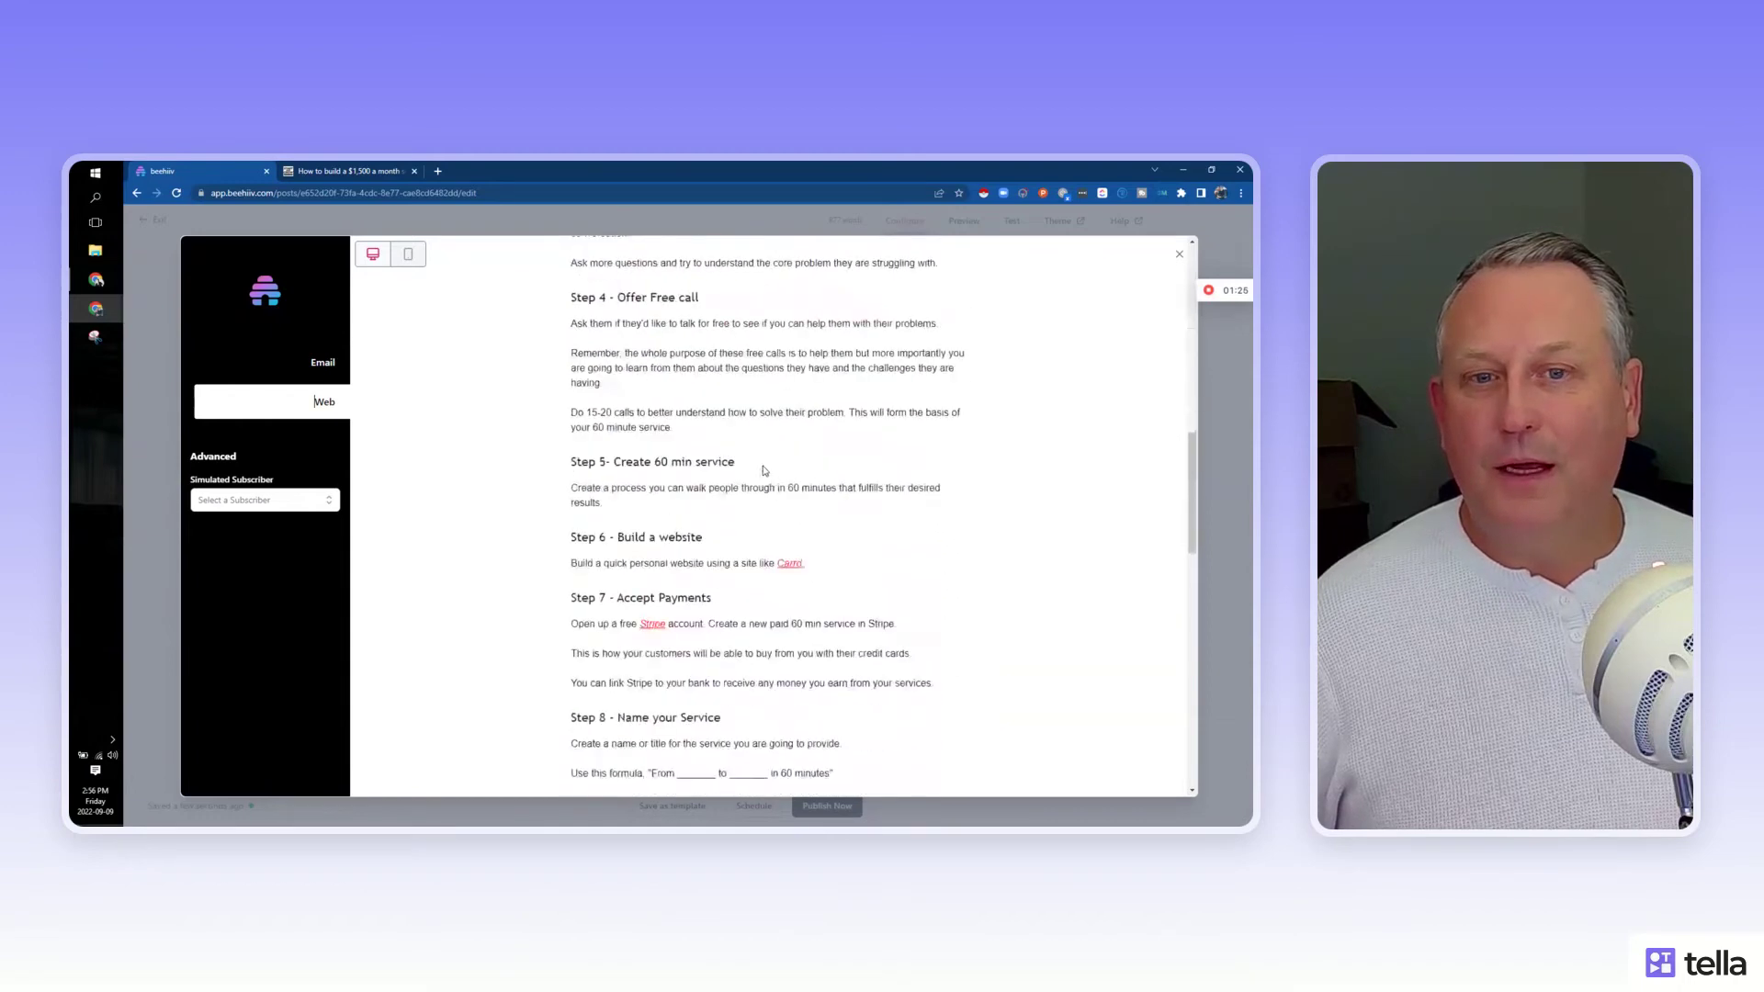
scroll(763, 470, up, 10)
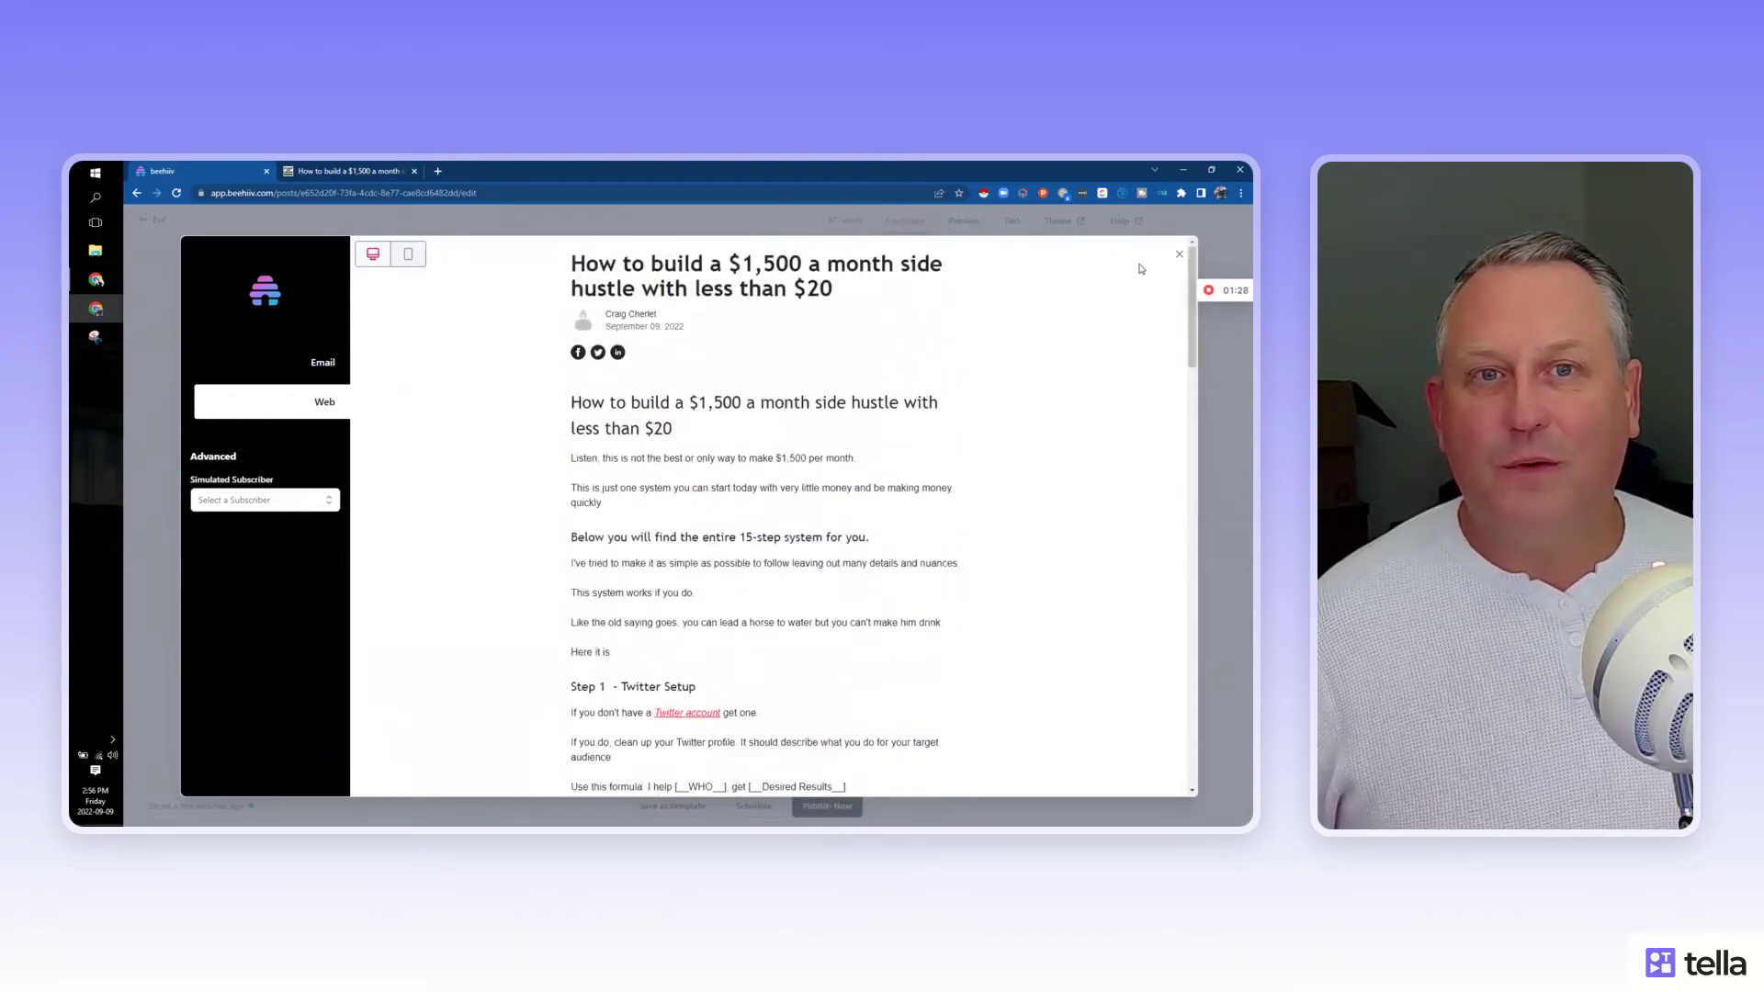
click(1179, 255)
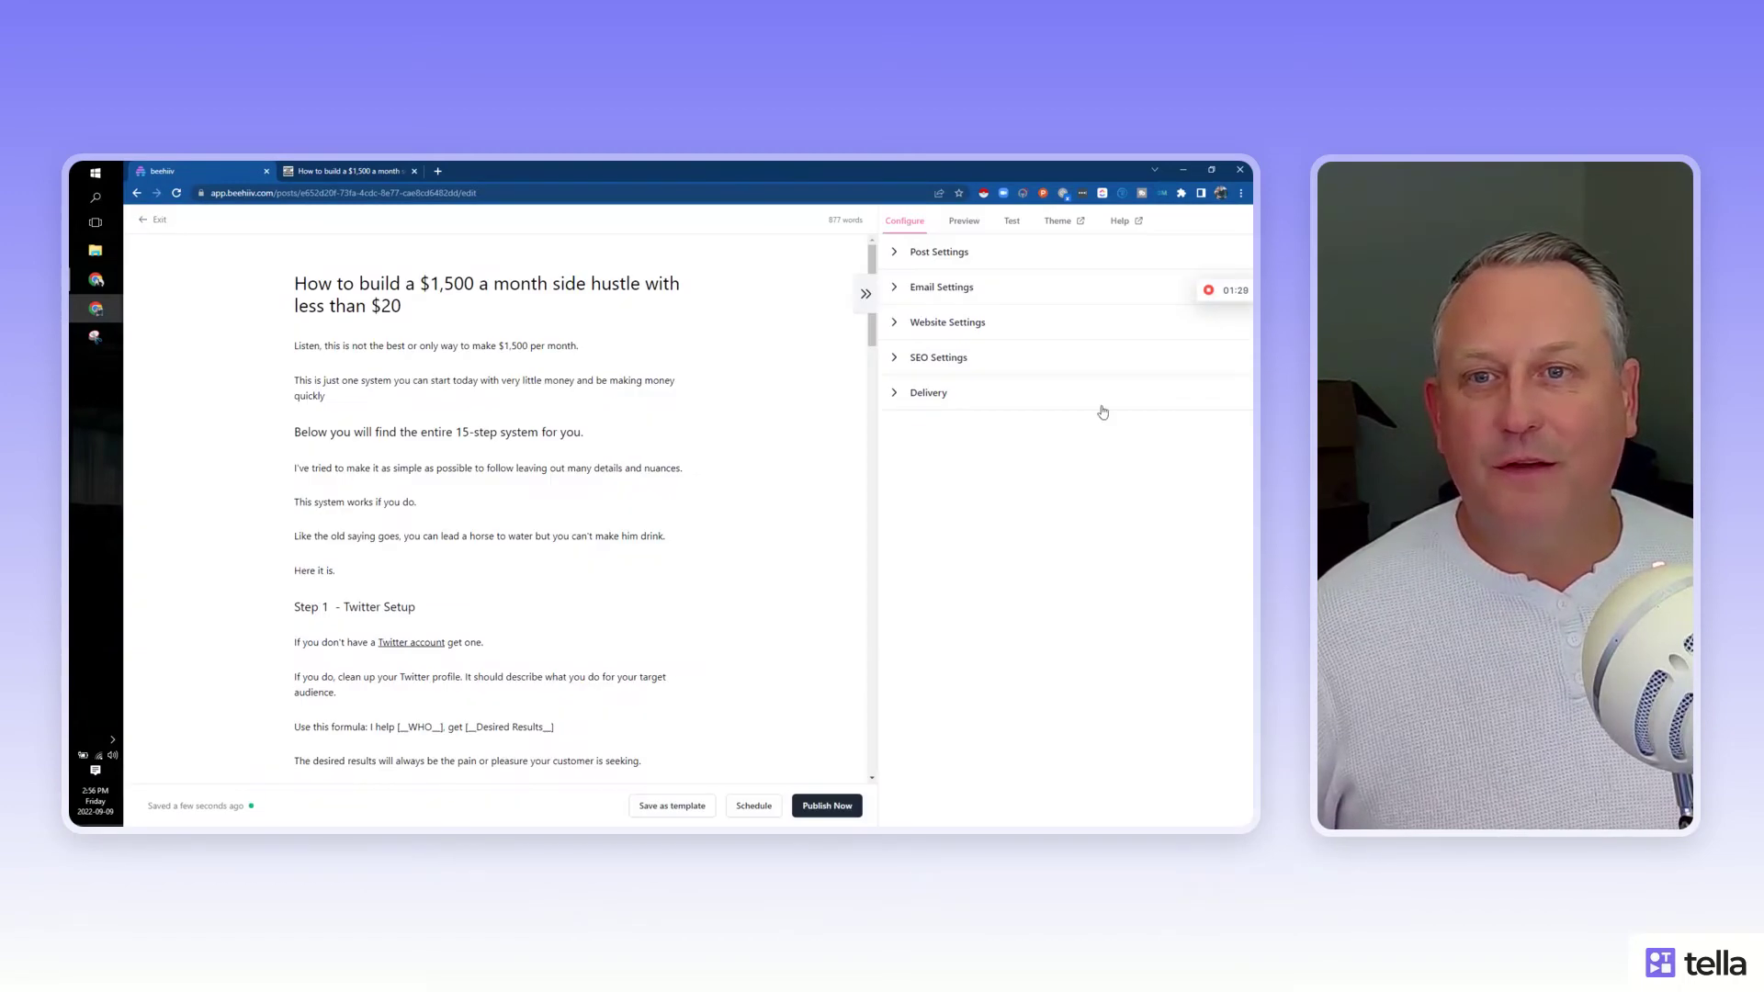
click(827, 806)
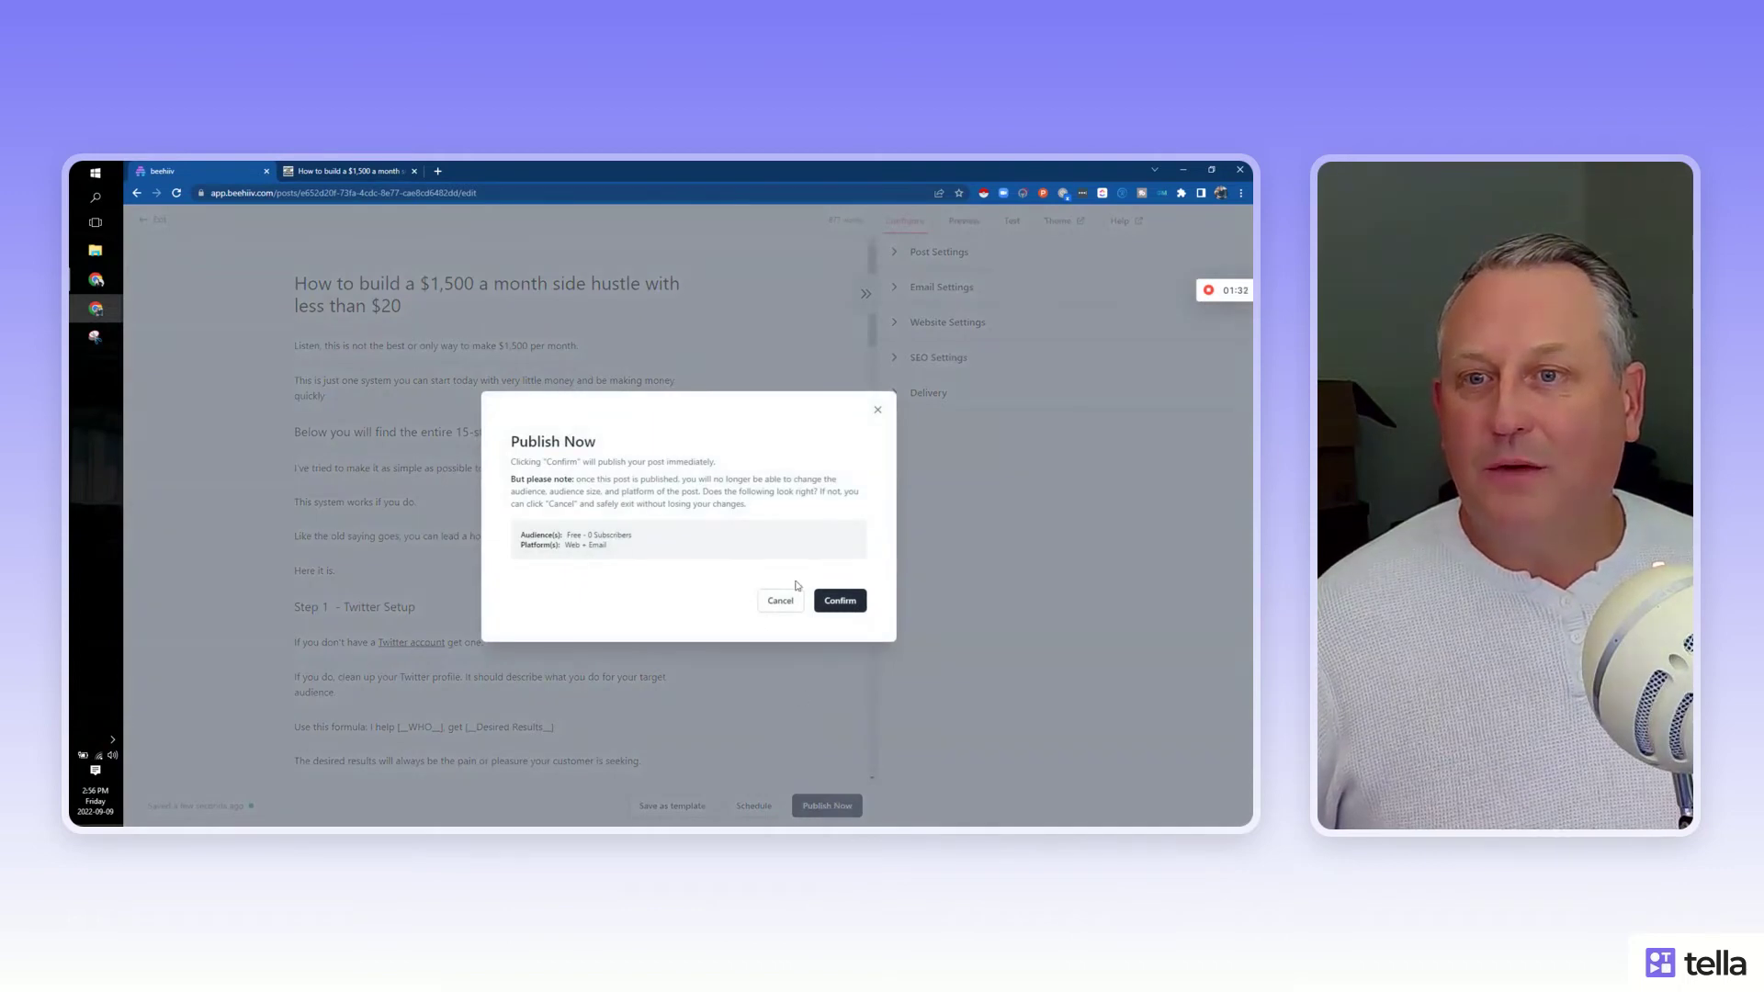
click(852, 606)
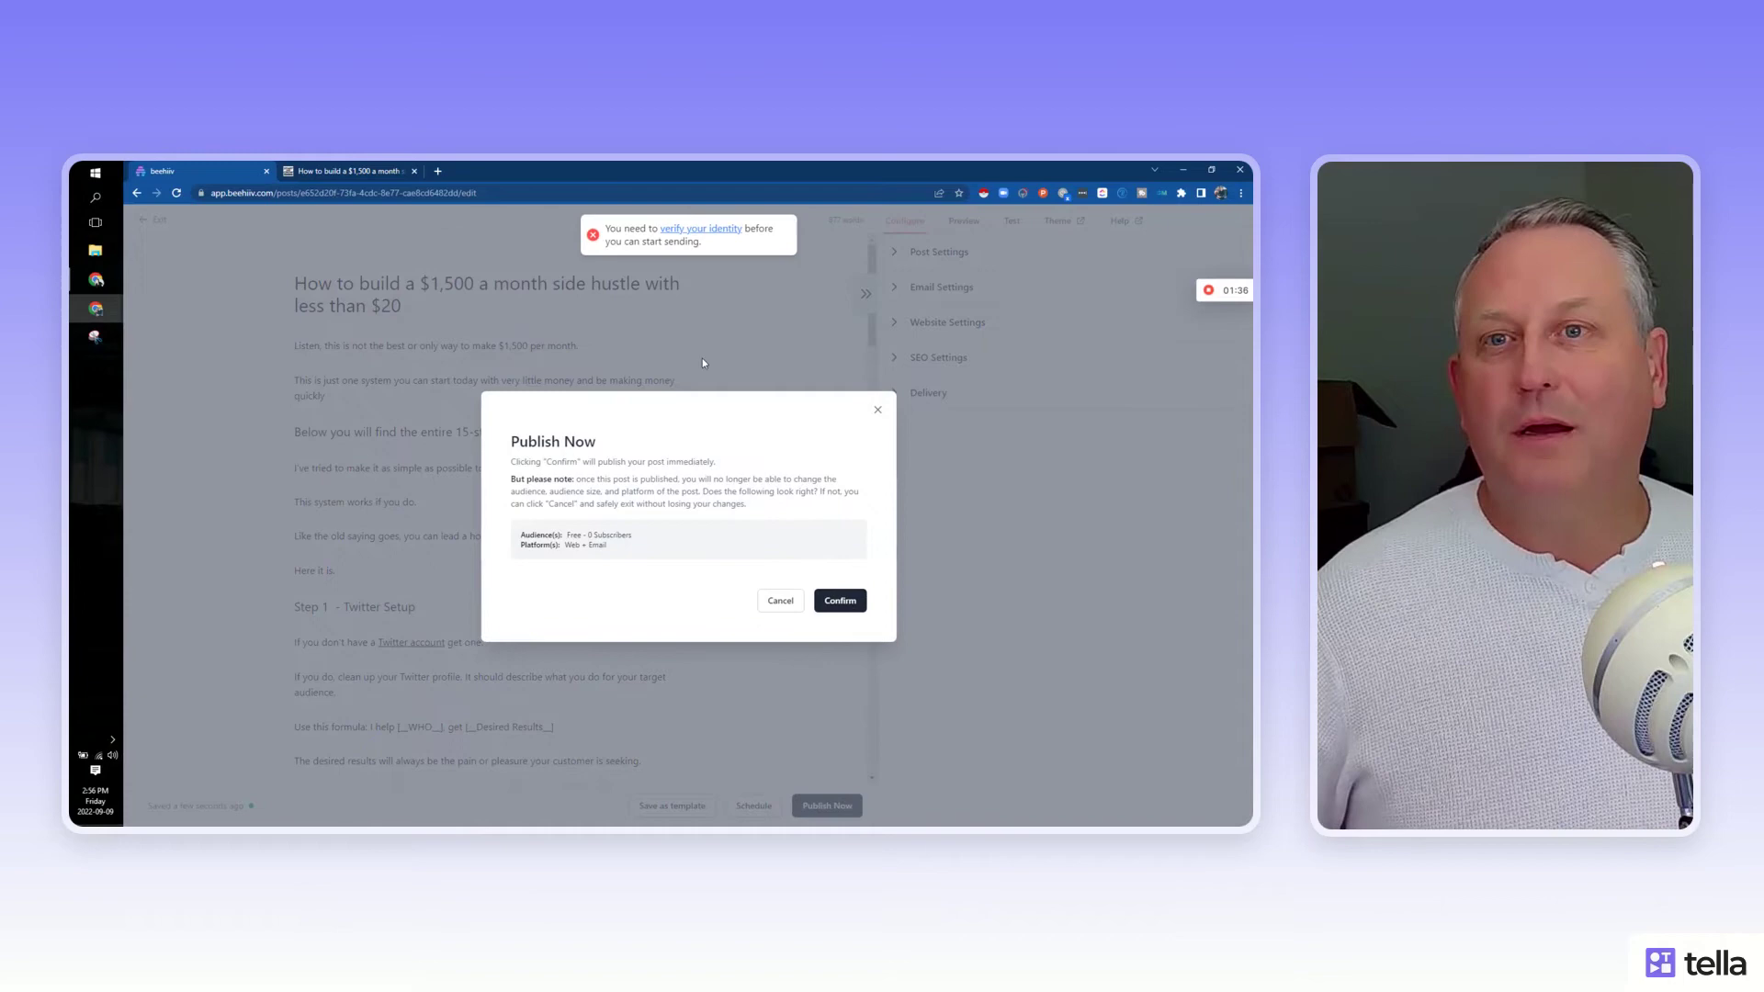
click(698, 233)
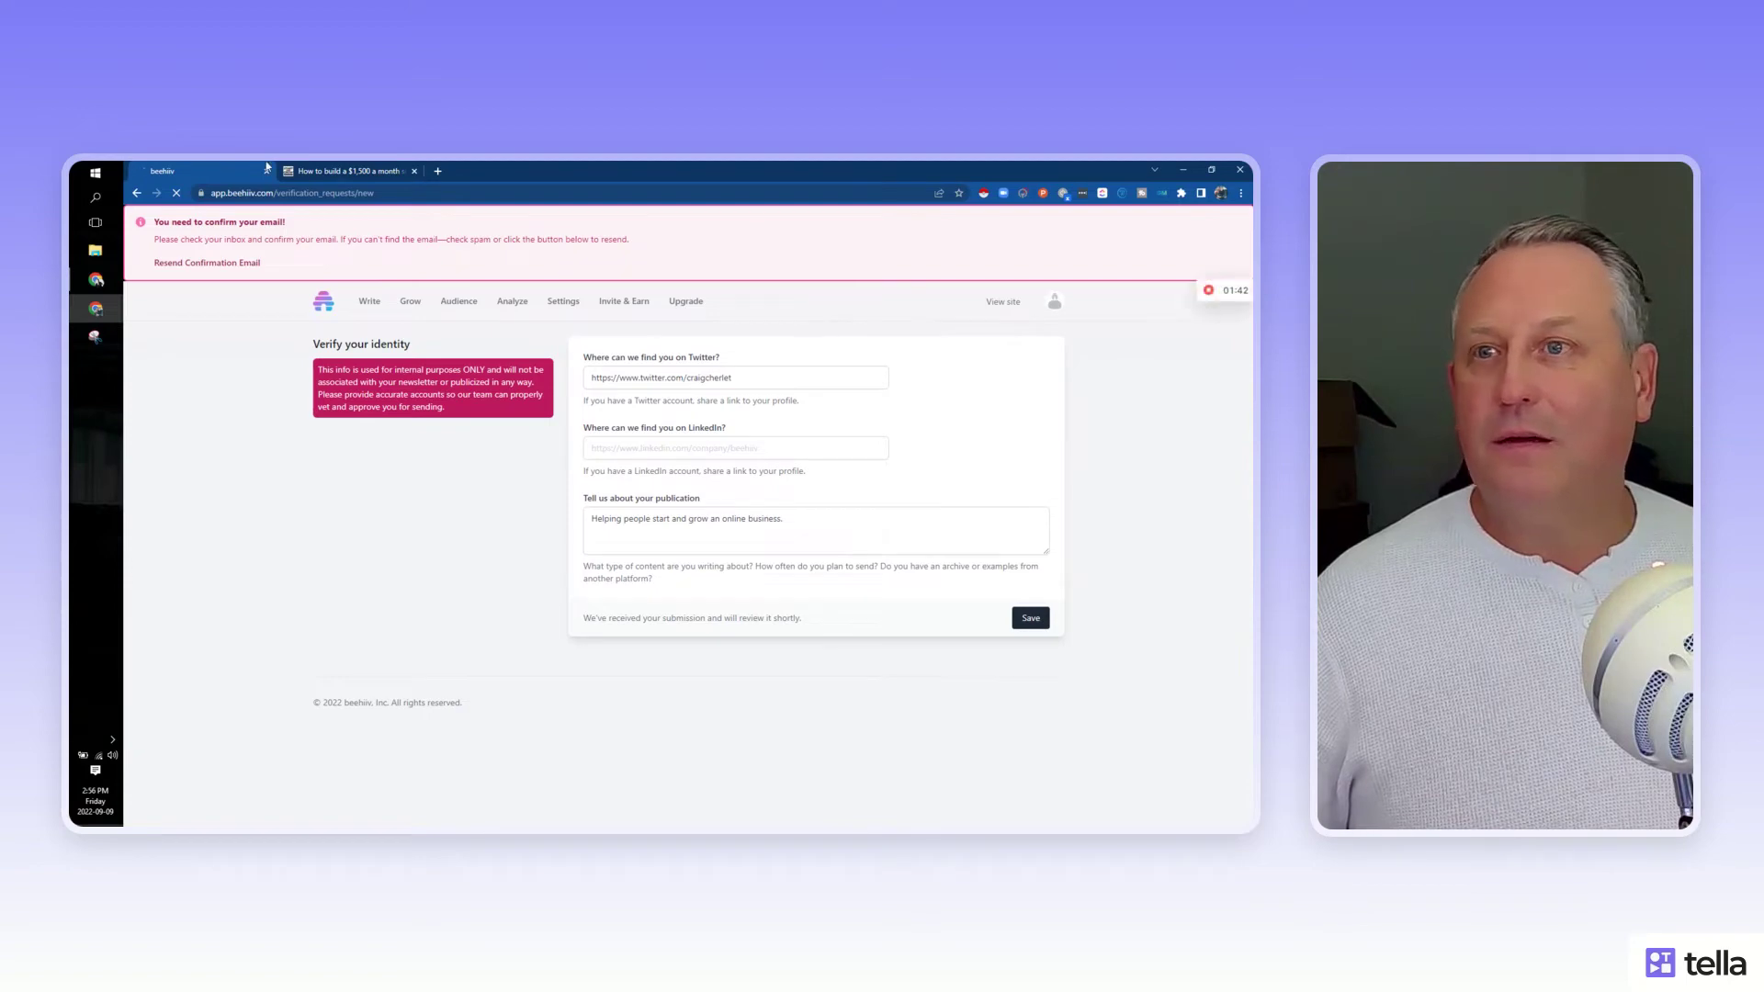
mouse_move(1212, 292)
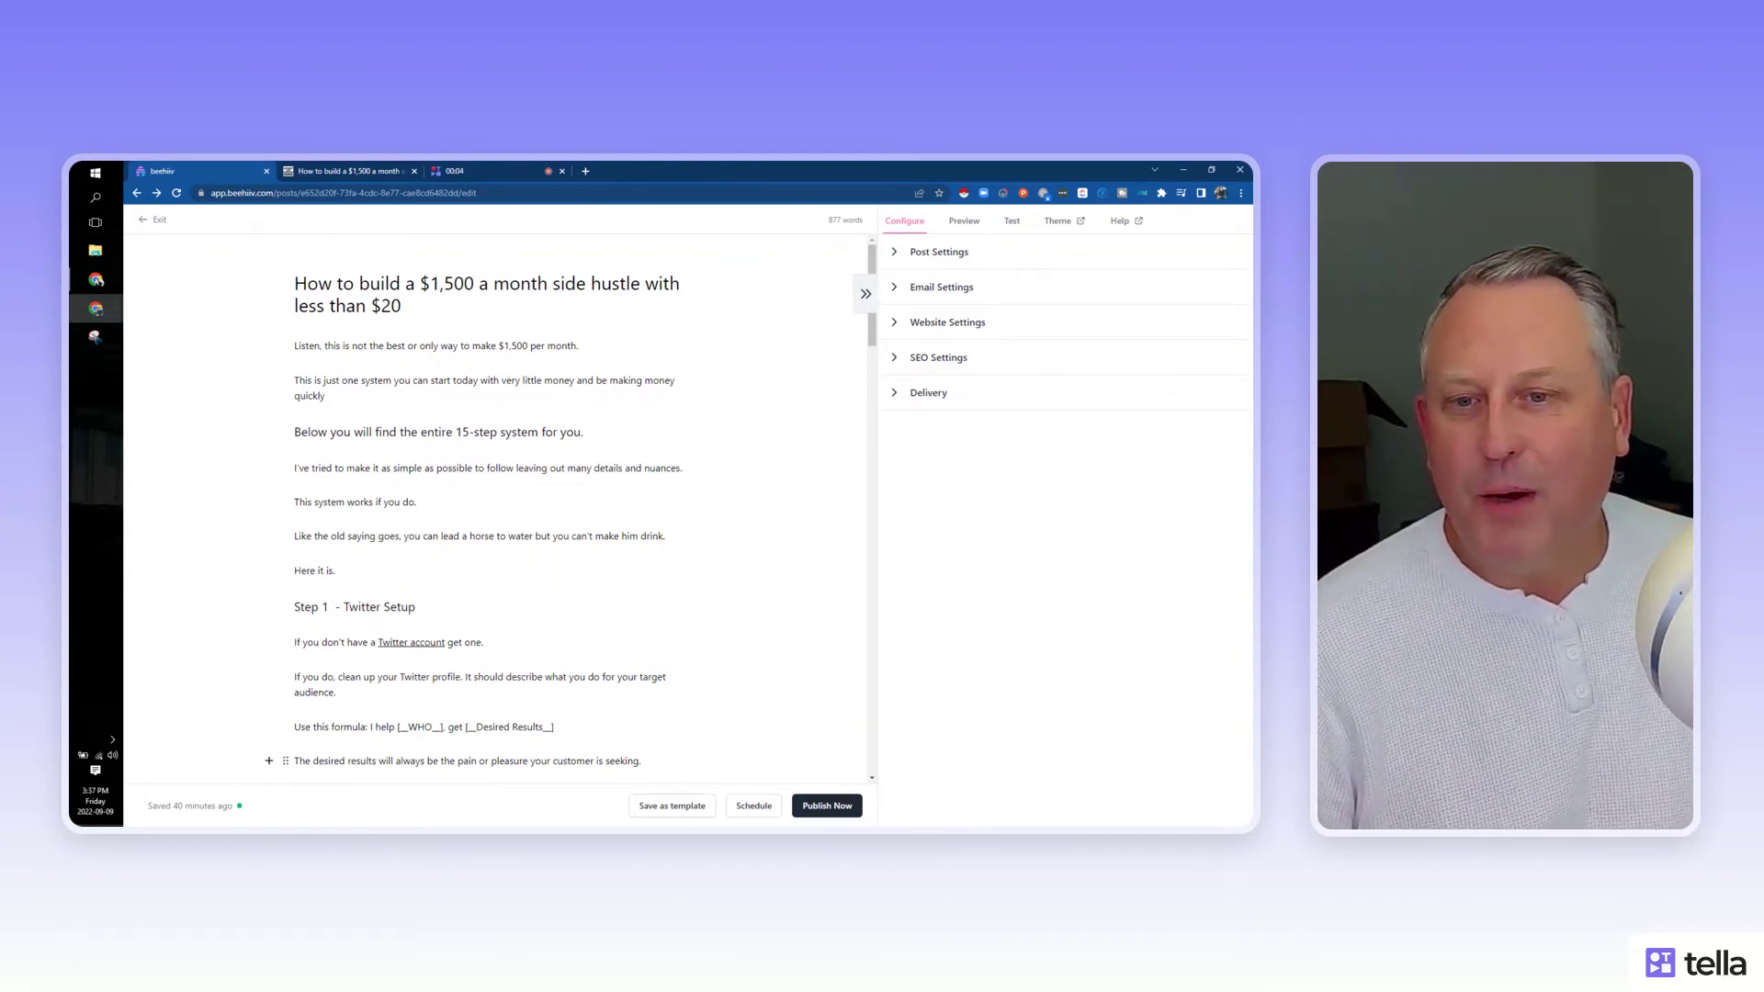
- Start publishing the post, then back out of the confirmation without publishing
click(828, 806)
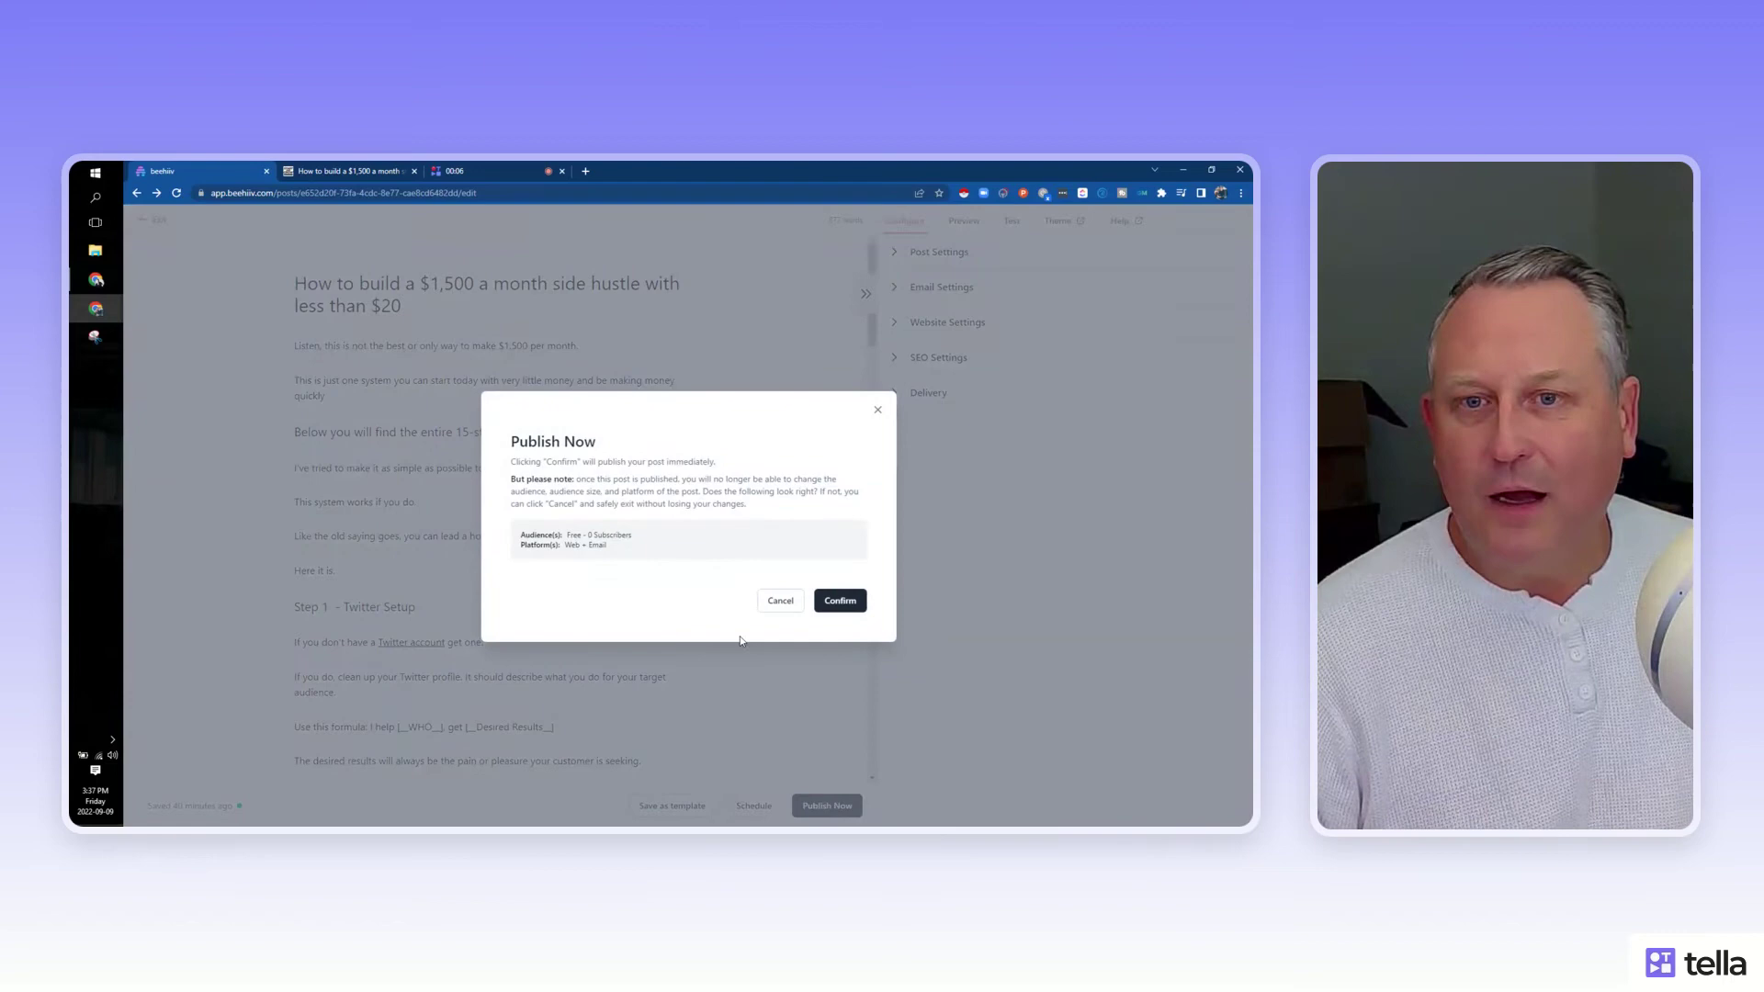
click(840, 601)
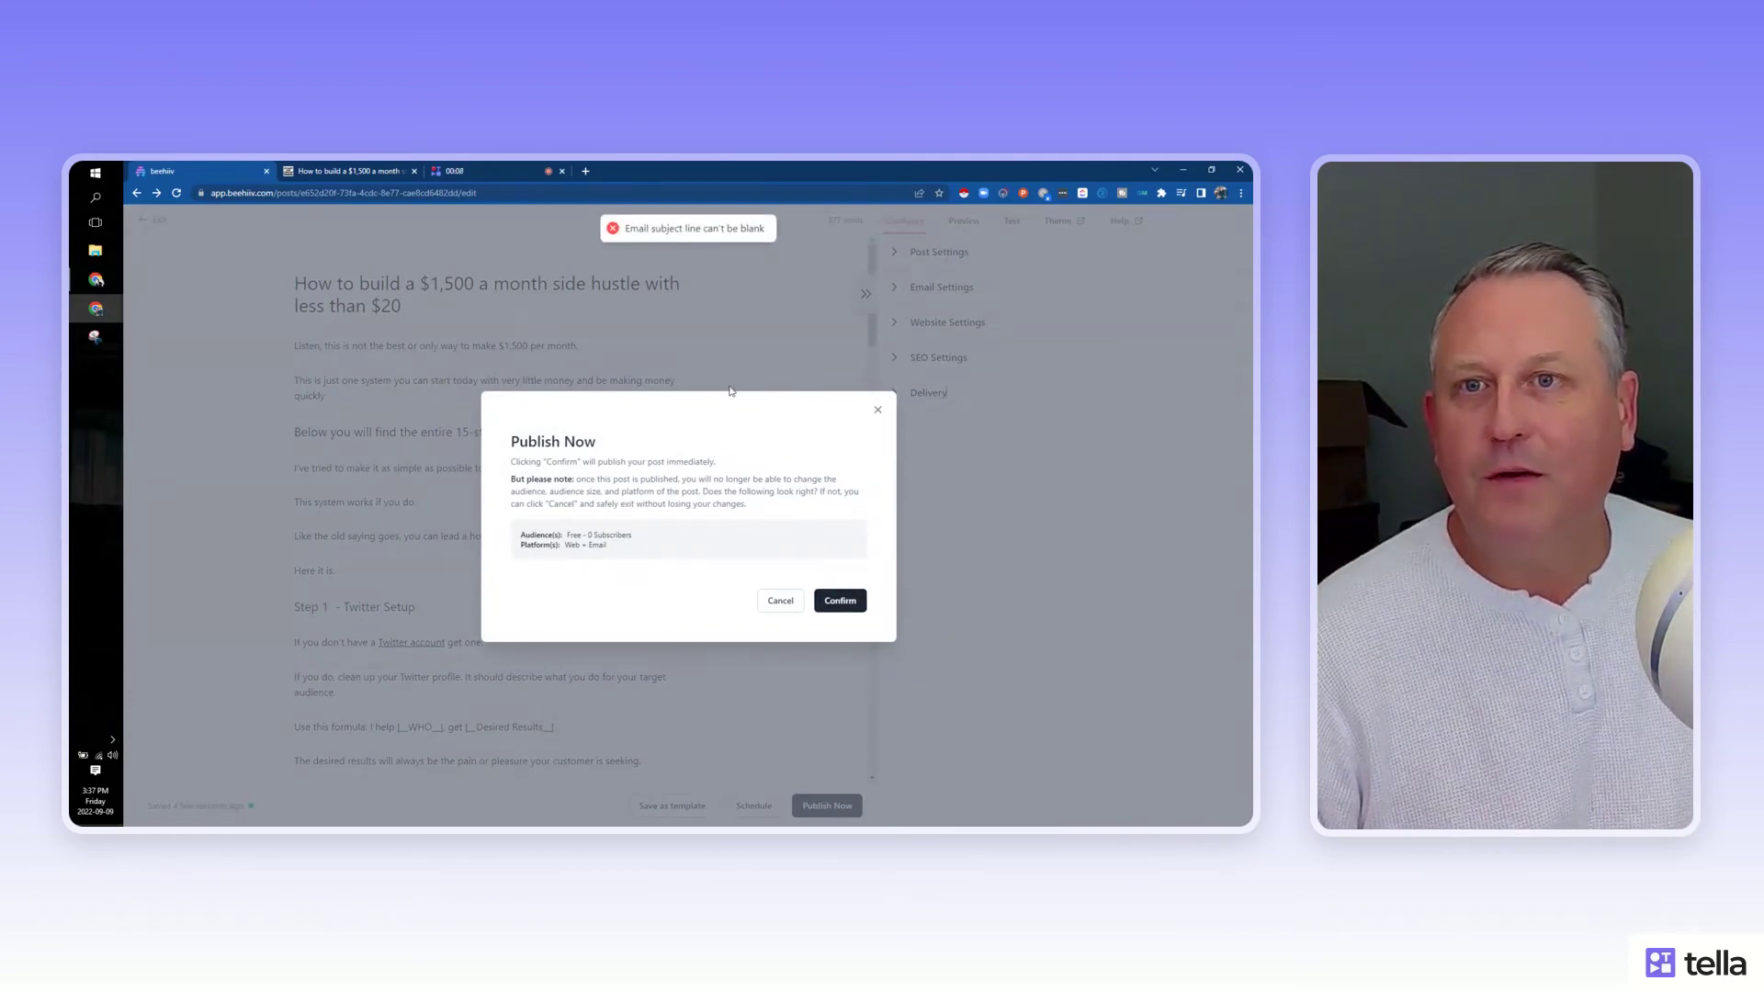
click(780, 601)
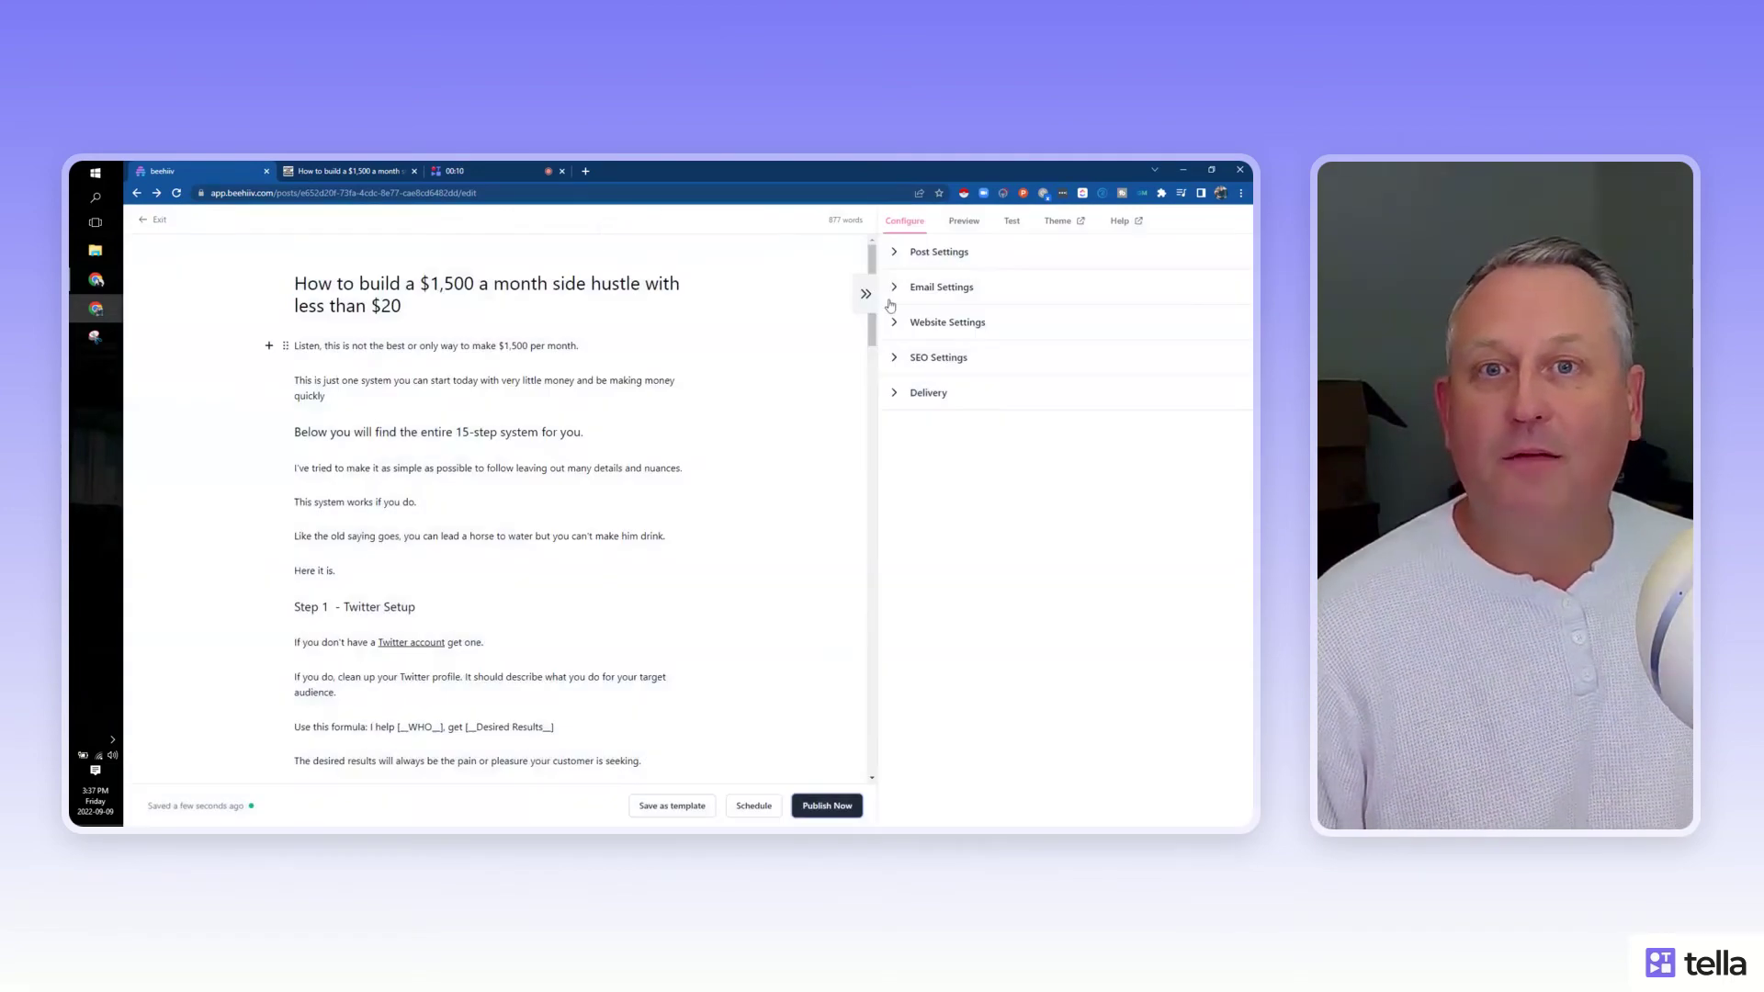
- Set the email subject line to the copied post title
click(941, 287)
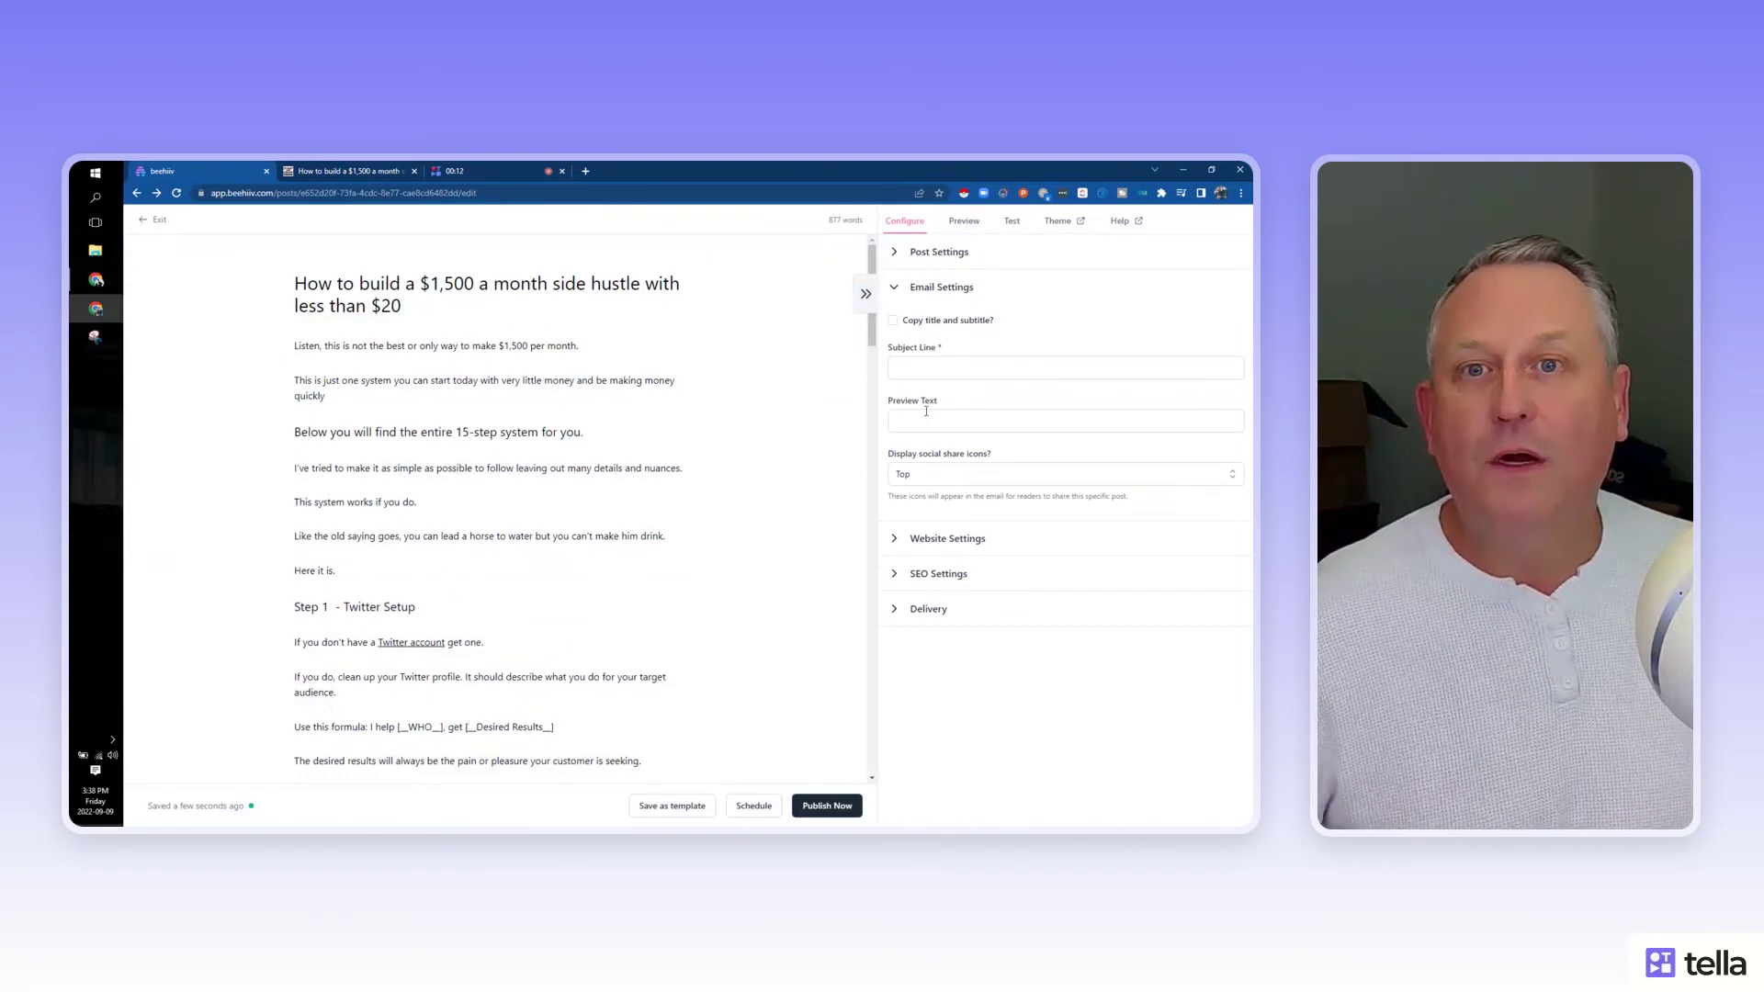
drag(414, 305, 296, 280)
key(ctrl+c)
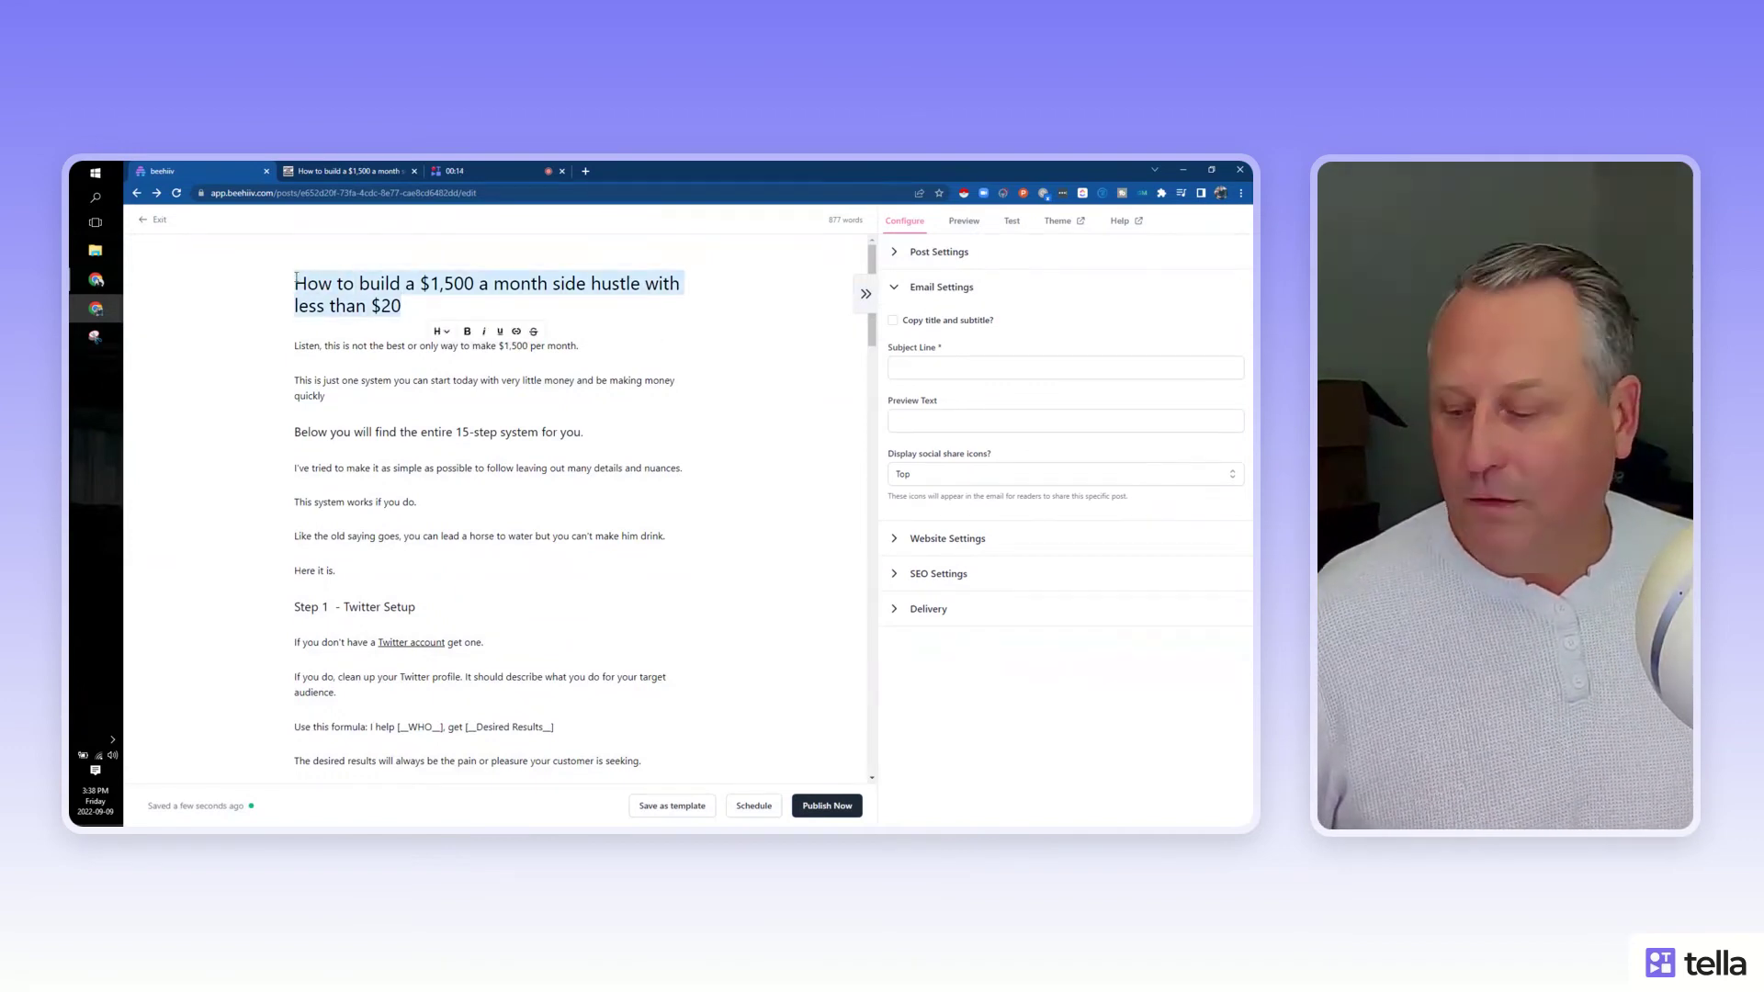
click(909, 367)
key(ctrl+v)
click(918, 418)
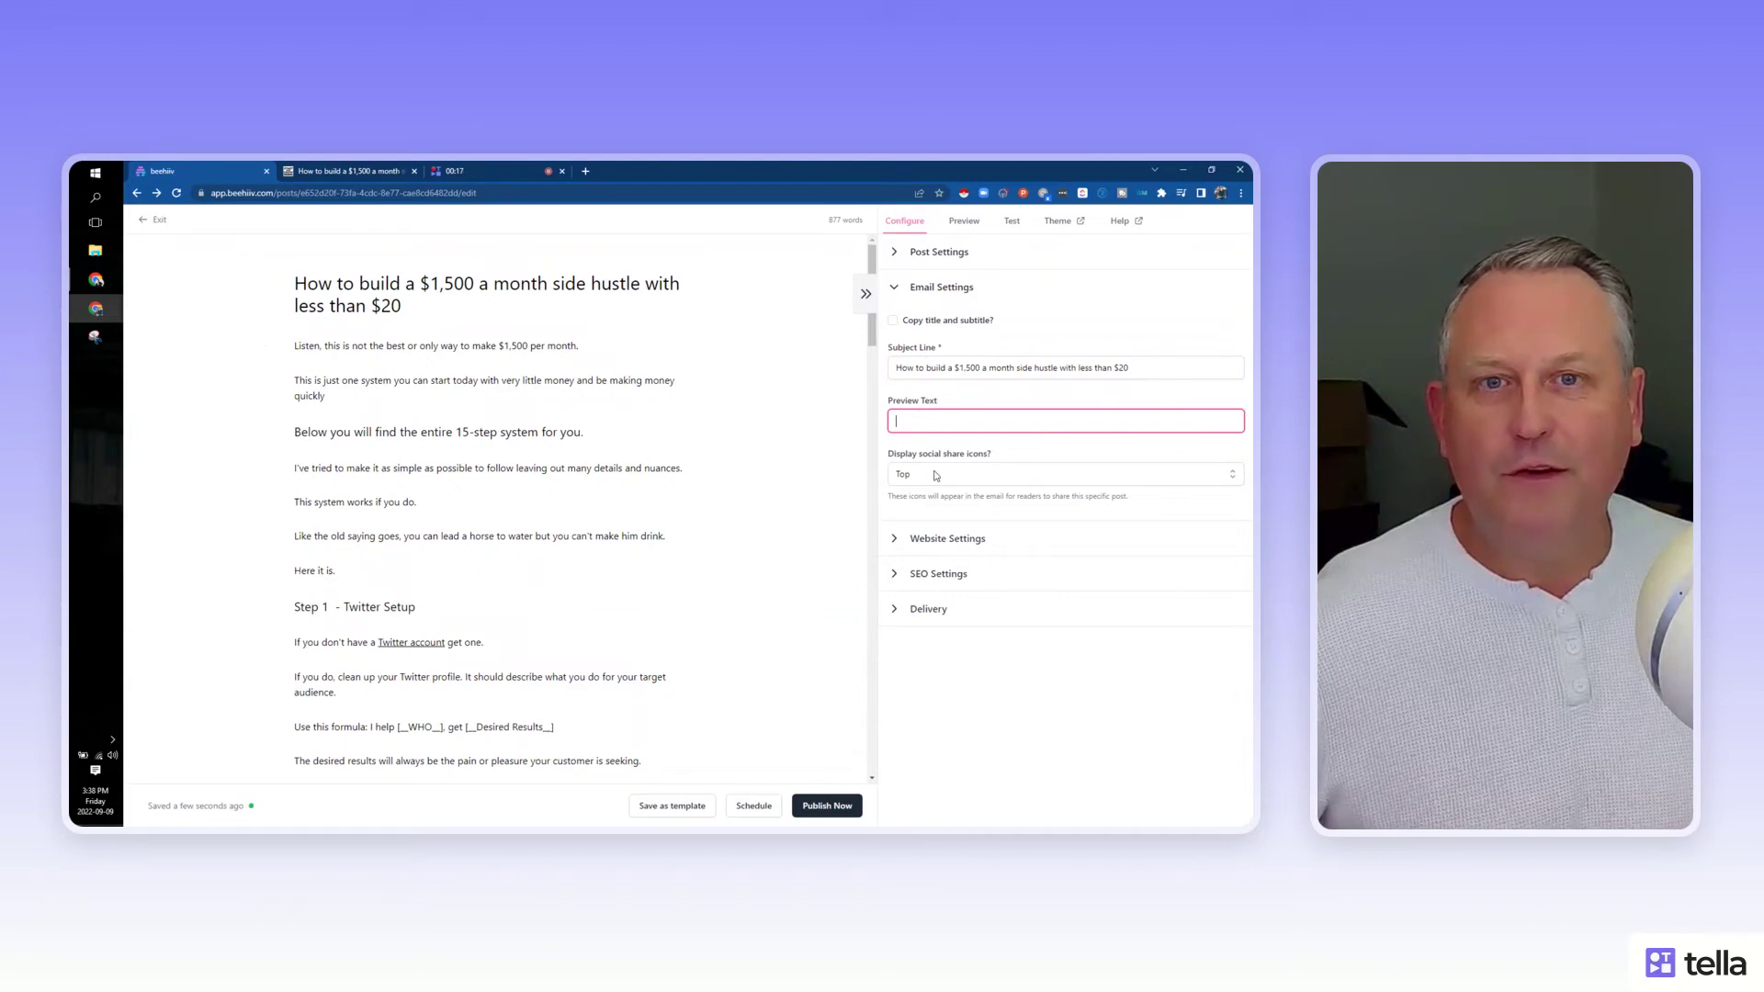
- Replace the website URL slug with the post title
click(915, 547)
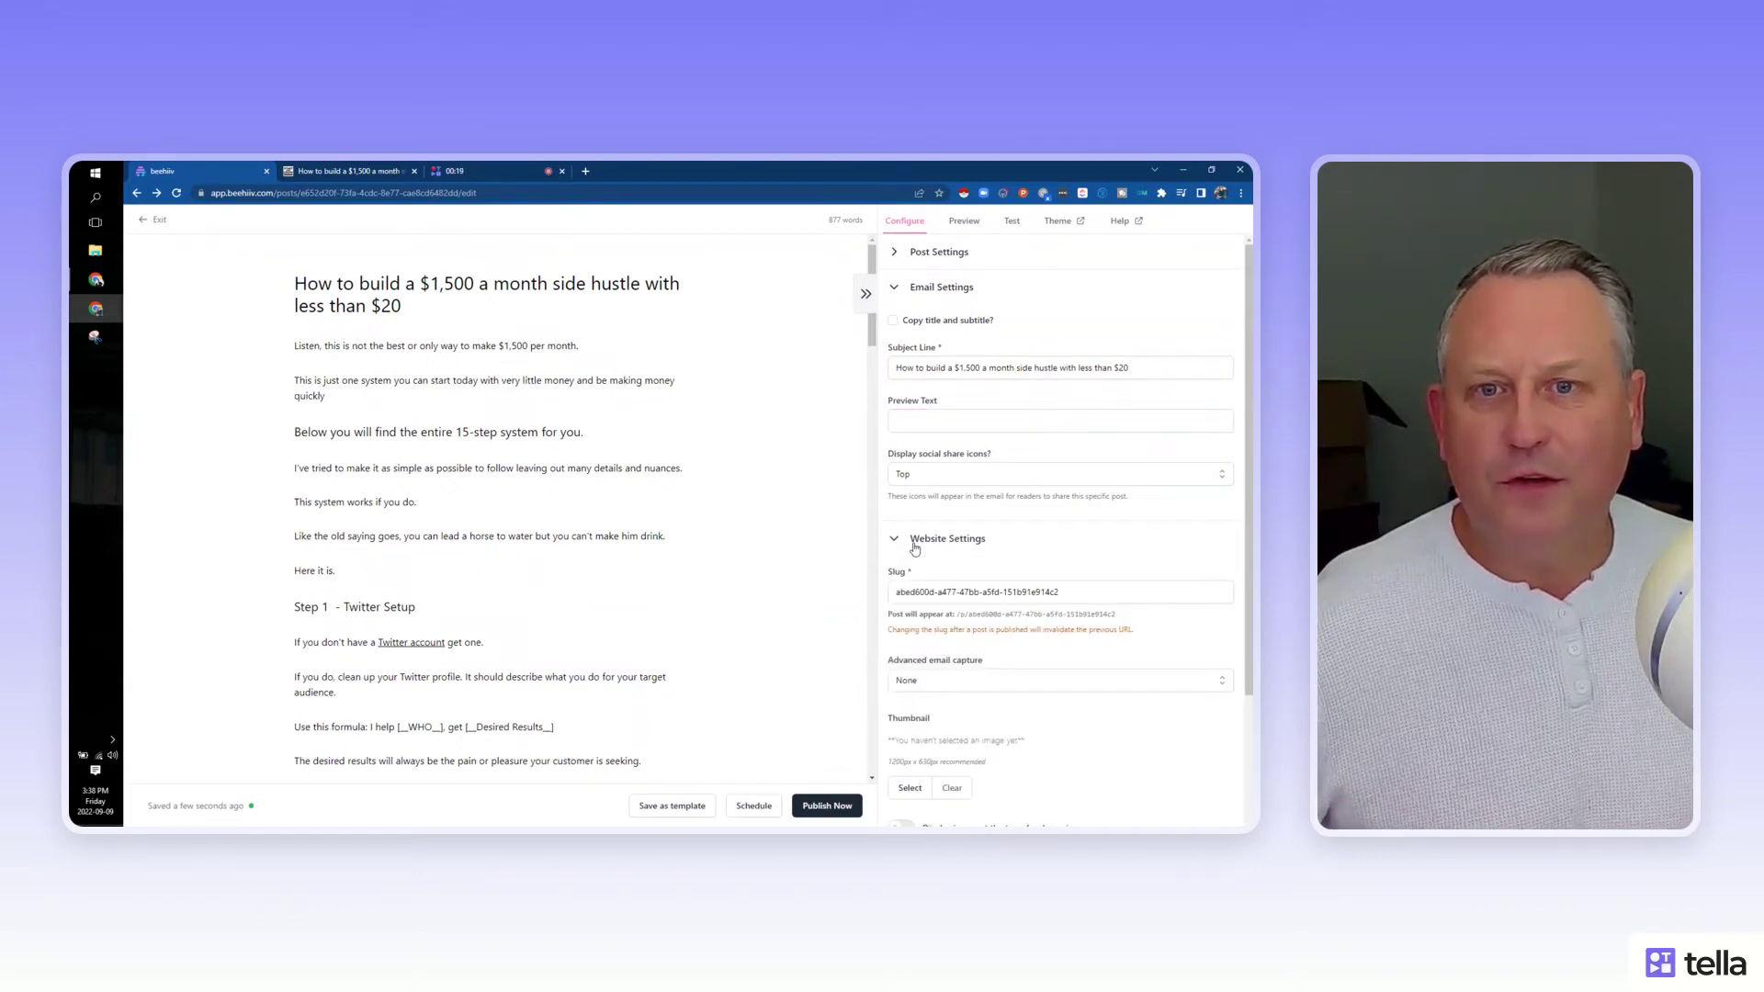
click(961, 592)
key(ctrl+a)
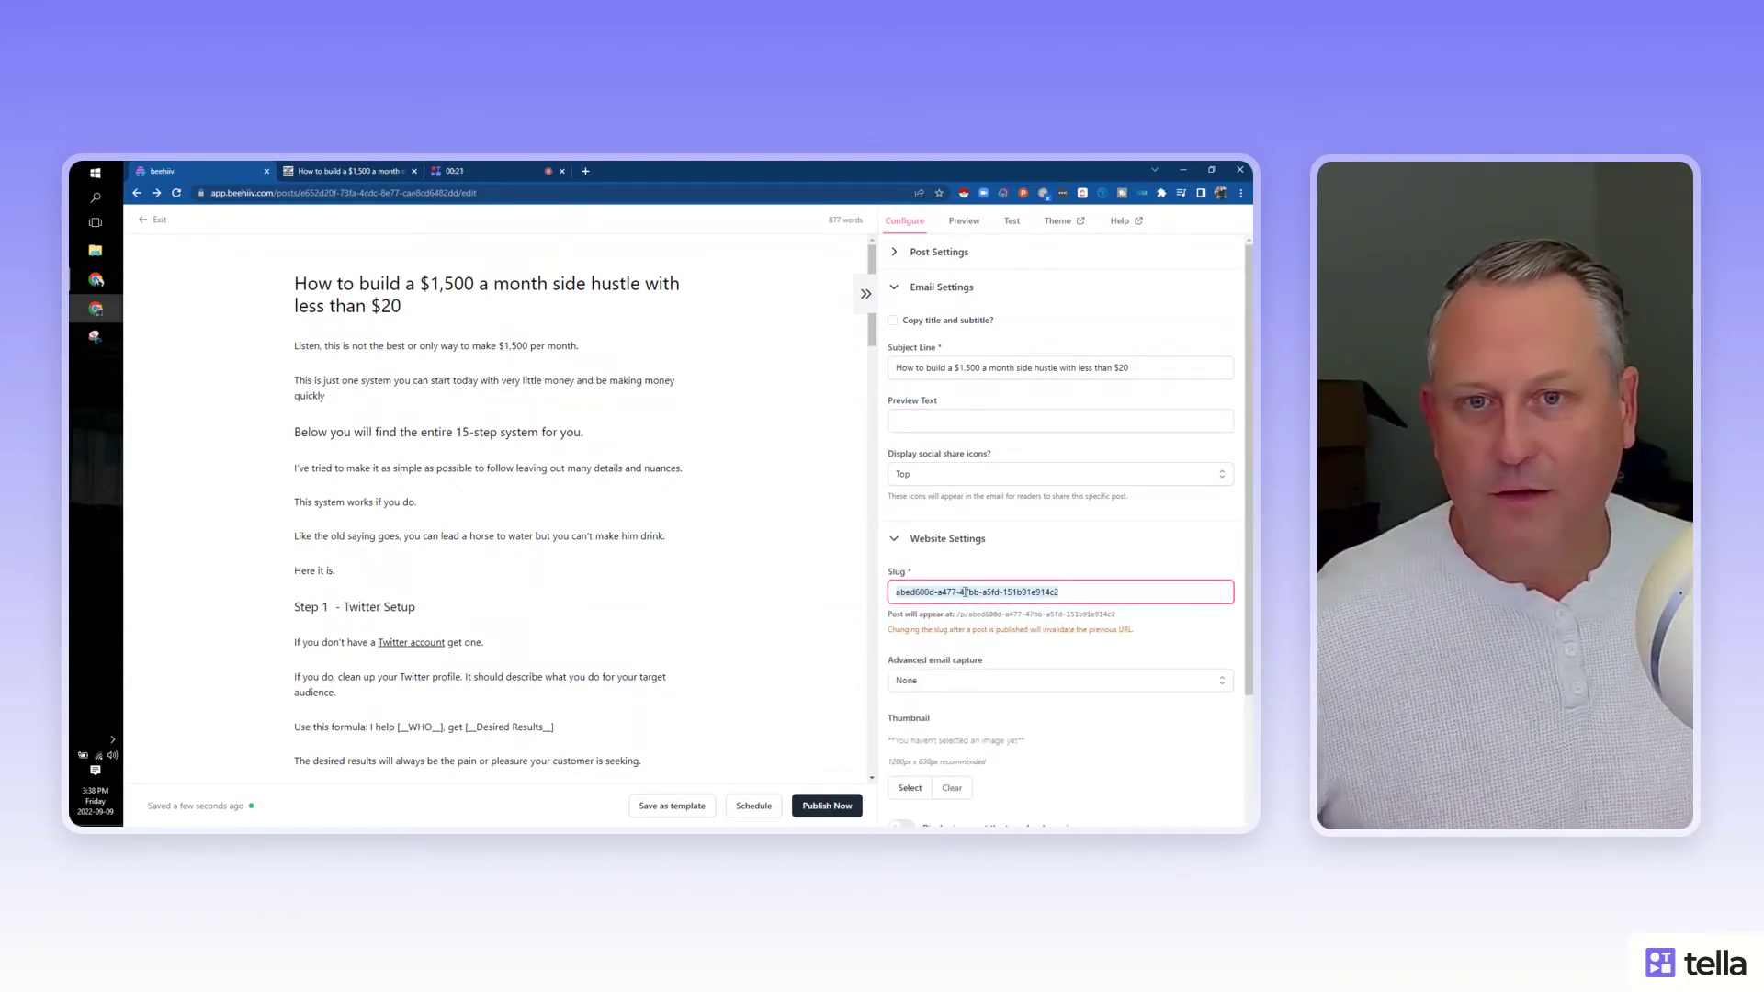
key(ctrl+v)
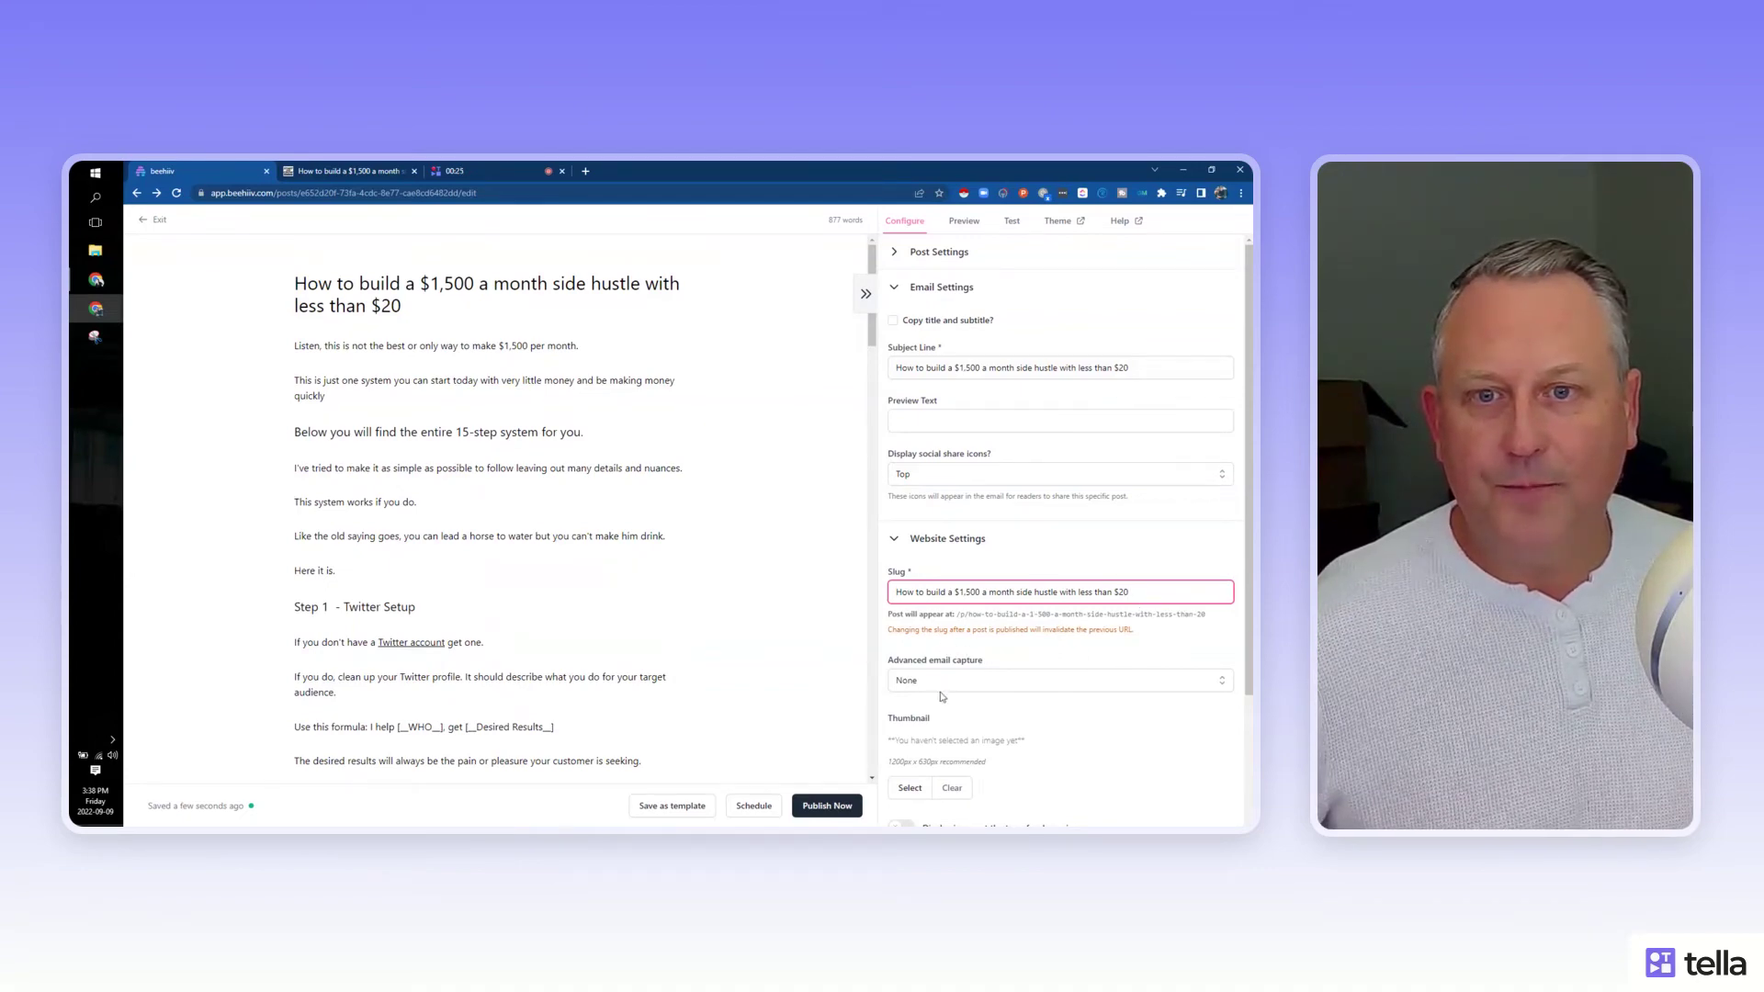
click(895, 541)
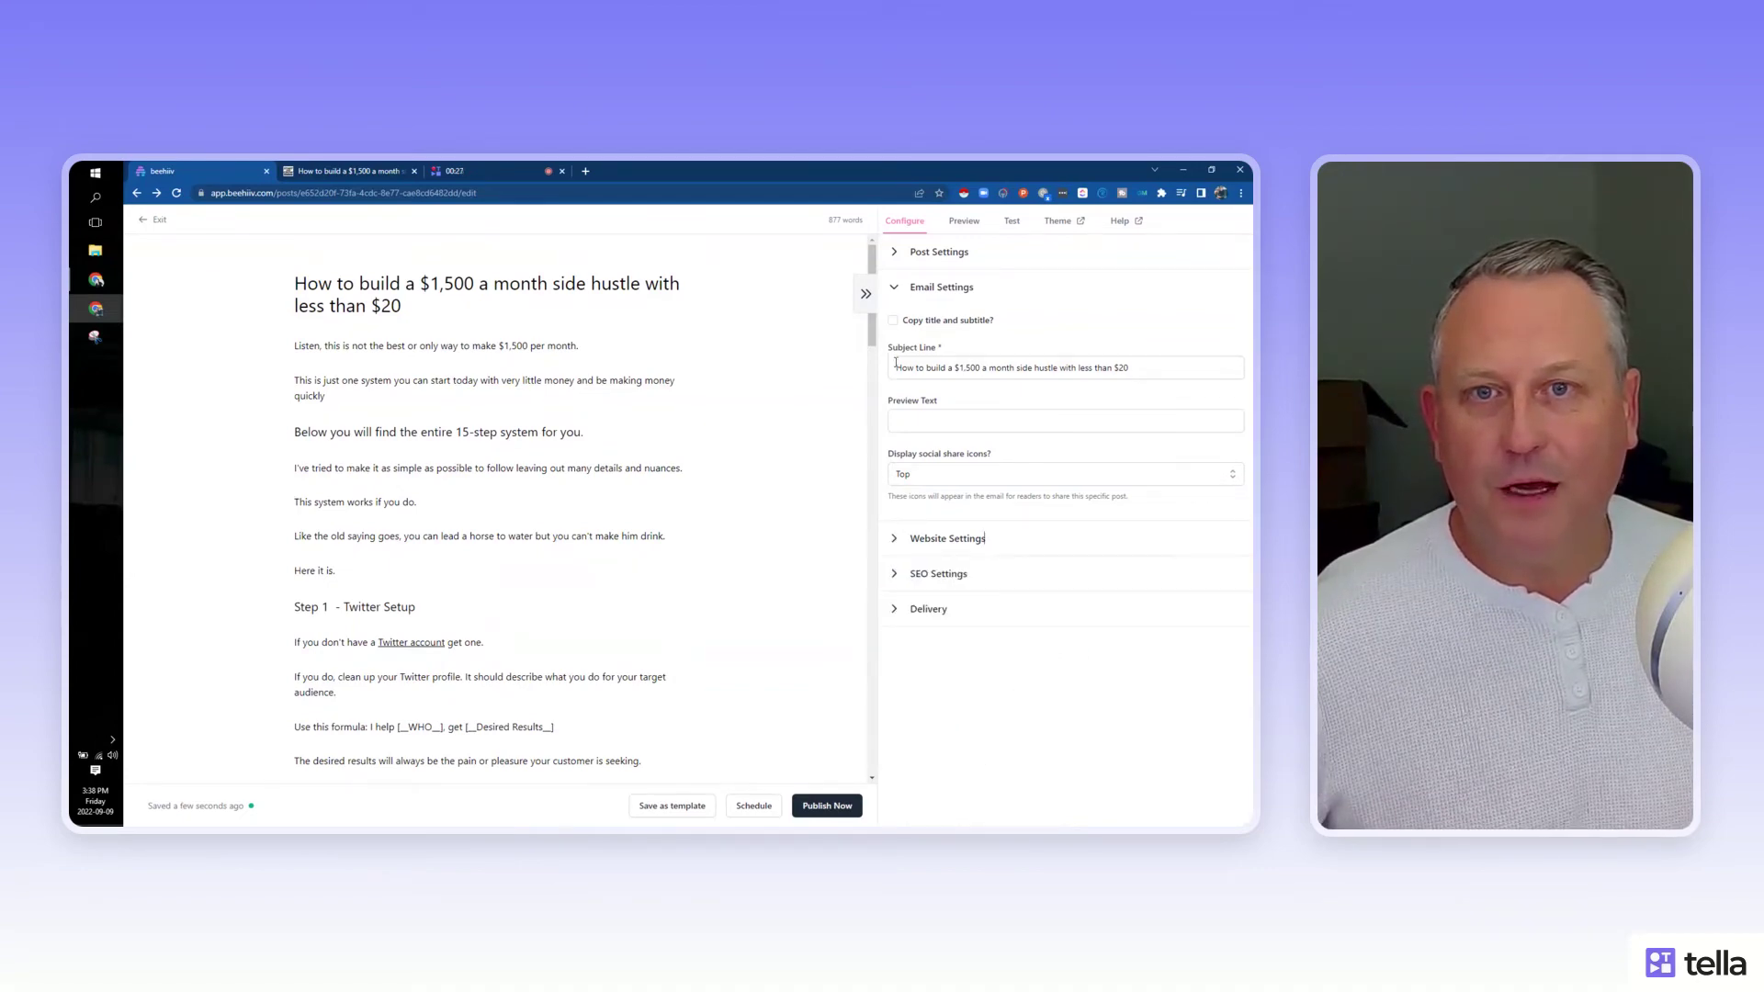
- Paste the post title into both the SEO title and SEO description fields
click(895, 290)
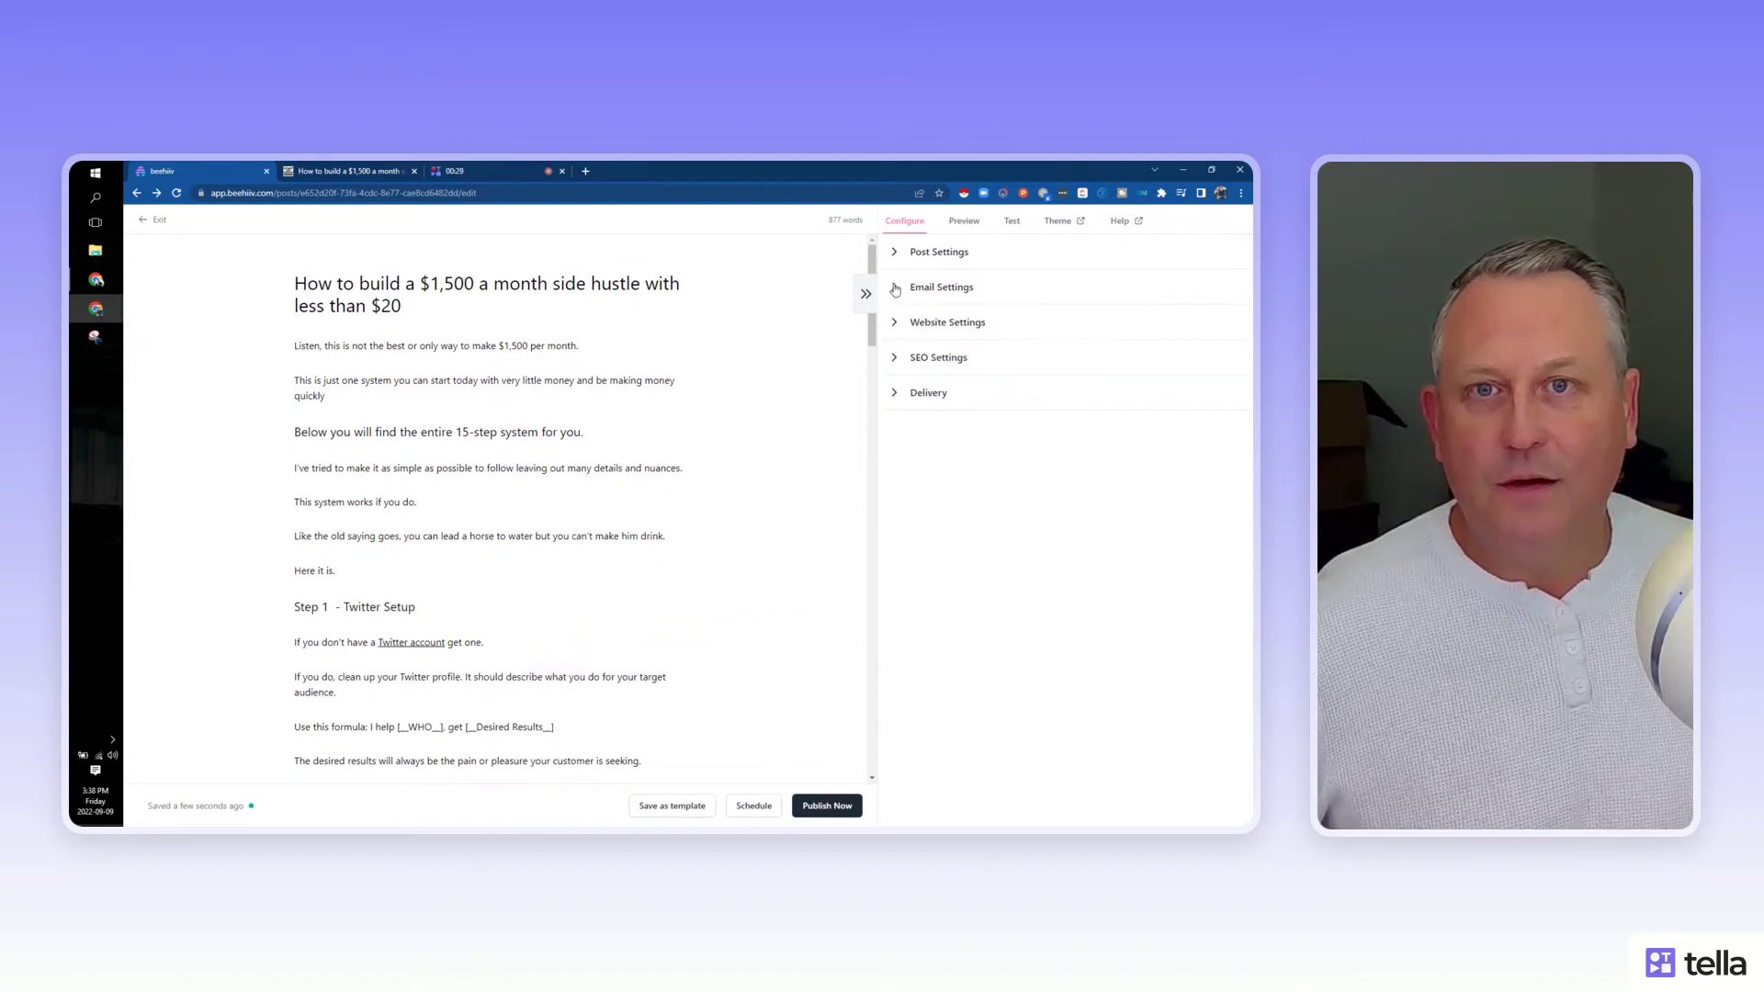
click(897, 361)
click(942, 412)
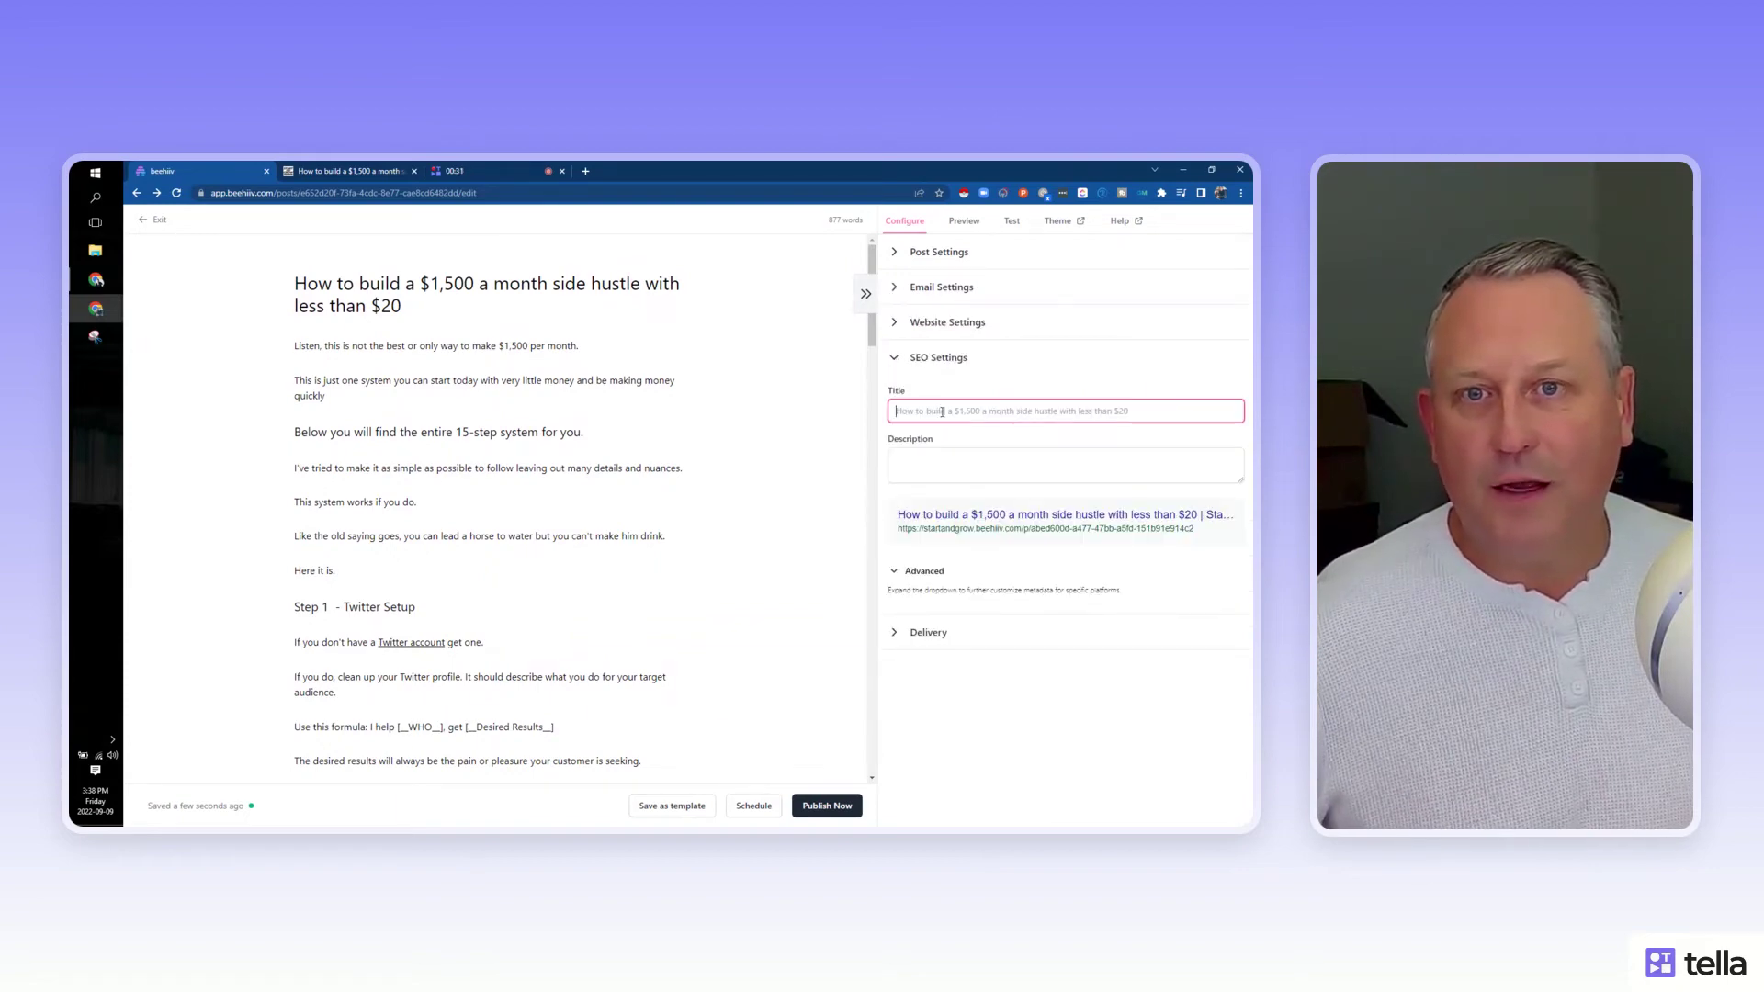
text(How to build a $1,500 a month side hustle with less than $20)
click(934, 471)
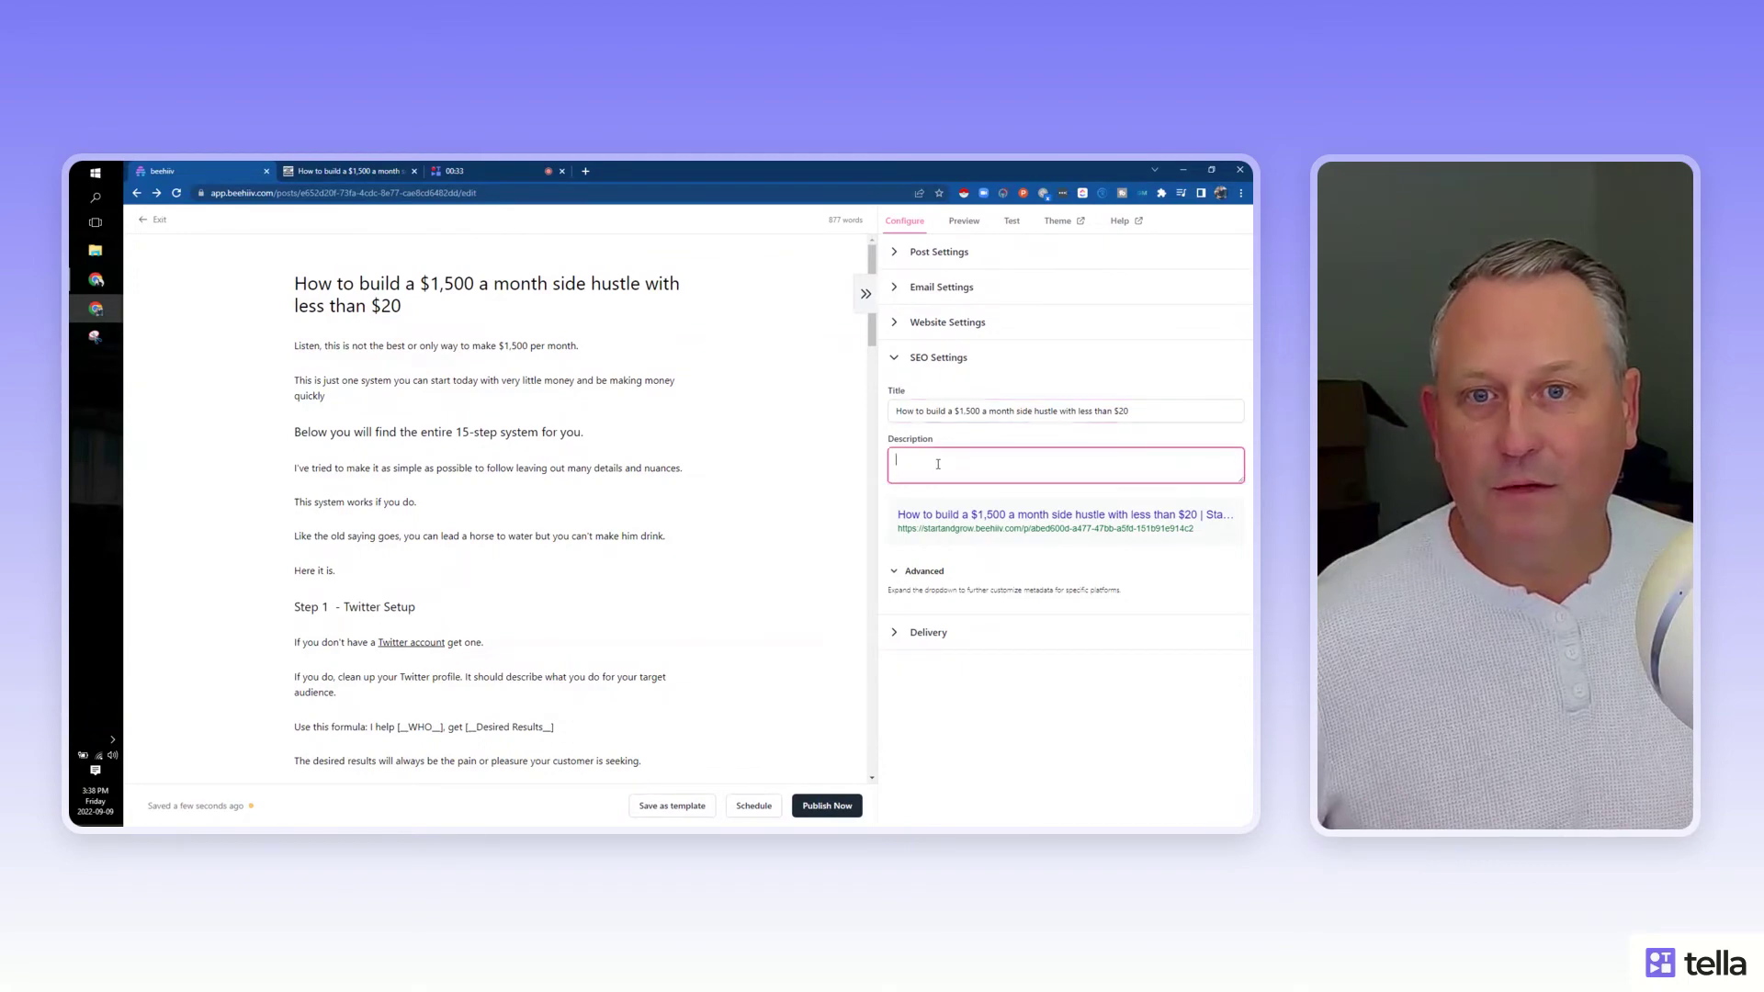
text(How to build a $1,500 a month side hustle with less than $20)
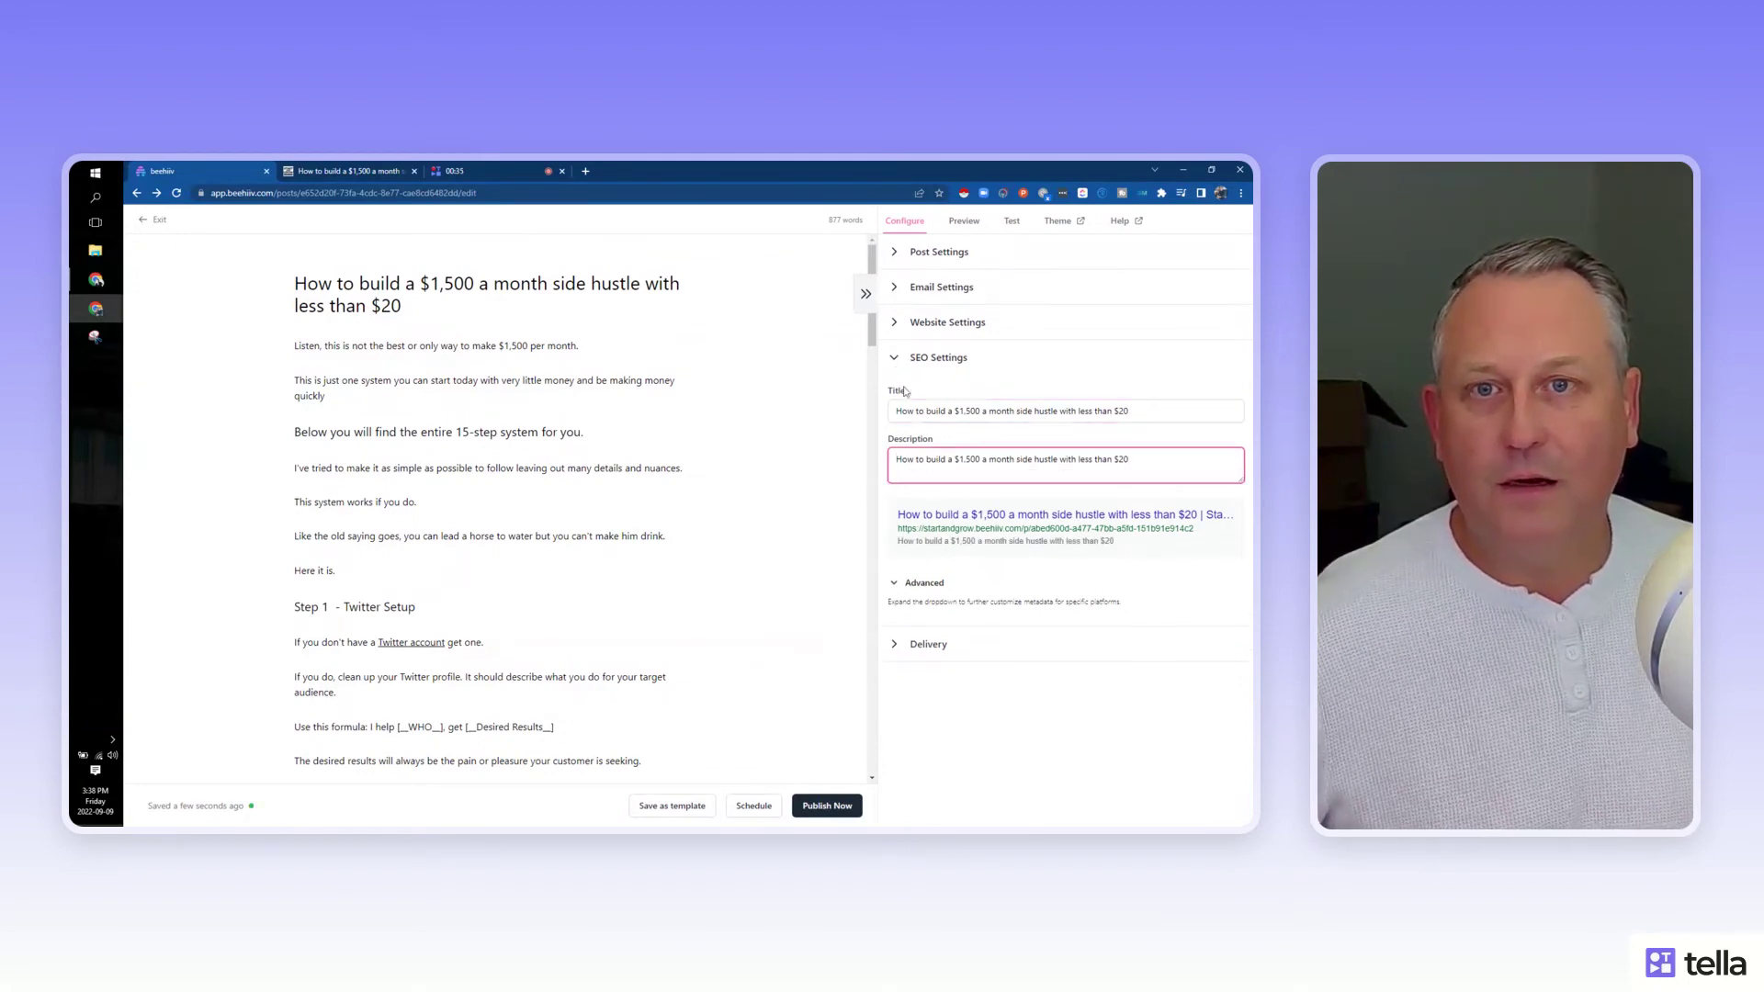
- Look at the delivery options, then reopen the SEO settings to verify them
click(889, 361)
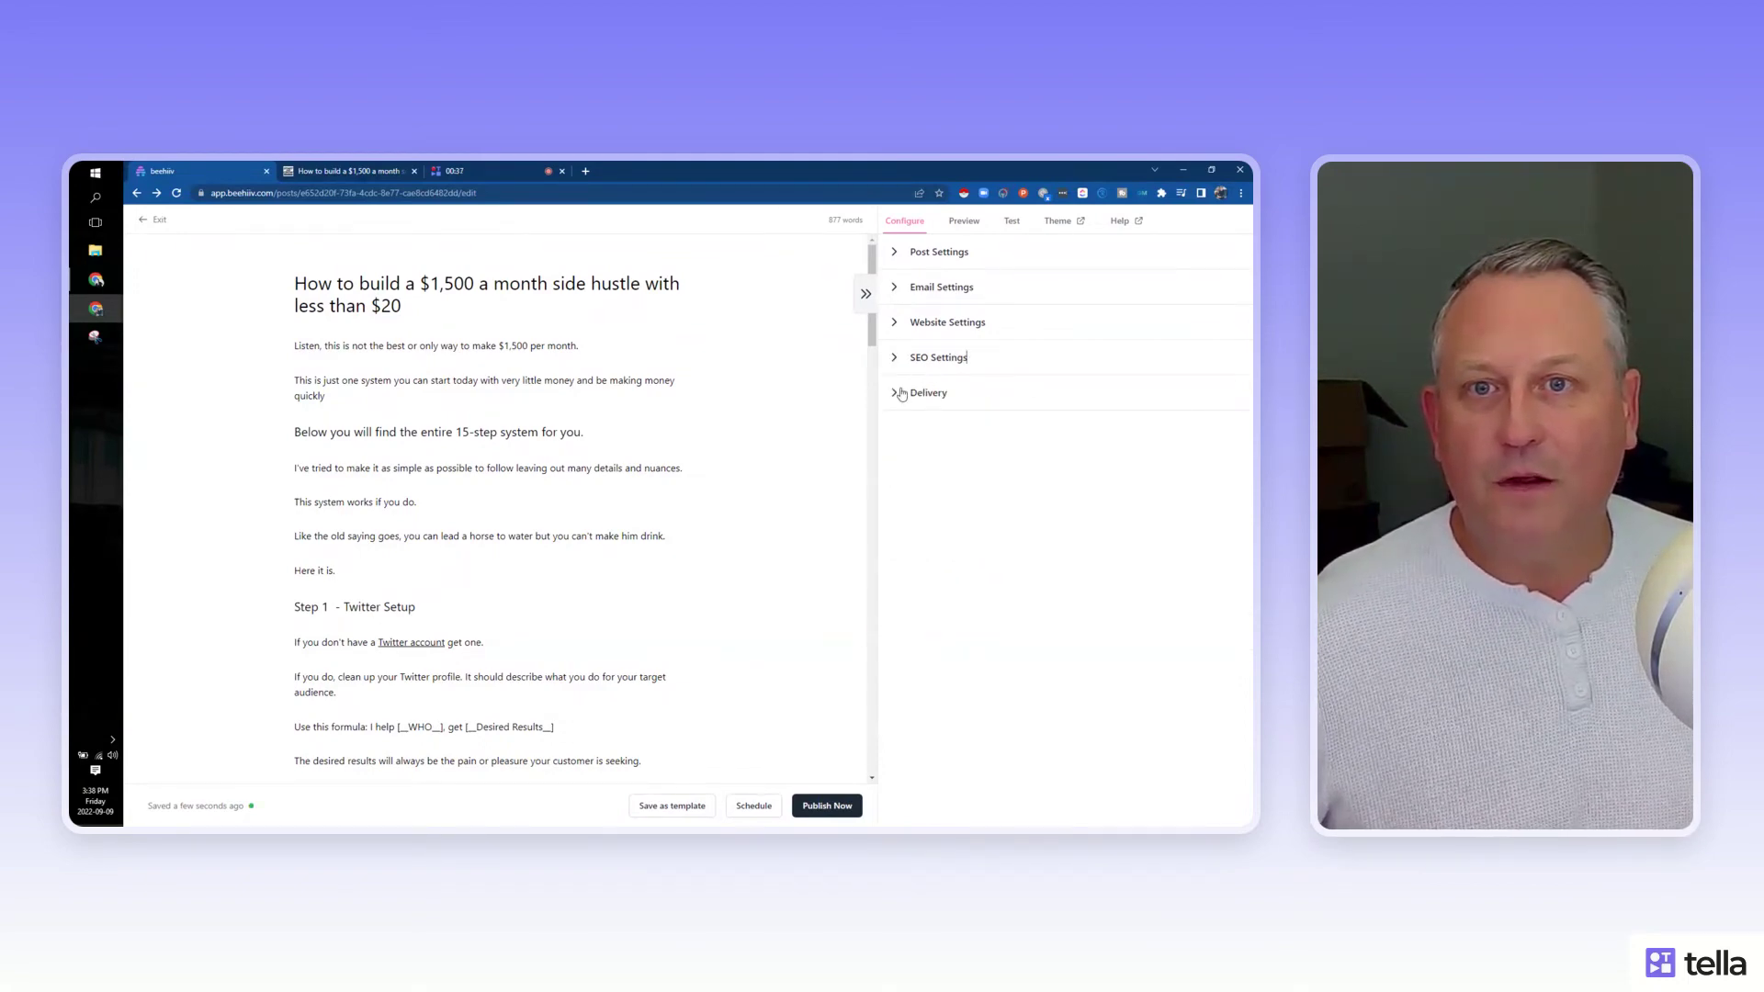
click(900, 393)
click(895, 358)
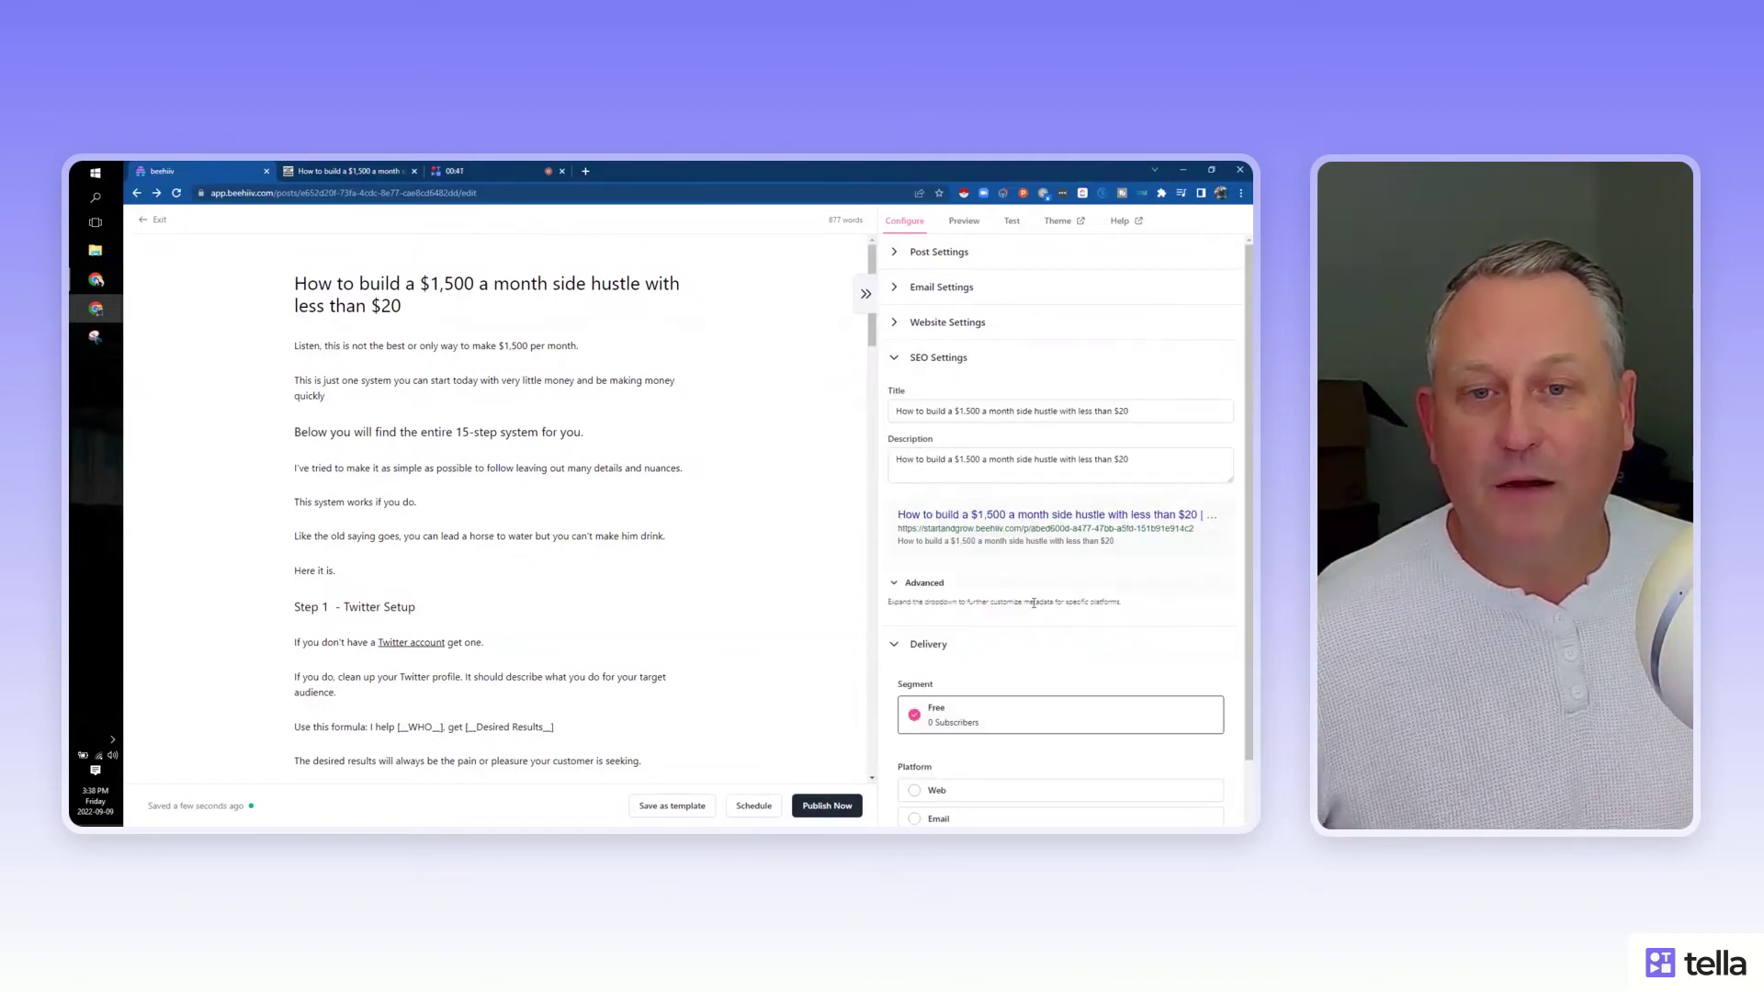
scroll(1034, 605, down, 1)
scroll(949, 654, up, 1)
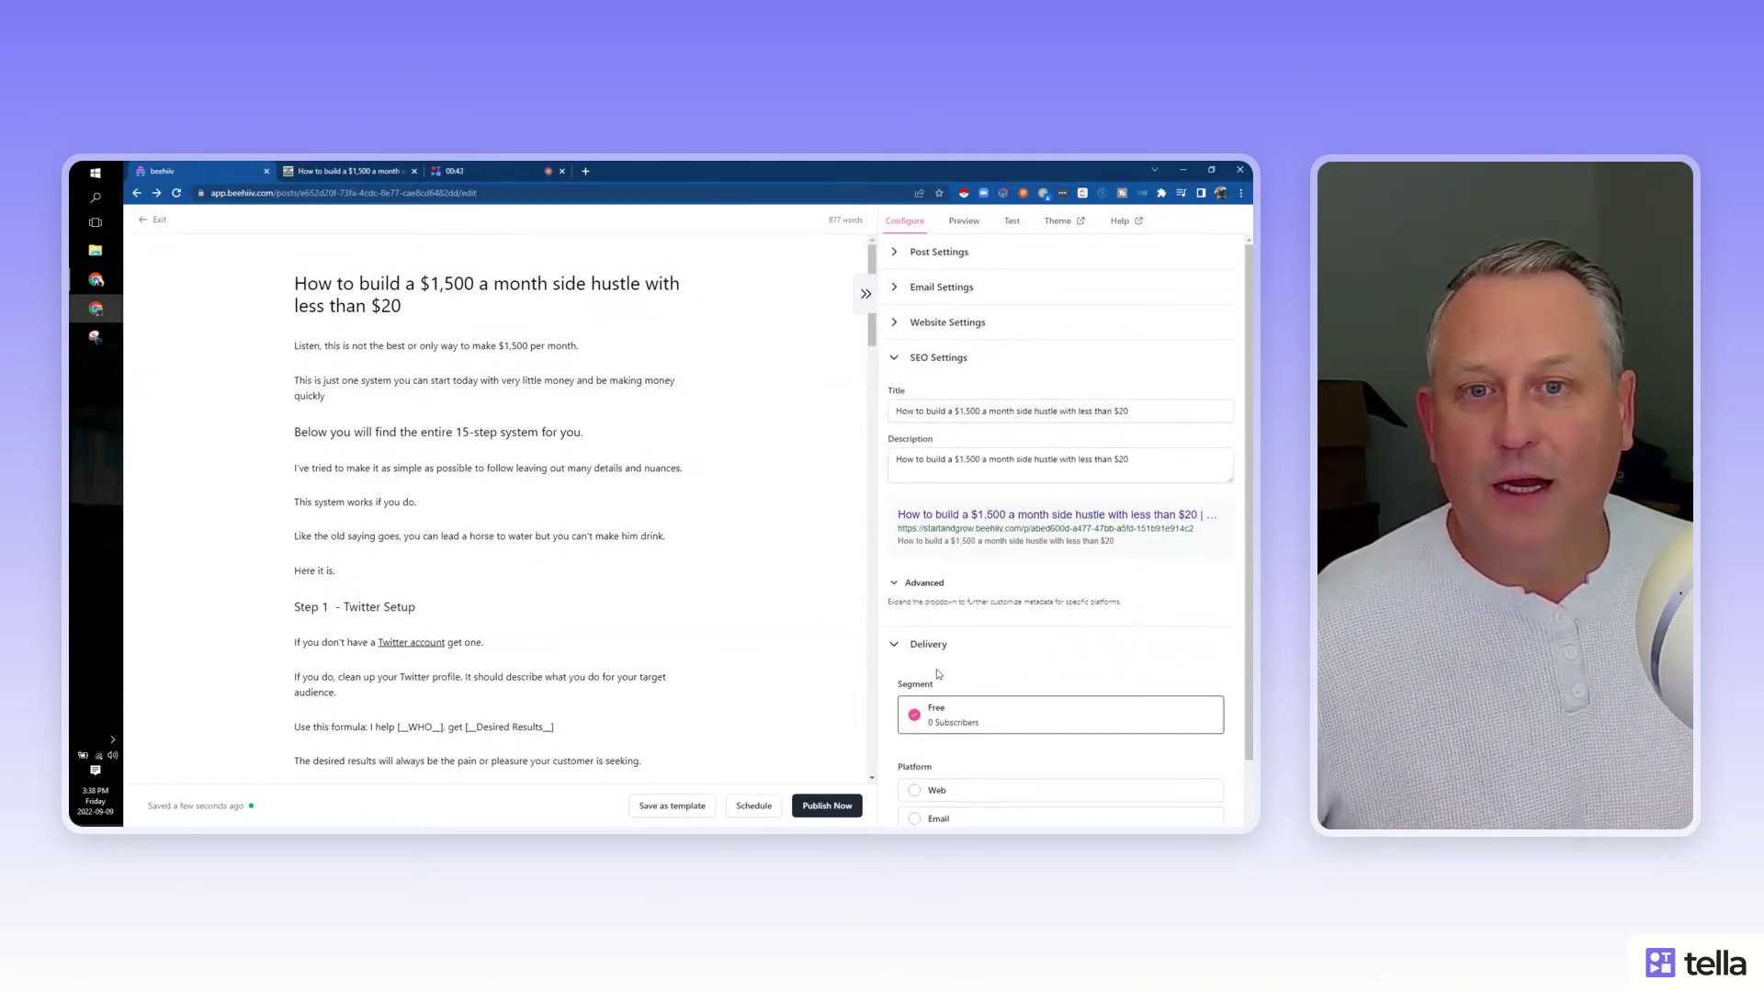
scroll(938, 671, down, 1)
scroll(929, 515, up, 1)
- Set delivery to Web only, publish the post now, and exit to its Published overview
click(897, 359)
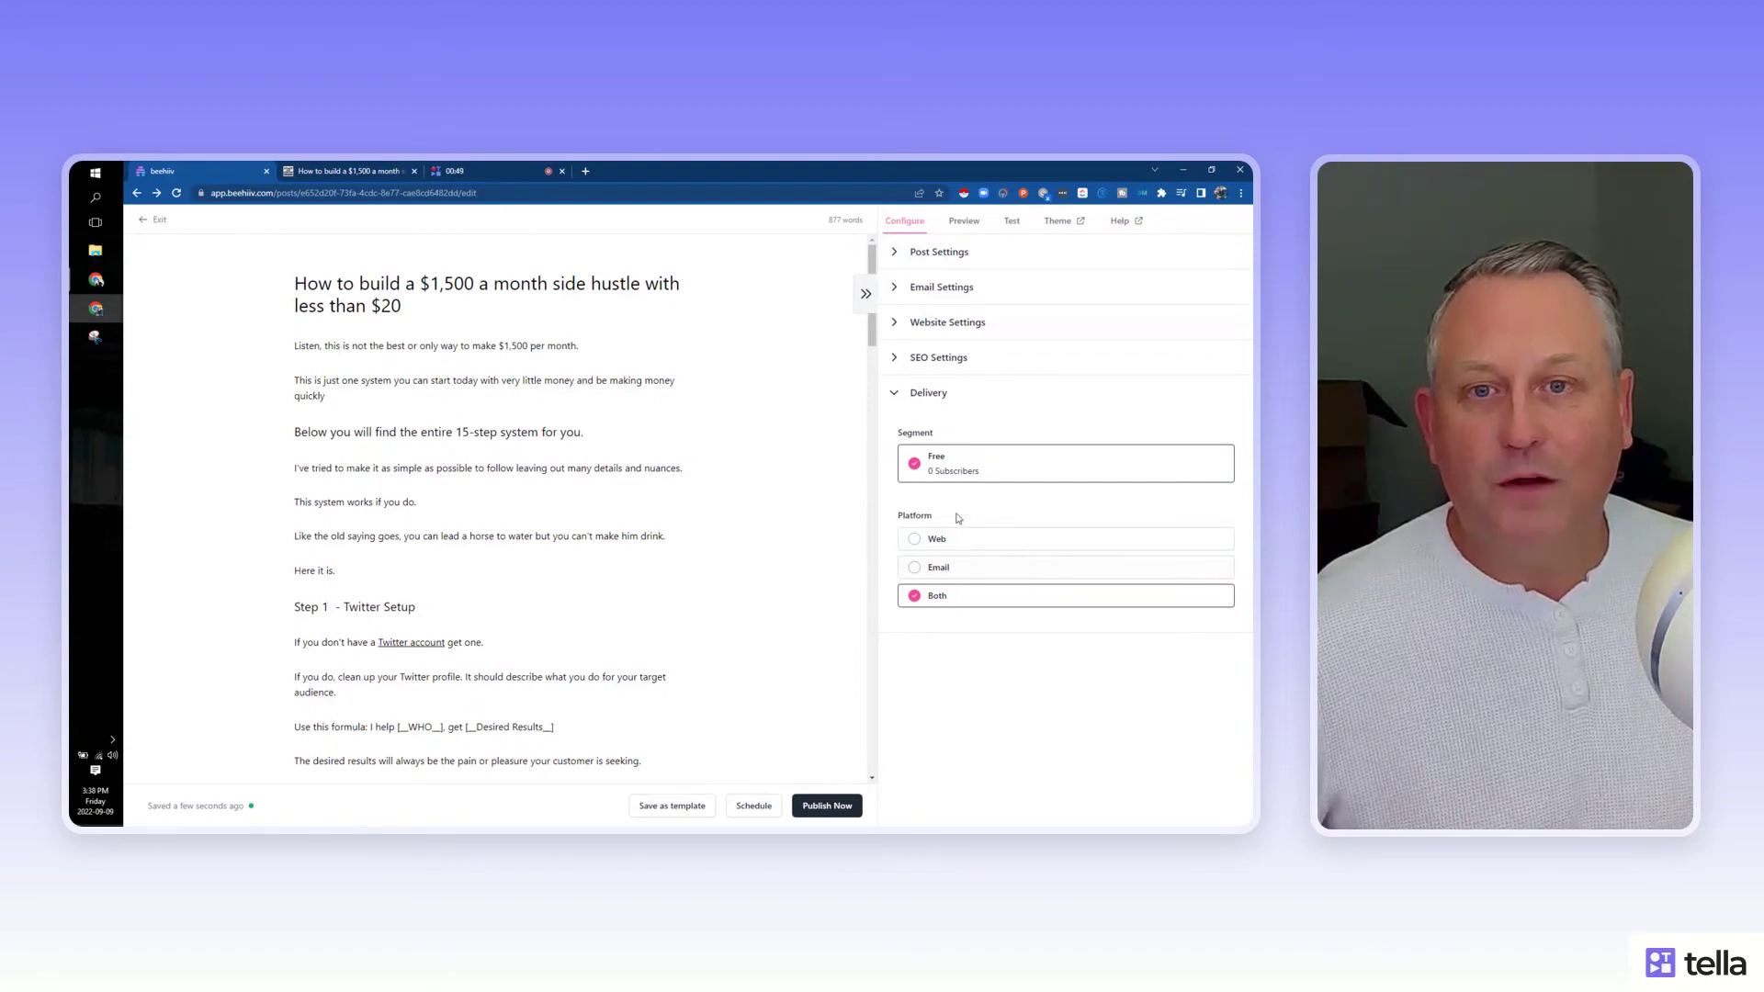
click(916, 544)
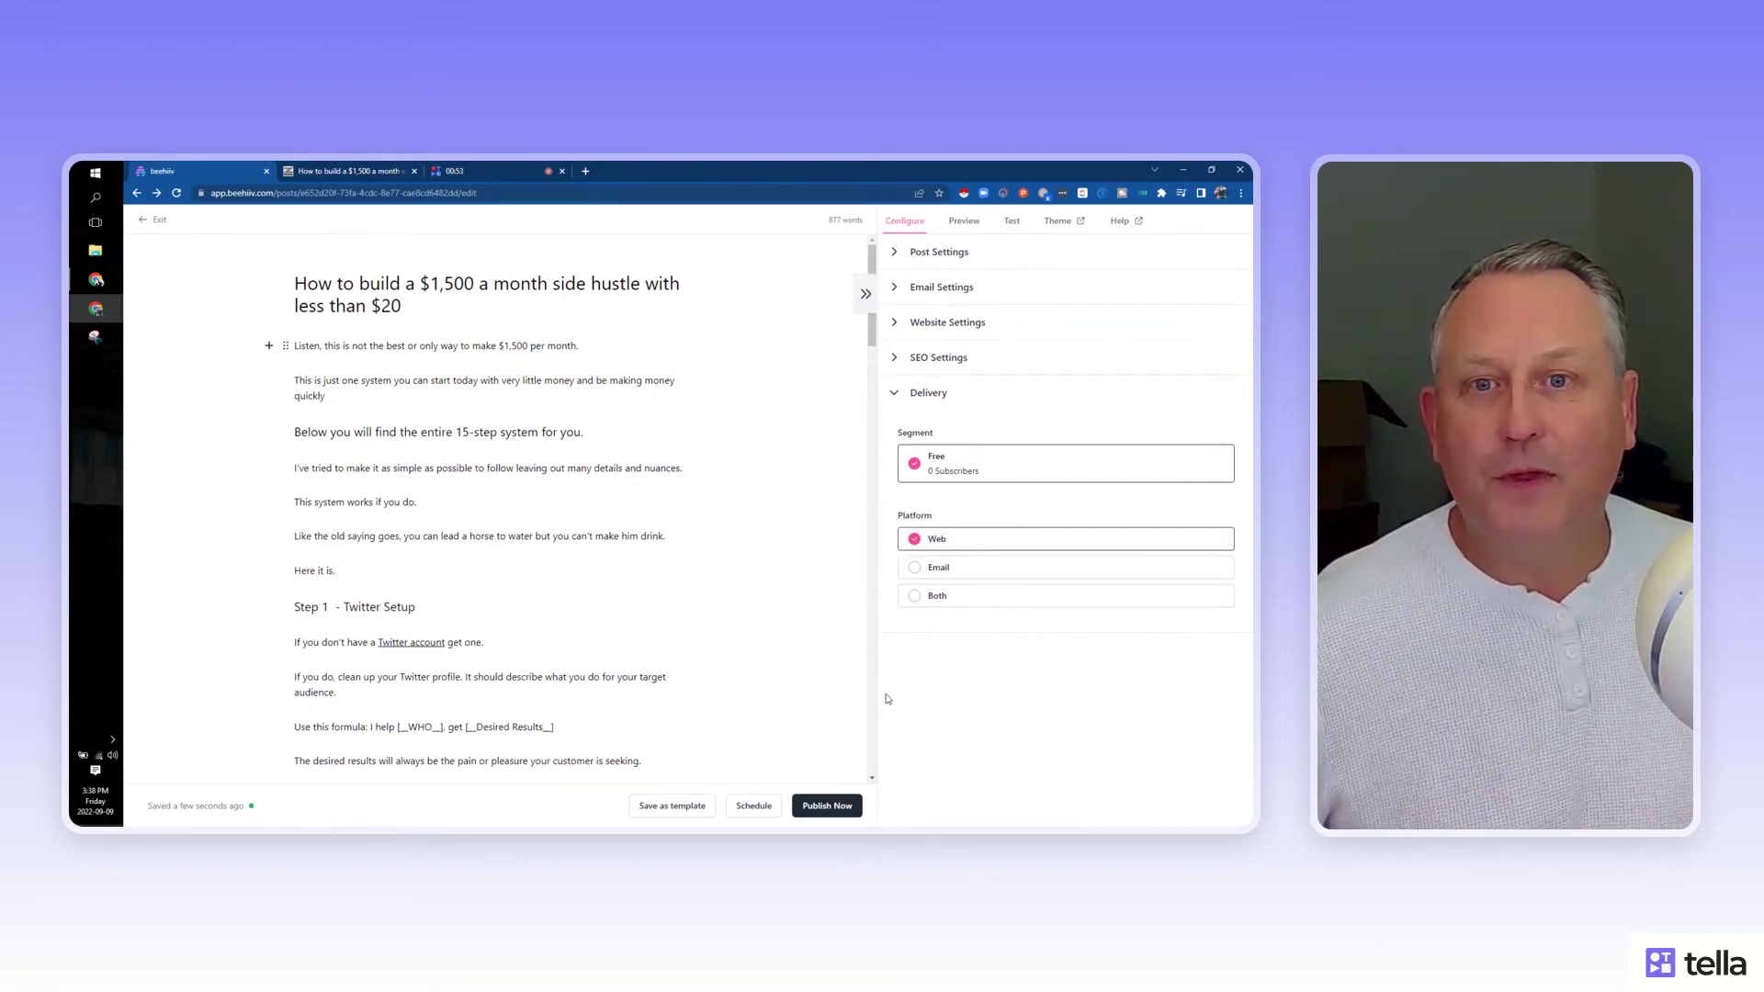
click(845, 814)
click(852, 610)
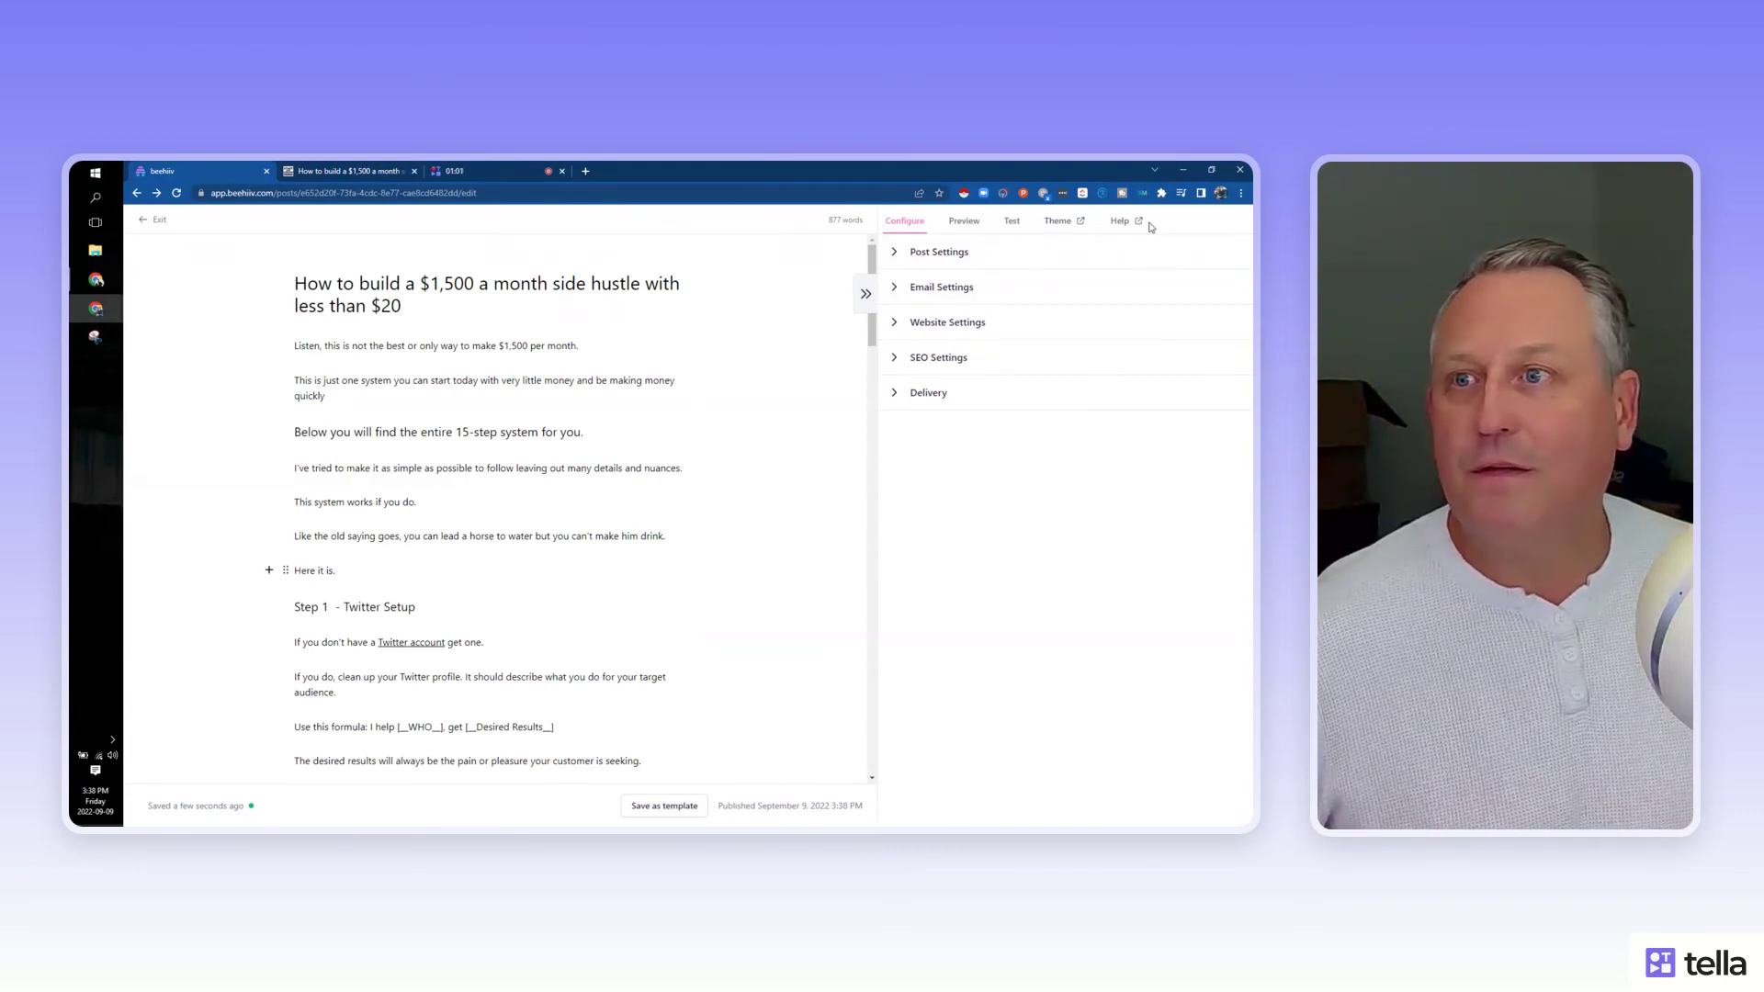
click(141, 223)
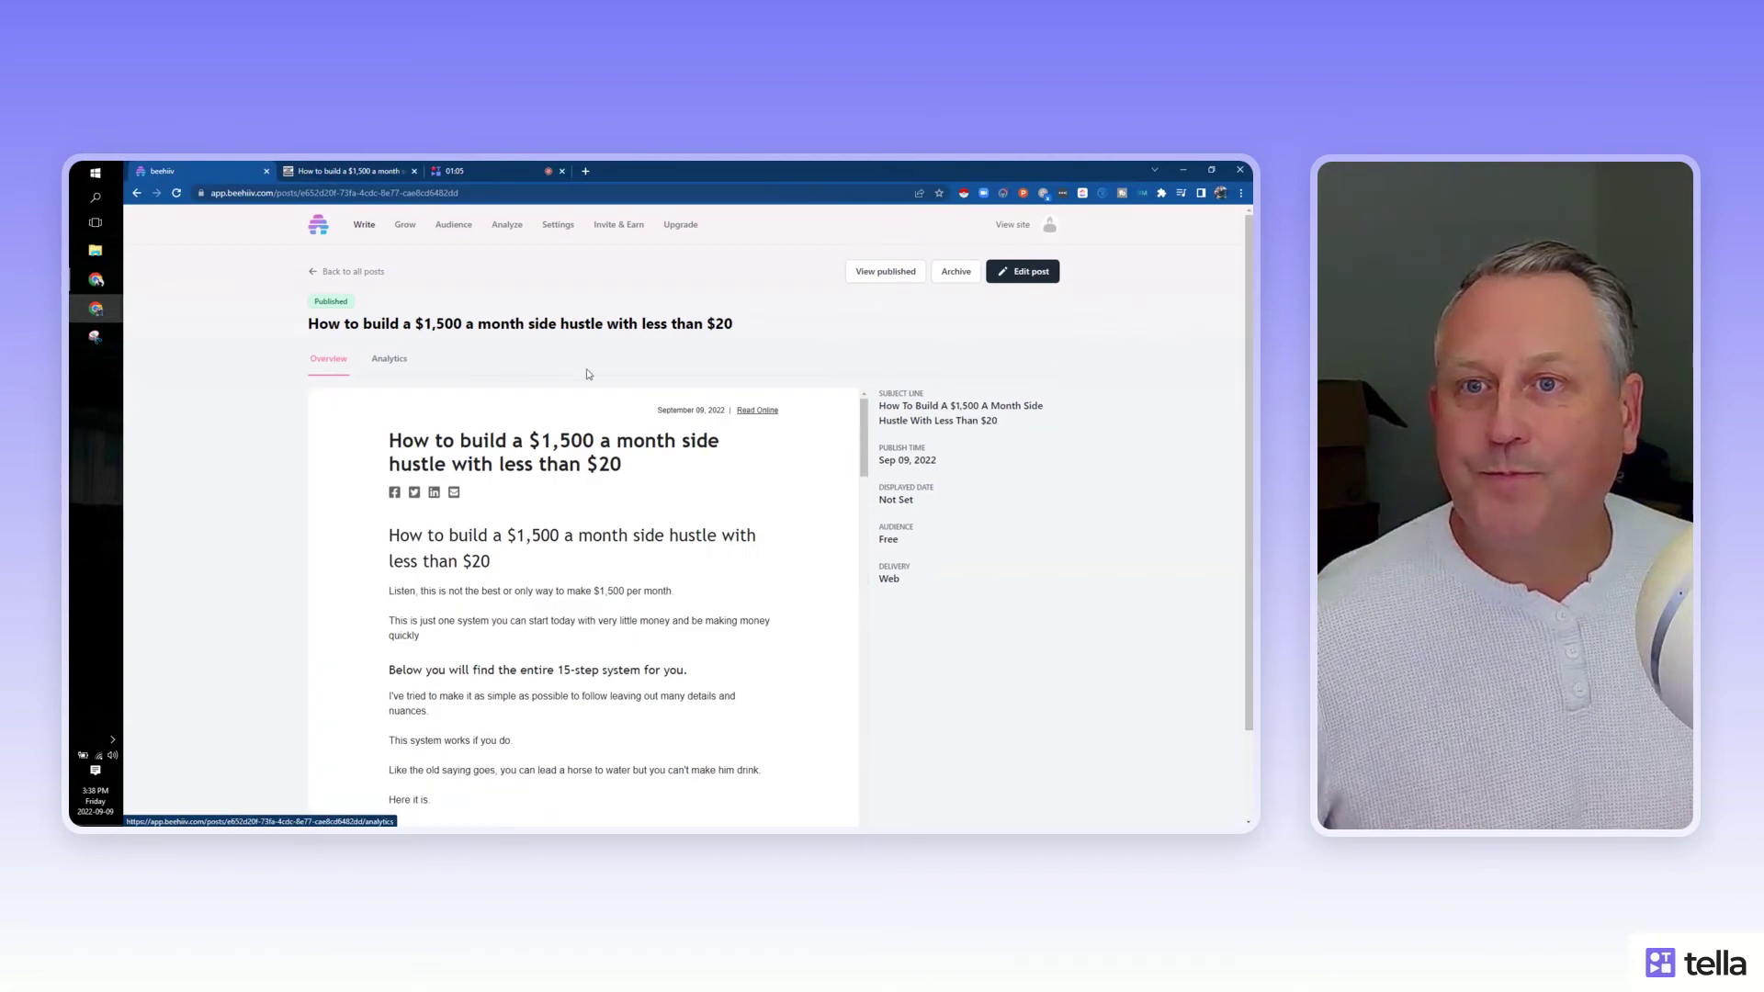
- Open the live side-hustle post on the startandgrow site and scroll through it to the top
click(755, 411)
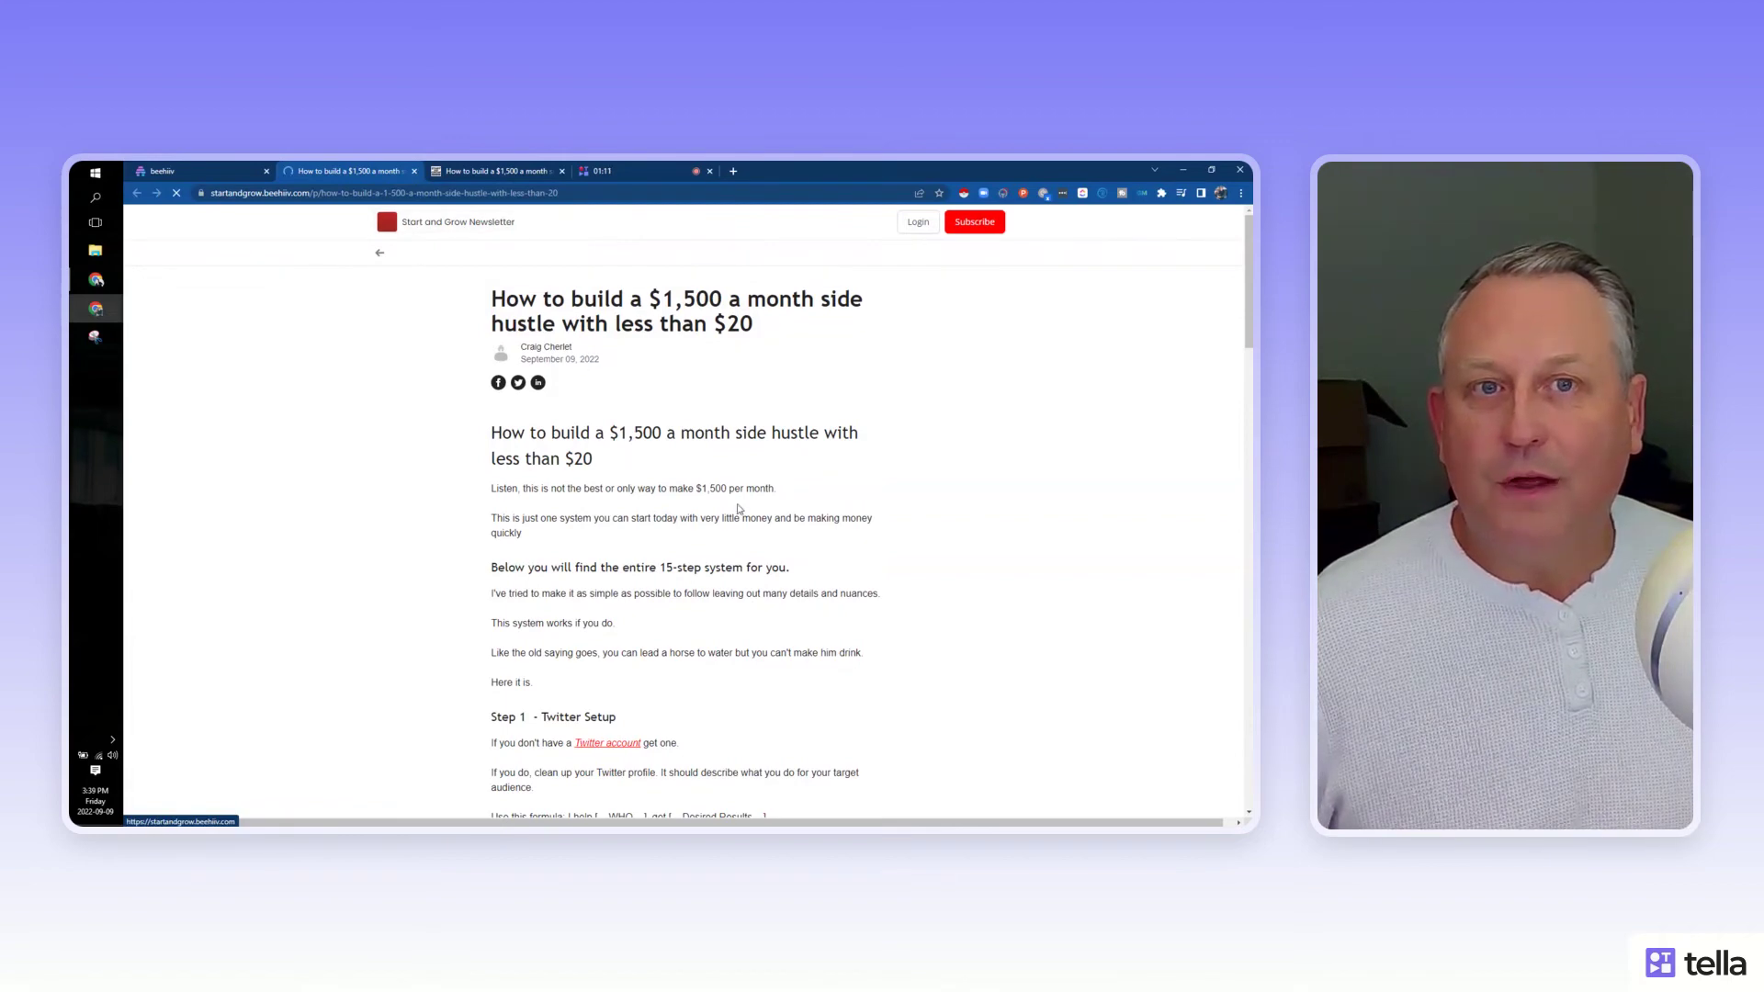
scroll(744, 509, down, 5)
scroll(752, 511, down, 20)
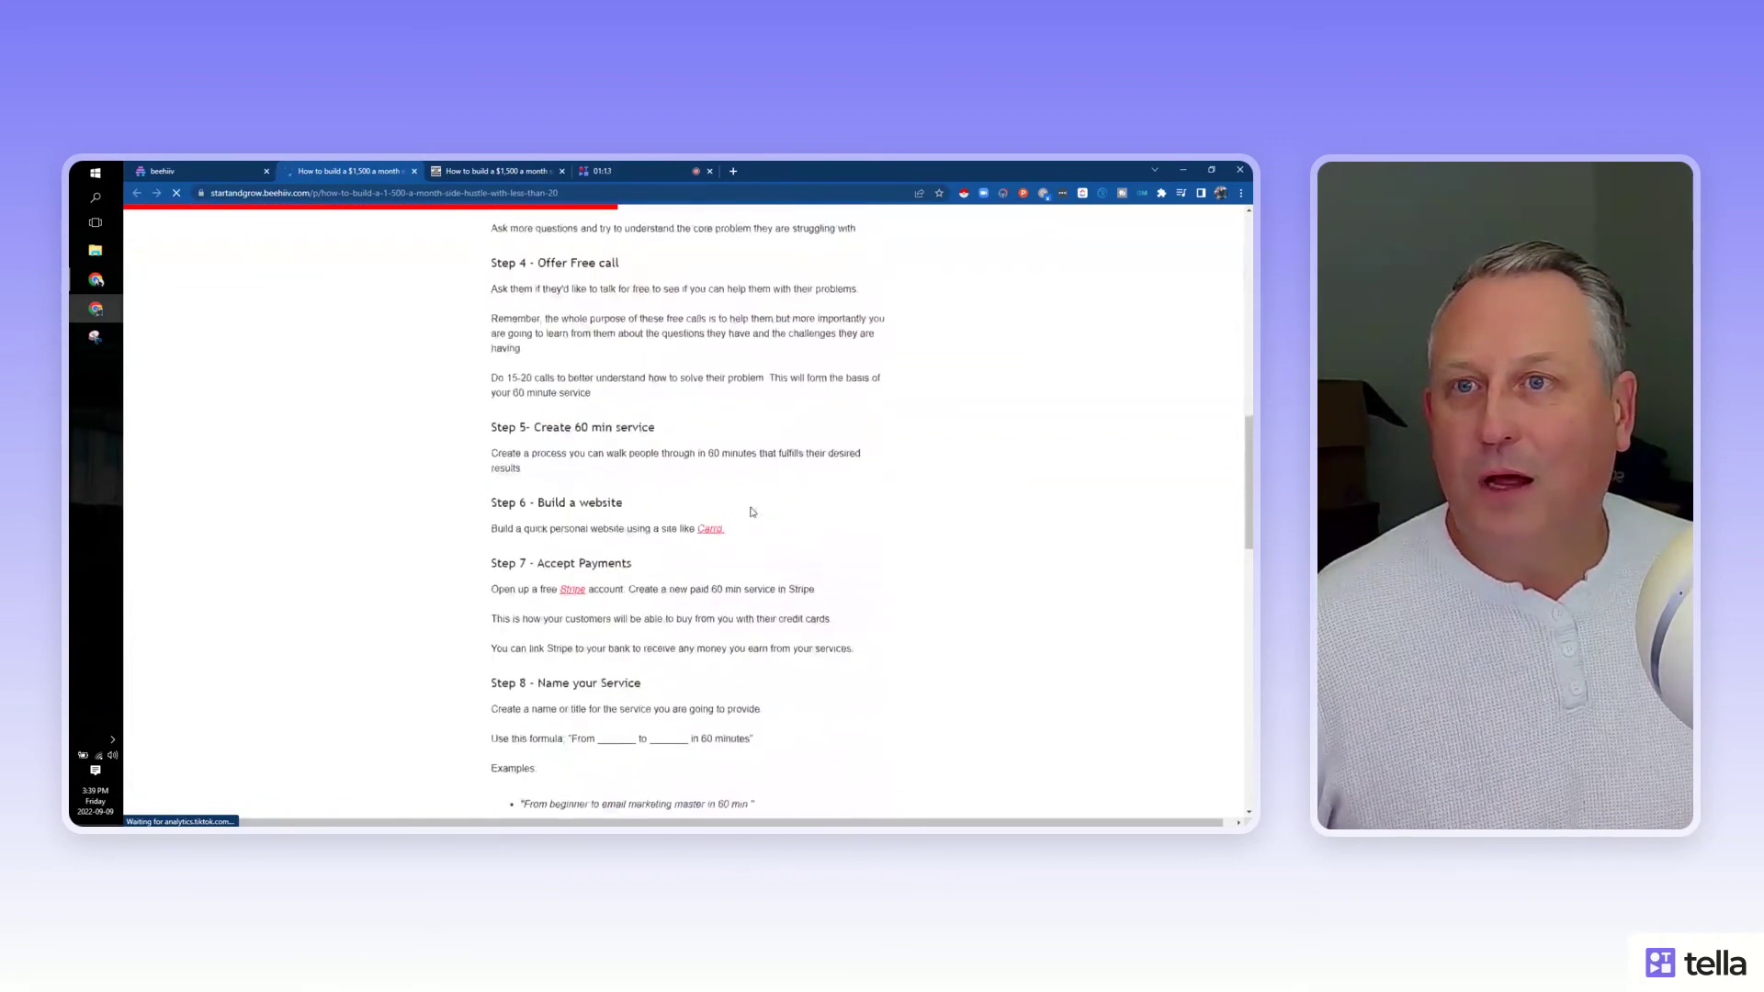
scroll(751, 512, down, 1)
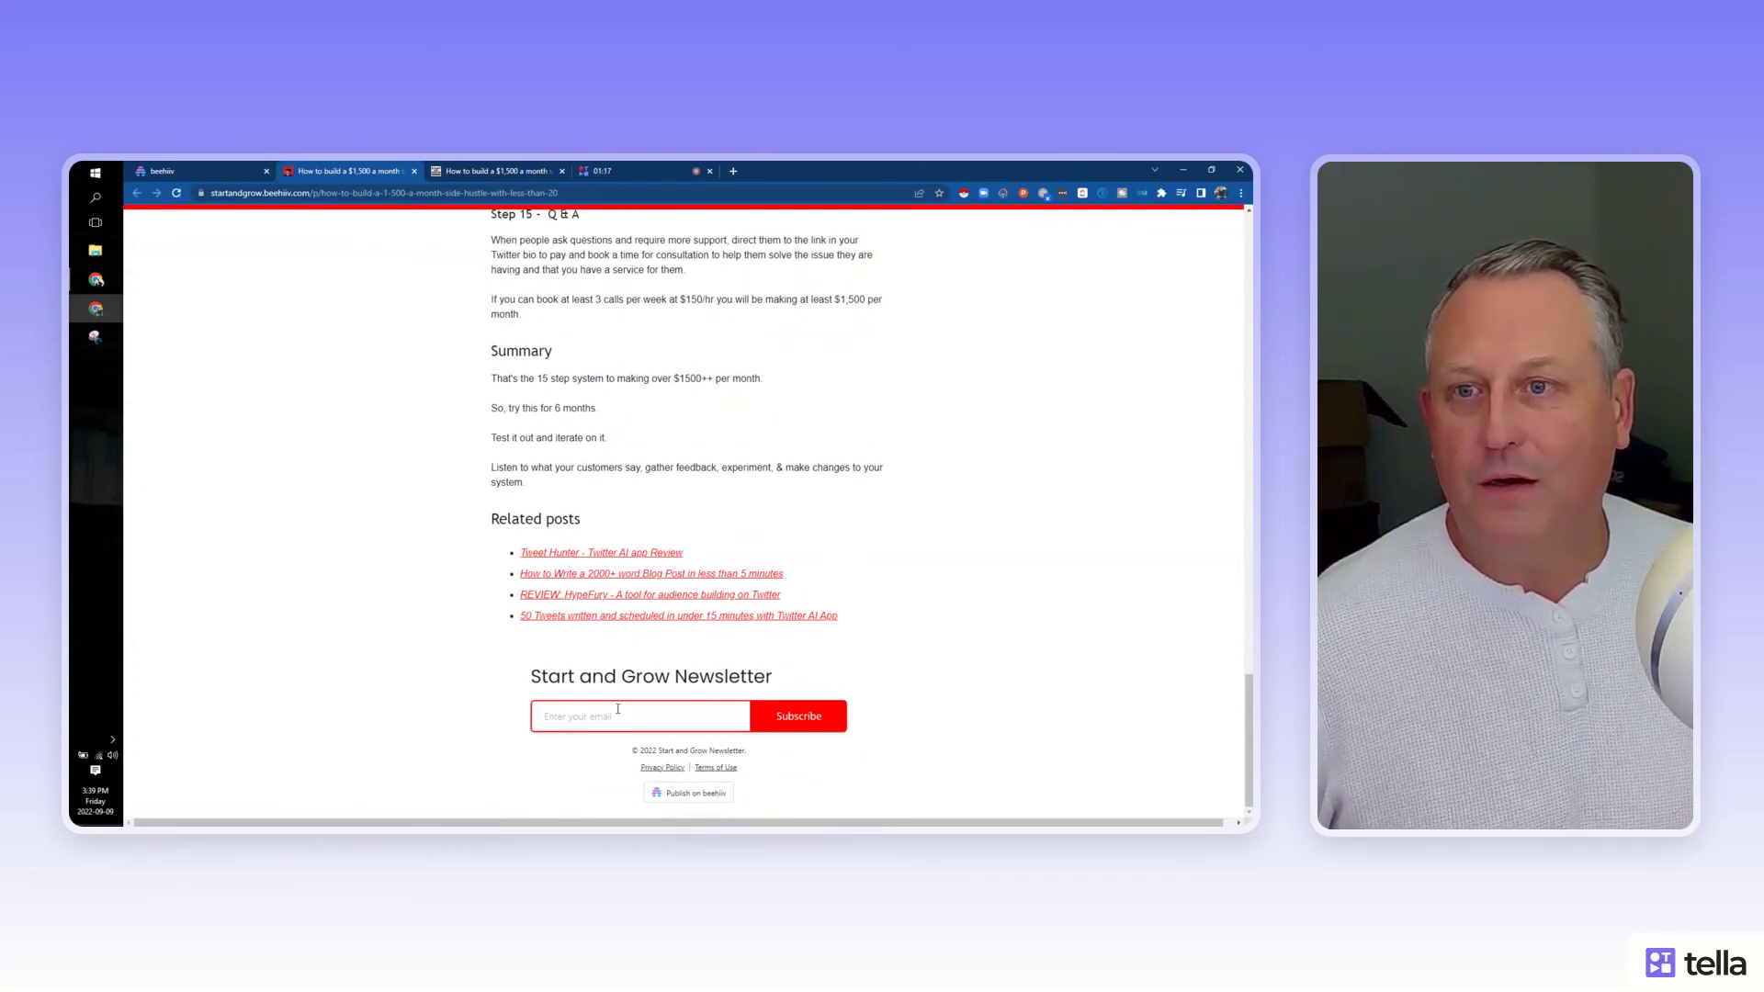
scroll(636, 556, up, 8)
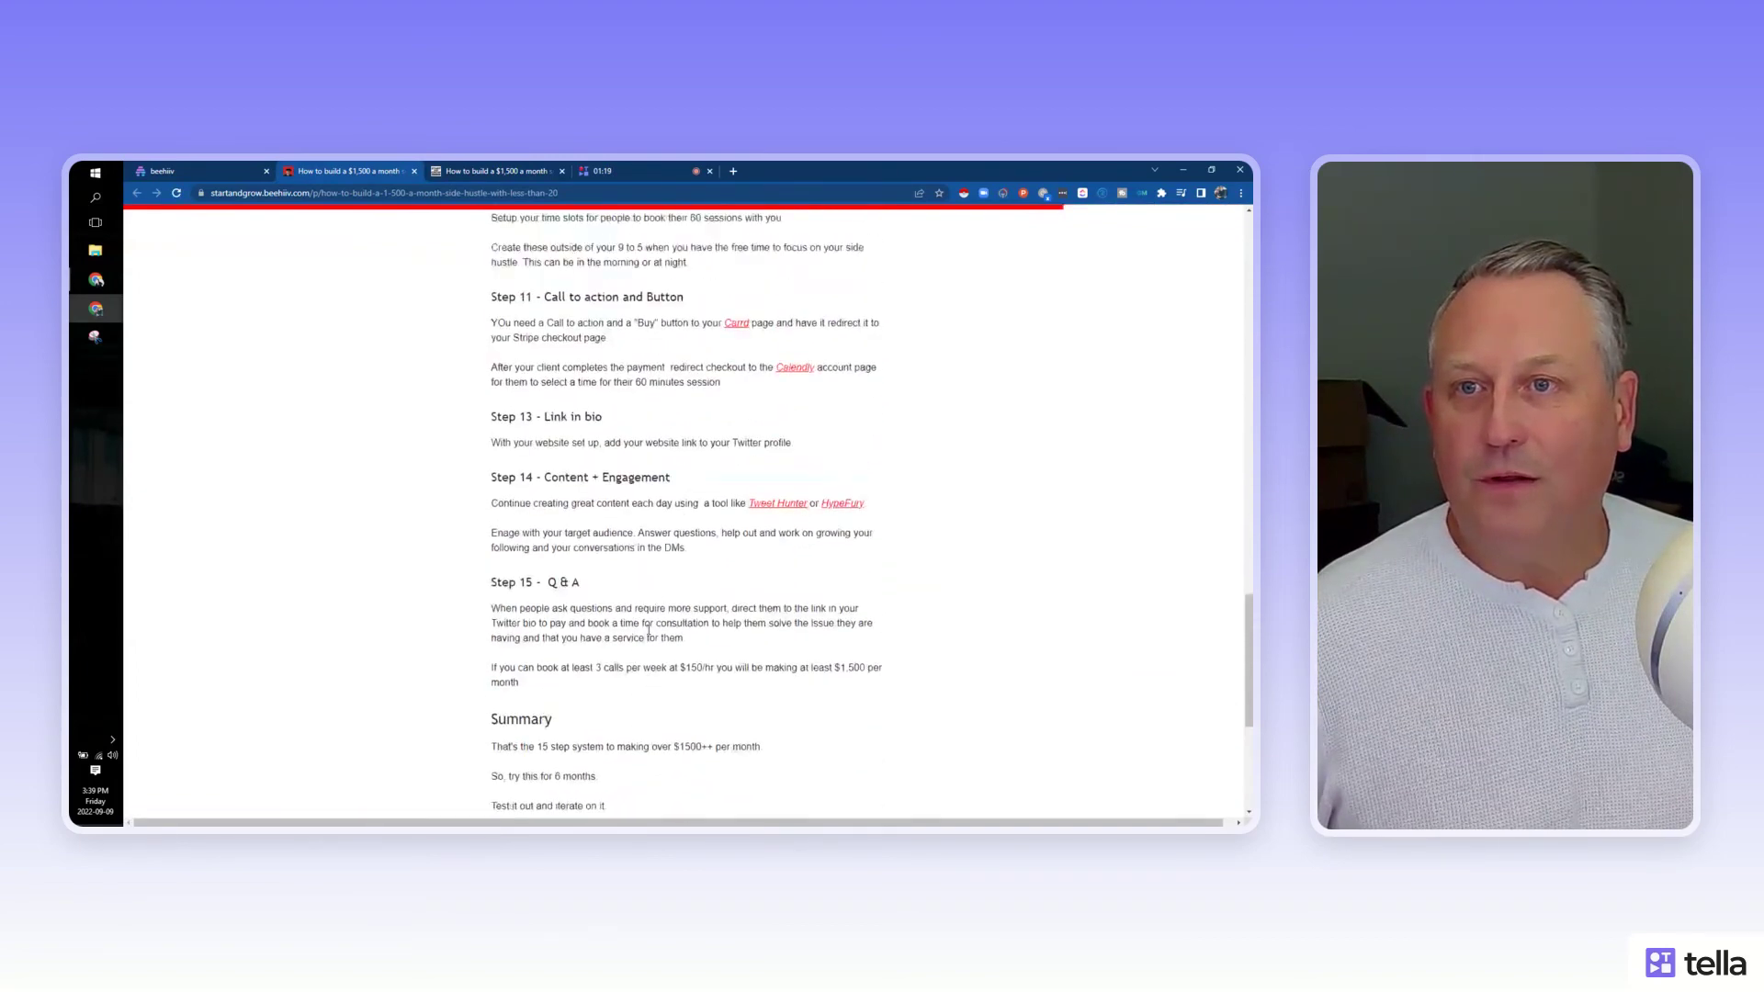
scroll(648, 633, up, 10)
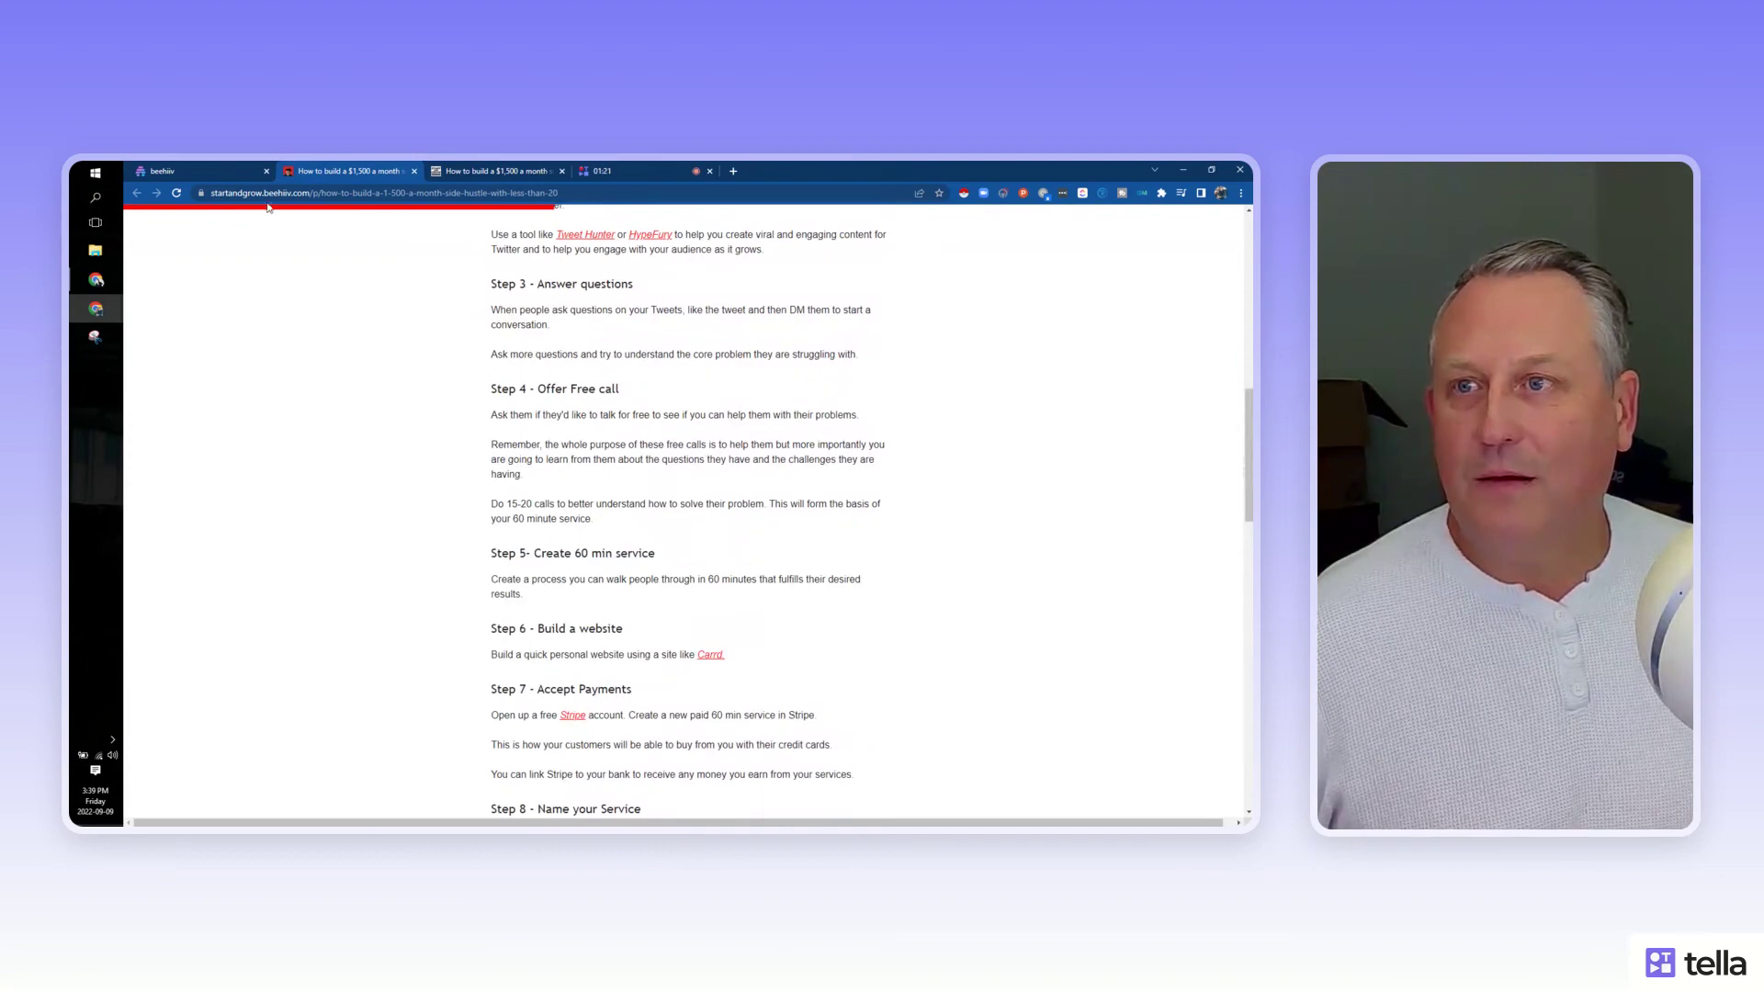
scroll(586, 535, up, 3)
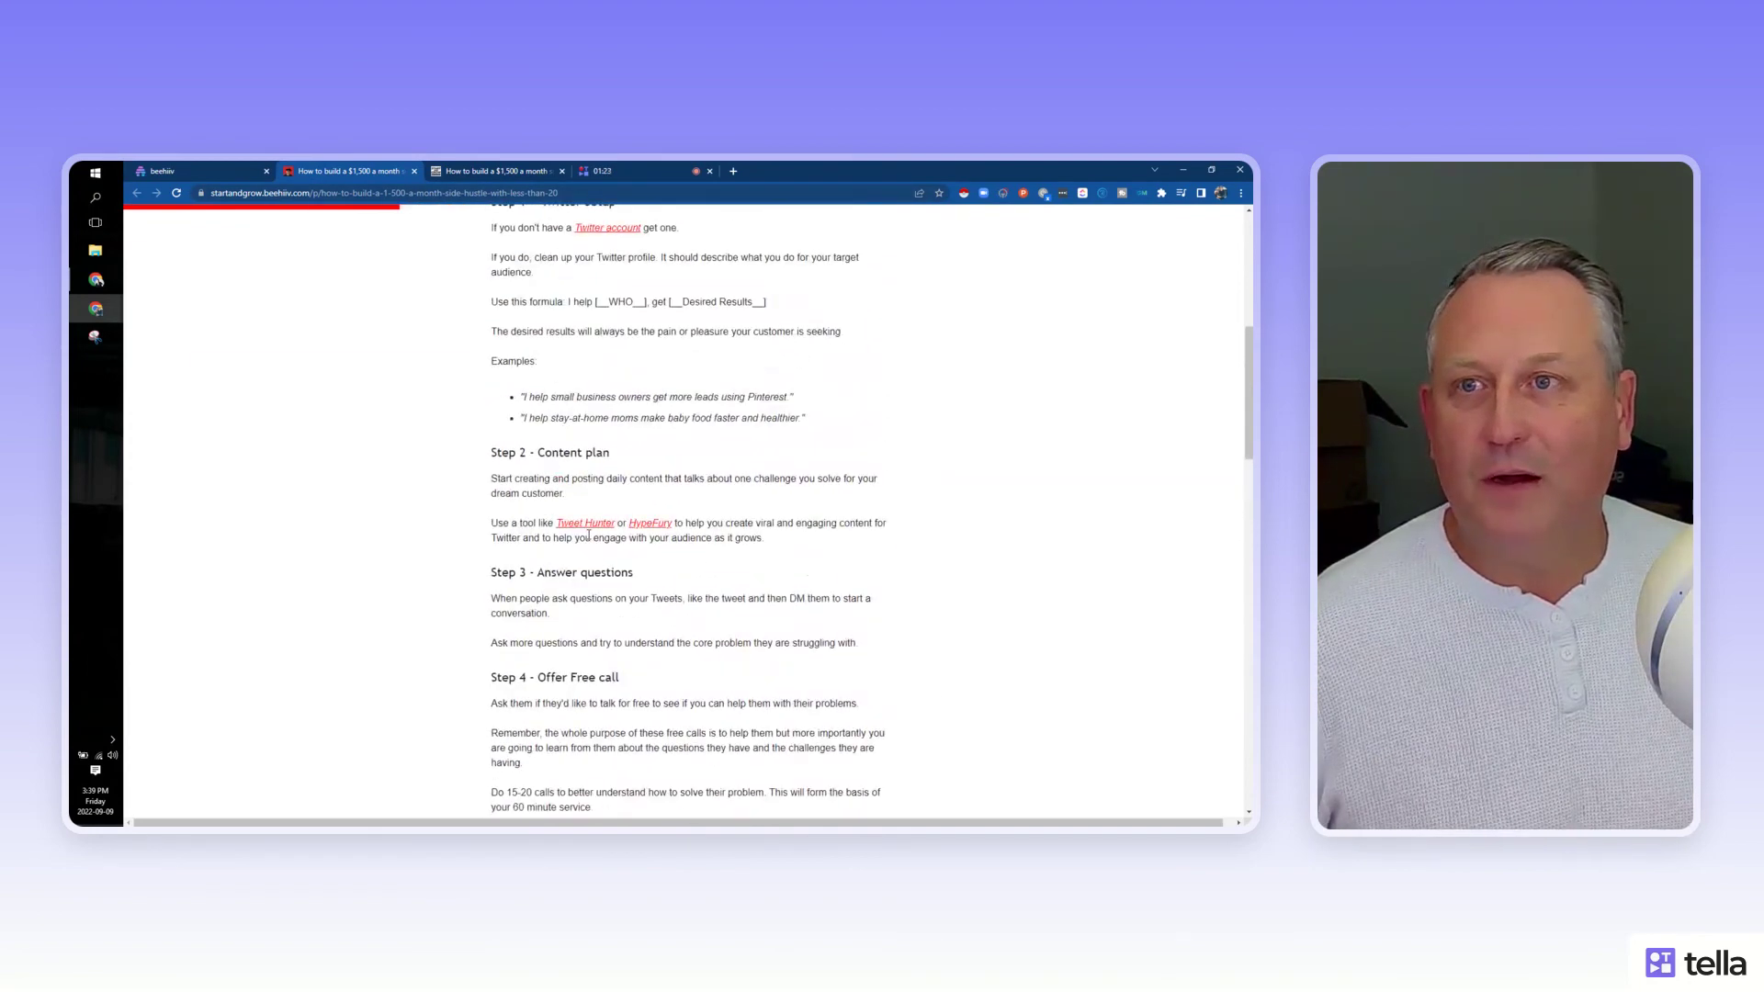
scroll(588, 534, down, 4)
scroll(590, 537, up, 8)
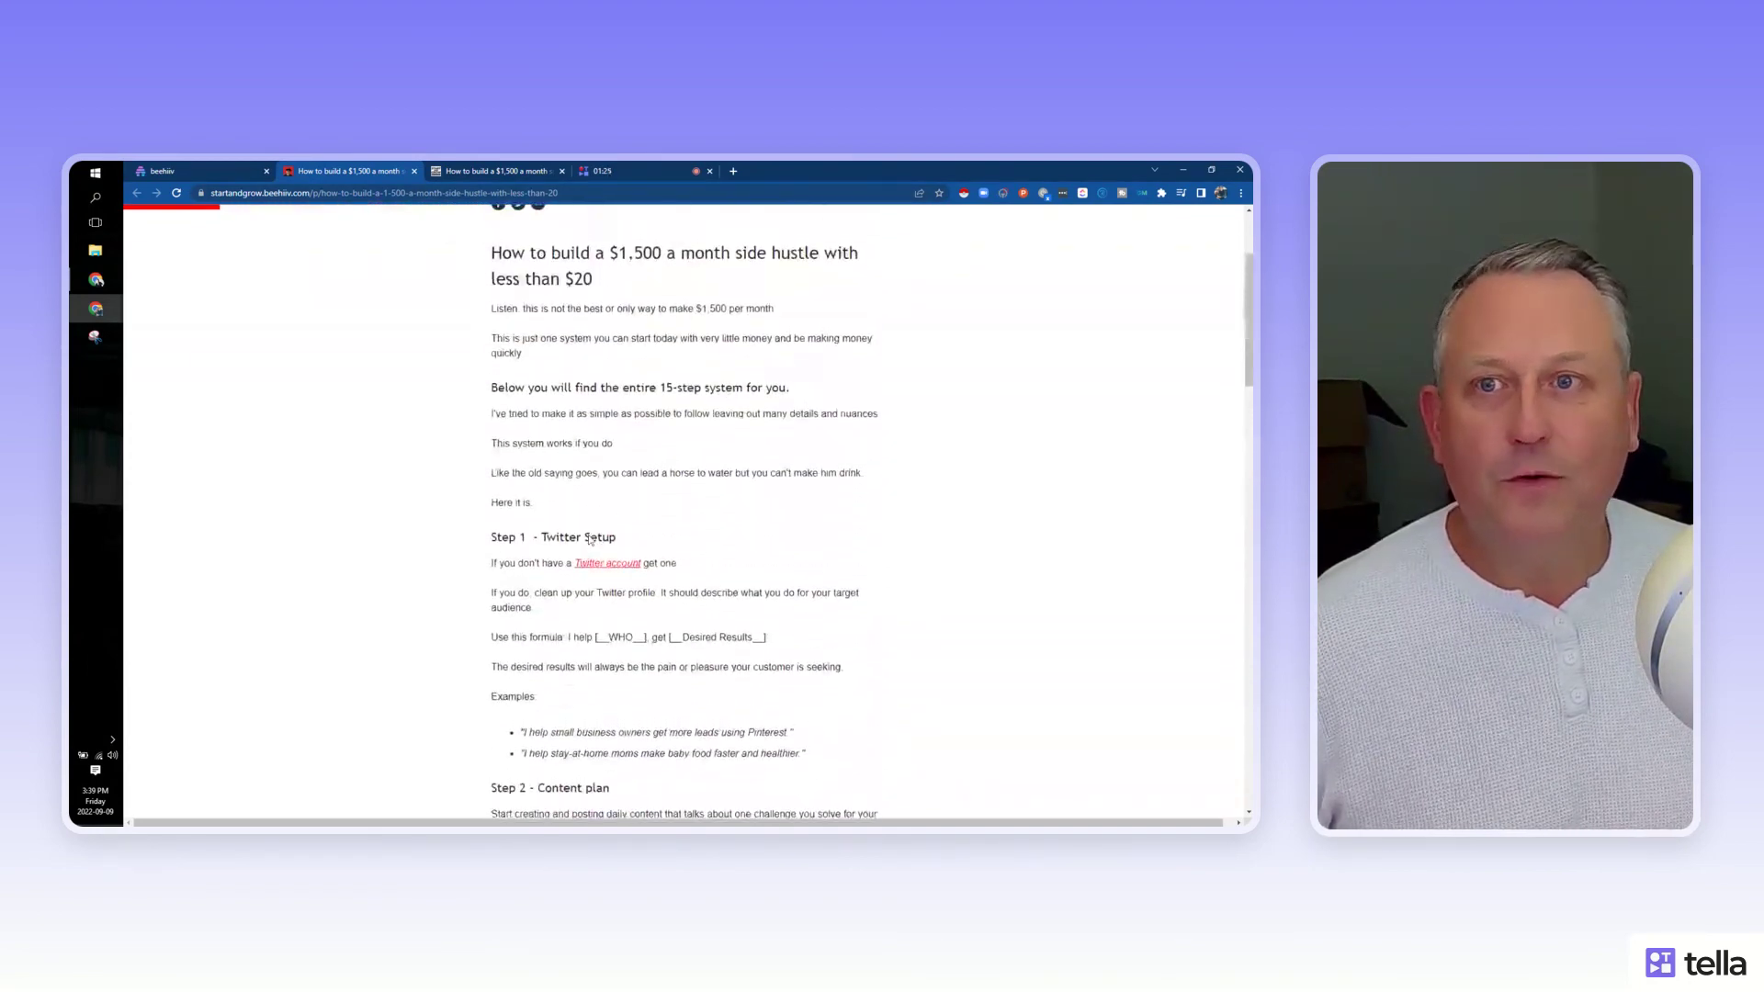
scroll(591, 541, up, 3)
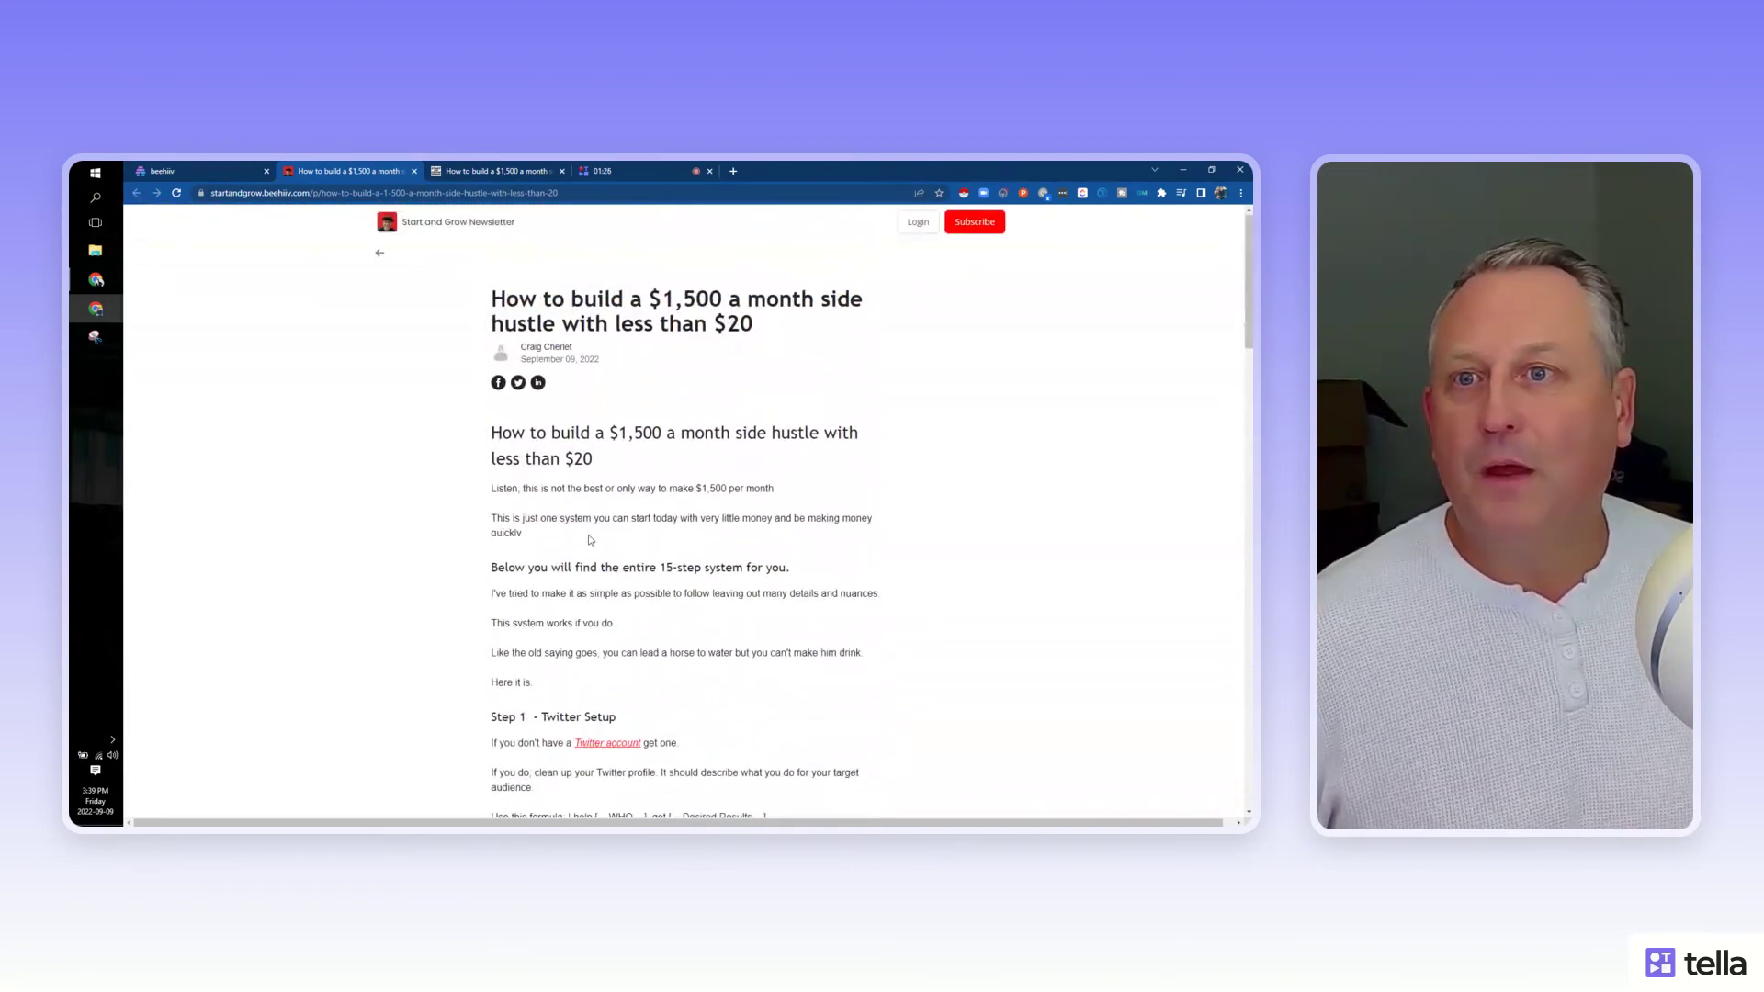
- Go back to the Start and Grow Newsletter homepage and look over it
click(382, 257)
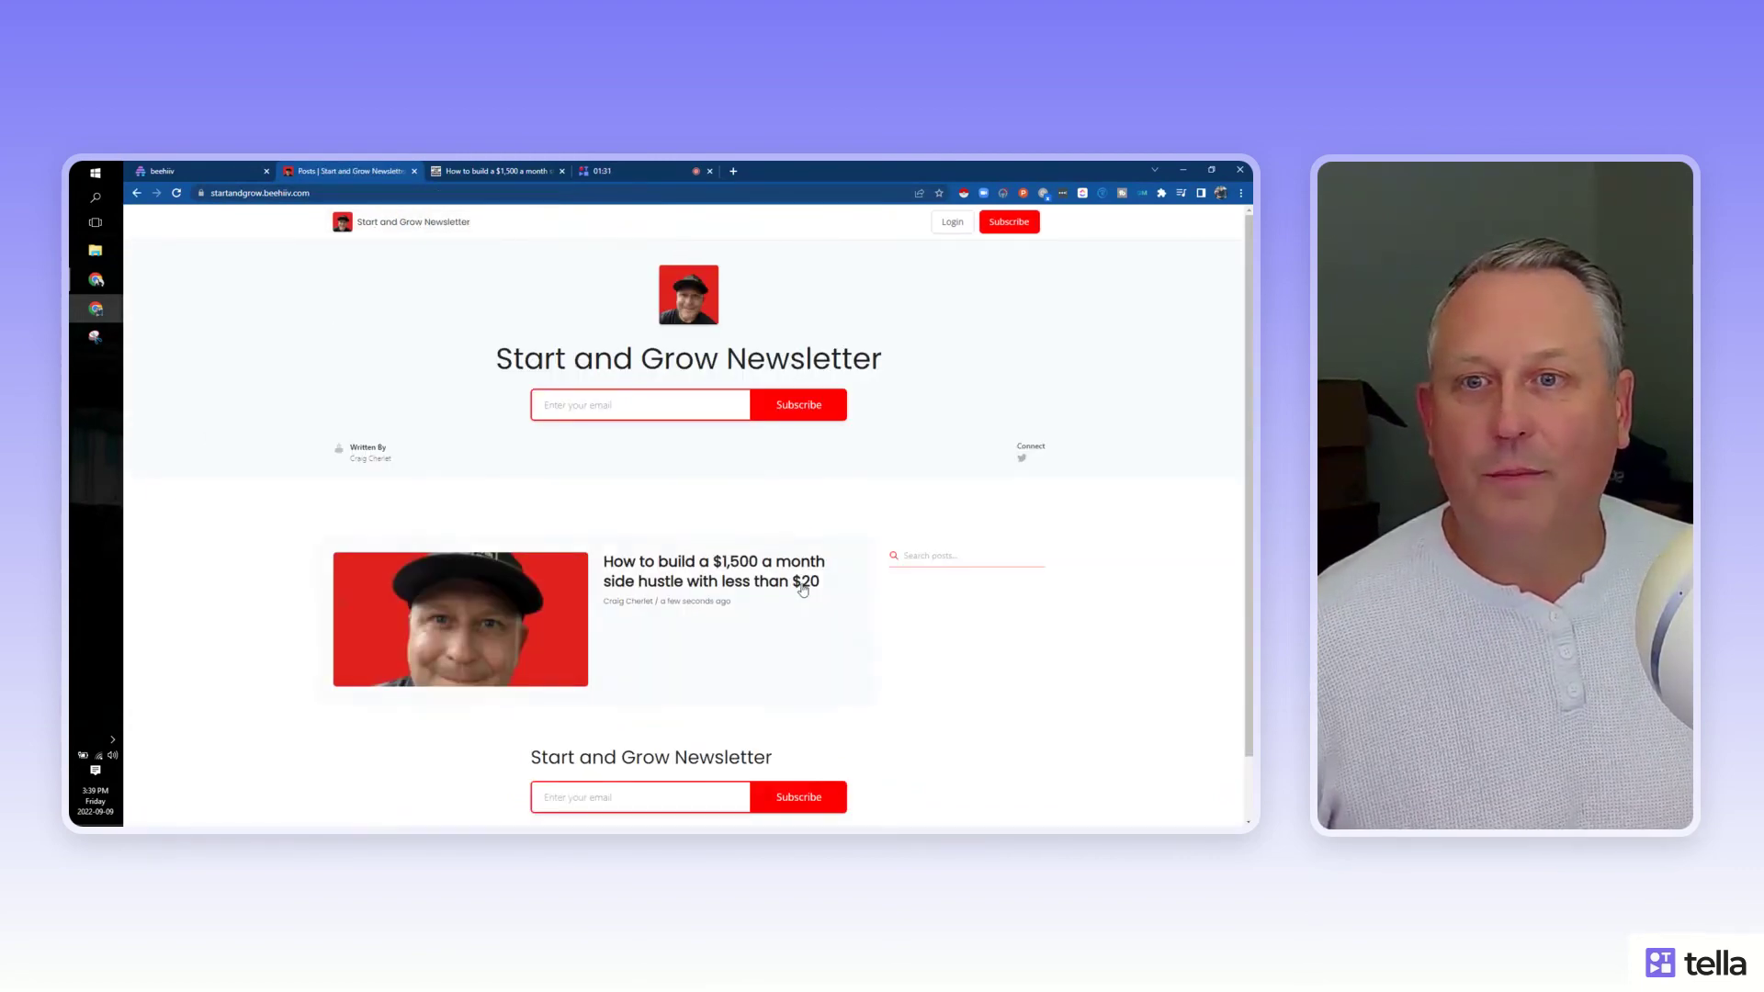
scroll(681, 628, down, 1)
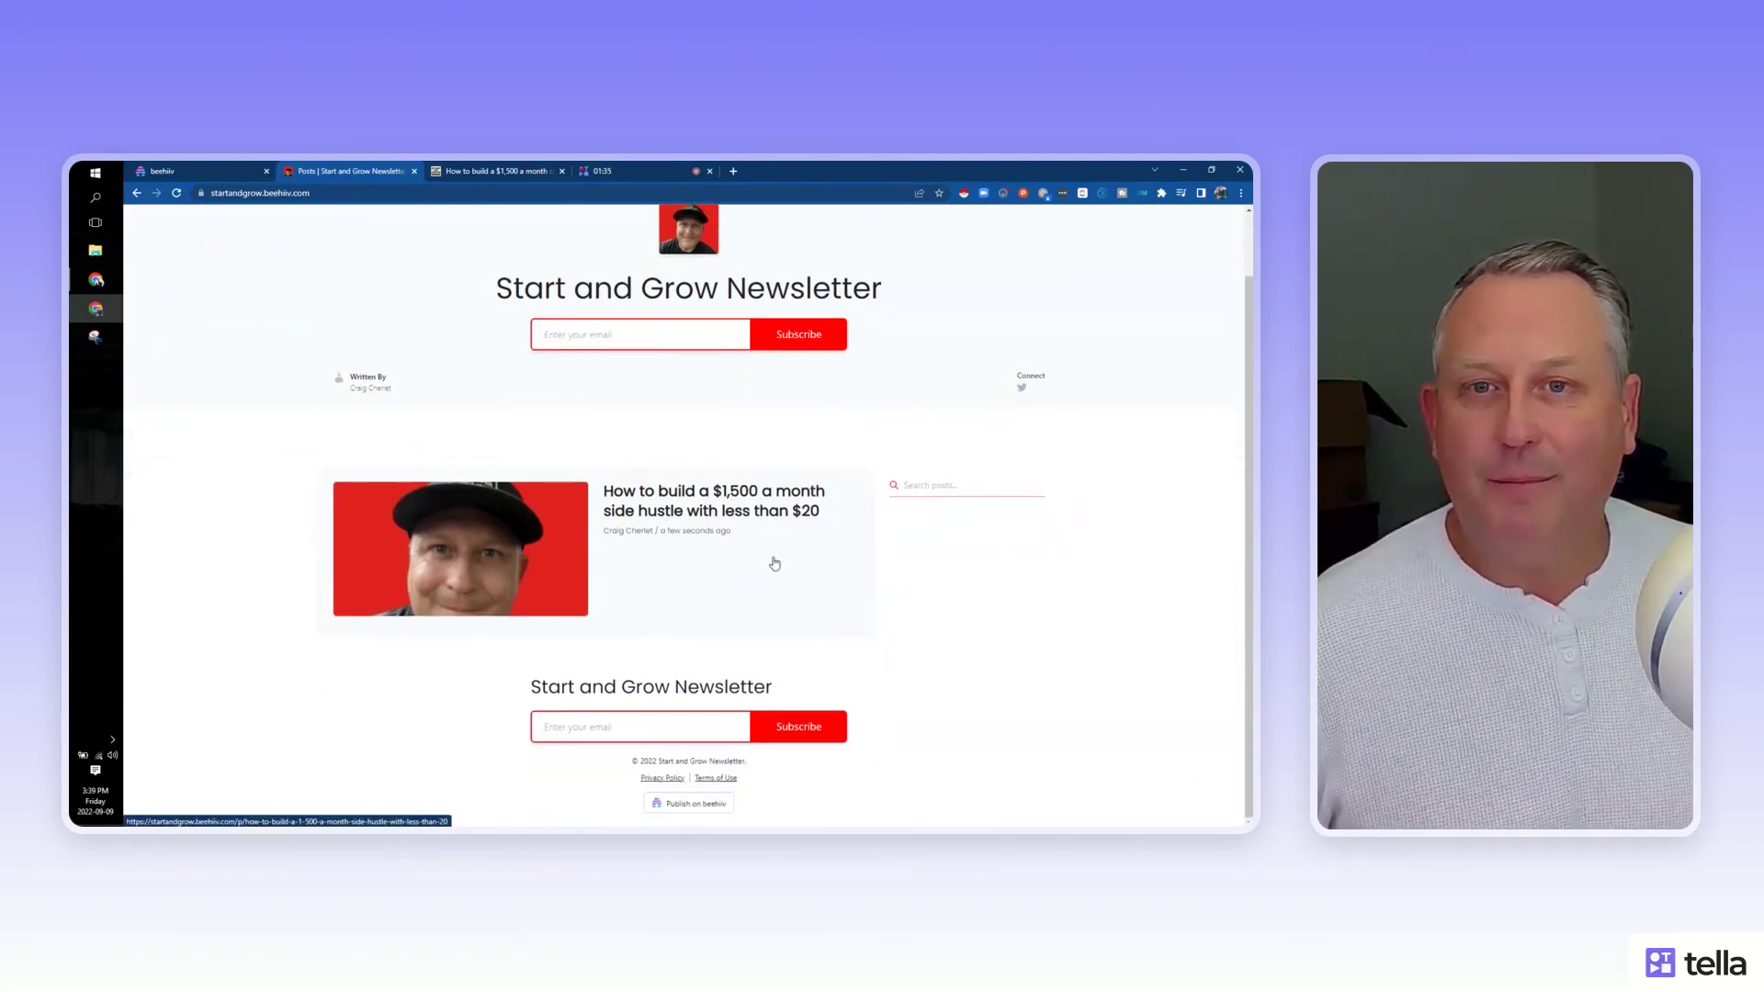
scroll(781, 560, up, 1)
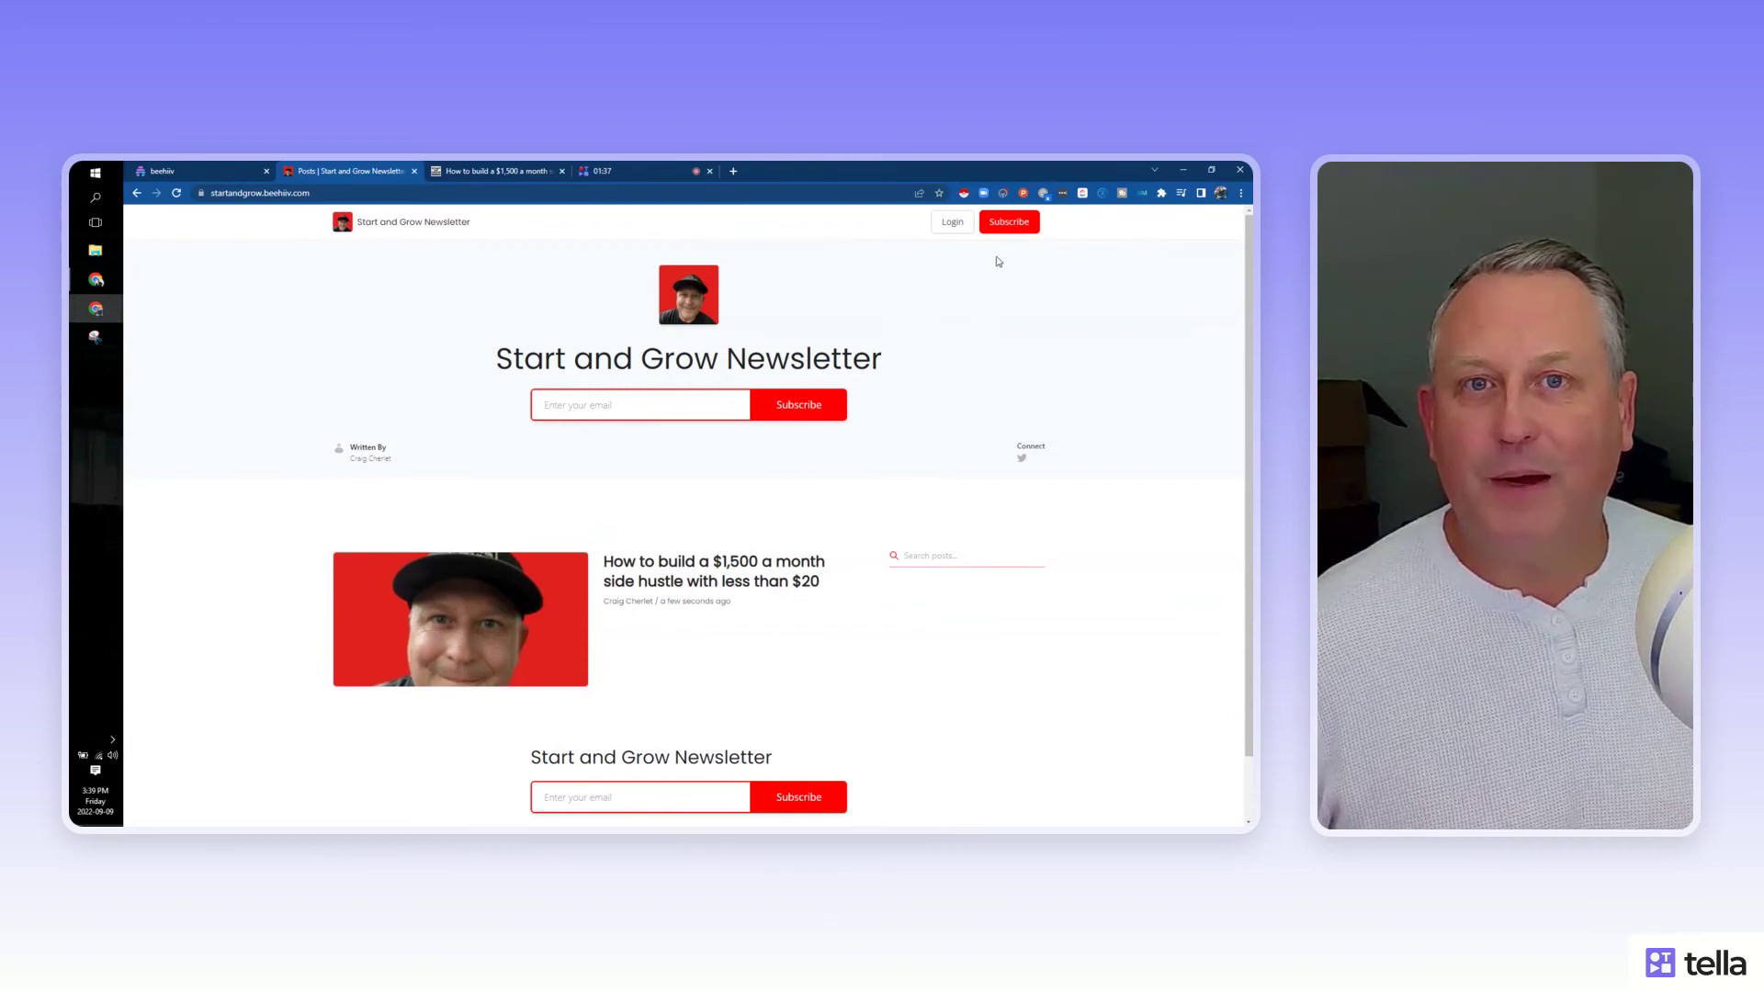
- Check the subscribe page, skip it with 'Let me read it first', and open the post from the homepage
click(1009, 223)
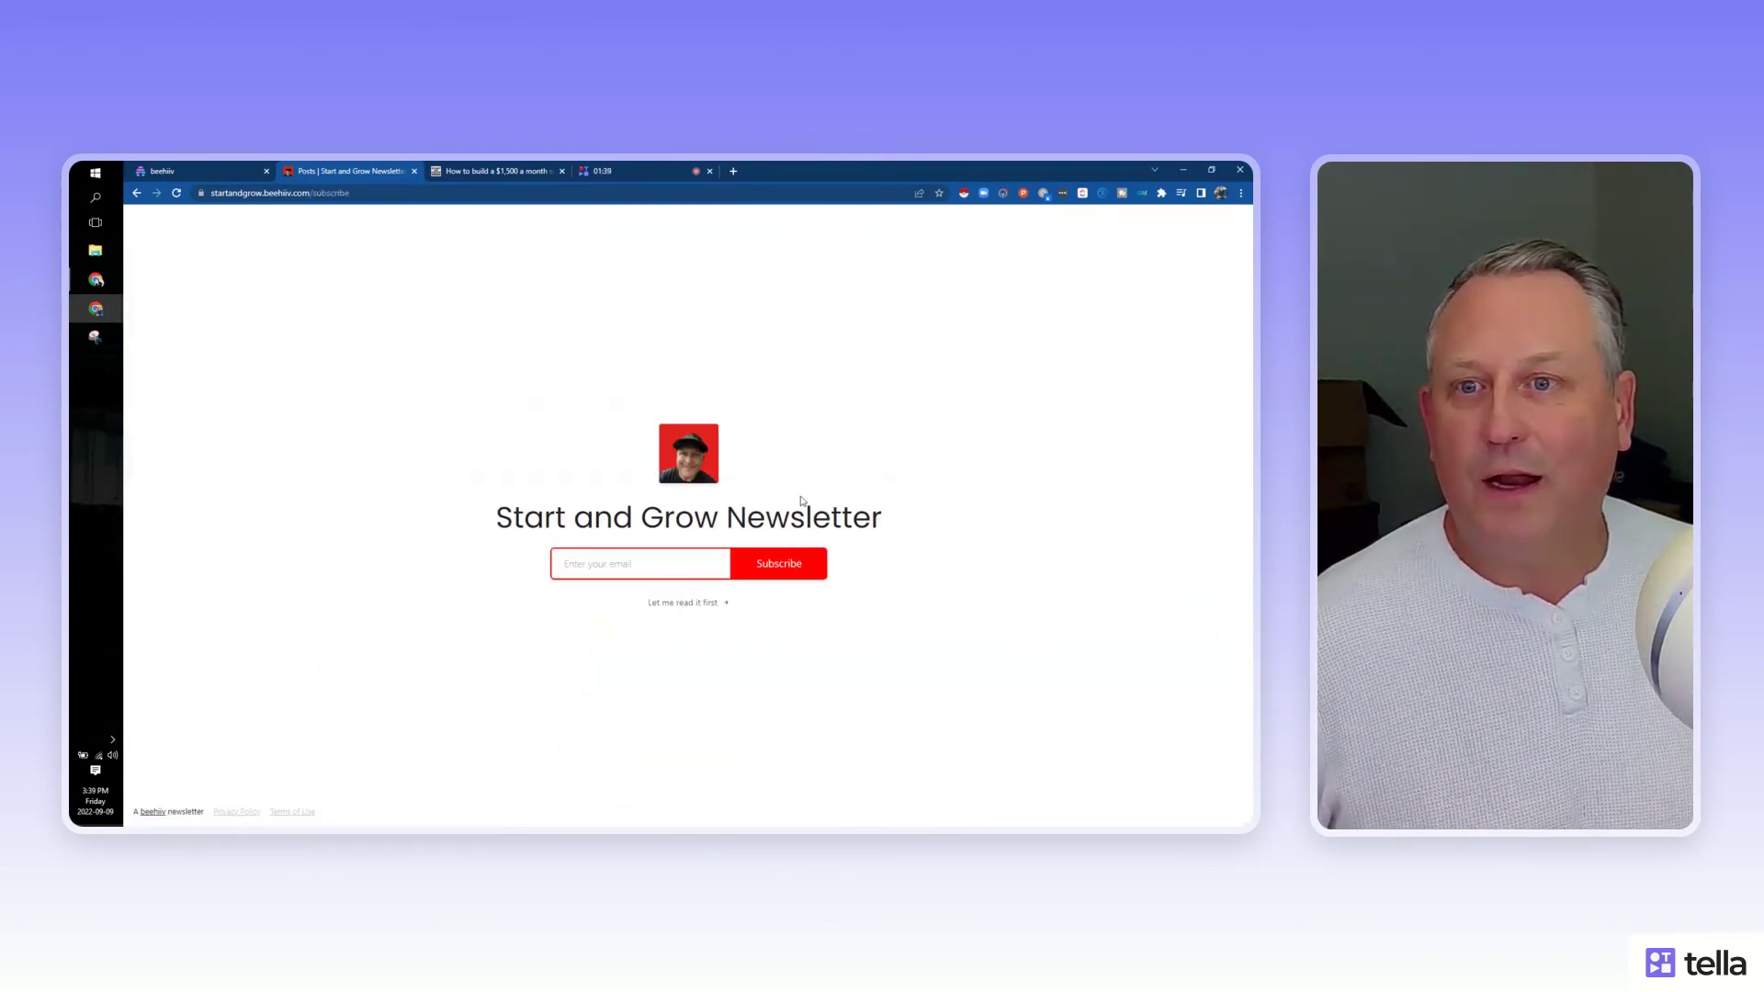
click(709, 605)
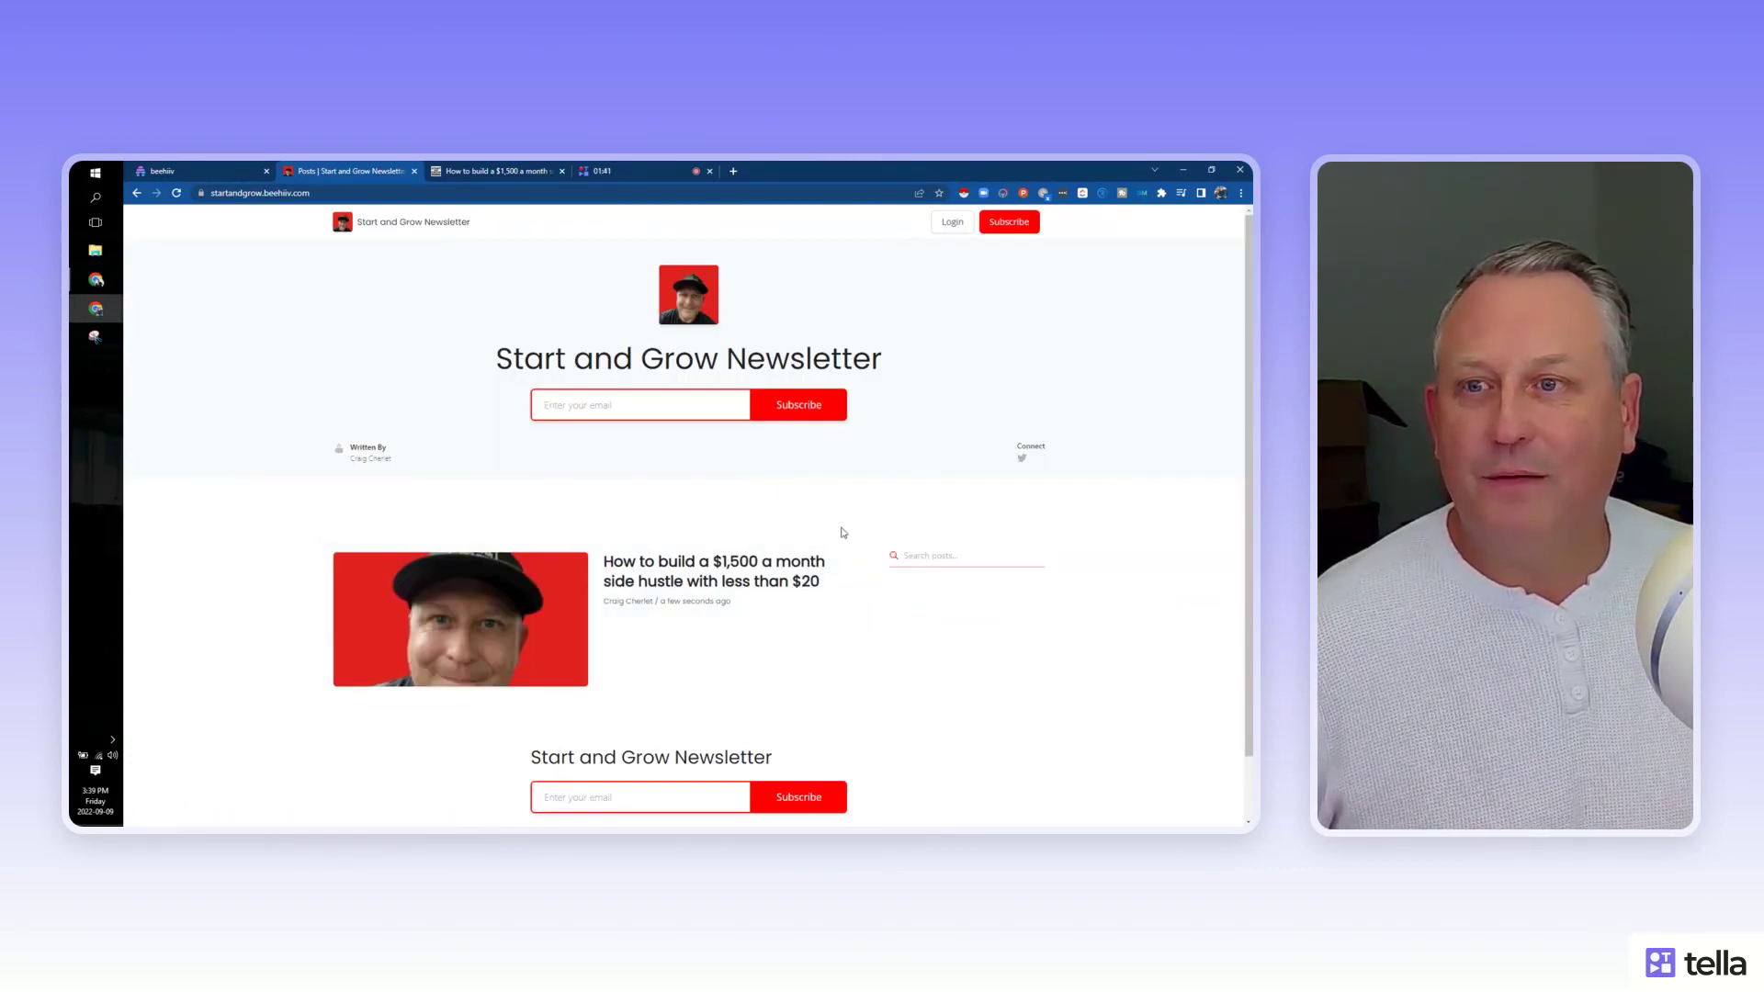
scroll(820, 666, down, 1)
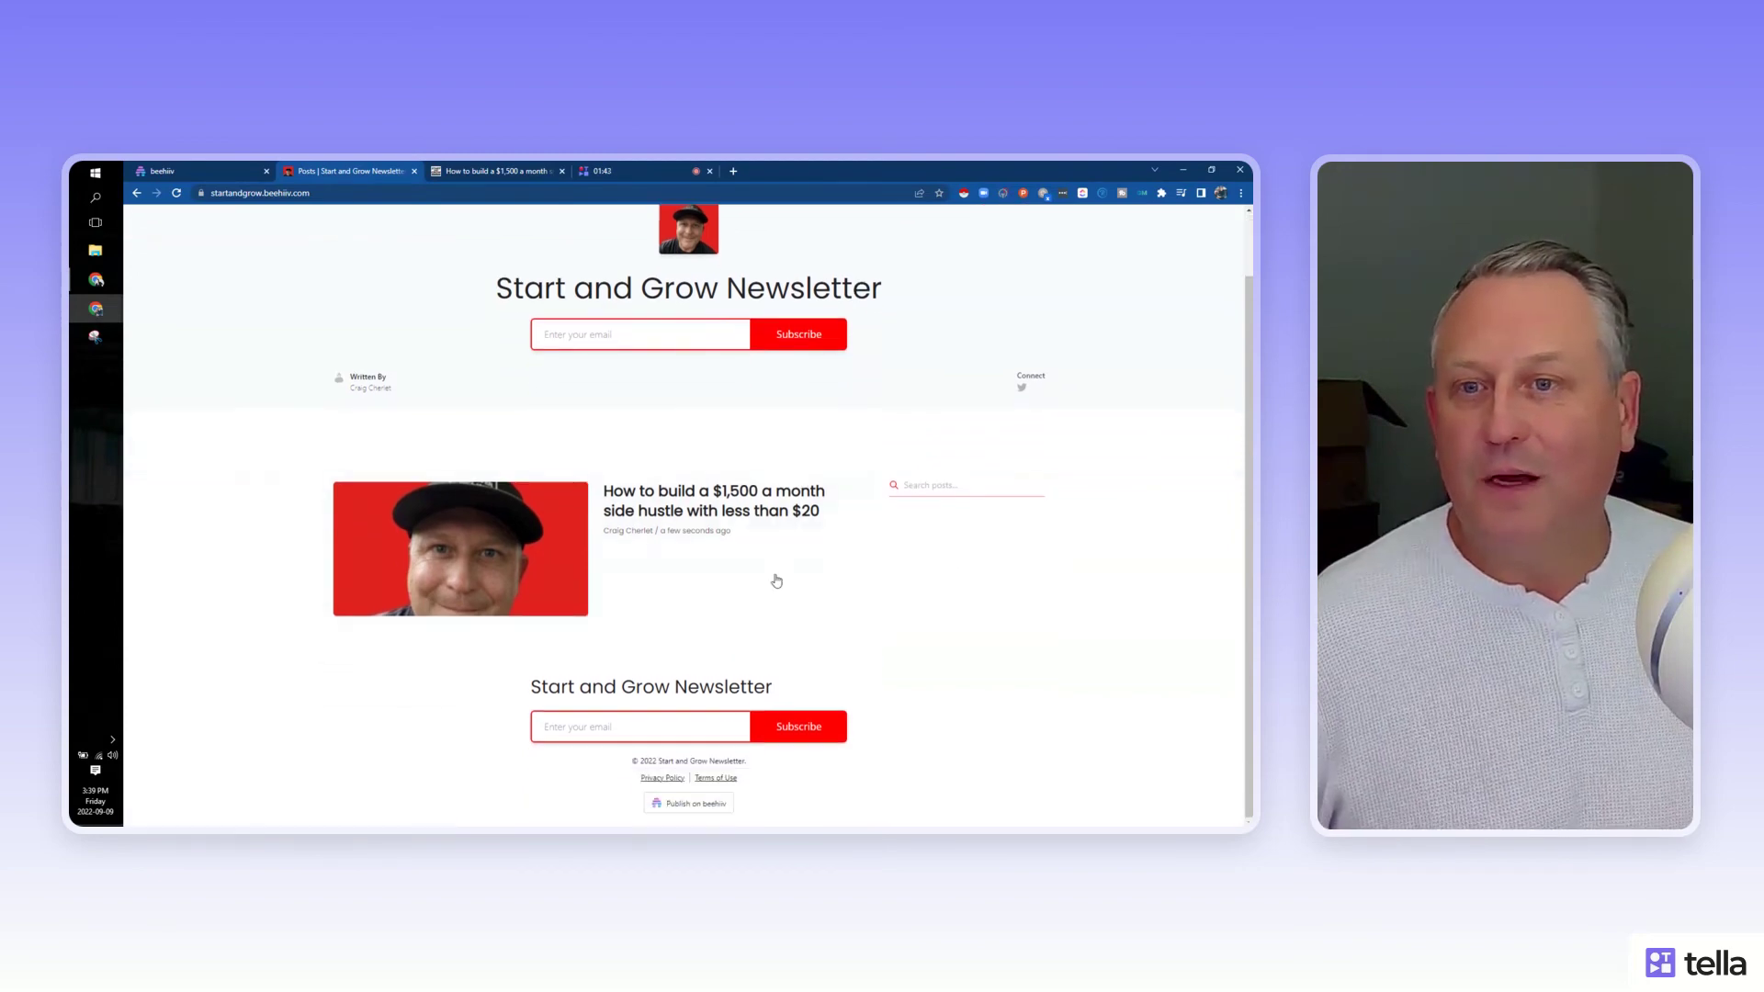
click(698, 489)
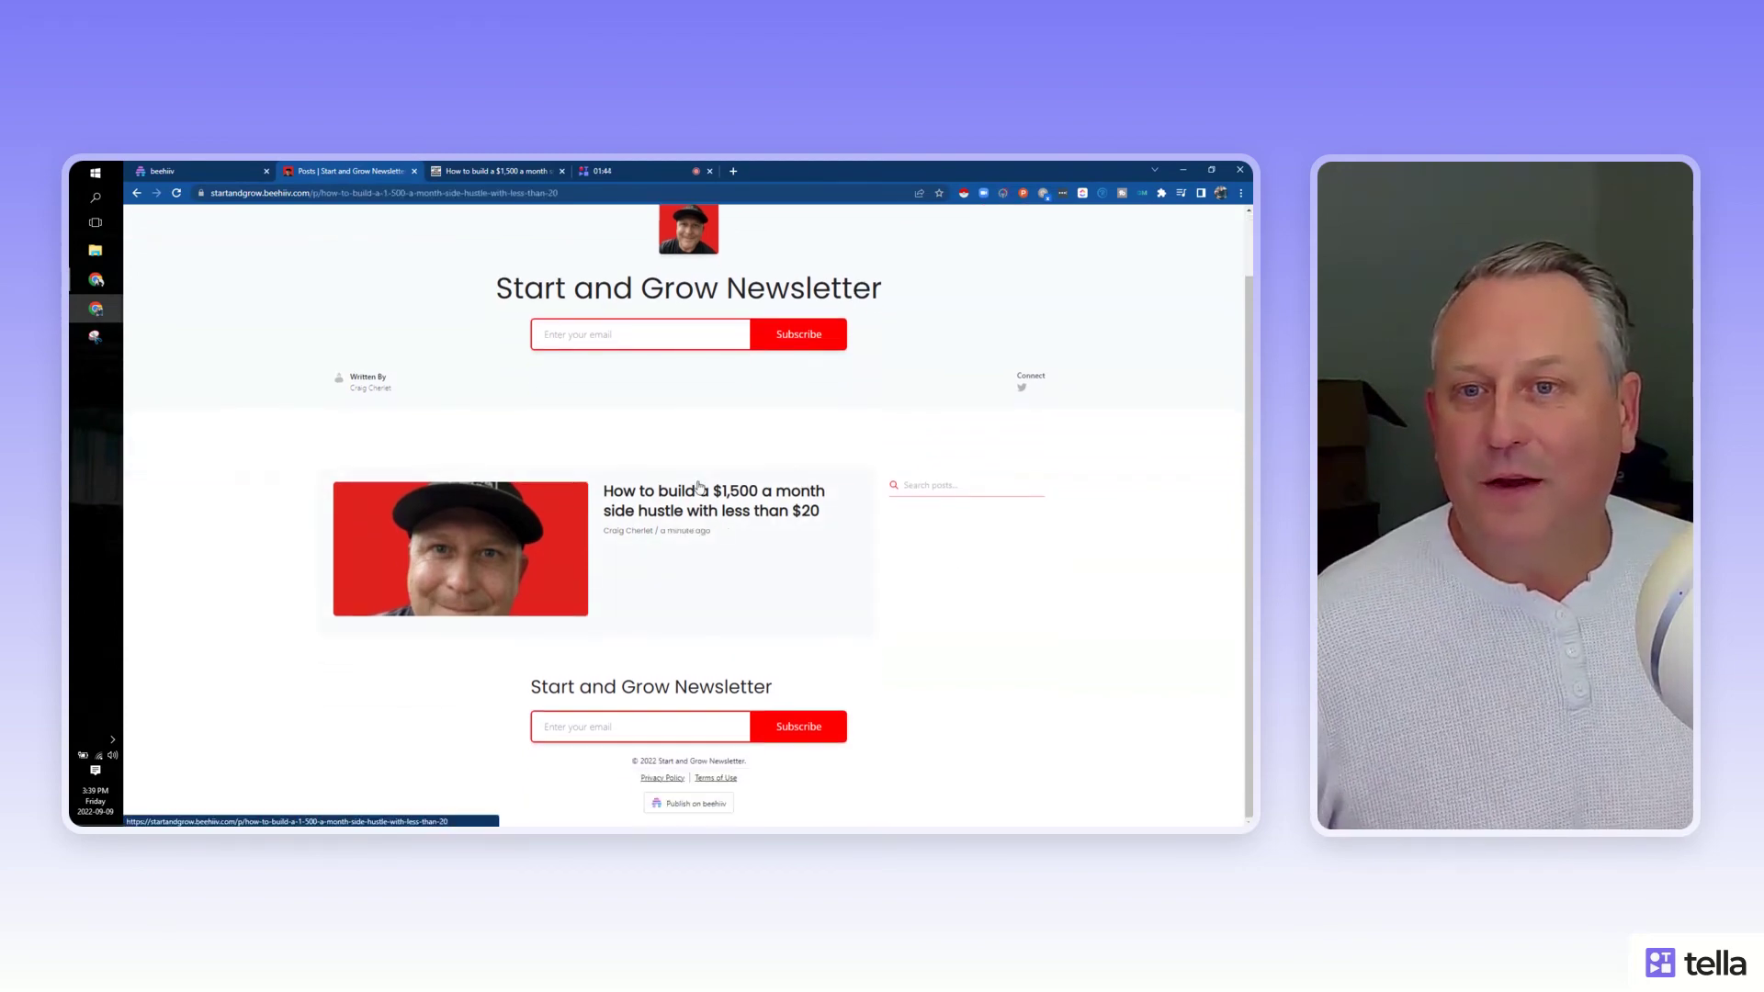
- In the beehiiv dashboard, go back to all posts to see the post marked Published
click(206, 170)
scroll(580, 551, down, 5)
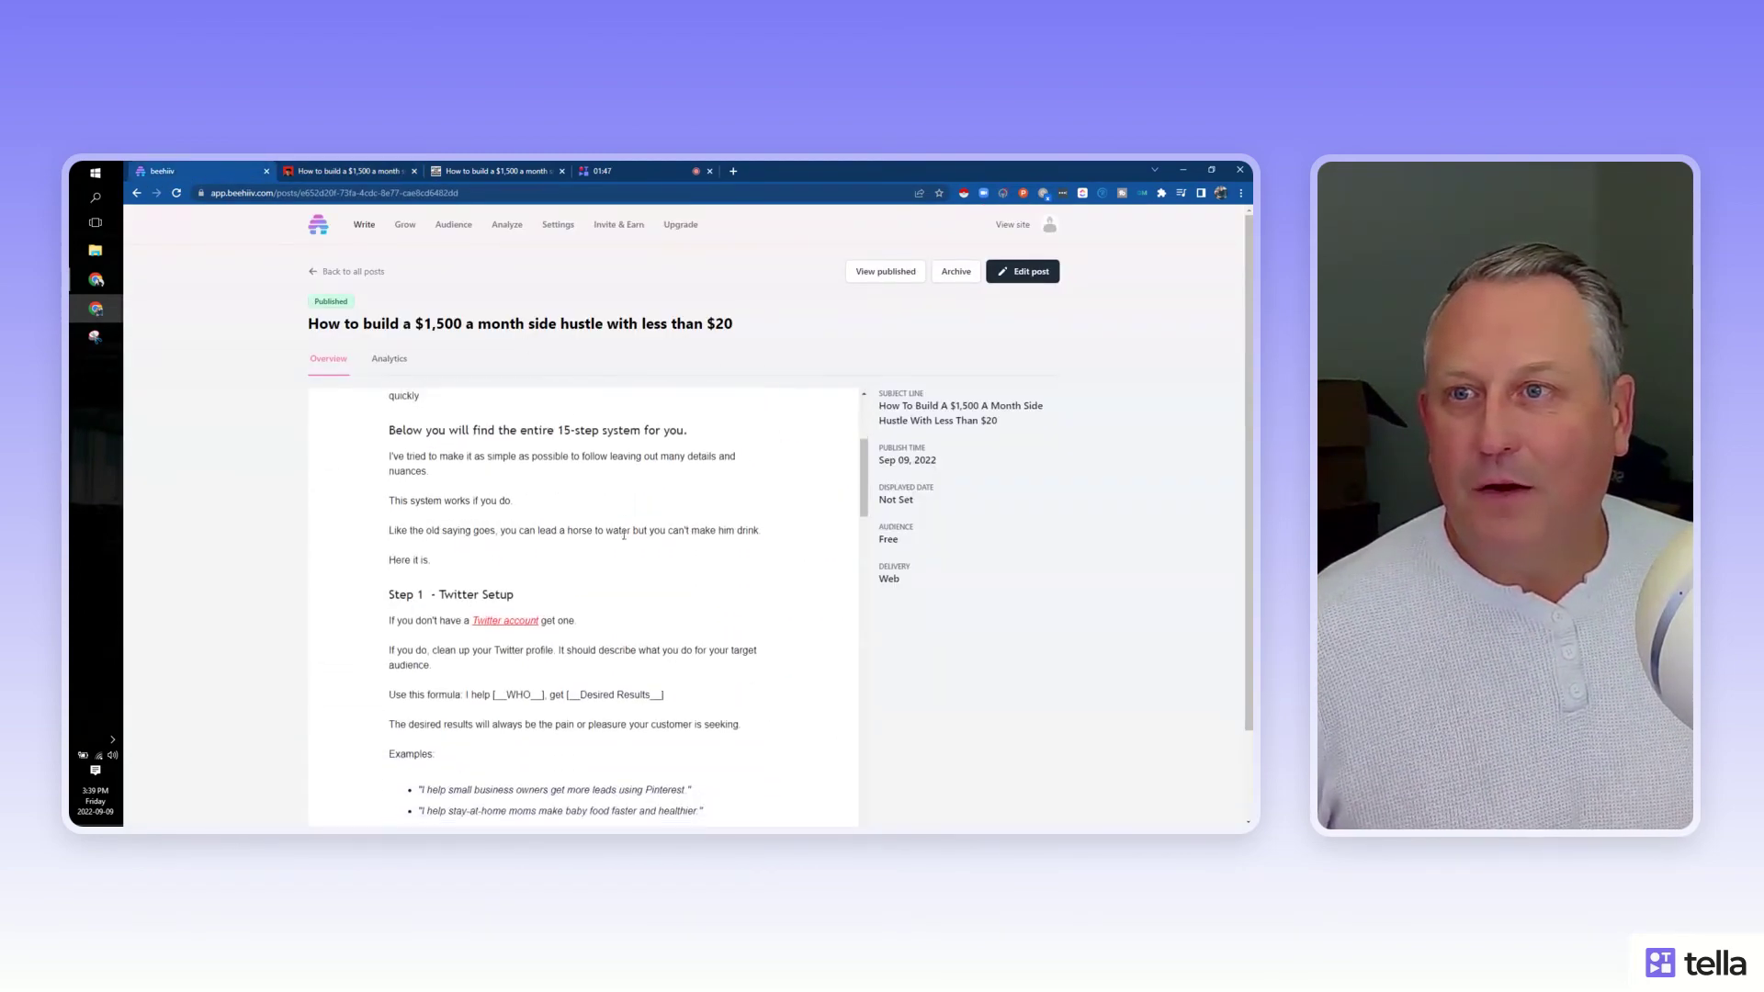
click(361, 271)
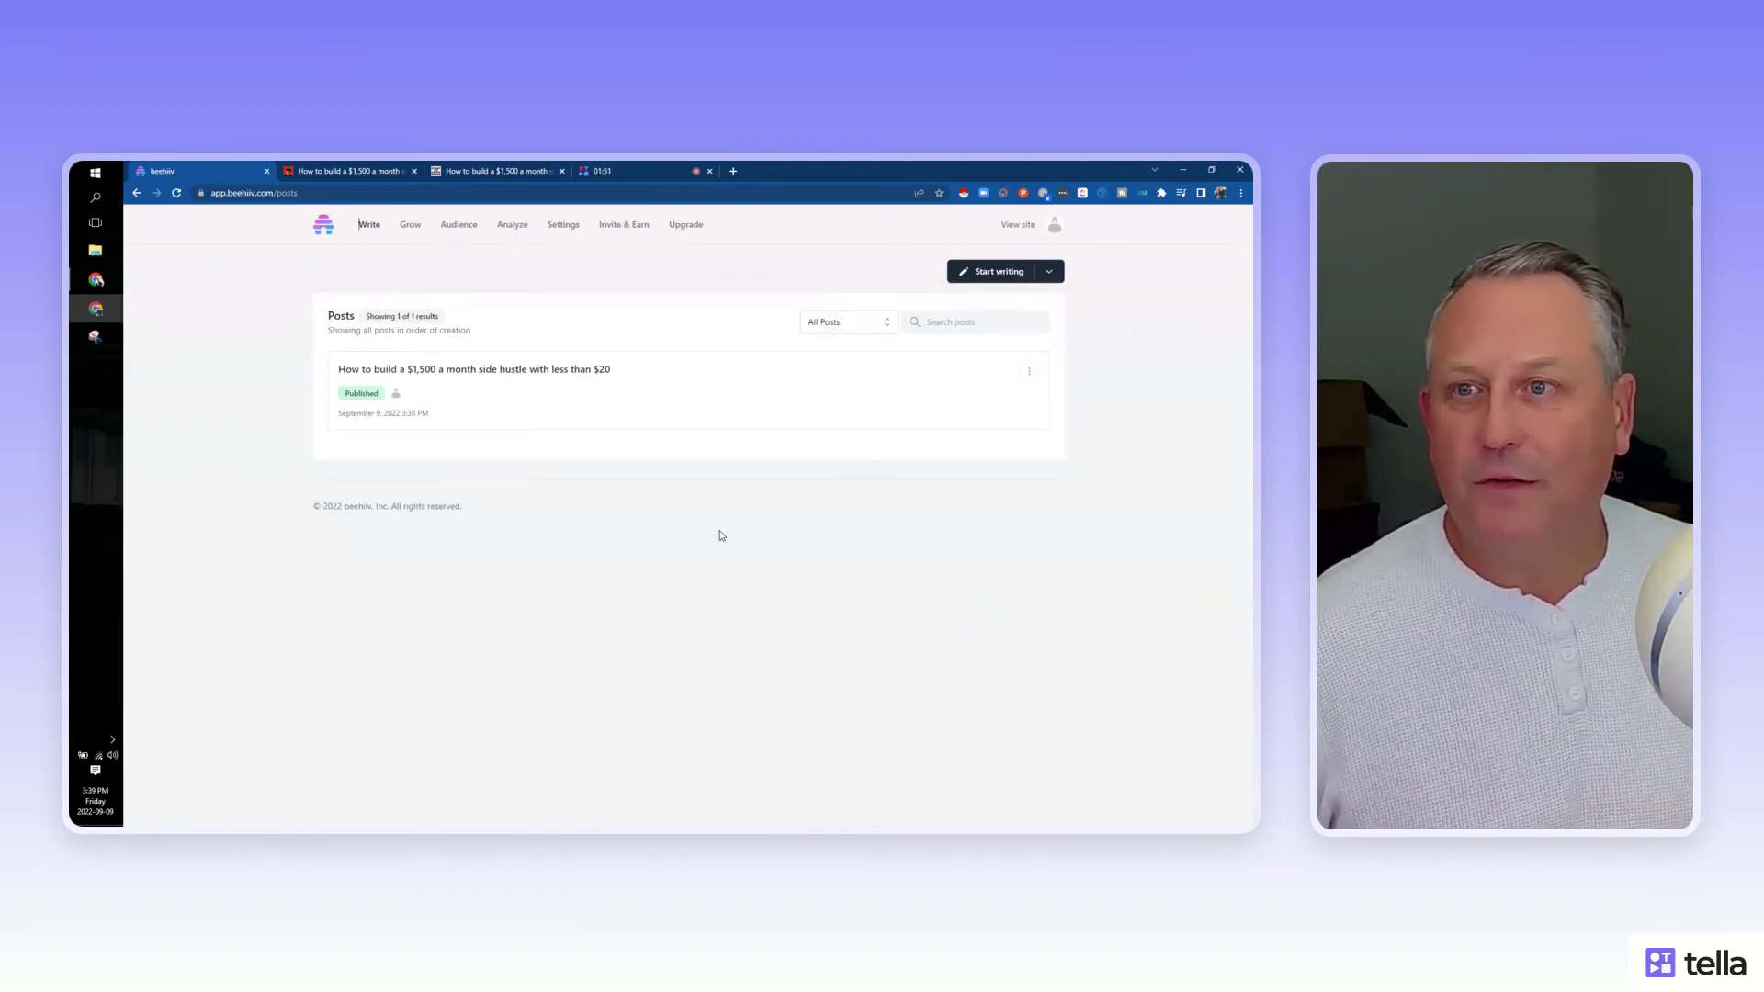
- Browse the Grow, Audience and Write menus and new-post options, then return to the live post
click(410, 226)
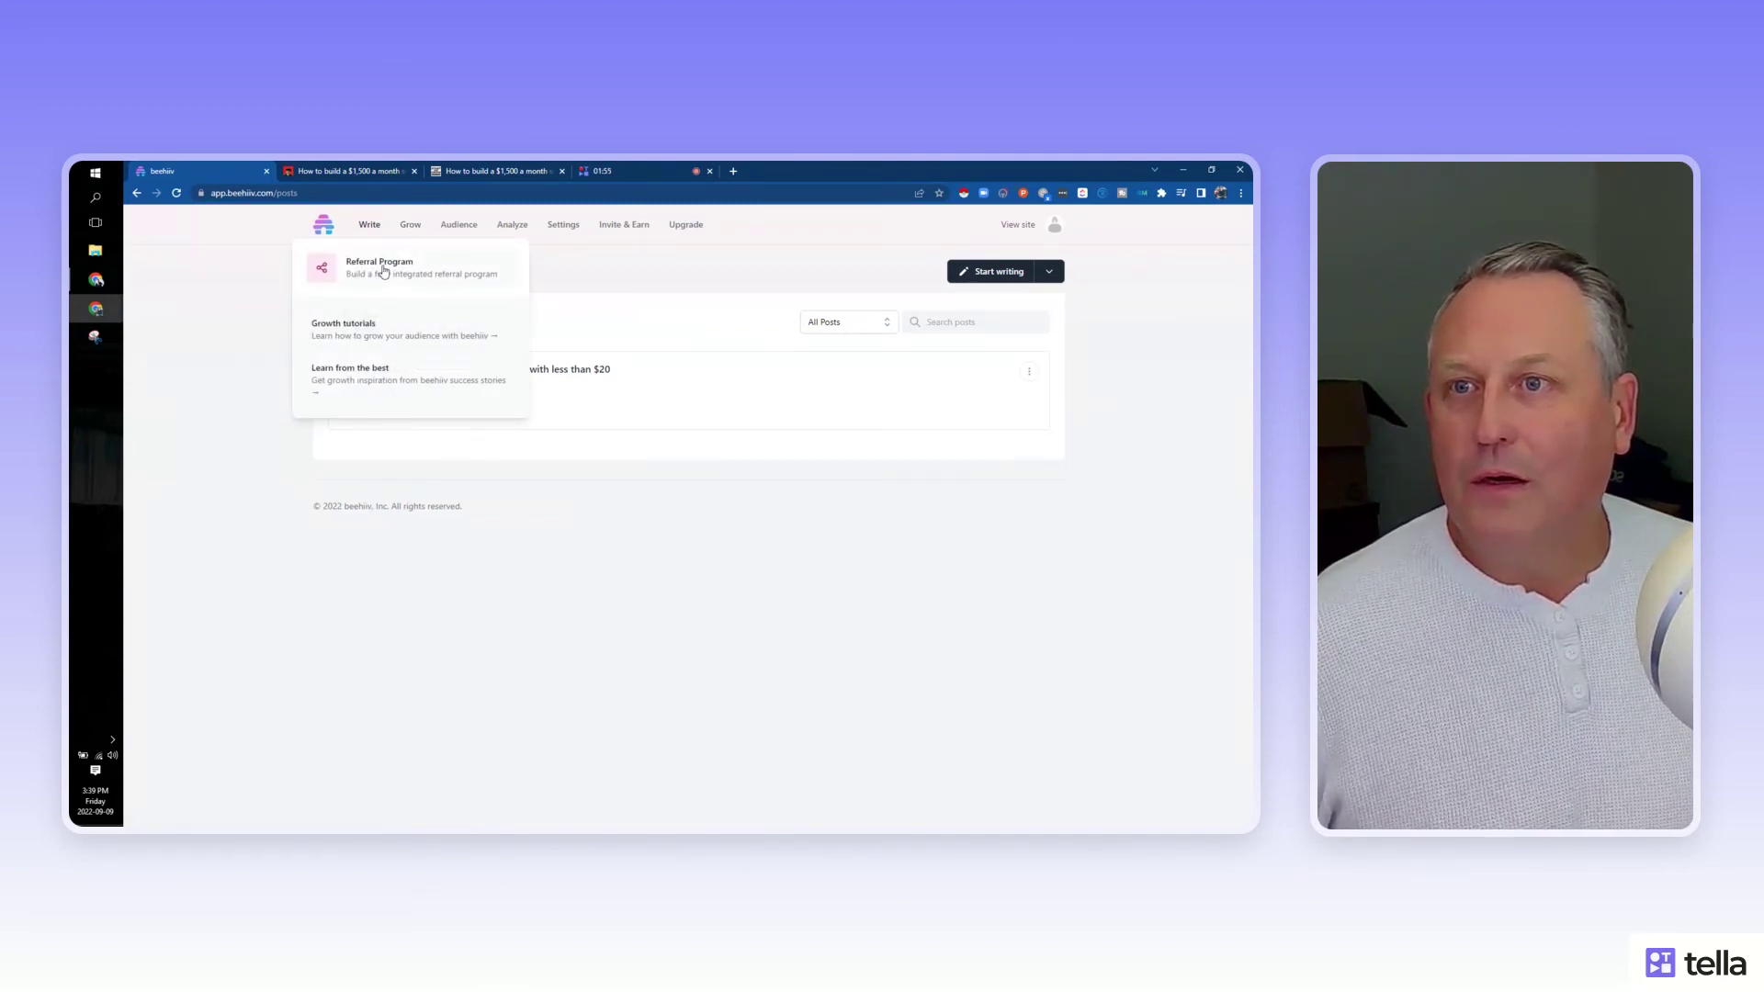
click(457, 226)
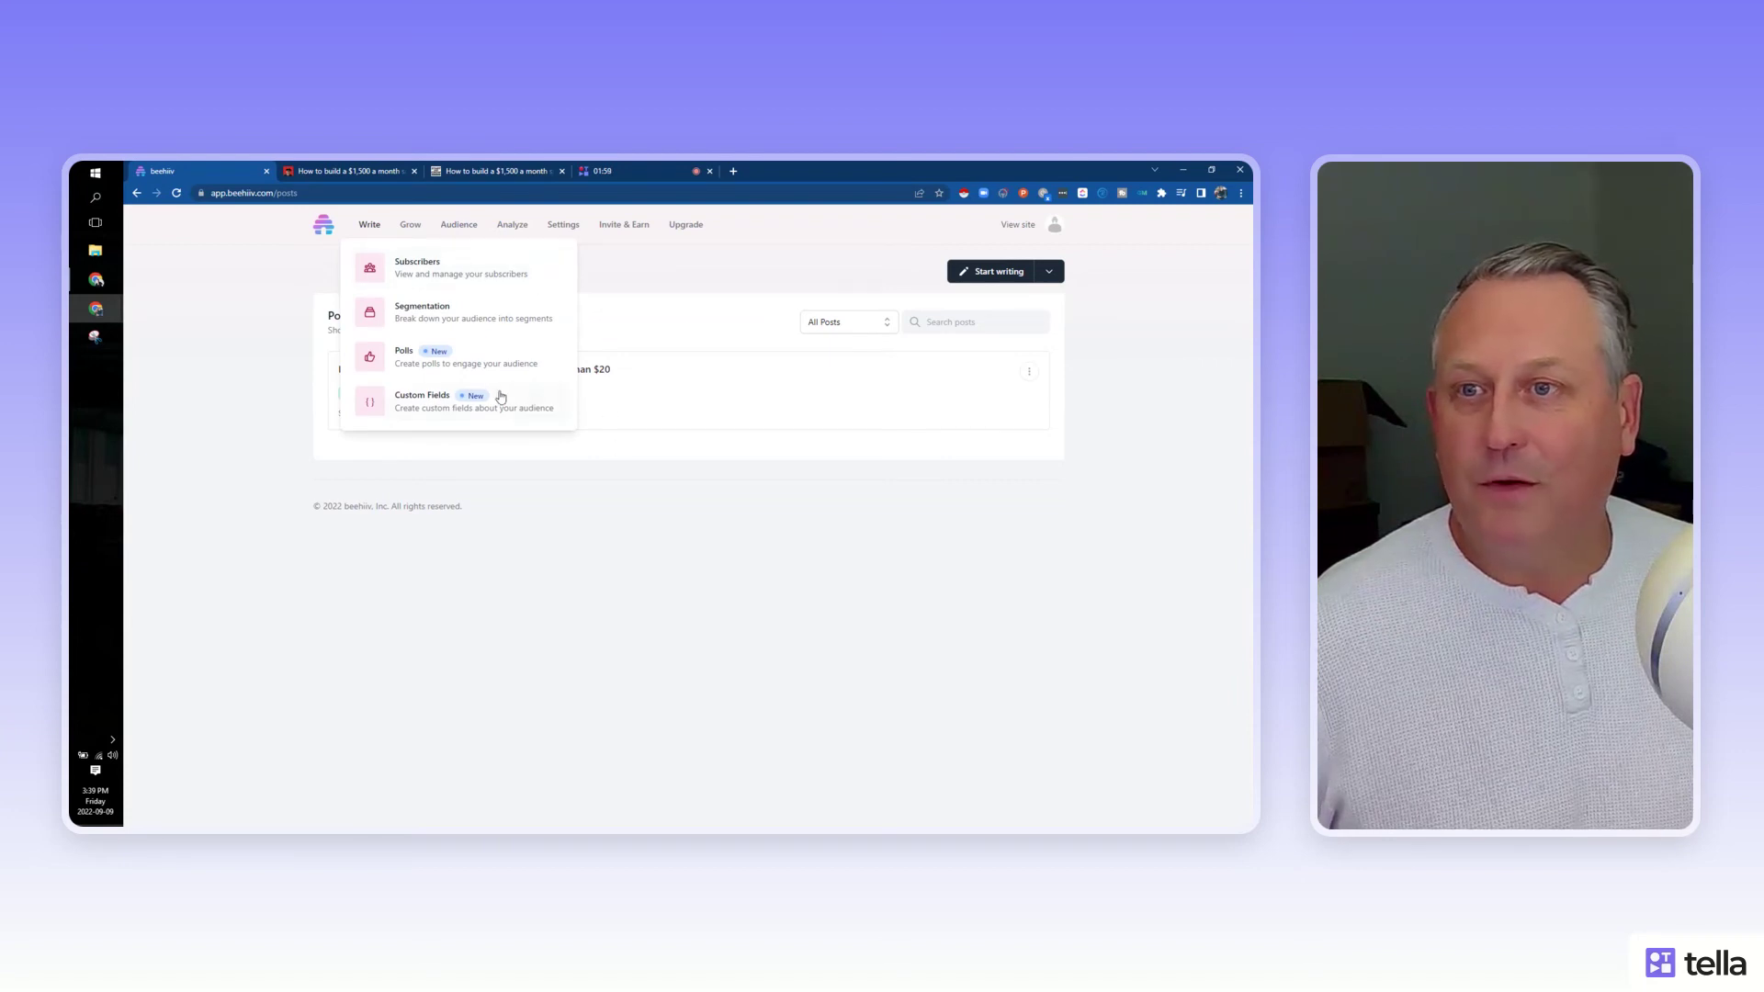
click(370, 229)
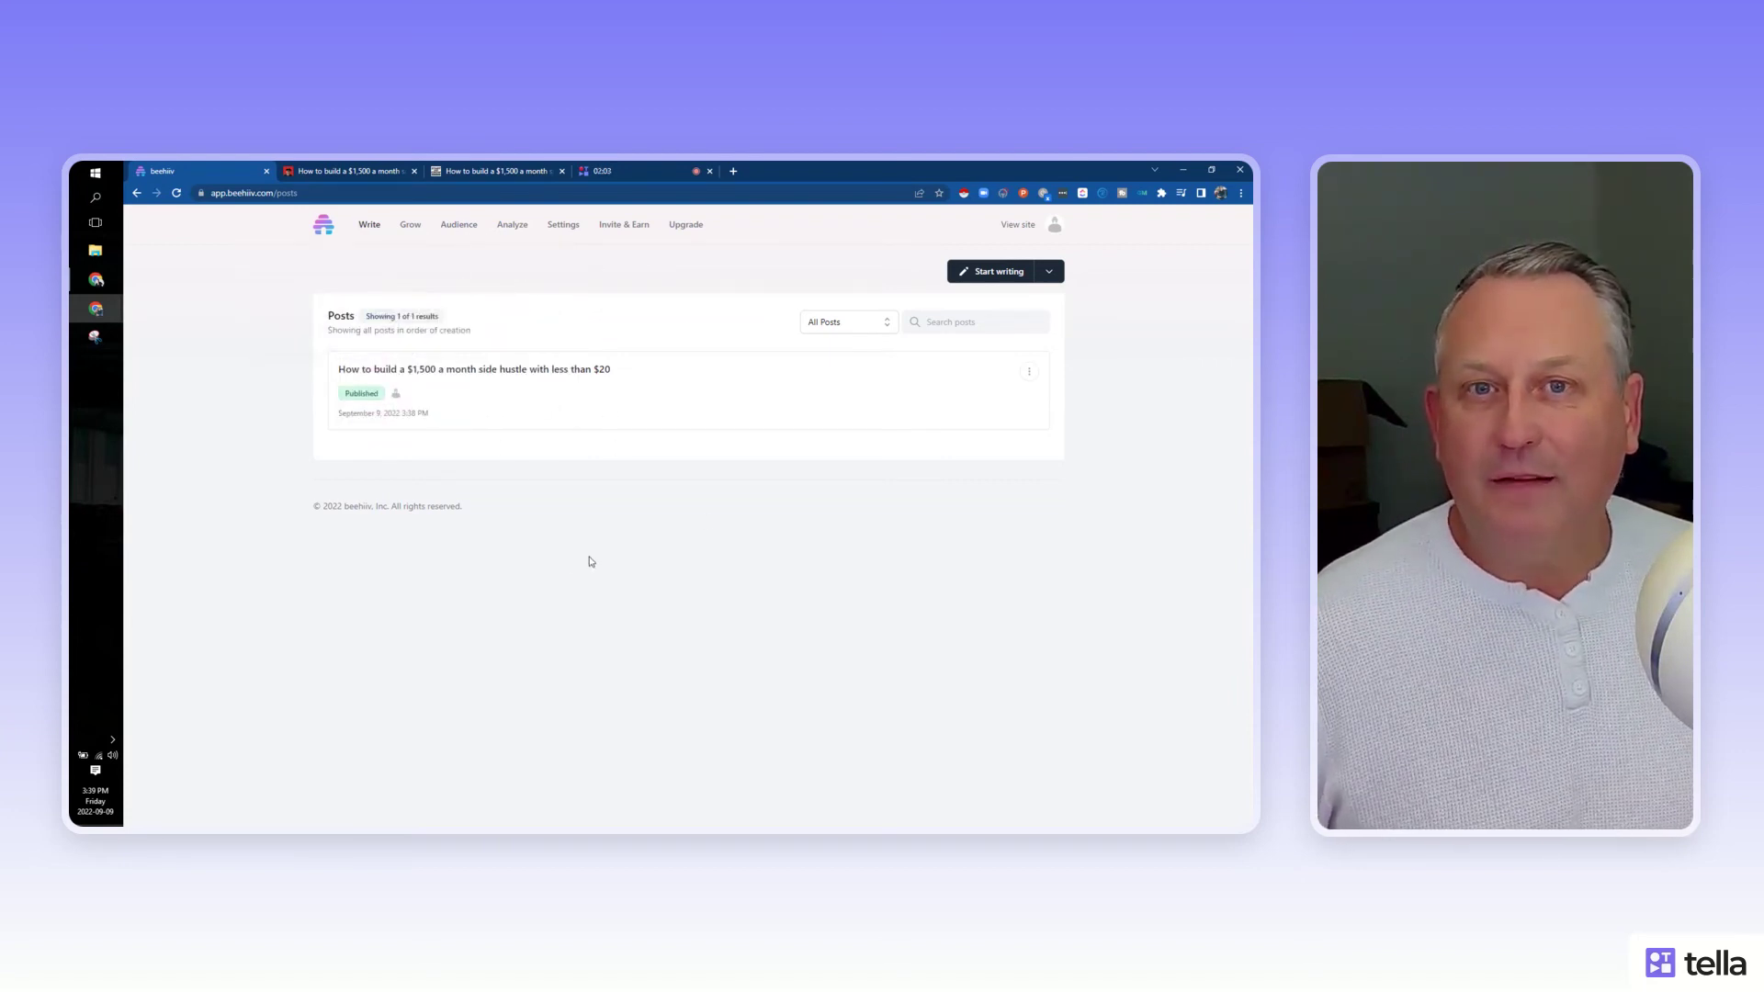
click(1048, 272)
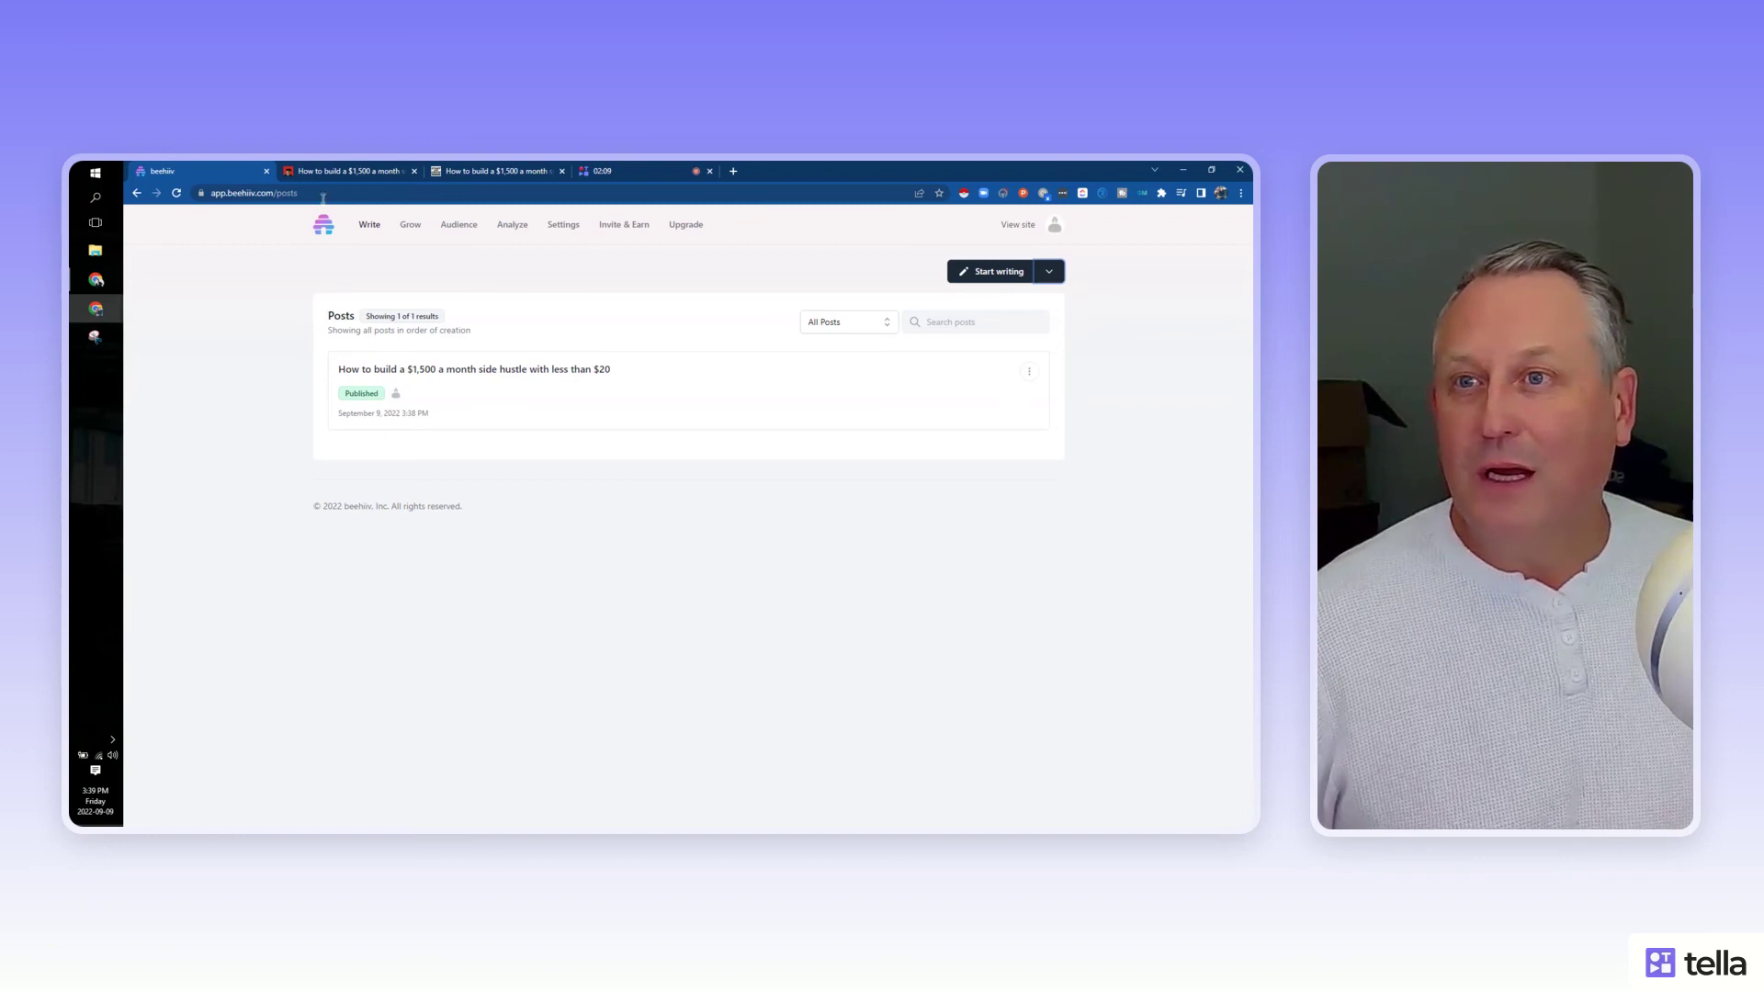
click(348, 171)
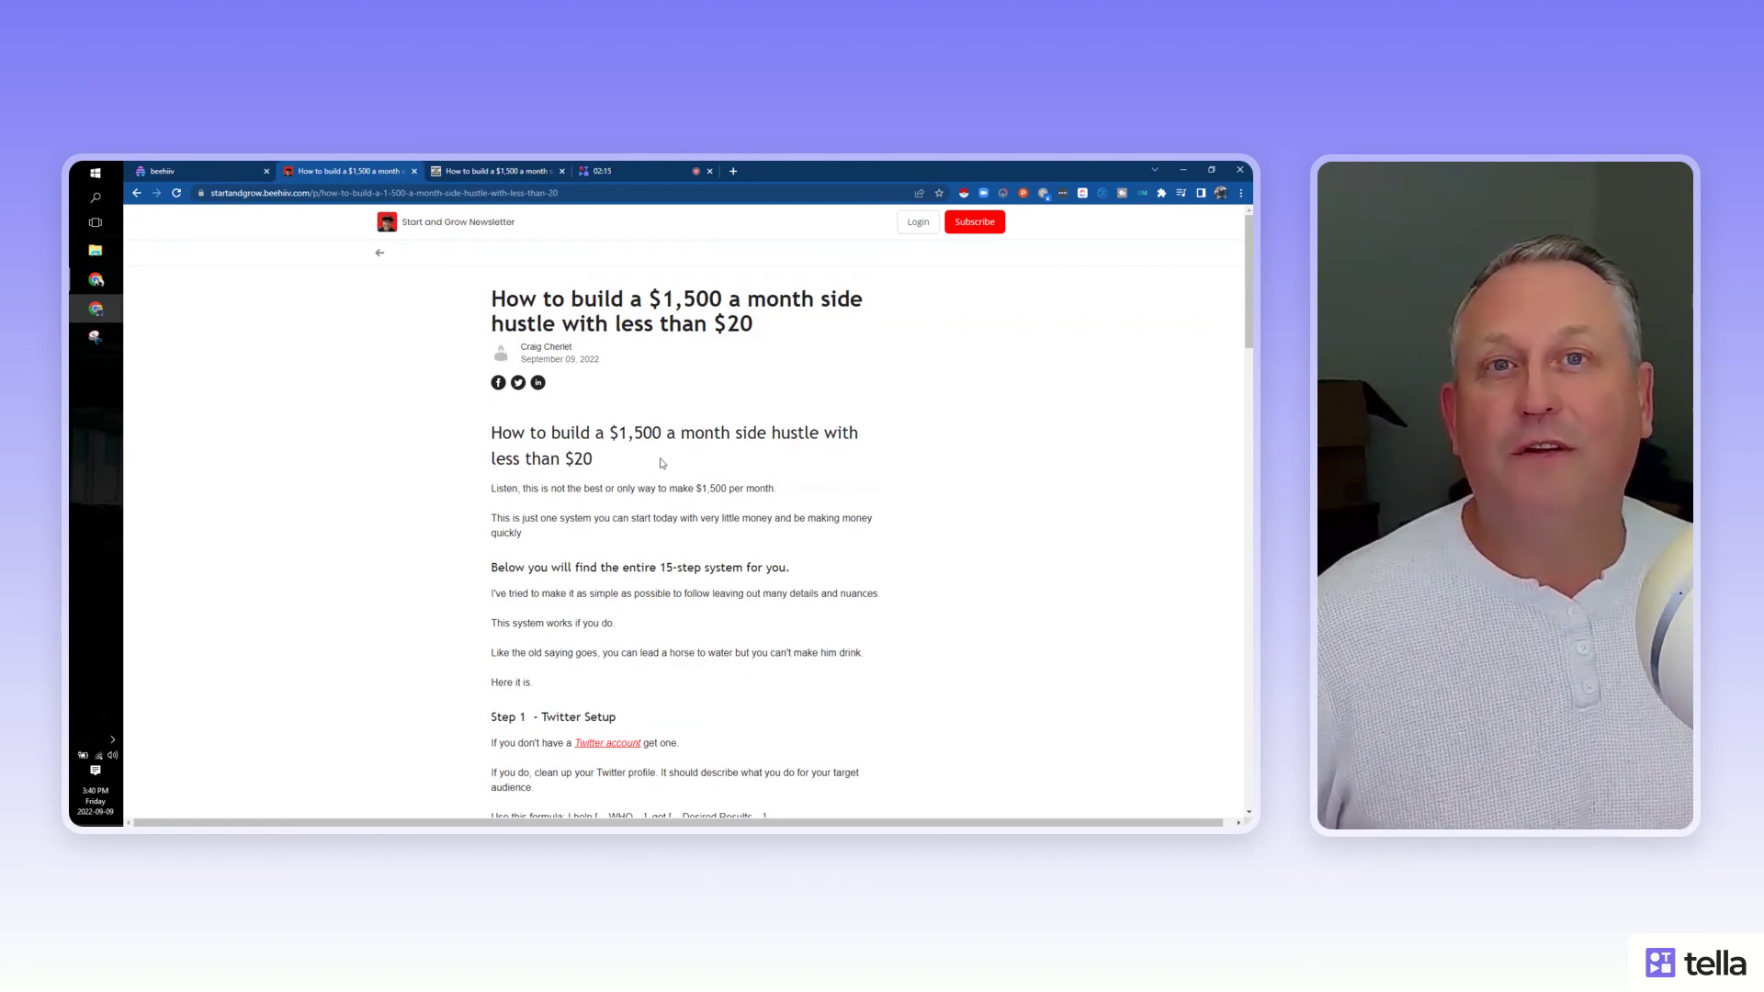
- Scroll through the live post again, then switch to the beehiiv posts list and the Tella tab
scroll(682, 511, down, 8)
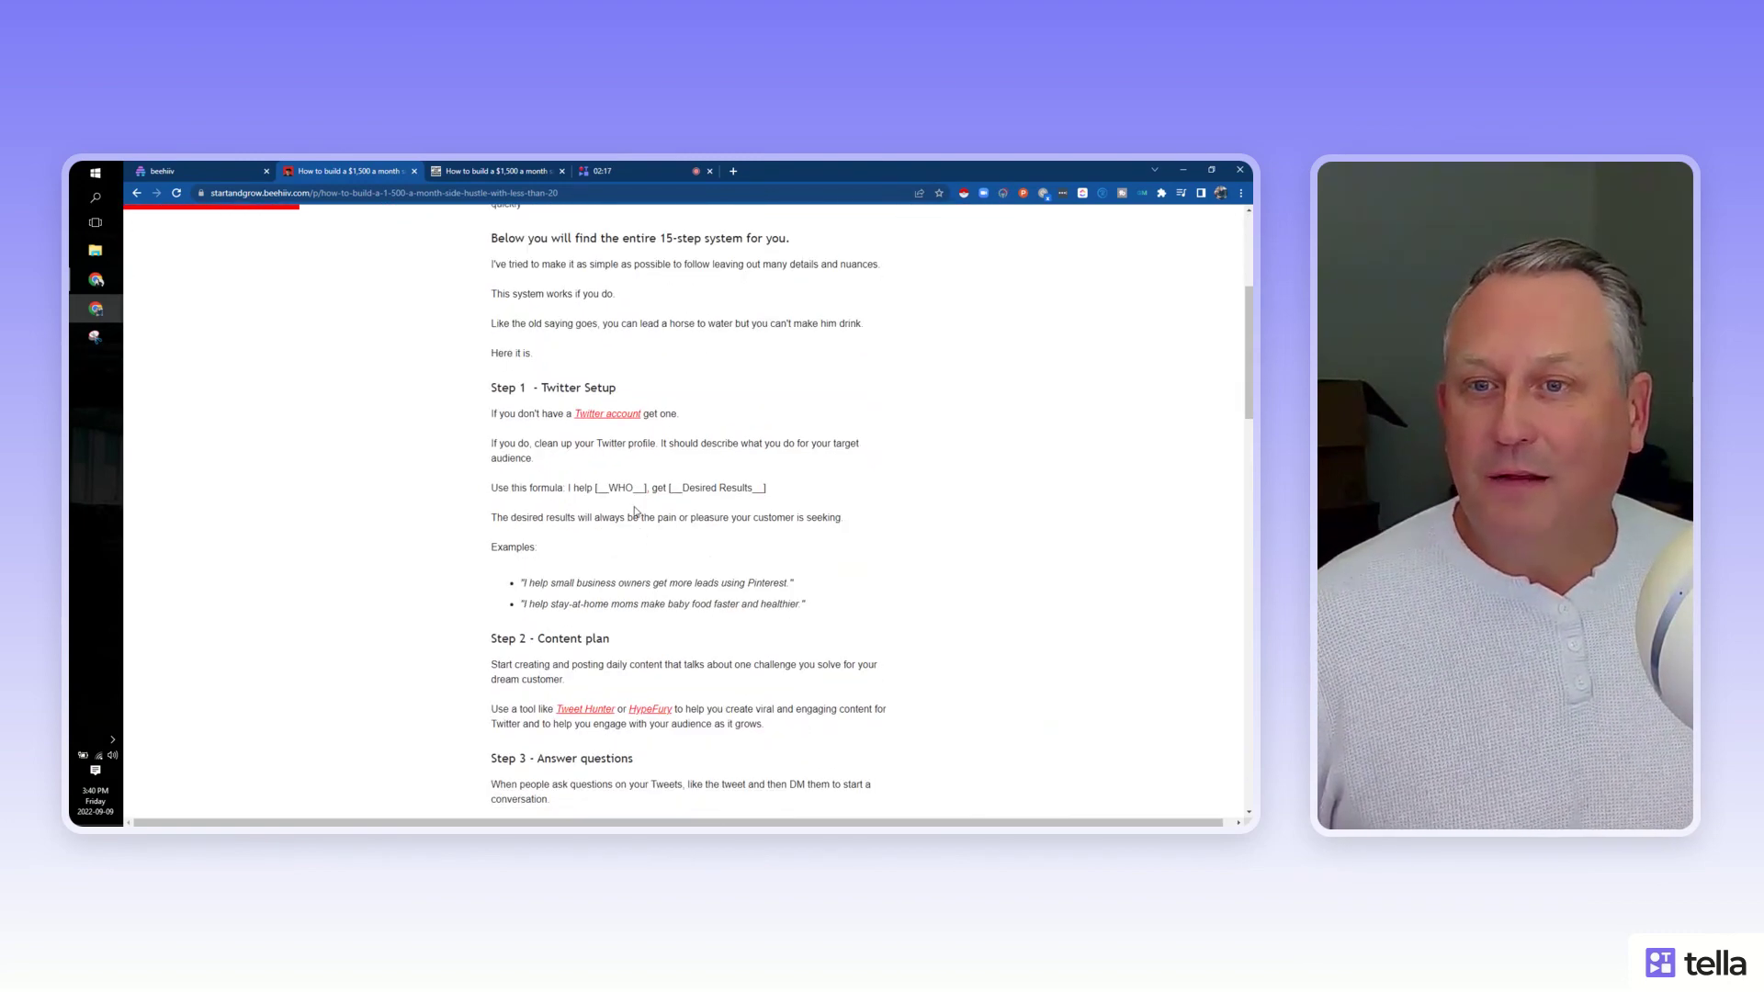
scroll(638, 511, down, 3)
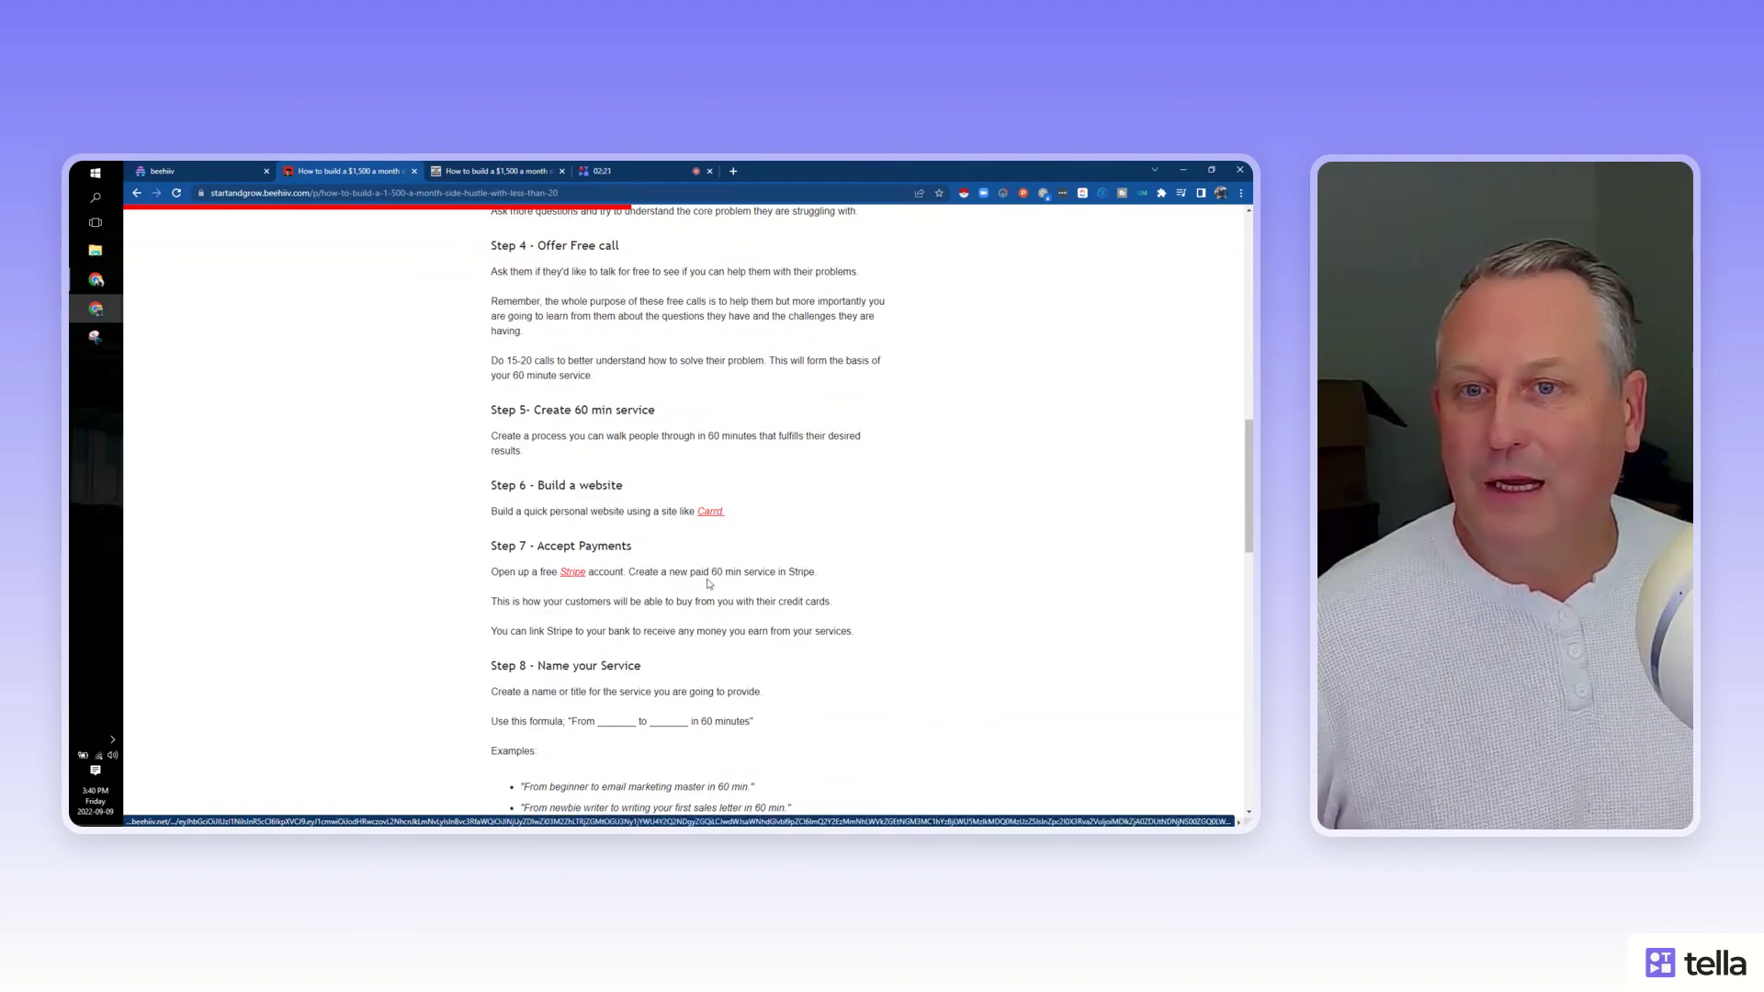
scroll(643, 511, down, 6)
scroll(568, 503, down, 6)
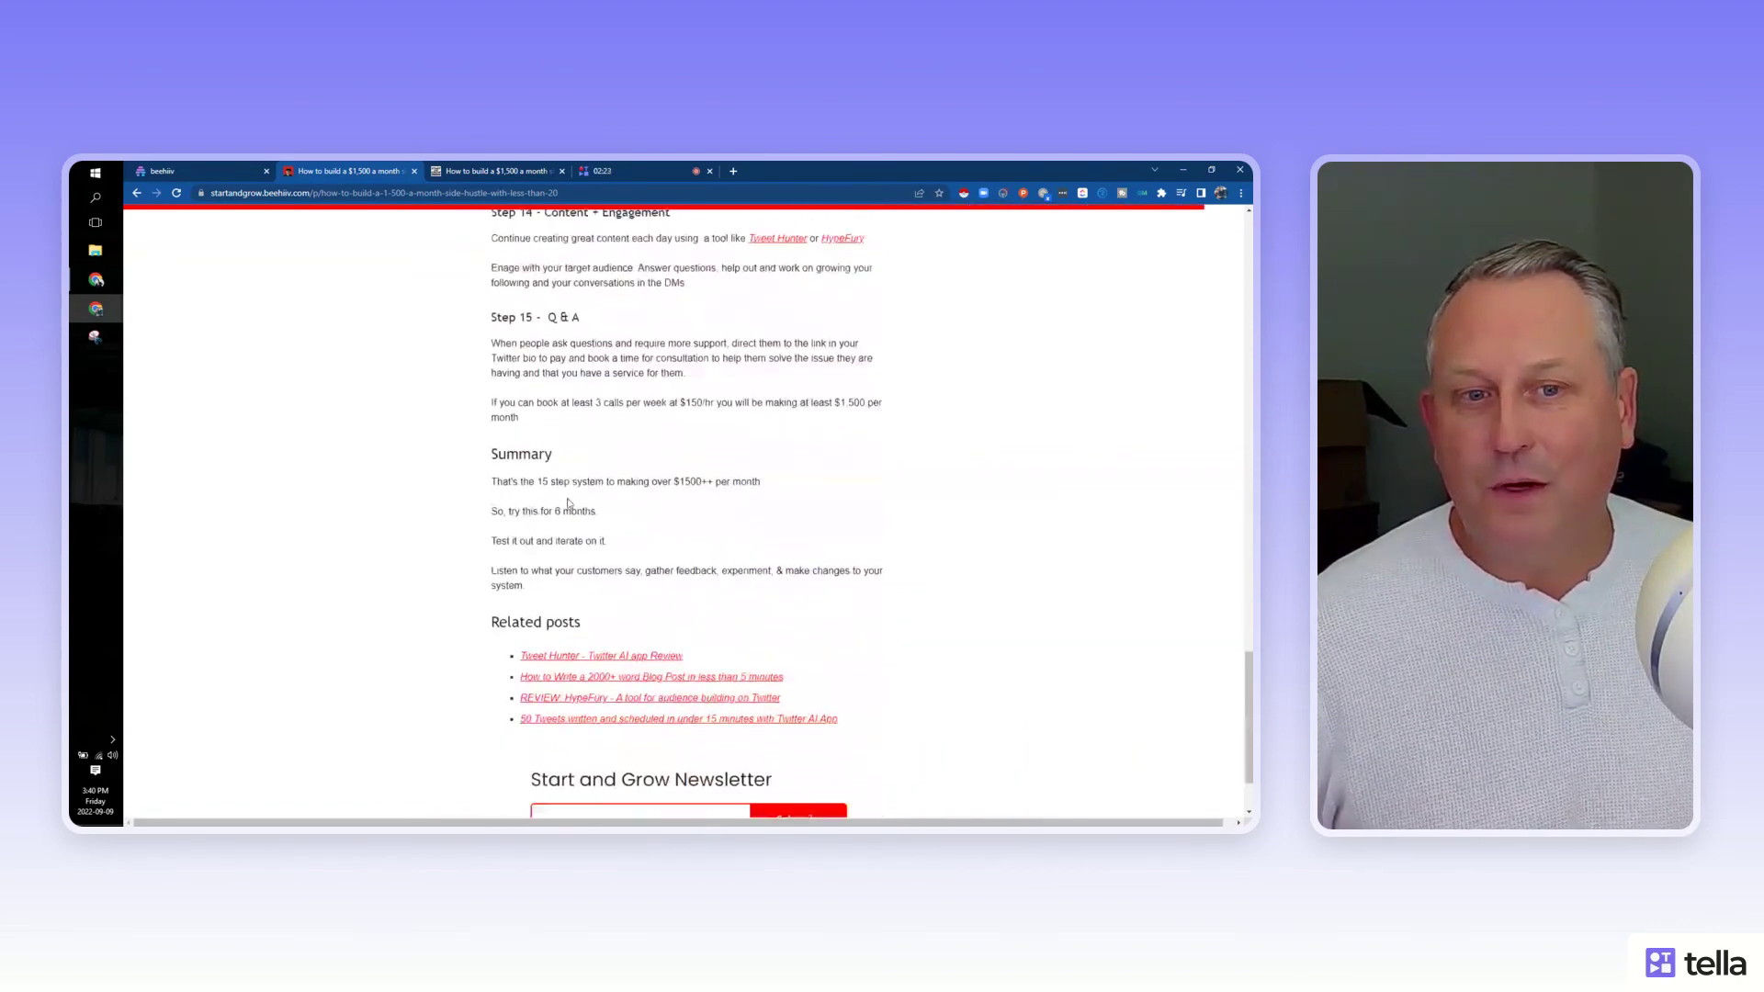
scroll(584, 520, up, 4)
scroll(585, 520, up, 10)
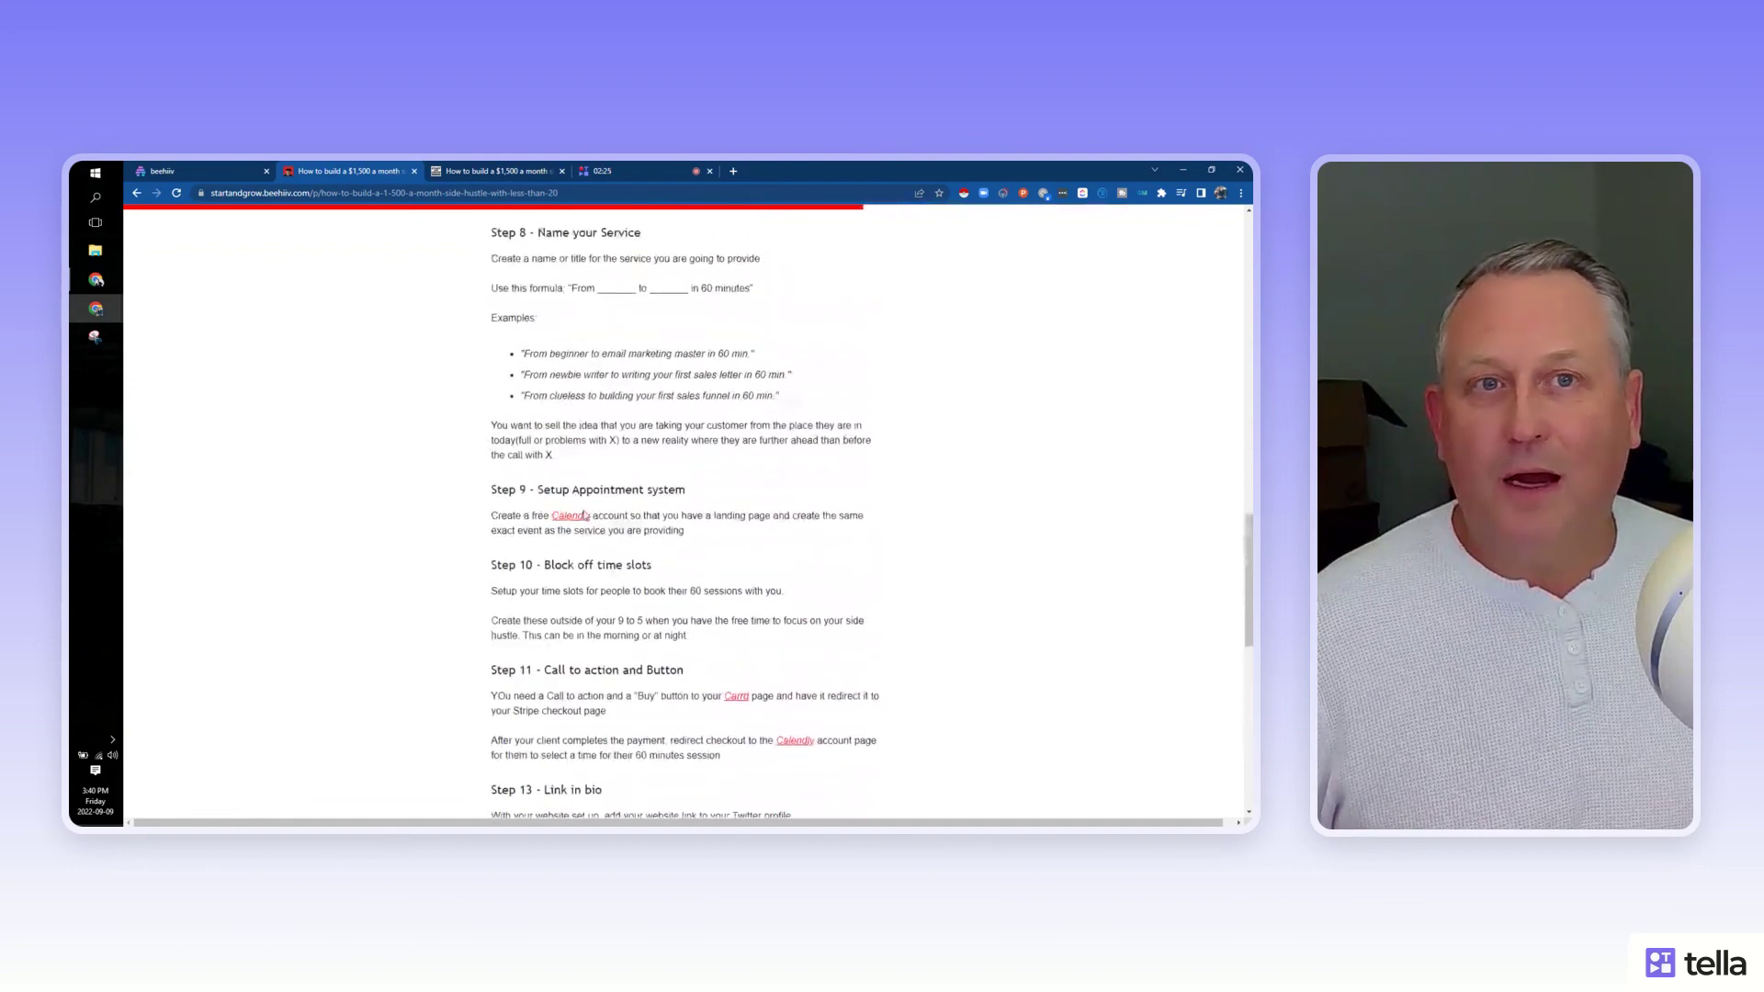
scroll(584, 515, up, 1)
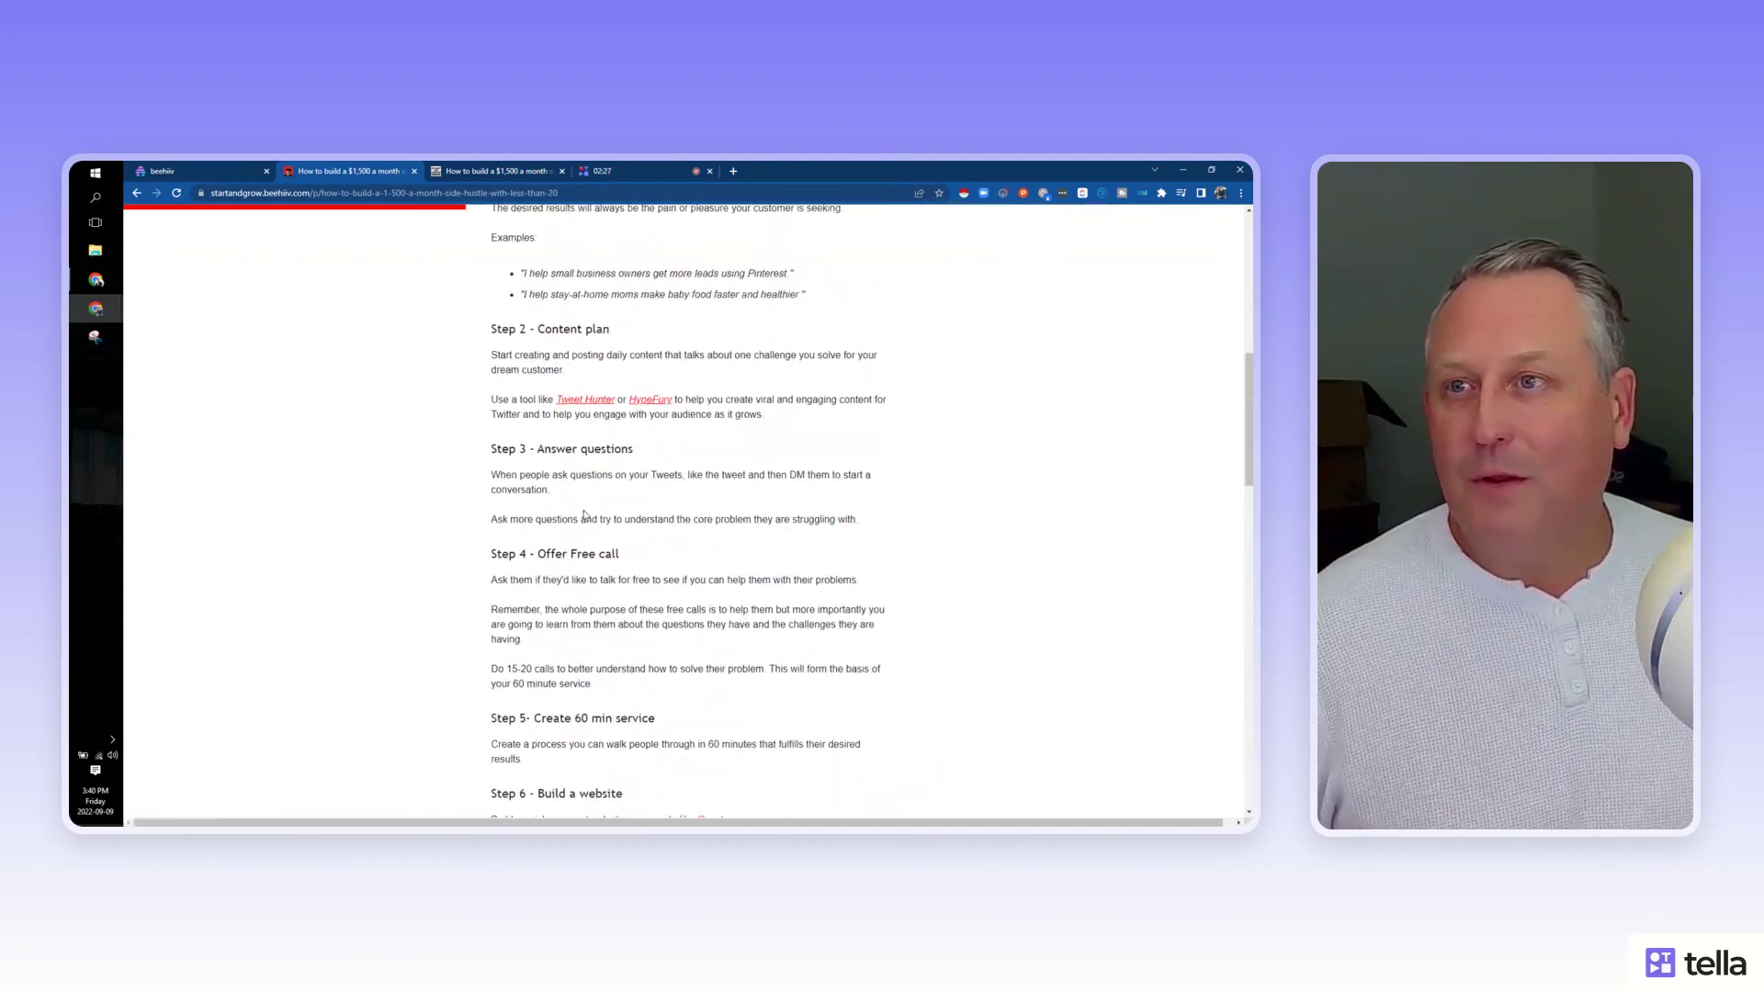
scroll(610, 550, up, 10)
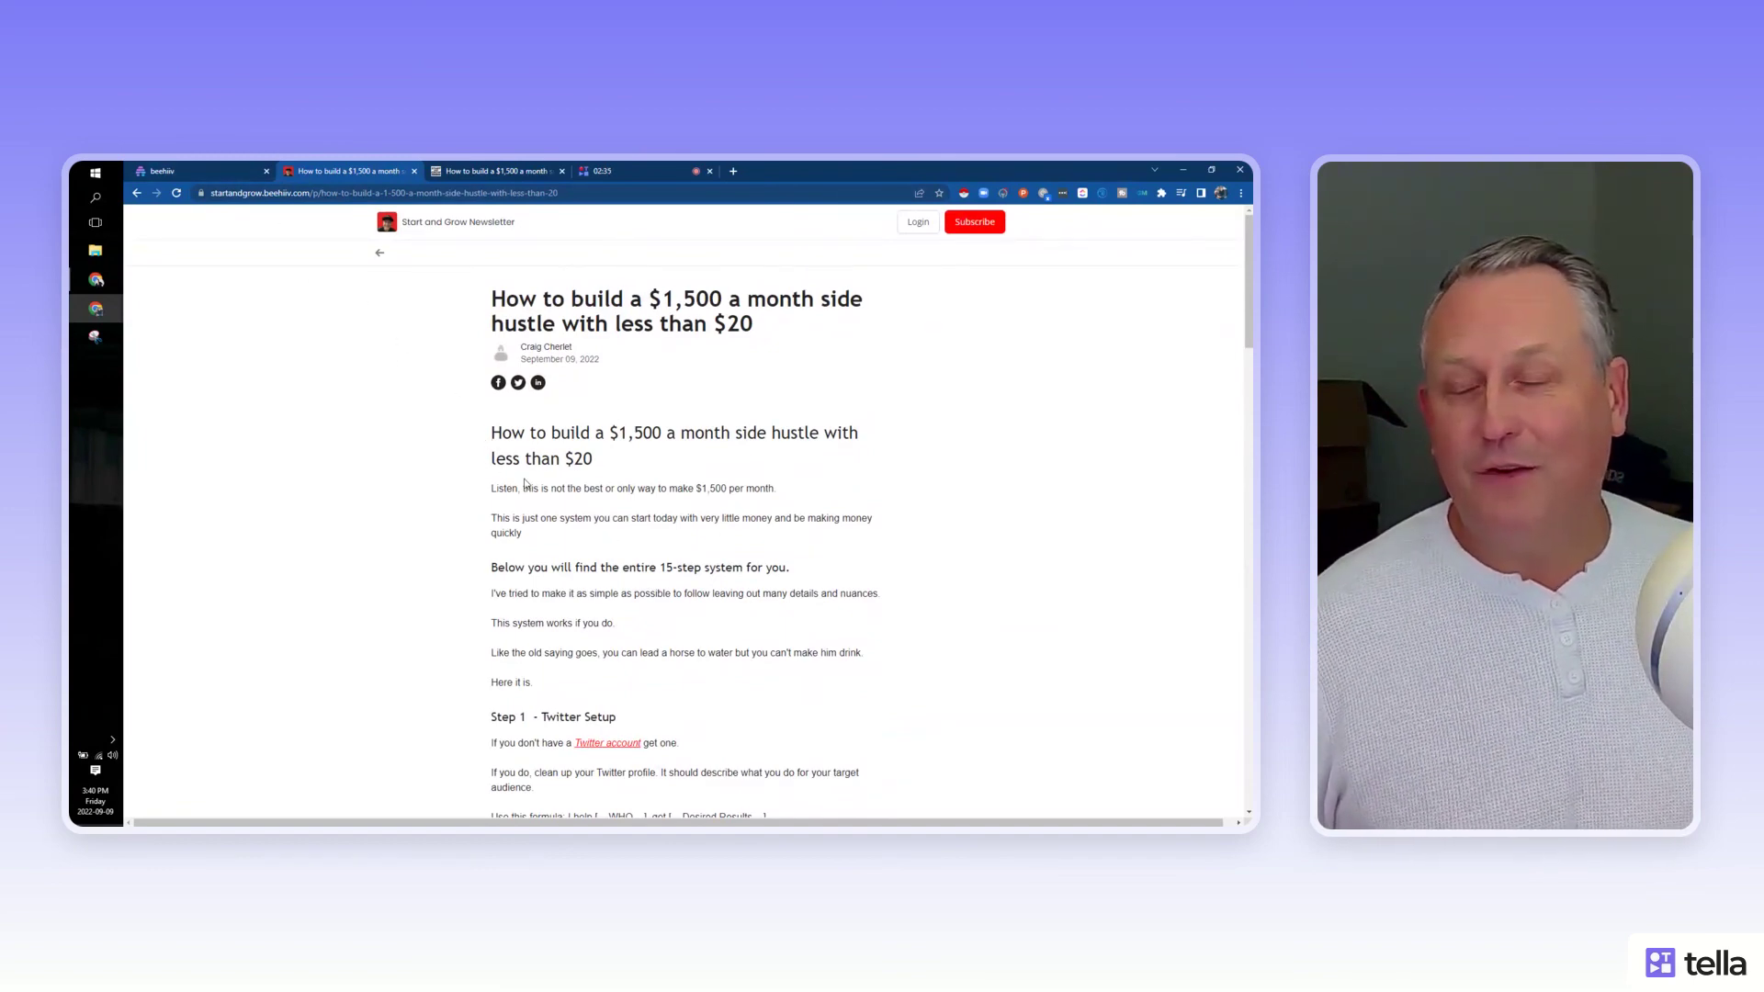
scroll(464, 404, down, 2)
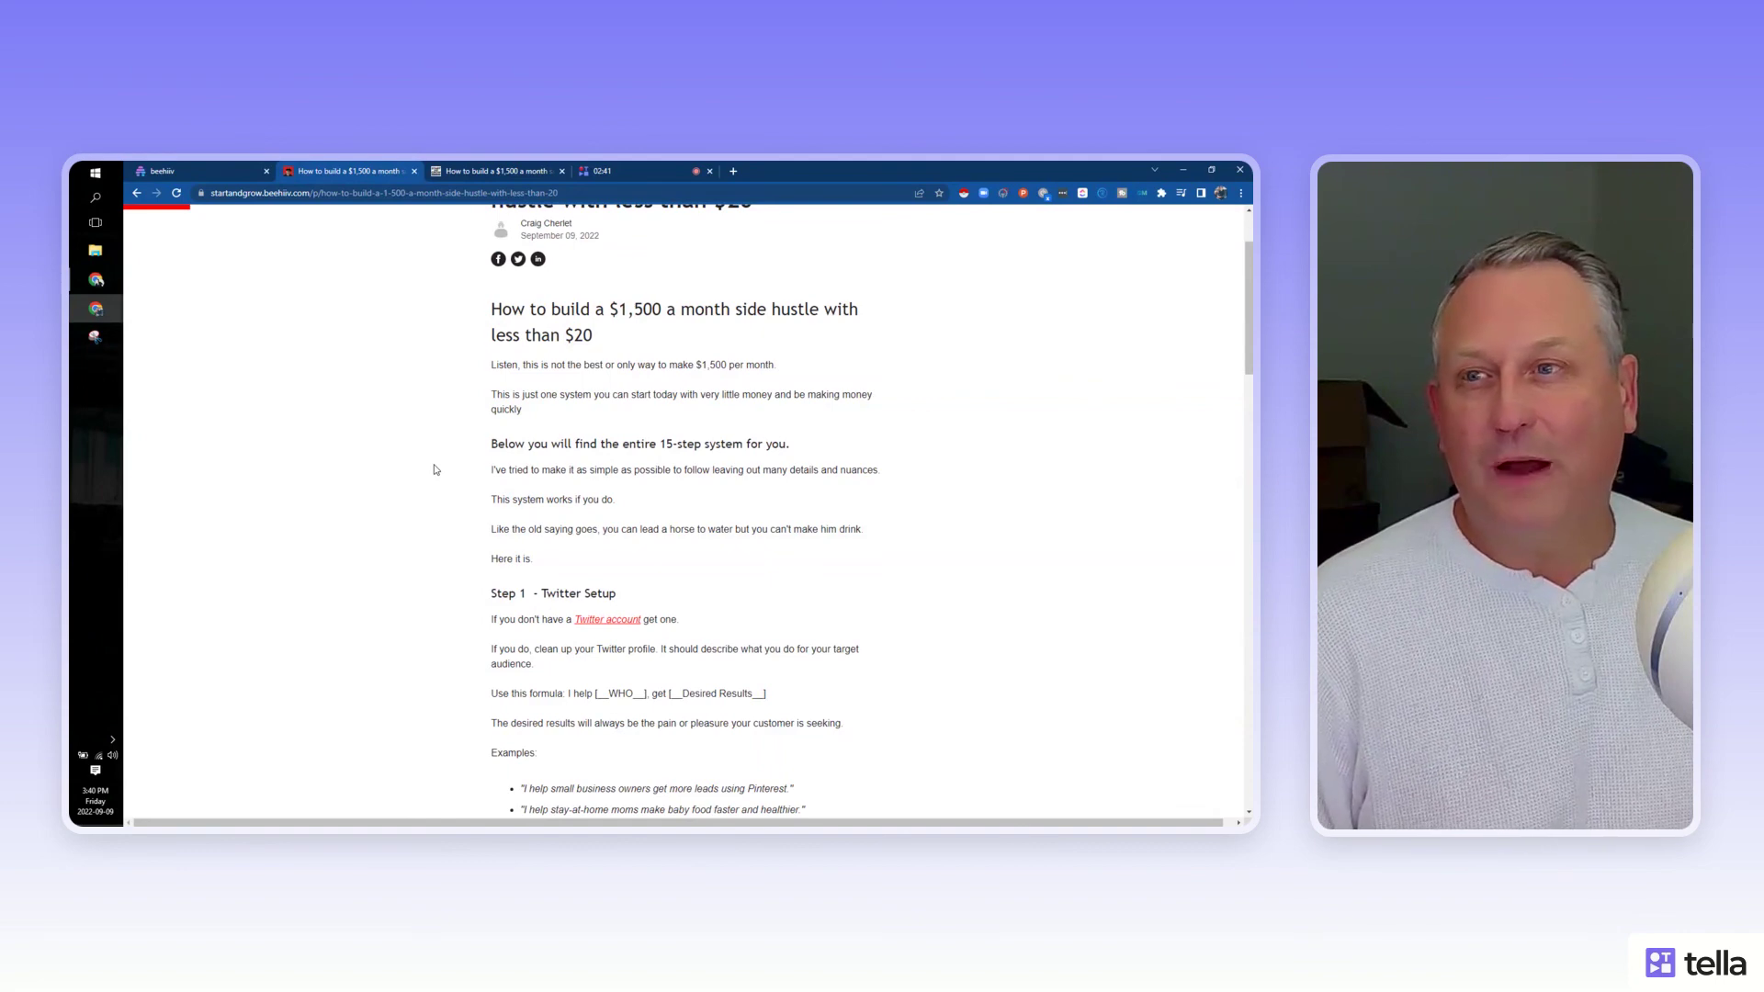
key(ctrl+1)
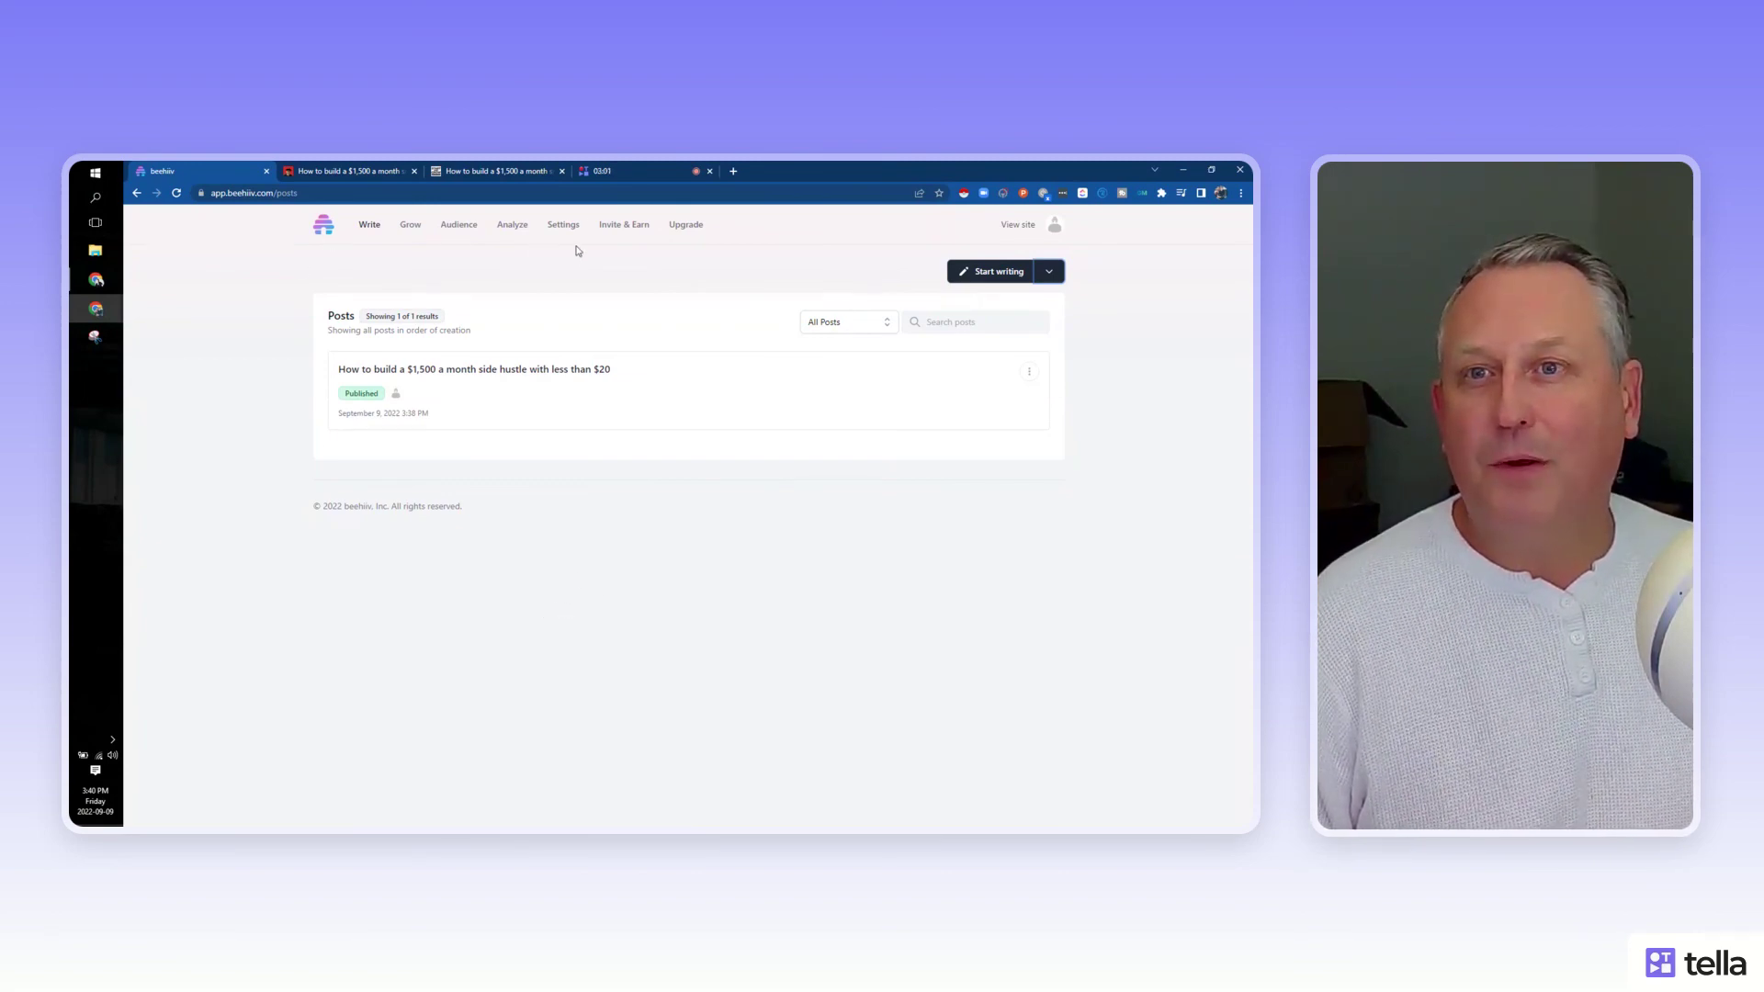
click(612, 172)
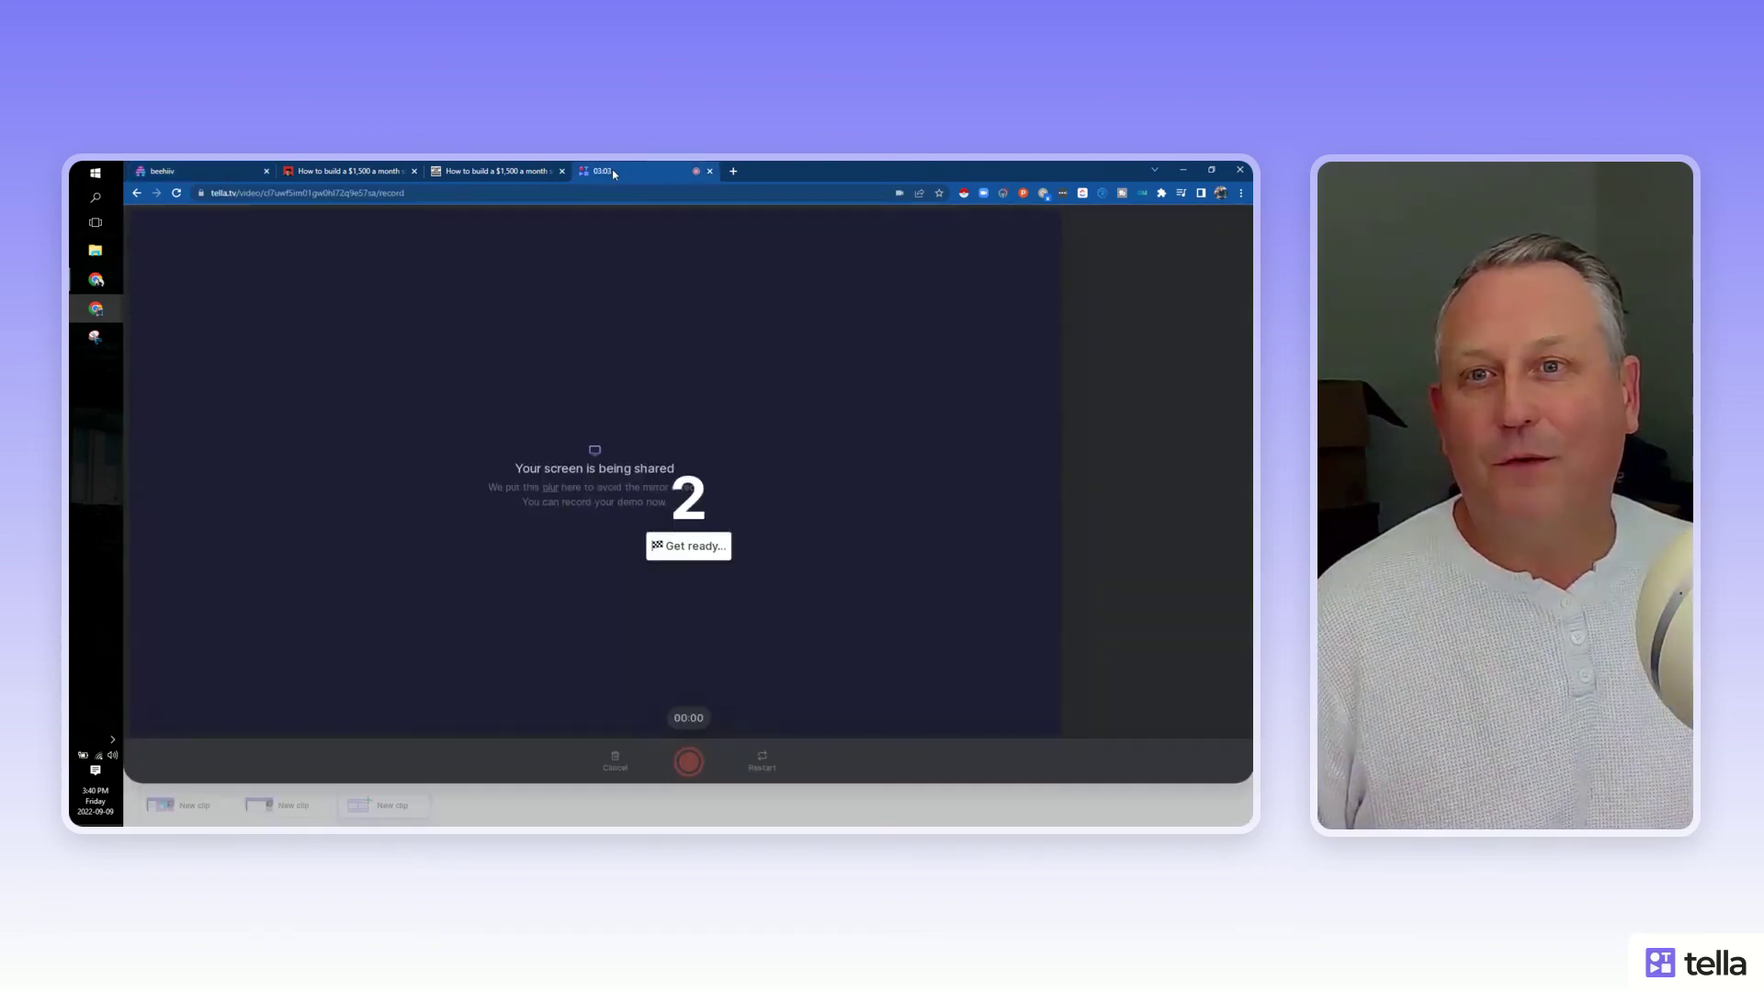